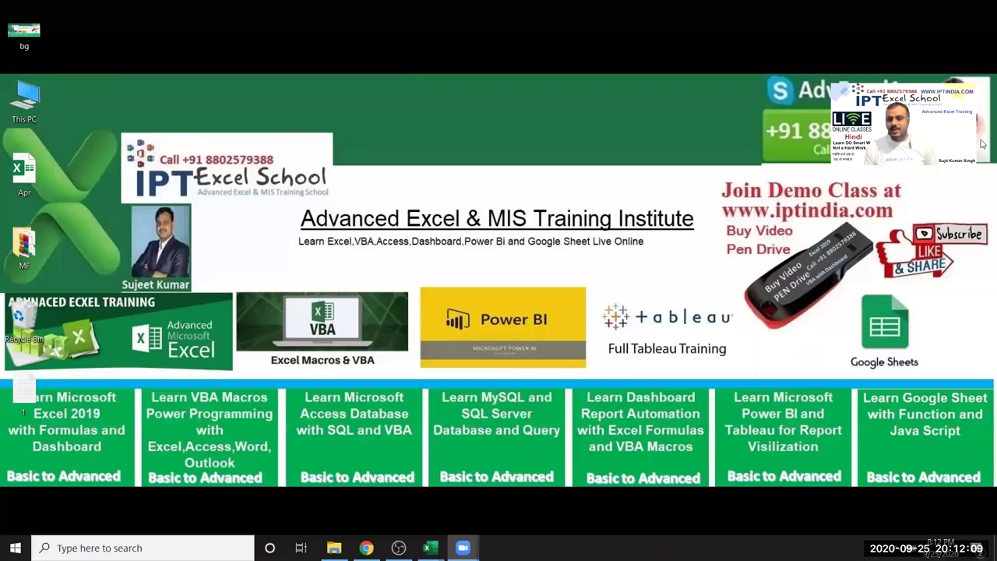
# Step: Close the Auto Number formula workbook with Don't Save, leaving Apr's Data sheet (Jan–Dec values) in view
pyautogui.click(430, 547)
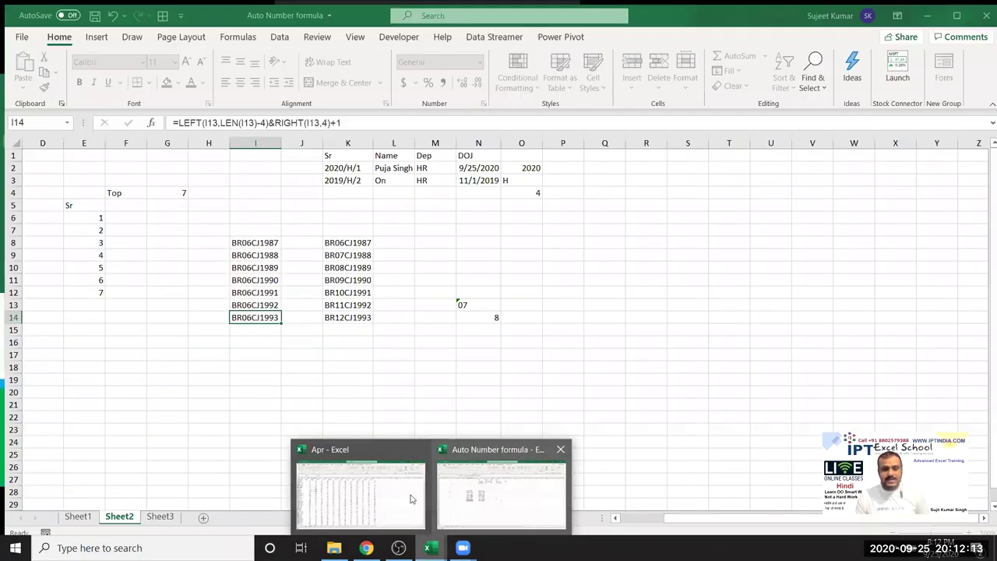
pyautogui.click(206, 265)
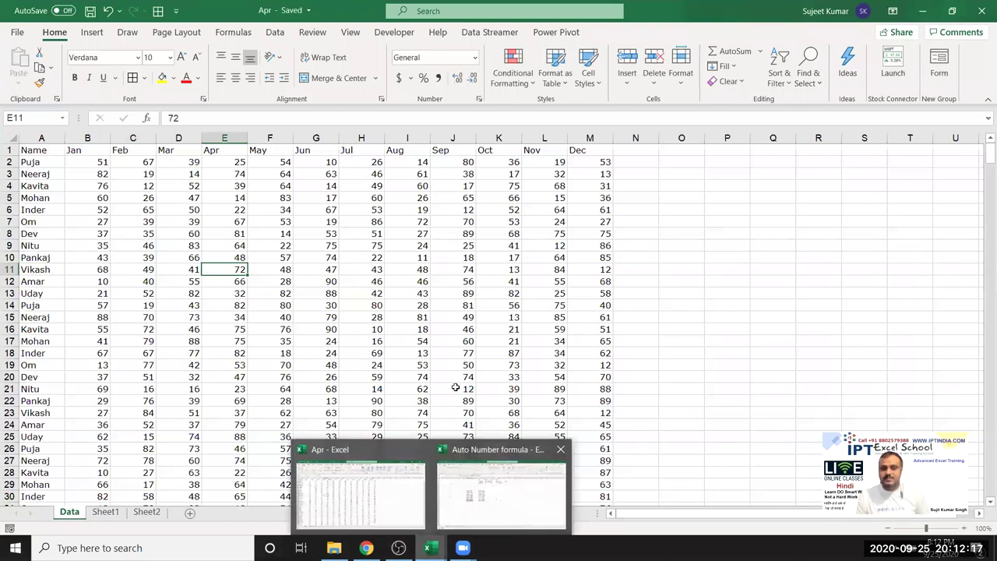
pyautogui.click(558, 196)
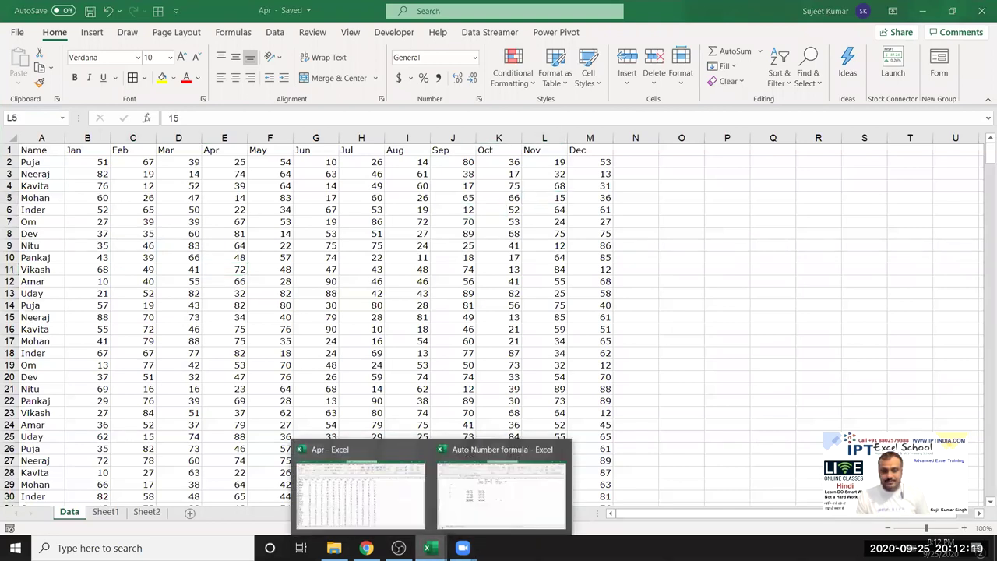
pyautogui.click(467, 494)
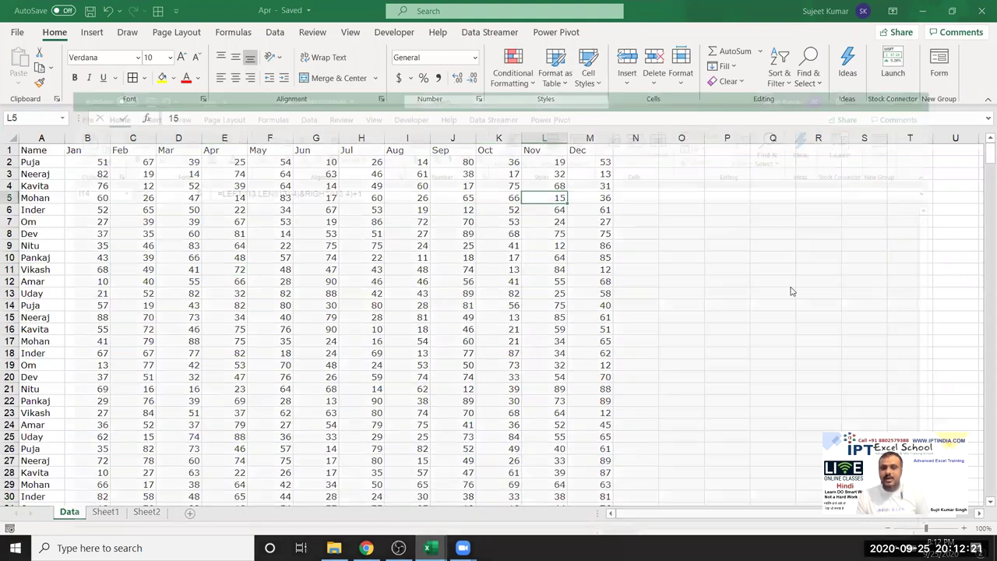
pyautogui.click(981, 10)
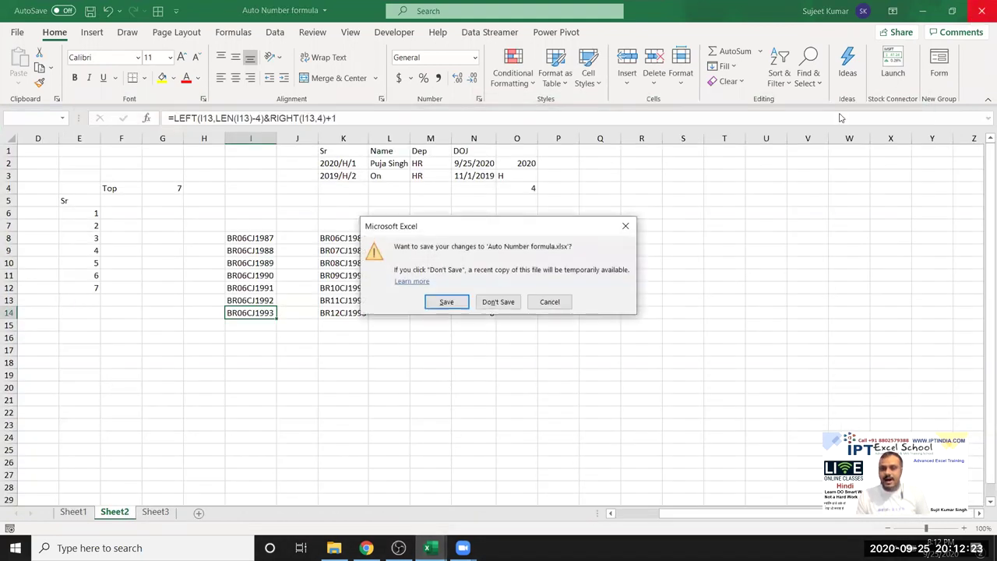
pyautogui.click(498, 303)
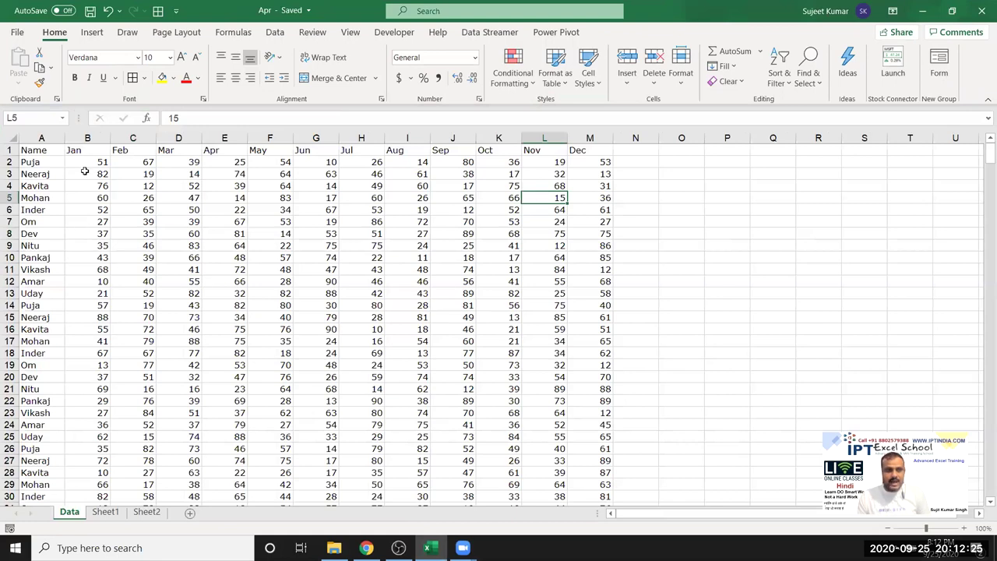
# Step: Review the month columns and select the whole Data range from A1 across all months
pyautogui.click(42, 138)
pyautogui.click(87, 138)
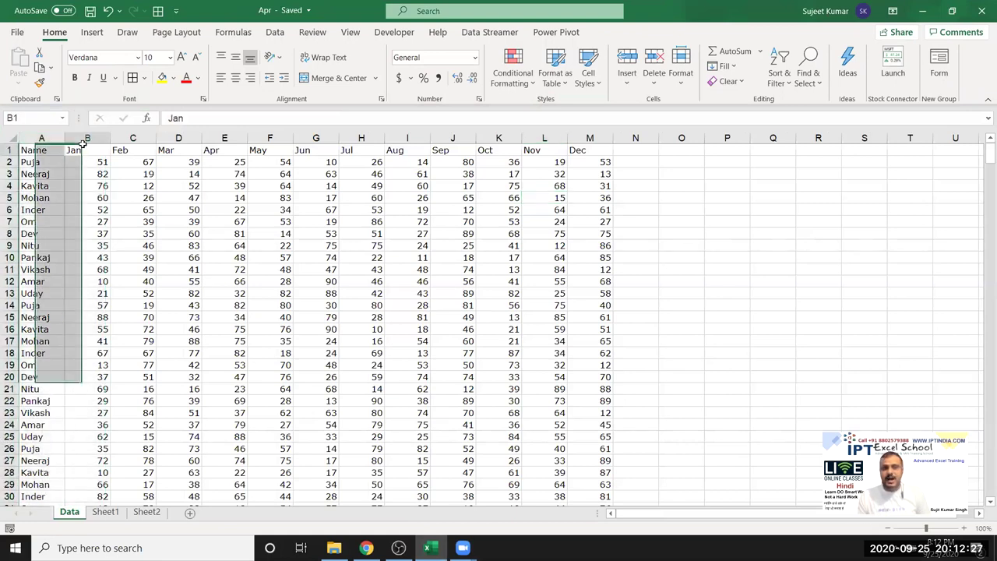
pyautogui.click(132, 138)
pyautogui.click(224, 138)
pyautogui.click(269, 138)
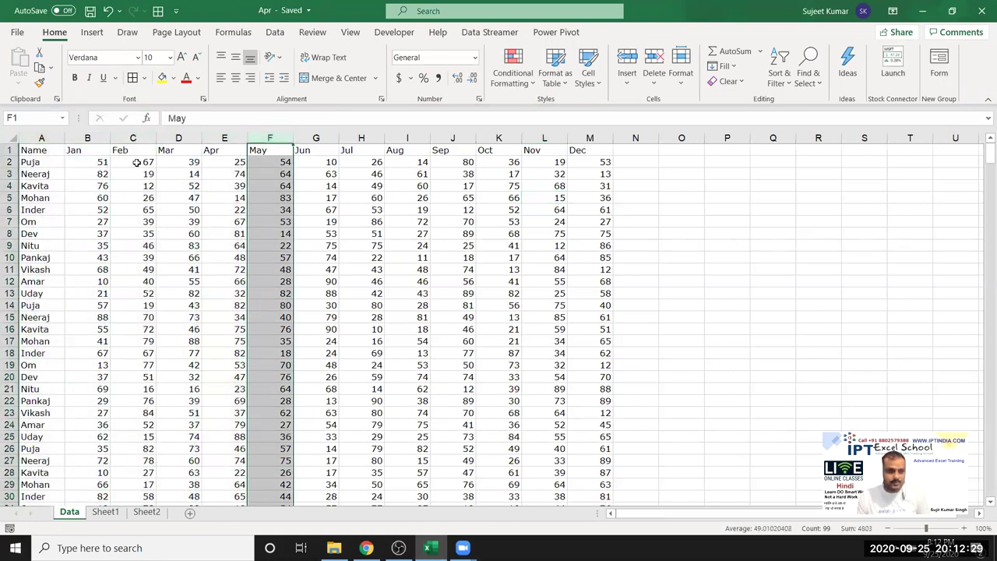
pyautogui.click(36, 151)
pyautogui.hotkey('ctrl', 'shift', 'Right')
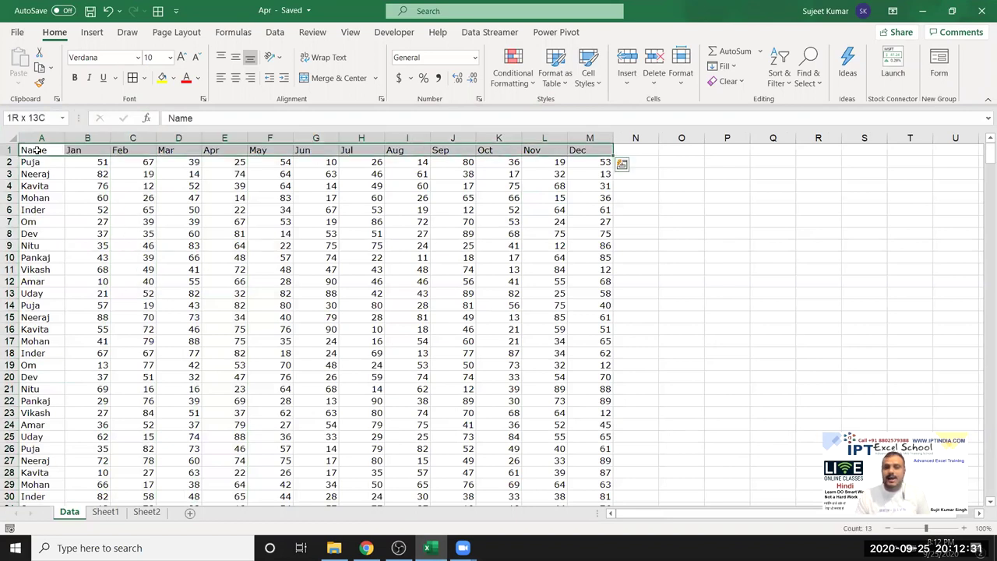
pyautogui.hotkey('ctrl', 'shift', 'Down')
pyautogui.hotkey('ctrl', 'Home')
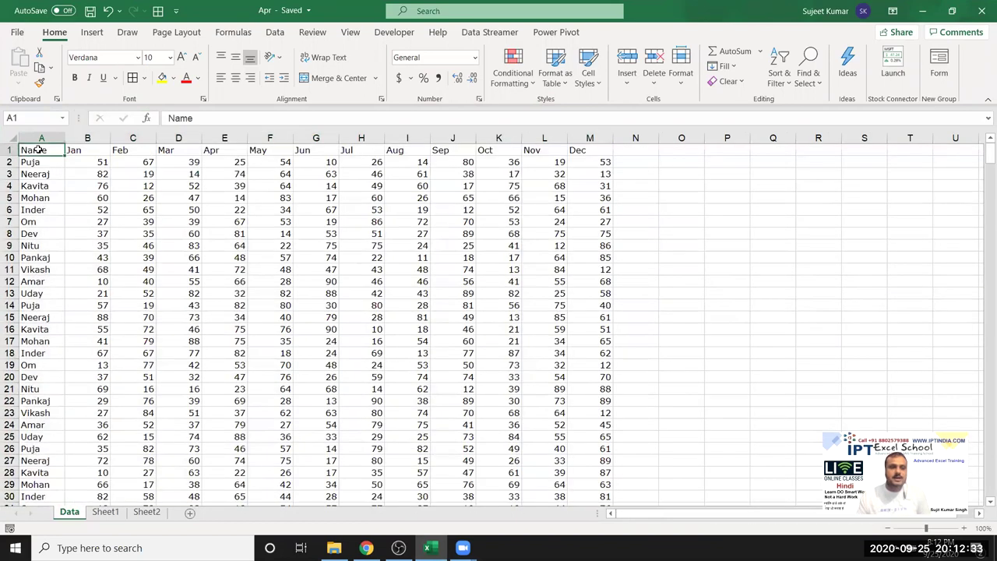
# Step: Create a PivotTable on a new Sheet3 listing Name rows with Sum of Jan
pyautogui.click(92, 32)
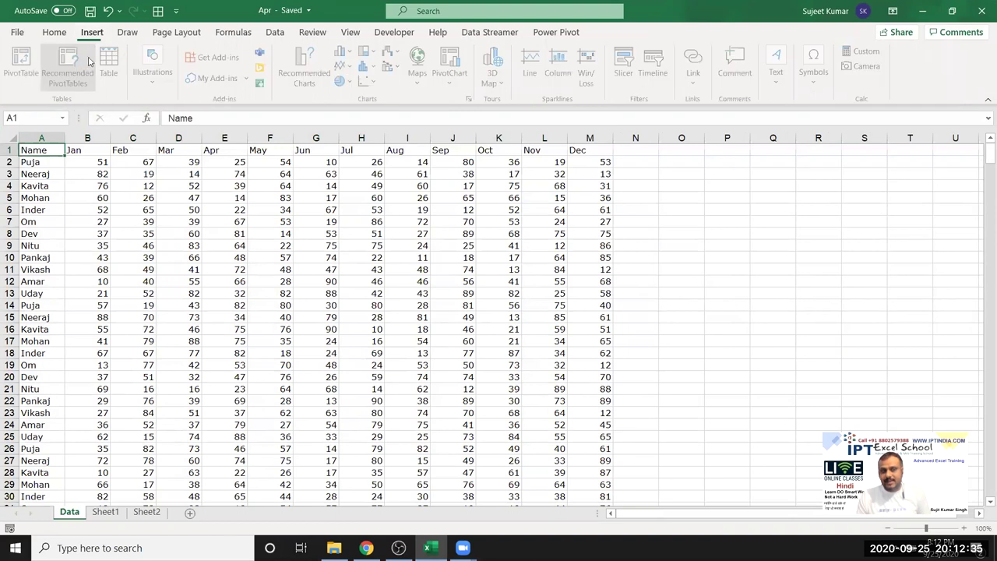
pyautogui.click(23, 62)
pyautogui.click(397, 428)
pyautogui.moveTo(825, 215)
pyautogui.mouseDown()
pyautogui.moveTo(813, 462)
pyautogui.moveTo(918, 460)
pyautogui.mouseUp()
pyautogui.click(91, 32)
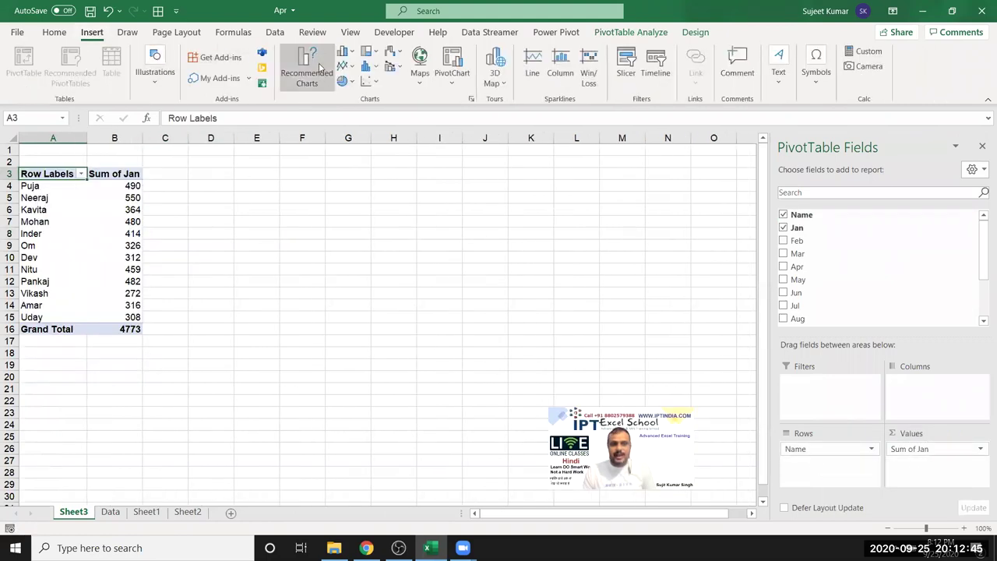
# Step: Insert a clustered column pivot chart, move it beside the pivot table, and apply a dark chart style
pyautogui.click(352, 58)
pyautogui.click(351, 98)
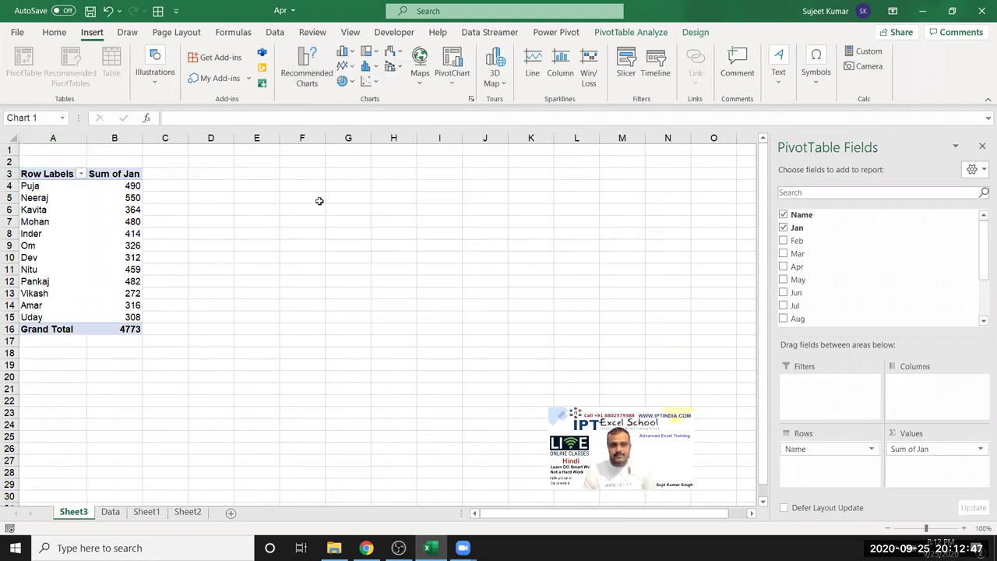
pyautogui.moveTo(293, 242); pyautogui.dragTo(239, 179)
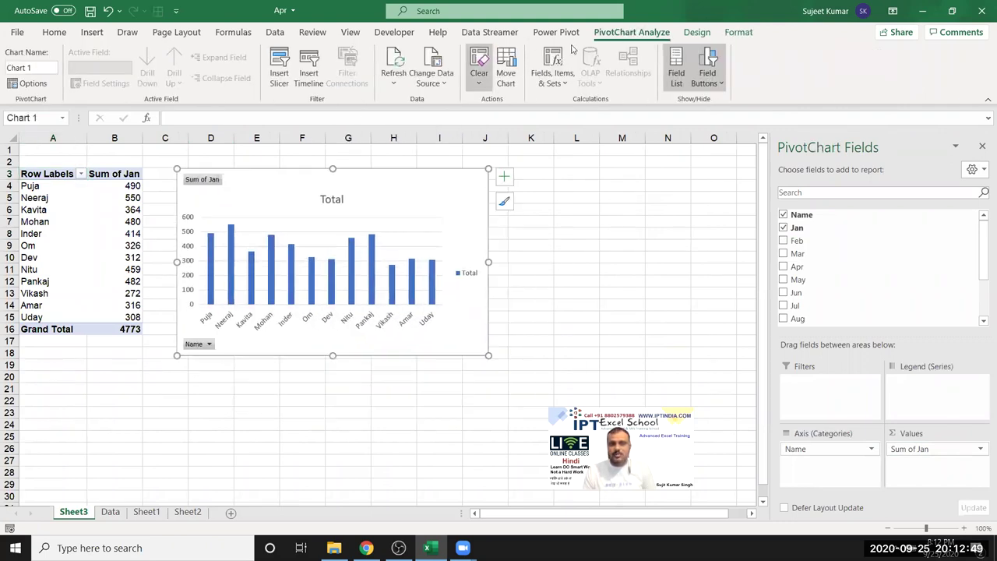
pyautogui.click(696, 32)
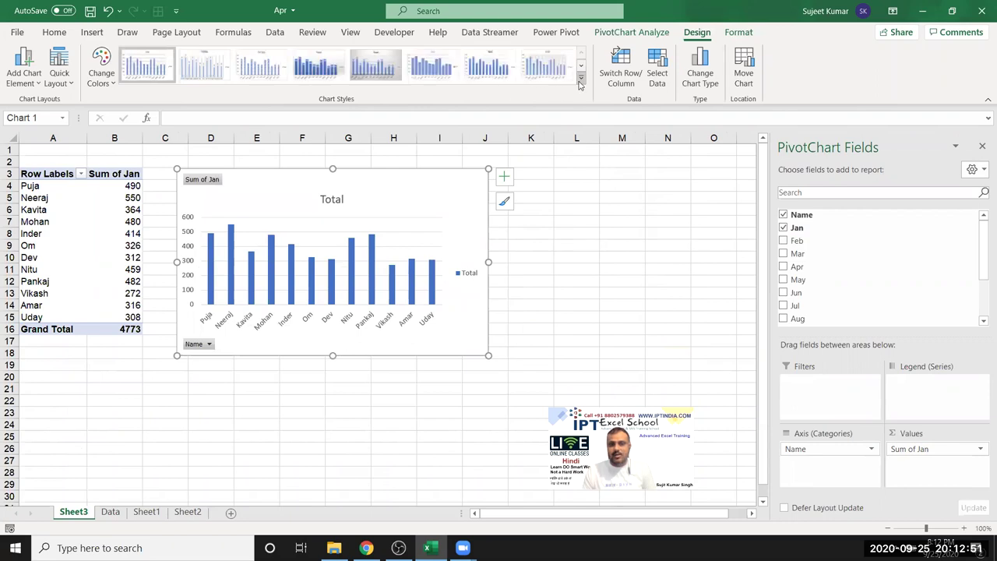
pyautogui.click(578, 77)
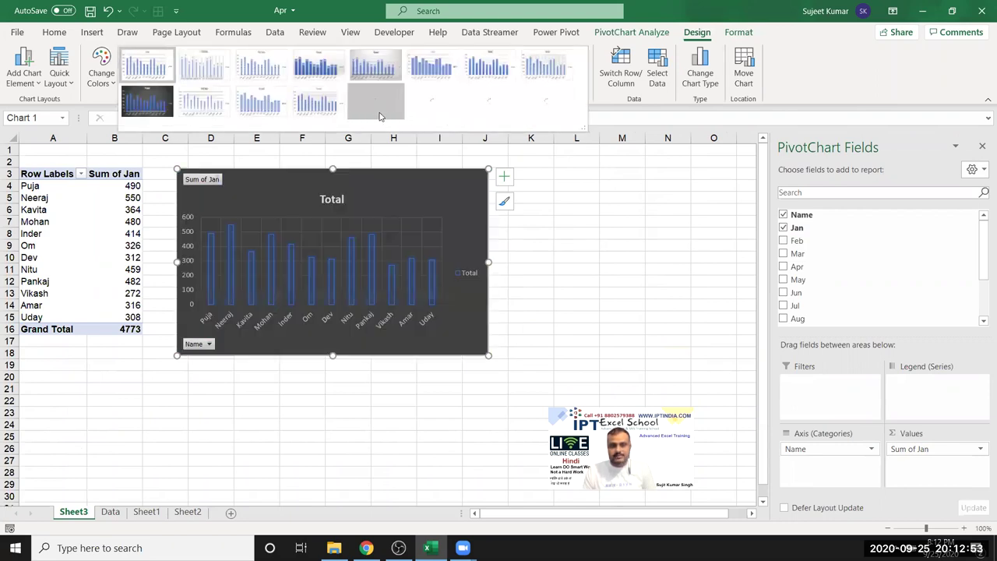
pyautogui.click(378, 103)
pyautogui.click(567, 246)
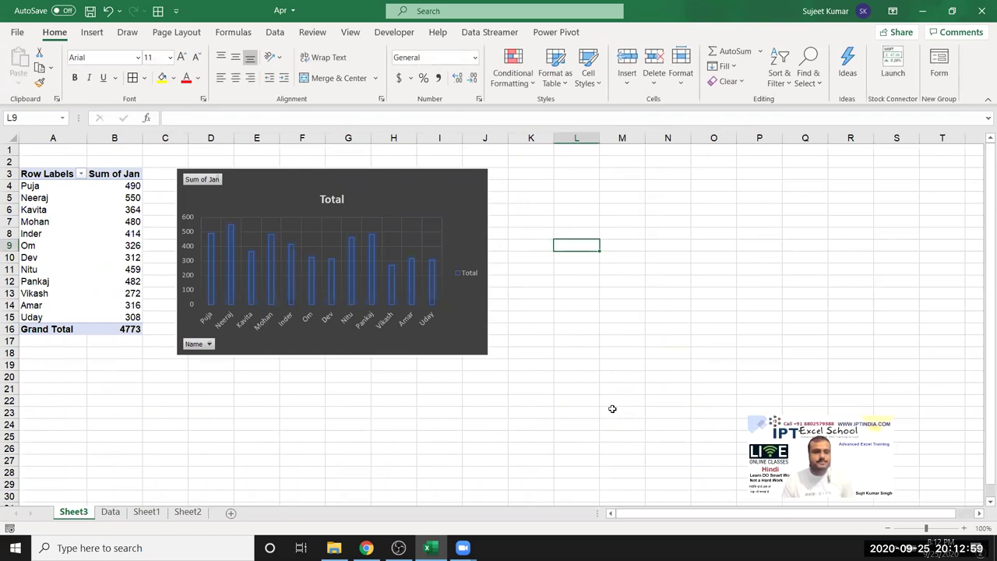
# Step: Delete the Sheet3 tab and confirm the permanent deletion
pyautogui.click(302, 412)
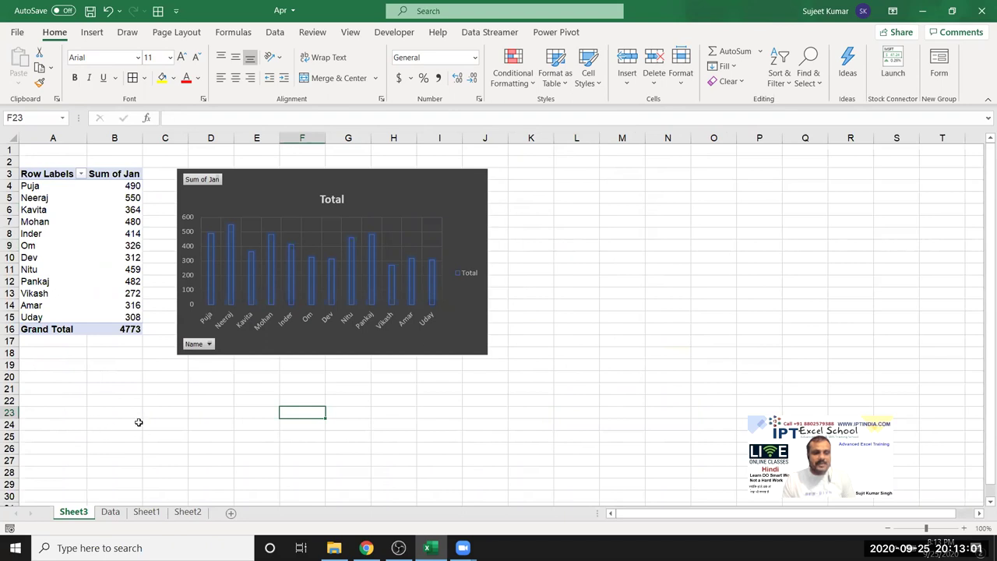
pyautogui.rightClick(76, 513)
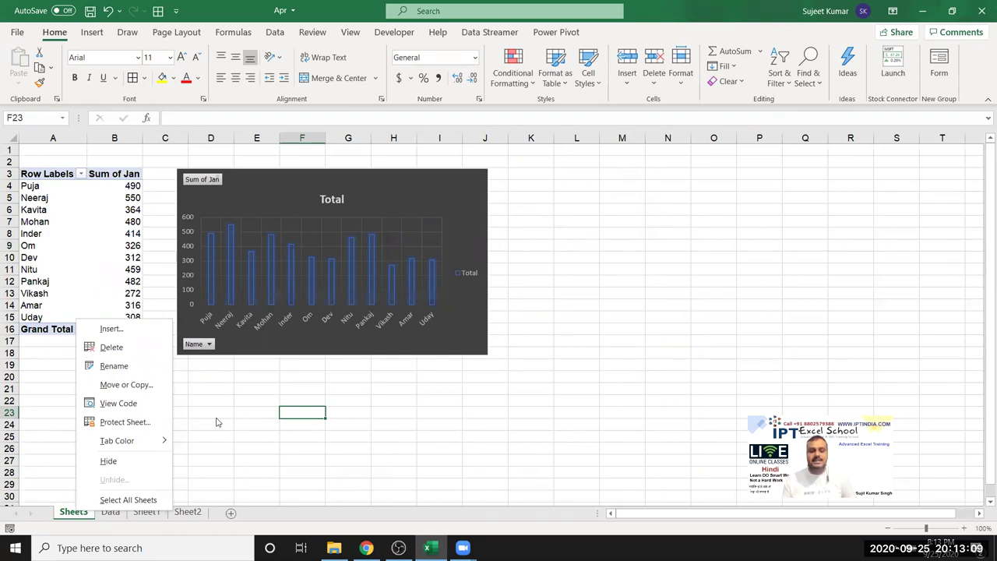
pyautogui.click(405, 447)
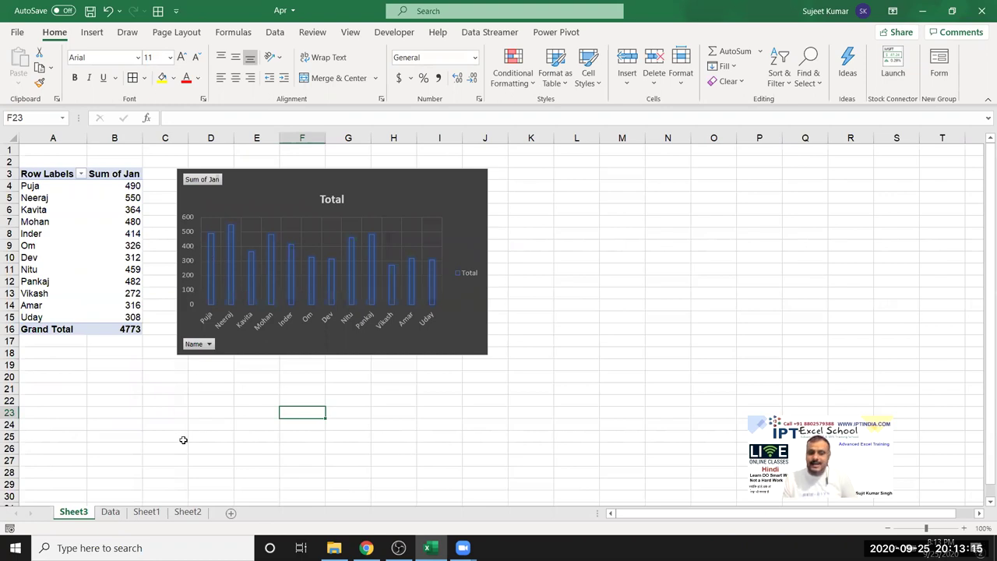
pyautogui.rightClick(71, 517)
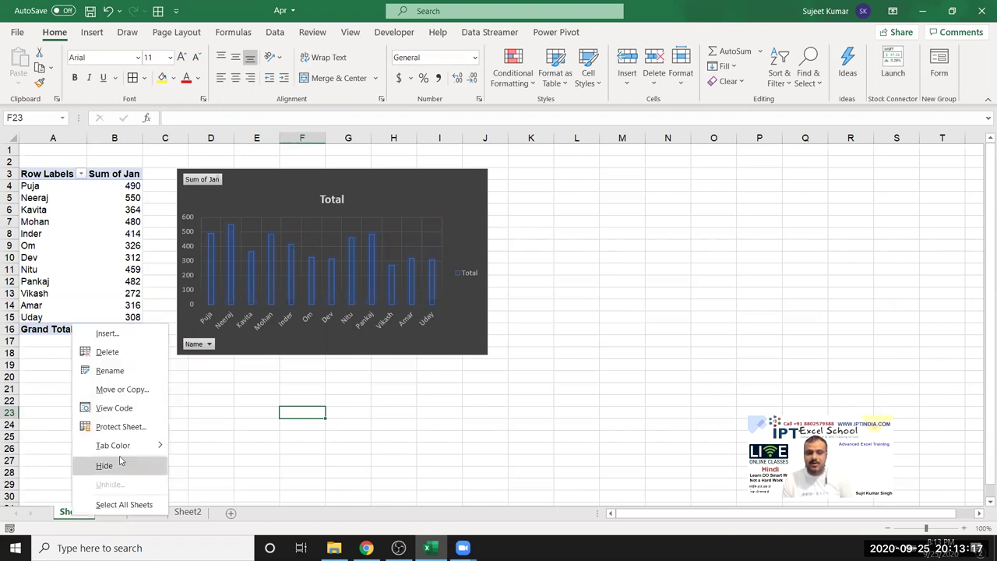
pyautogui.click(126, 355)
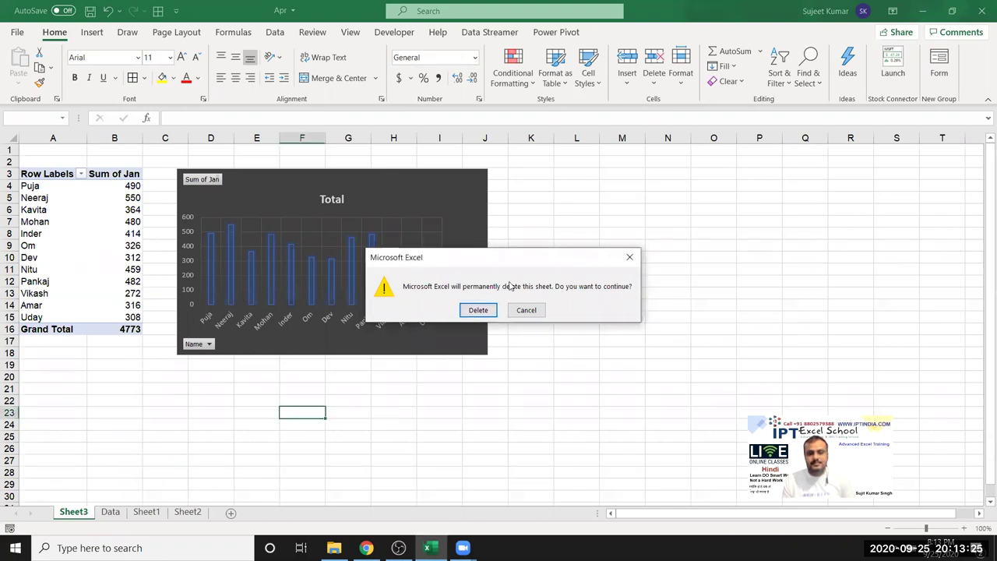
pyautogui.click(479, 309)
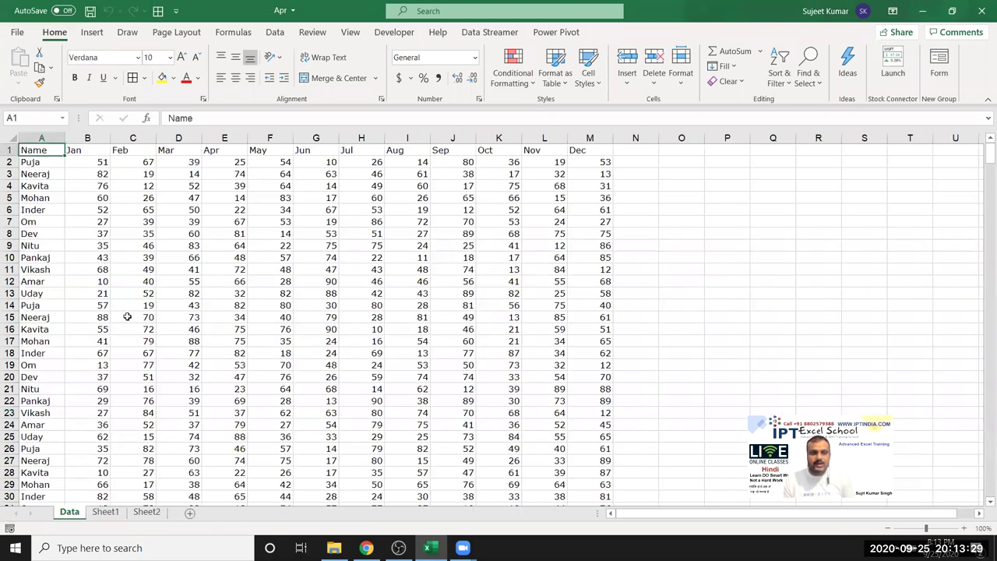
# Step: Abandon a first pivot table attempt and start recording a new macro
pyautogui.click(92, 32)
pyautogui.click(225, 293)
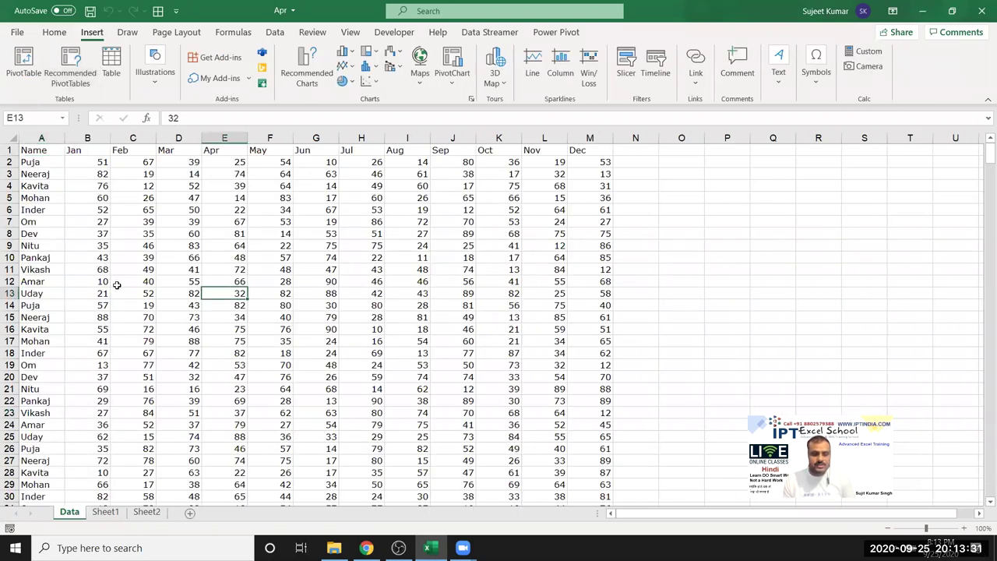
pyautogui.click(44, 159)
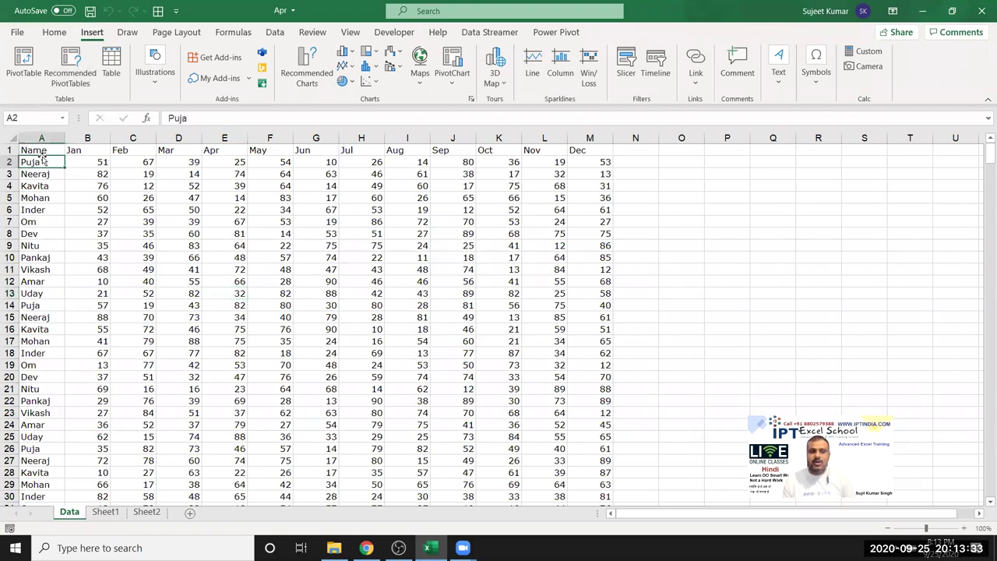
pyautogui.click(23, 66)
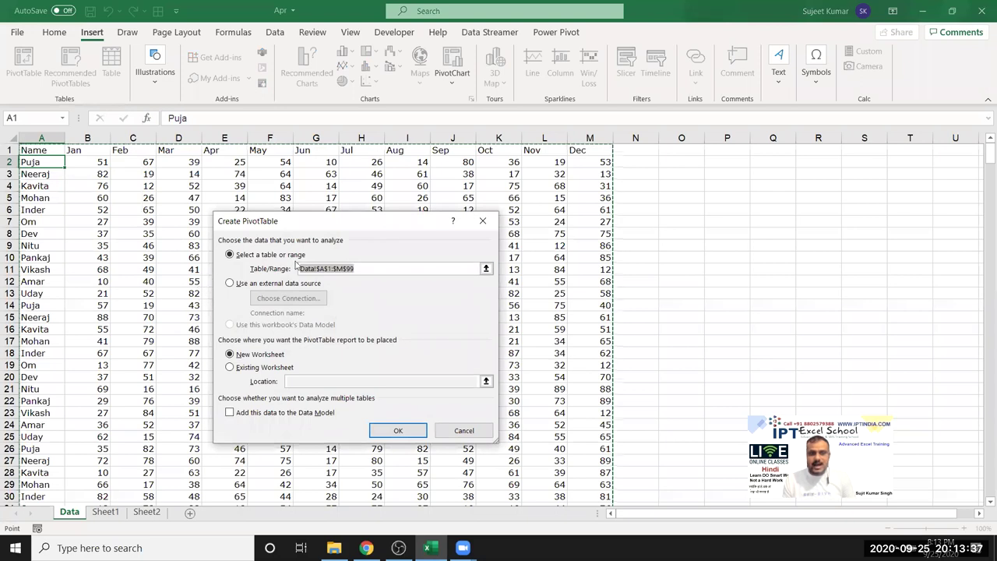
pyautogui.press('Escape')
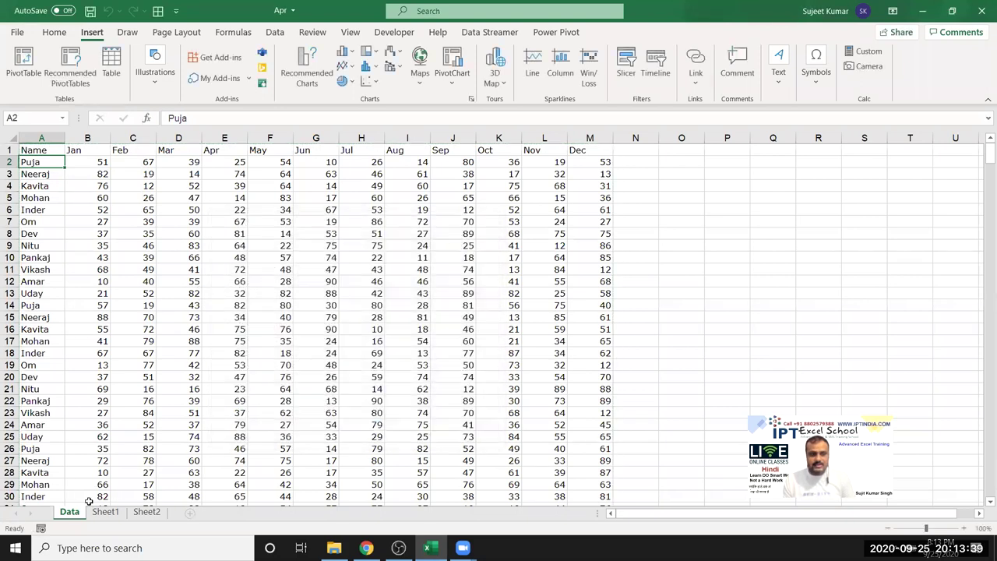
pyautogui.click(40, 528)
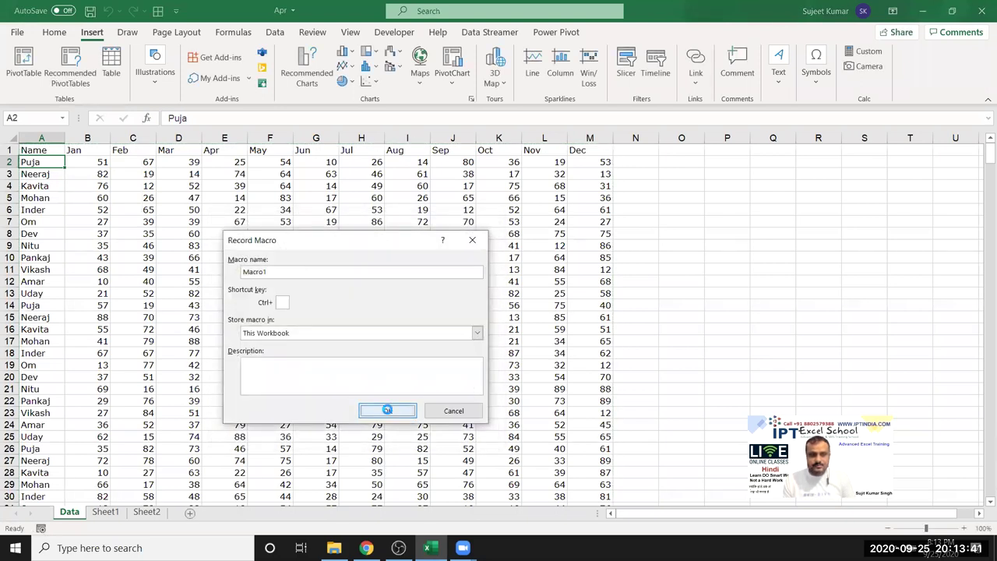
pyautogui.click(387, 411)
# Step: While recording, create PivotTable2 on new Sheet4 with Name in Rows and Sum of Jan in Values
pyautogui.click(30, 72)
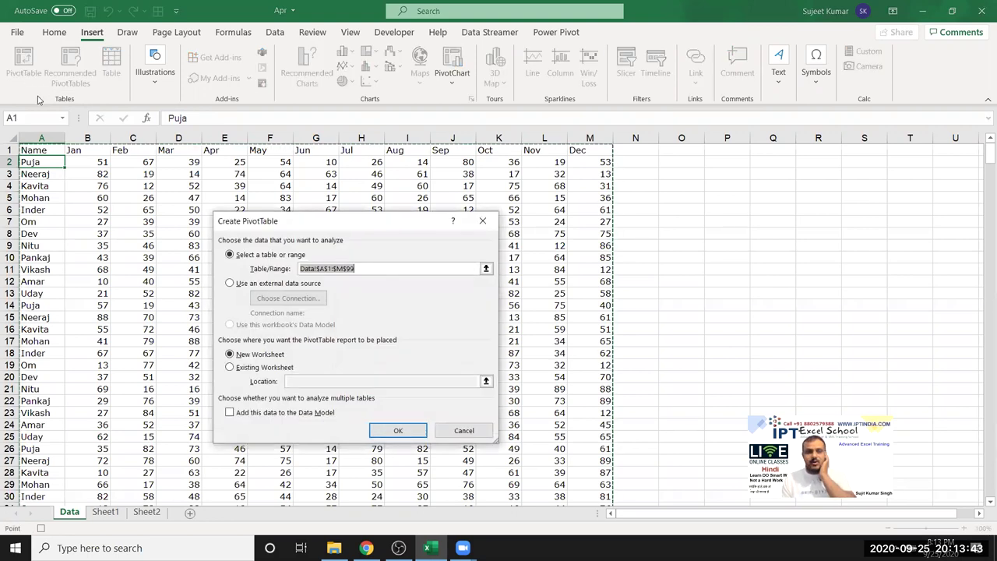
pyautogui.click(397, 430)
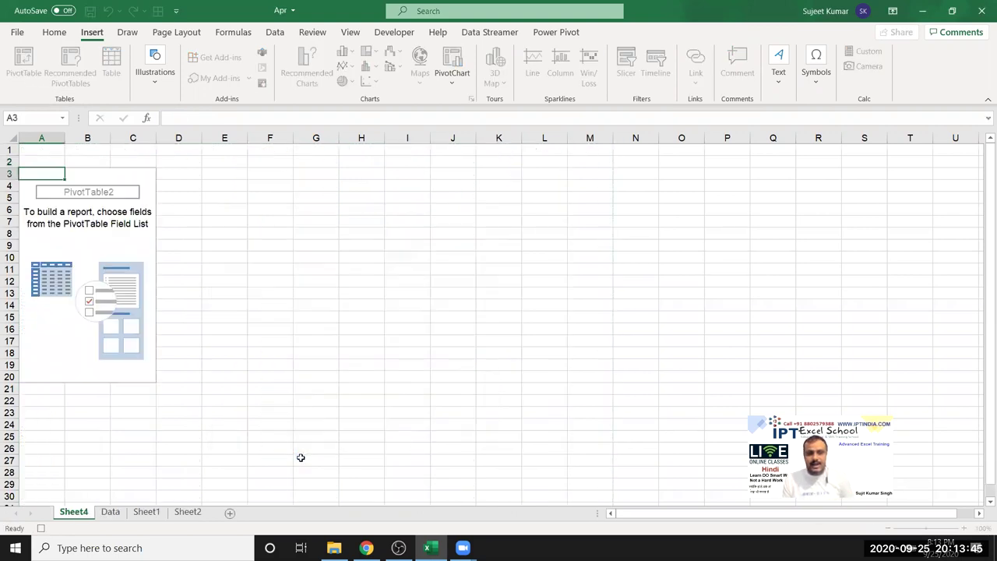
pyautogui.moveTo(841, 216)
pyautogui.mouseDown()
pyautogui.moveTo(862, 253)
pyautogui.moveTo(816, 222)
pyautogui.mouseUp()
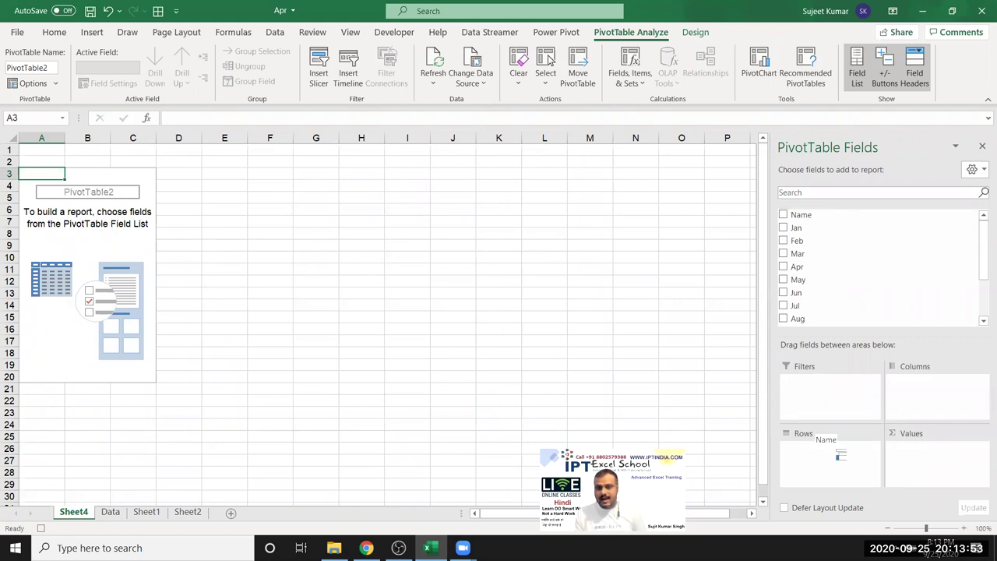
pyautogui.moveTo(840, 454); pyautogui.dragTo(801, 450)
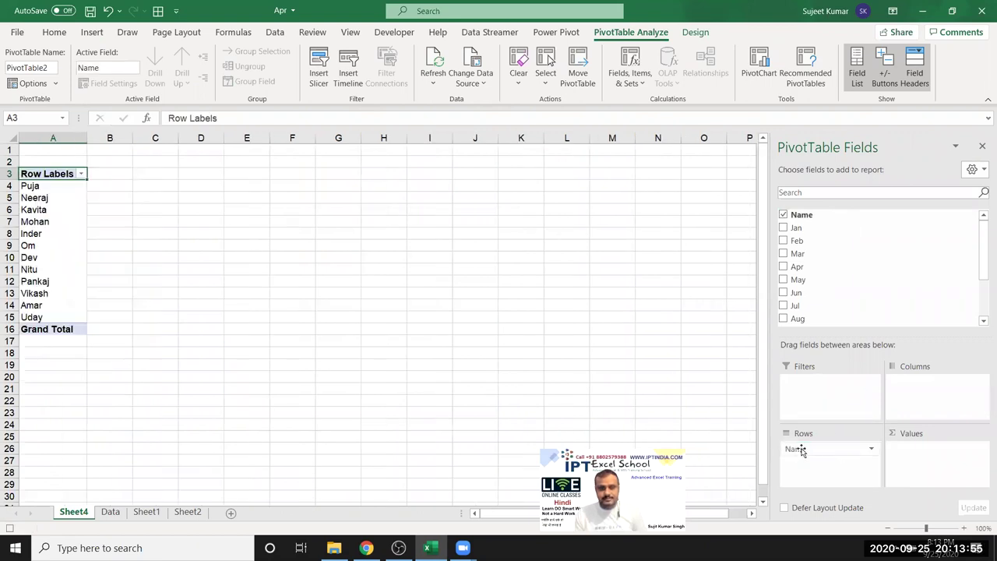
pyautogui.moveTo(796, 227)
pyautogui.mouseDown()
pyautogui.moveTo(937, 467)
pyautogui.moveTo(917, 457)
pyautogui.mouseUp()
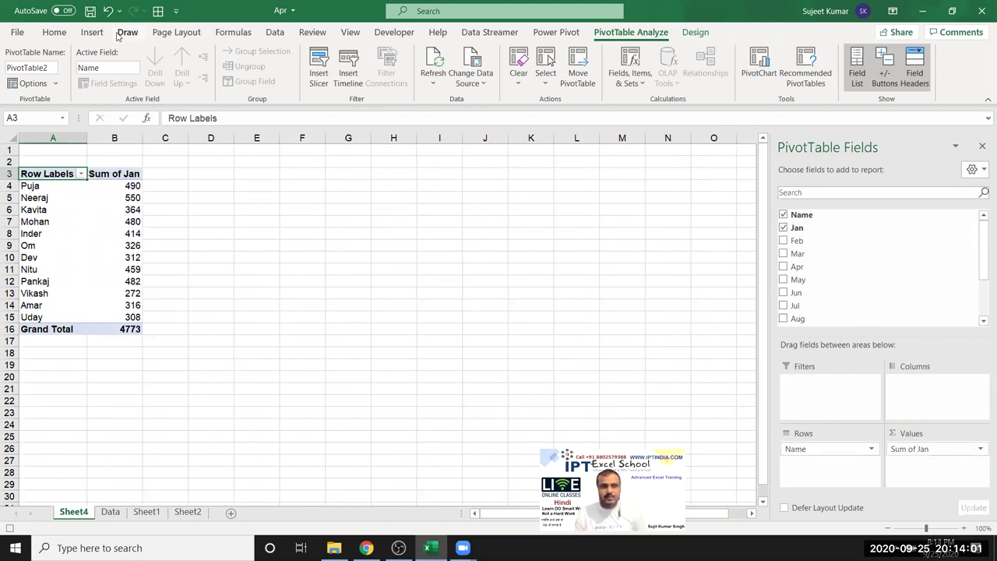
# Step: Insert a clustered column pivot chart beside the pivot table and give it a dark chart style
pyautogui.click(98, 33)
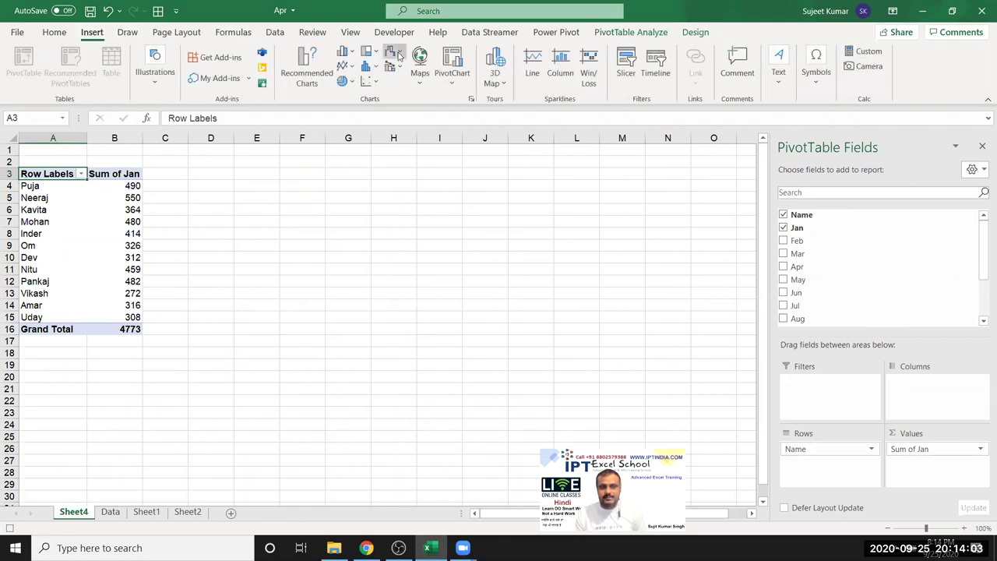
pyautogui.click(345, 53)
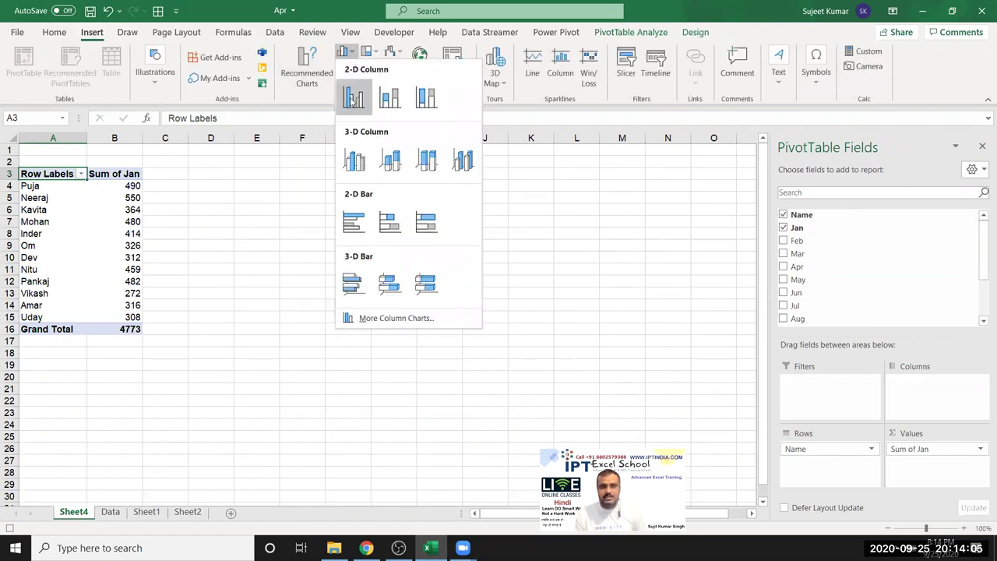
pyautogui.click(352, 97)
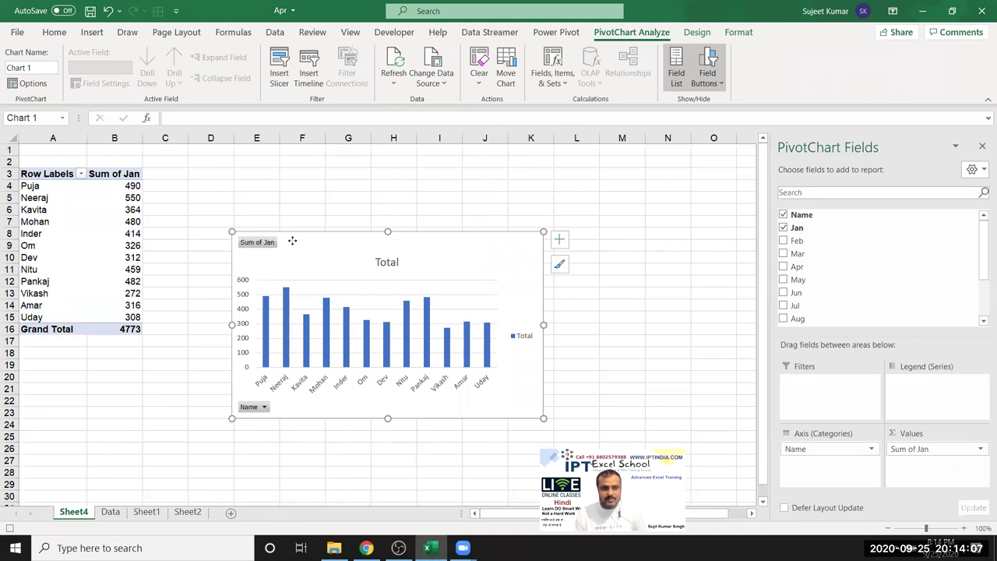
pyautogui.moveTo(292, 242); pyautogui.dragTo(241, 183)
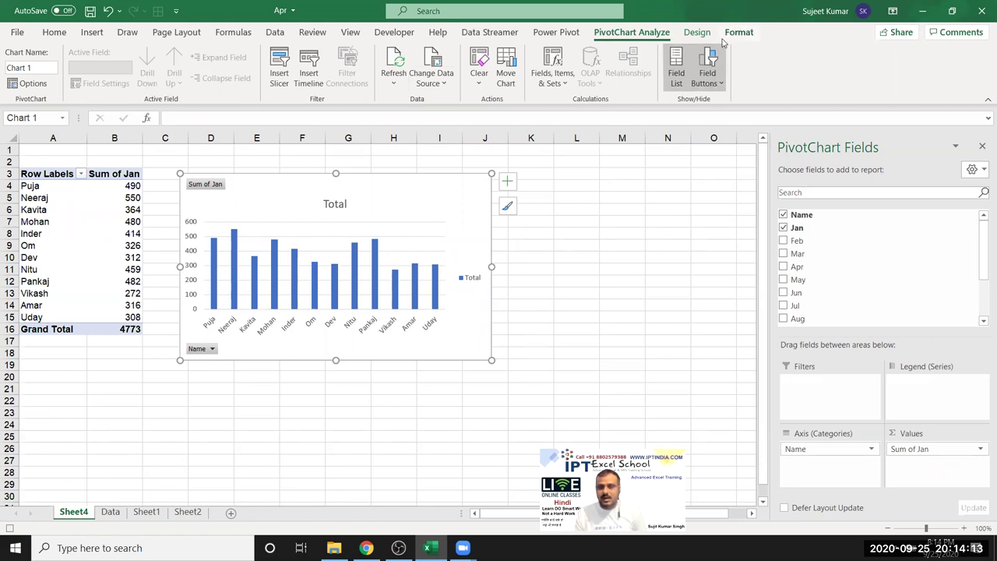
pyautogui.click(695, 32)
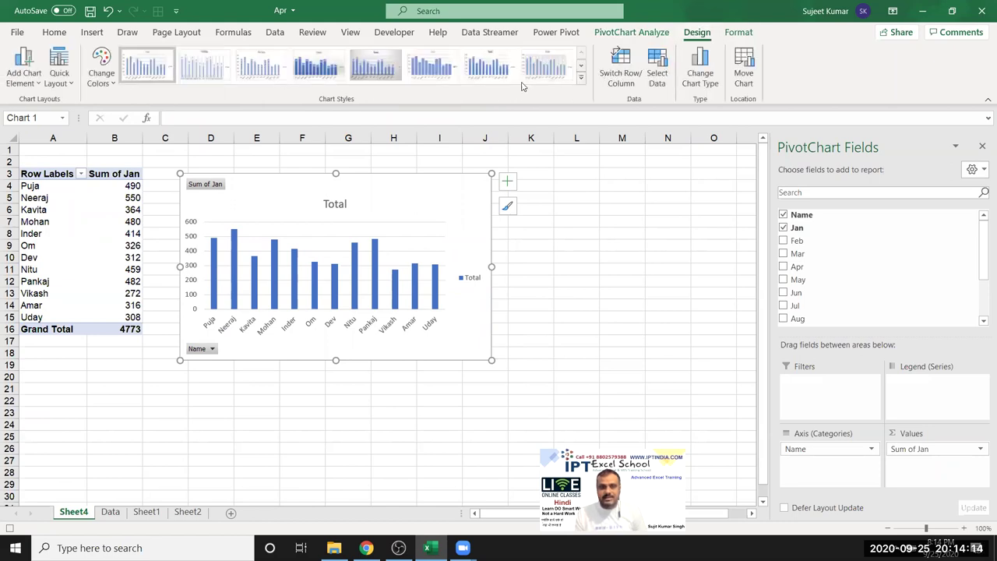
pyautogui.click(581, 80)
pyautogui.click(377, 102)
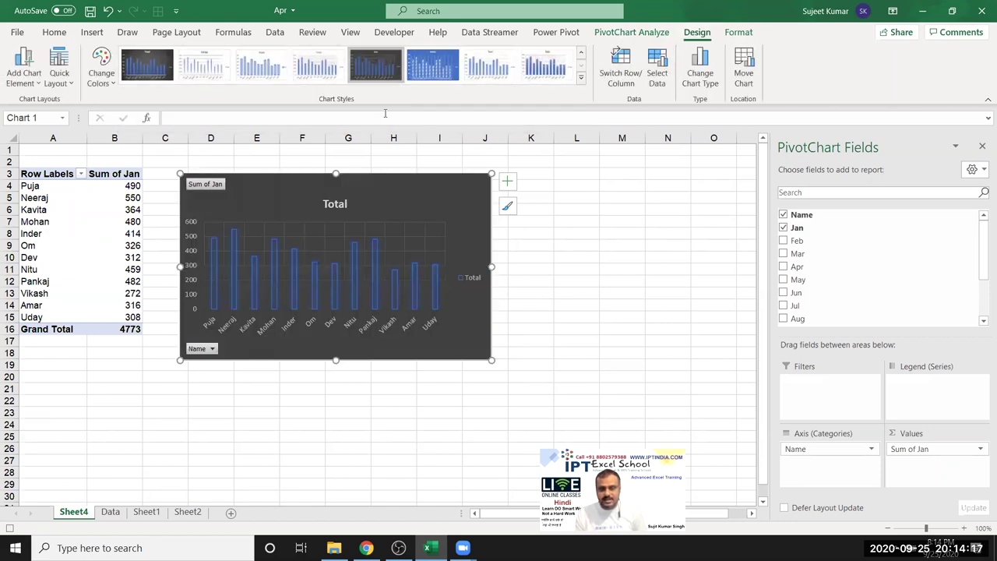
# Step: Rename Sheet4 to JAN
pyautogui.doubleClick(74, 512)
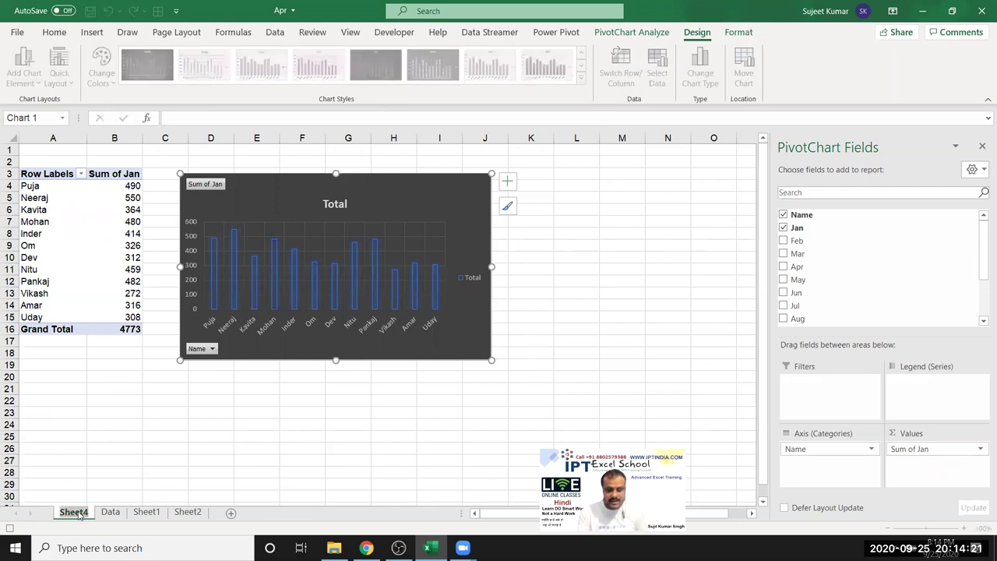
pyautogui.write('JAN')
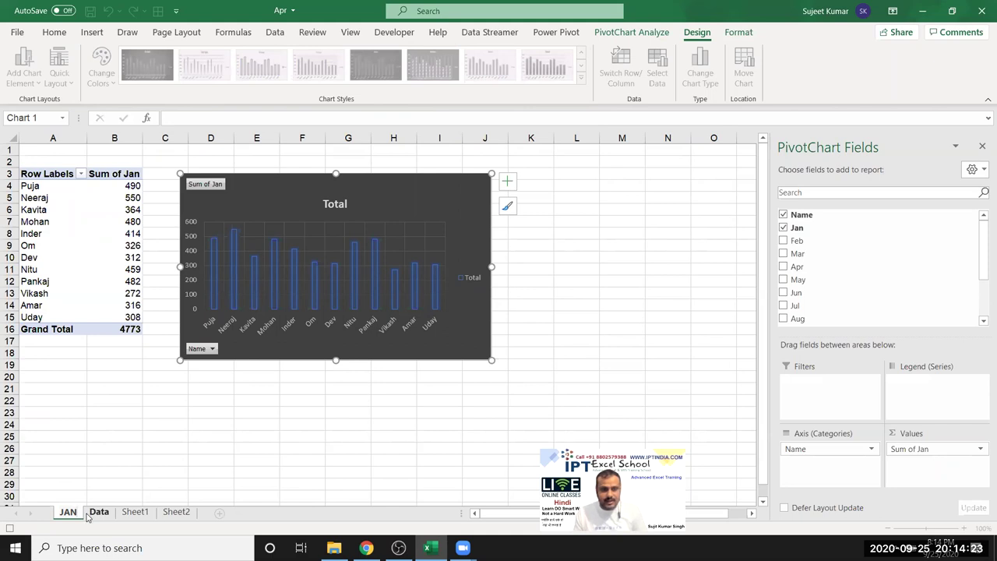
pyautogui.click(88, 514)
pyautogui.click(67, 513)
# Step: Move the JAN sheet to a (new book) using Move or Copy
pyautogui.rightClick(66, 513)
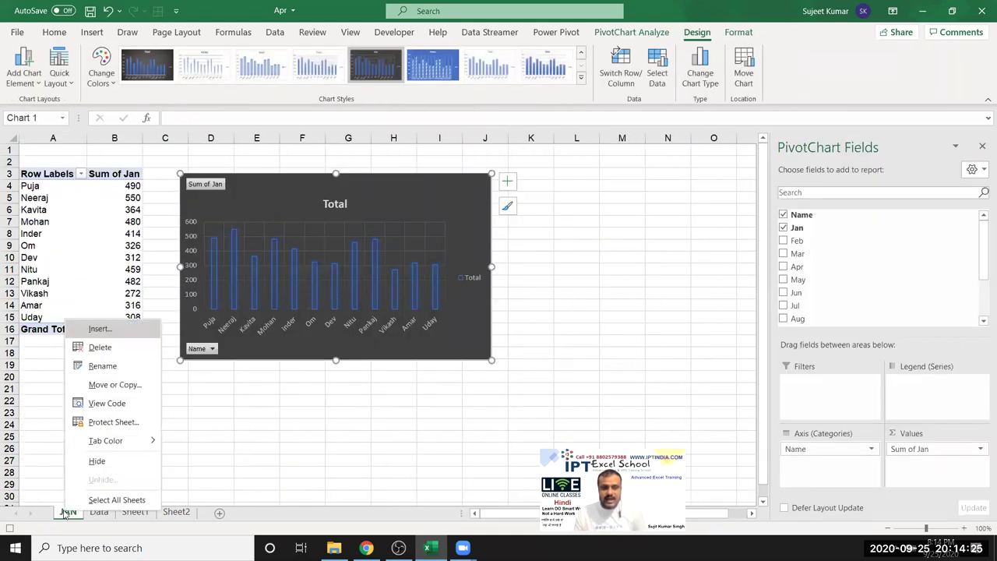
pyautogui.click(115, 385)
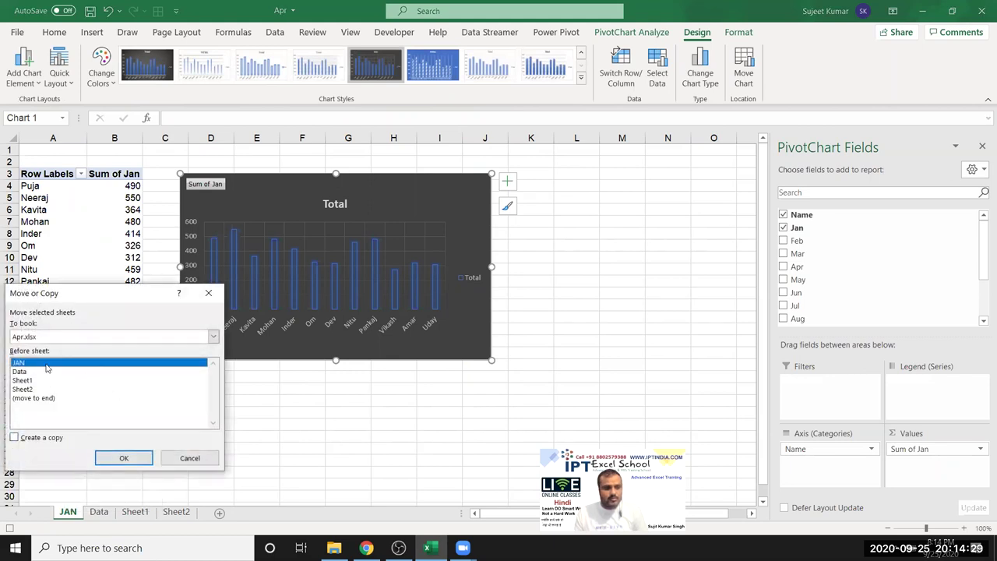
pyautogui.click(48, 336)
pyautogui.click(39, 347)
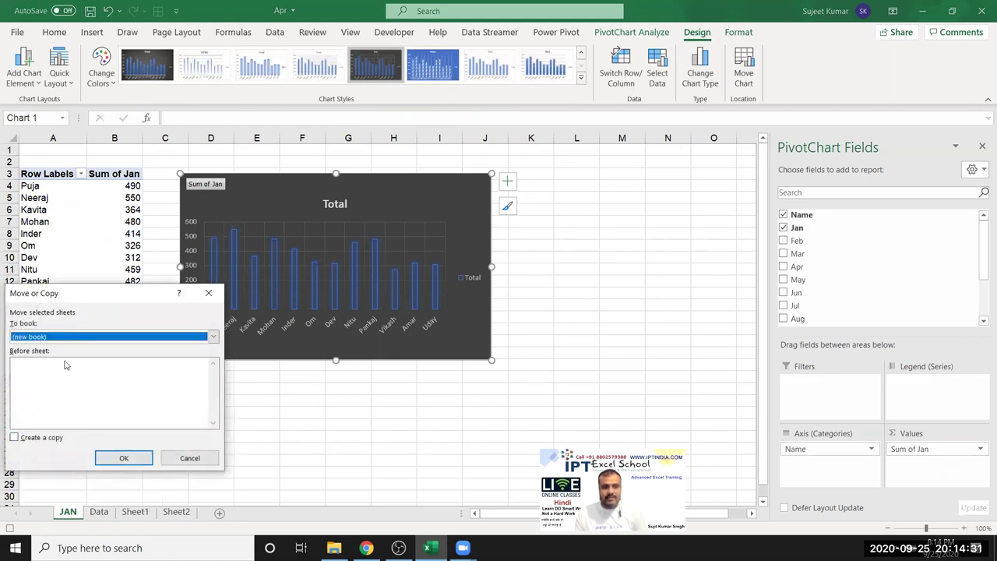
pyautogui.click(121, 456)
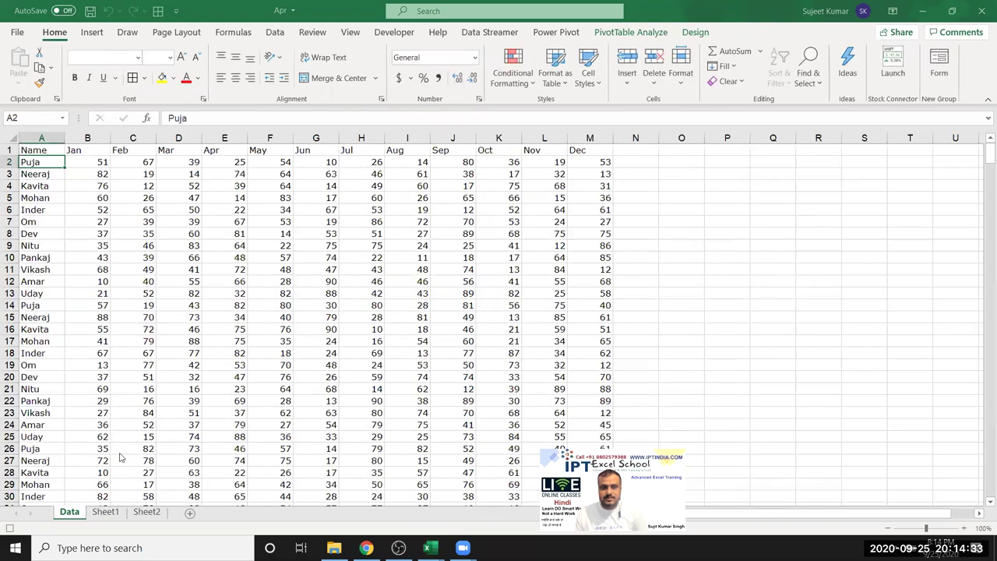
# Step: Begin saving the new workbook with the file type set to .xlsx
pyautogui.hotkey('ctrl', 's')
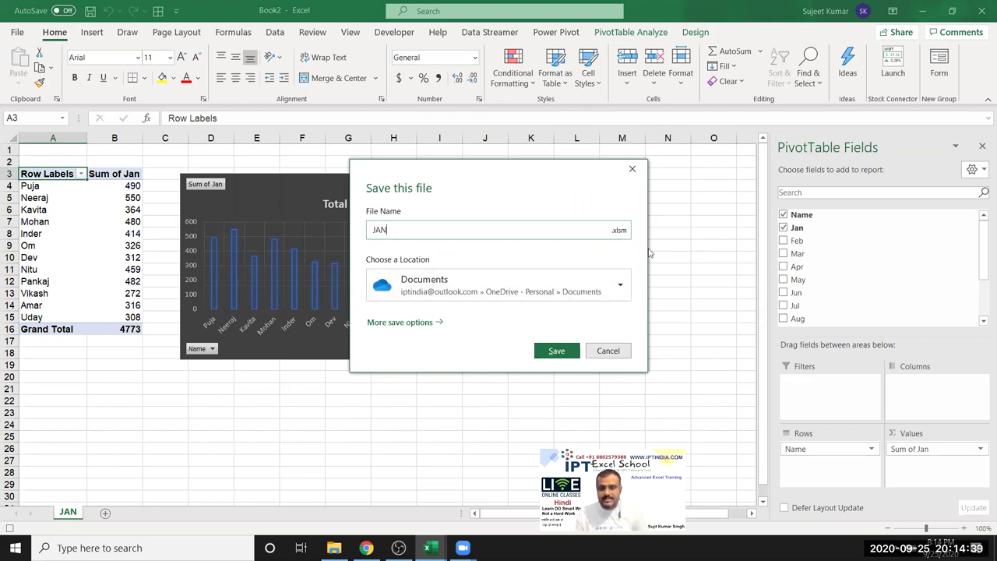
pyautogui.click(620, 231)
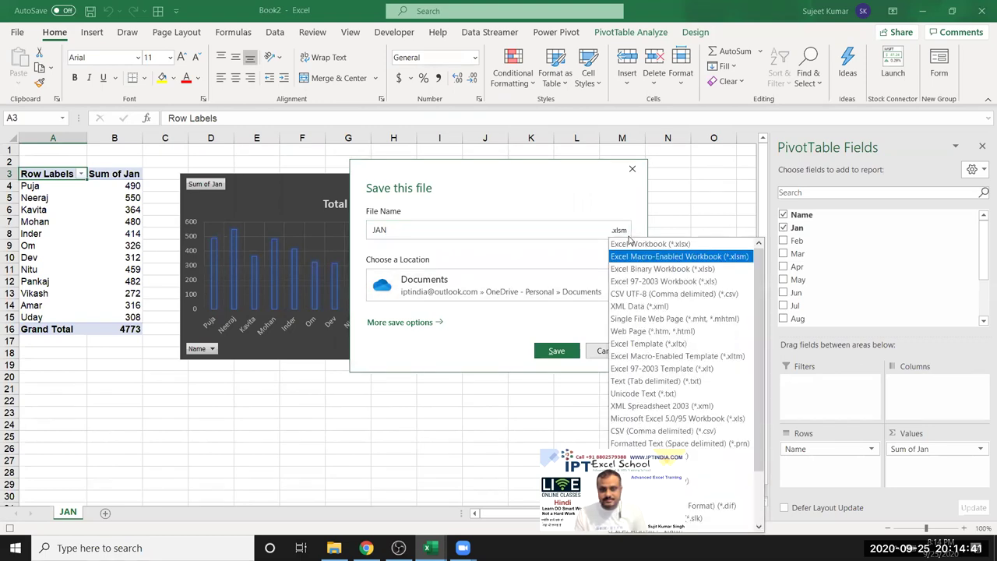
pyautogui.click(635, 244)
pyautogui.click(545, 286)
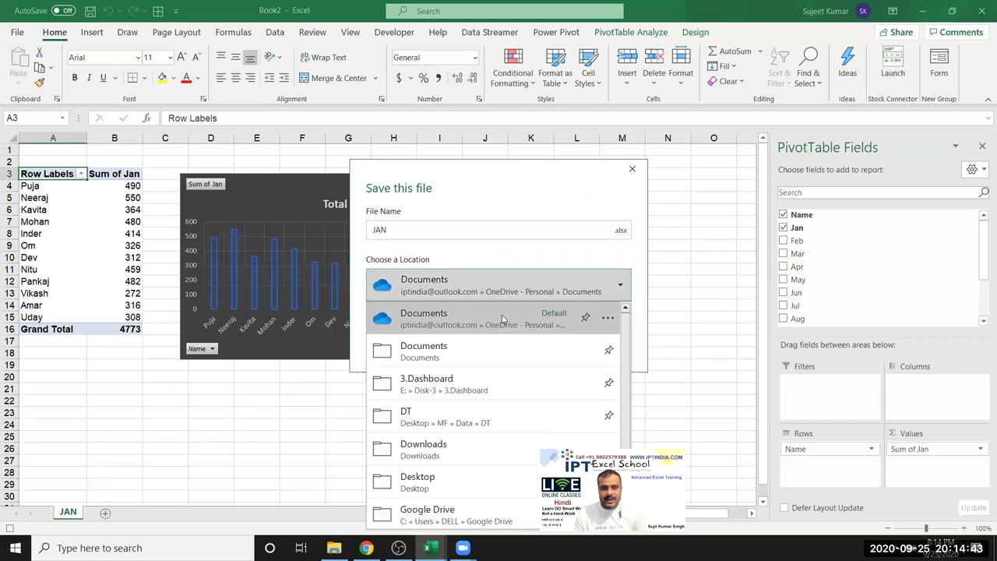
pyautogui.scroll(-1, 420, 518)
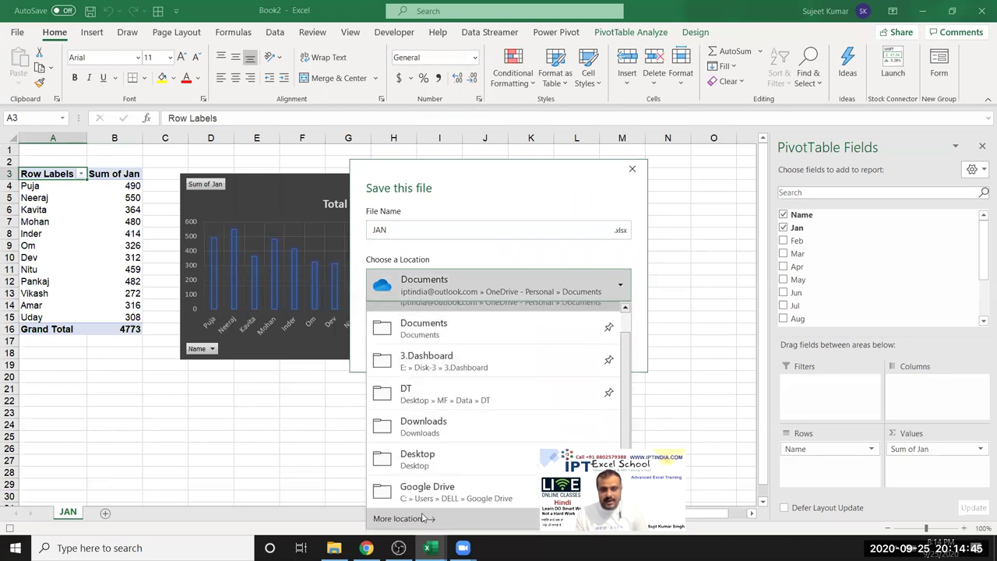
pyautogui.click(537, 337)
# Step: Save it as JAN in the 2020 folder on New Volume (G:)
pyautogui.click(398, 324)
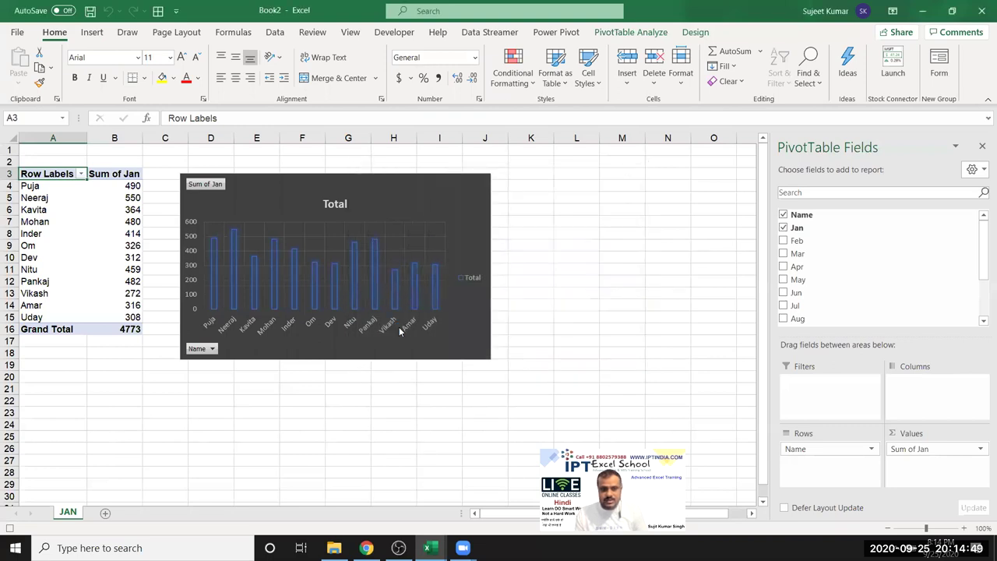
pyautogui.click(203, 278)
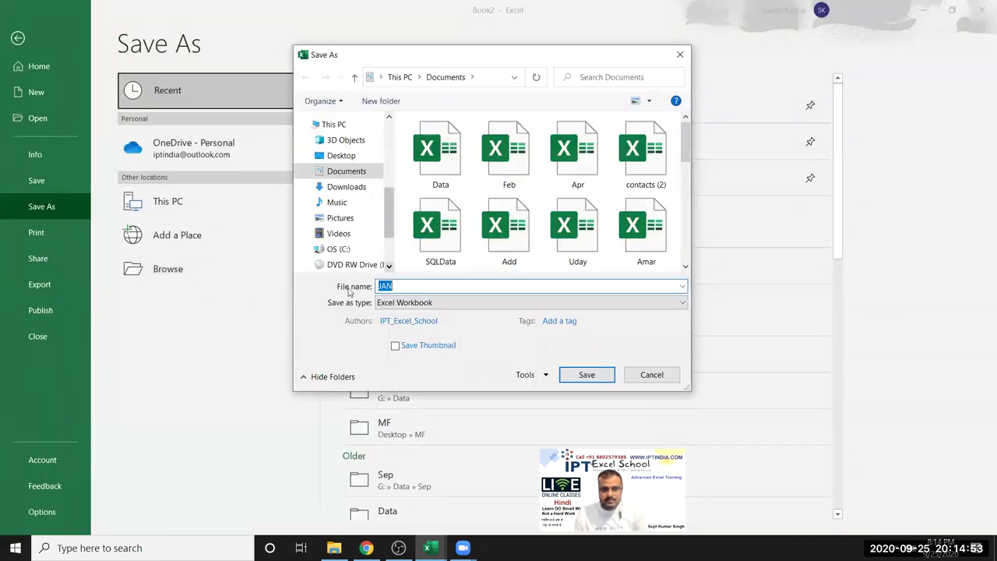
pyautogui.scroll(-3, 391, 228)
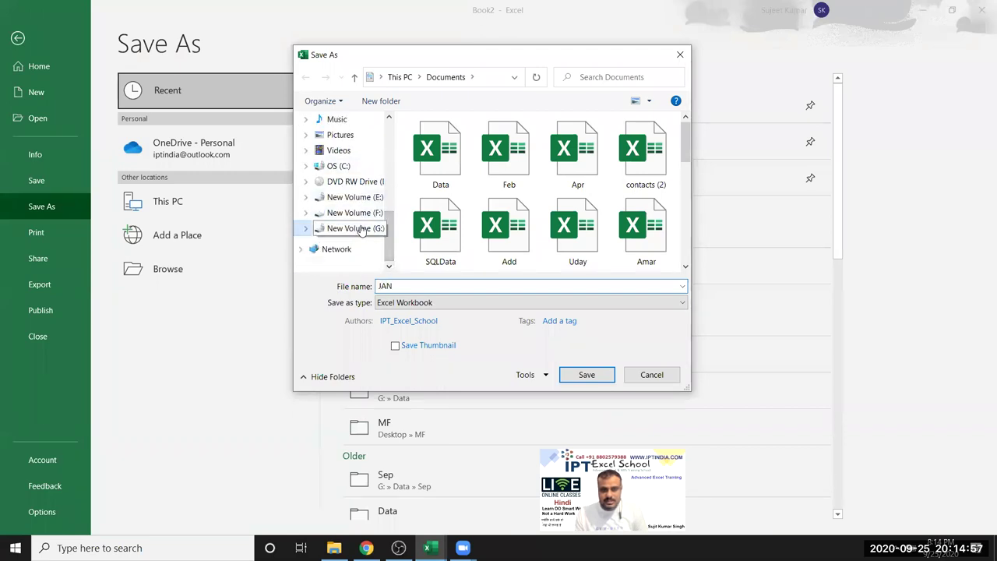
pyautogui.click(361, 229)
pyautogui.doubleClick(442, 144)
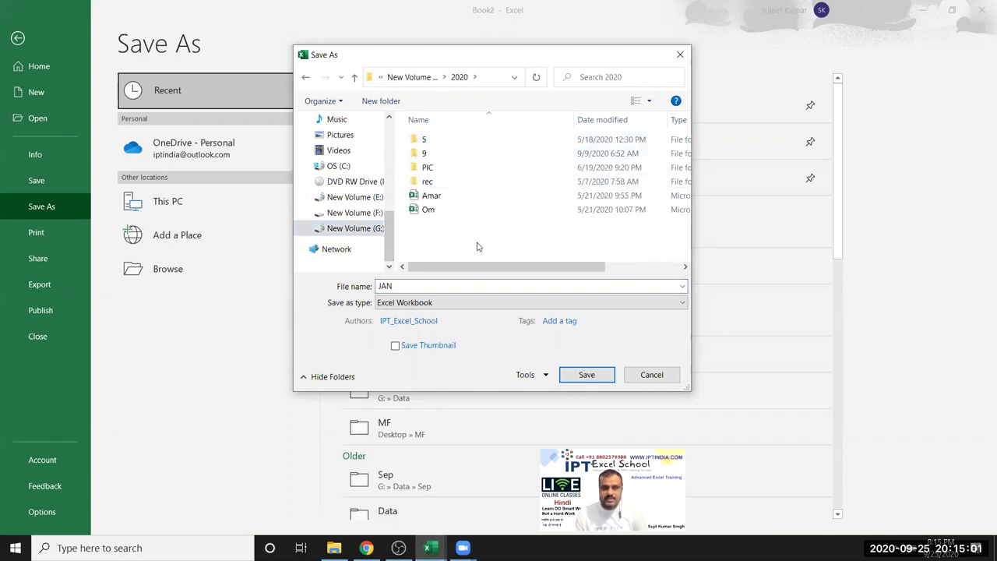
pyautogui.click(588, 376)
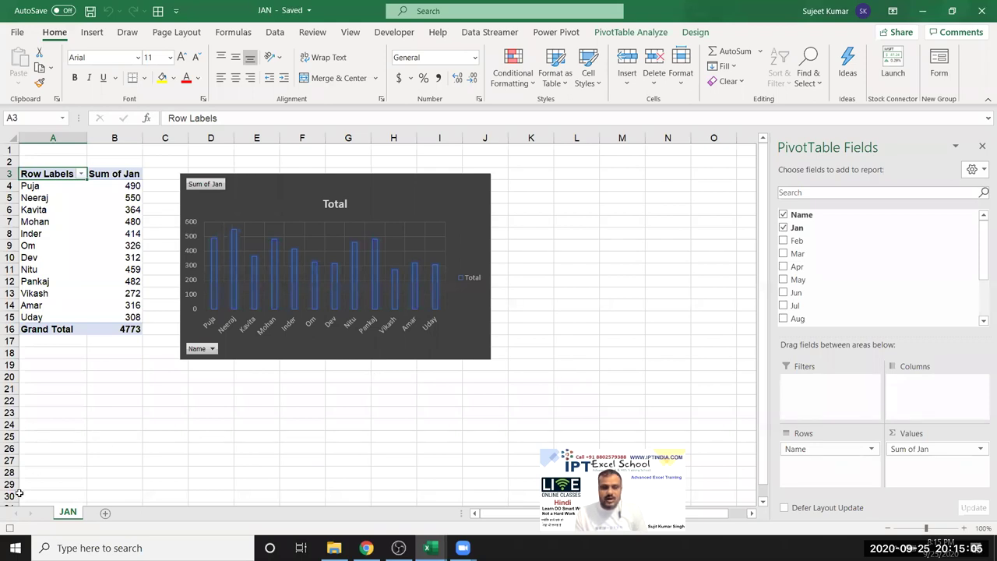
# Step: Close the JAN workbook and open Apr's Module1 with the recorded Macro1 in the VBA editor
pyautogui.click(981, 11)
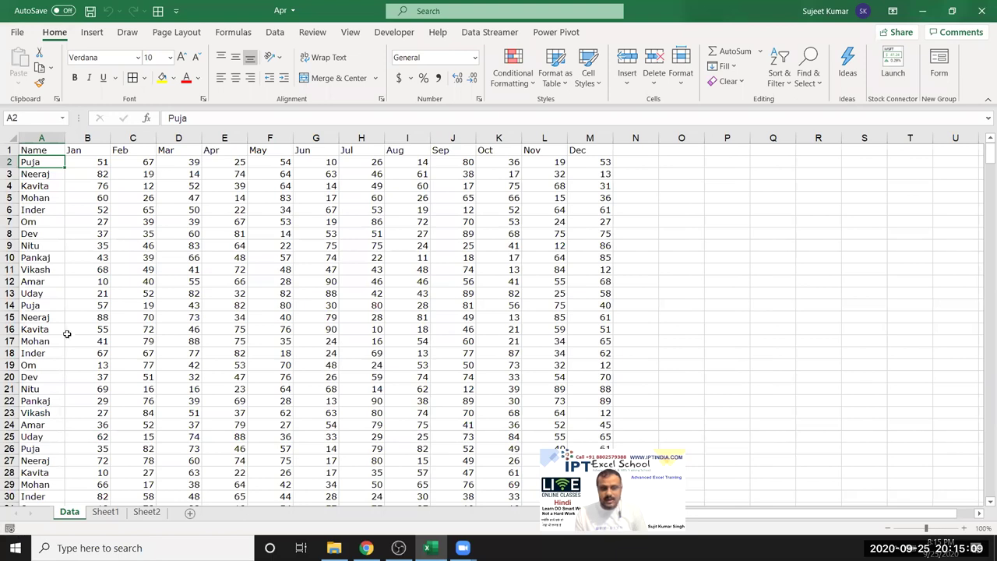
pyautogui.click(88, 292)
pyautogui.click(394, 32)
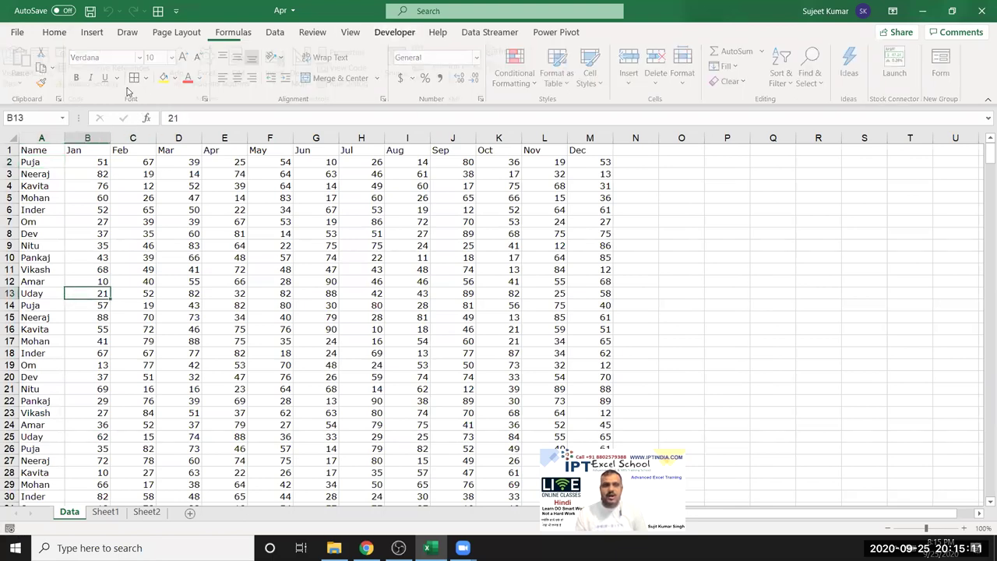
pyautogui.click(24, 72)
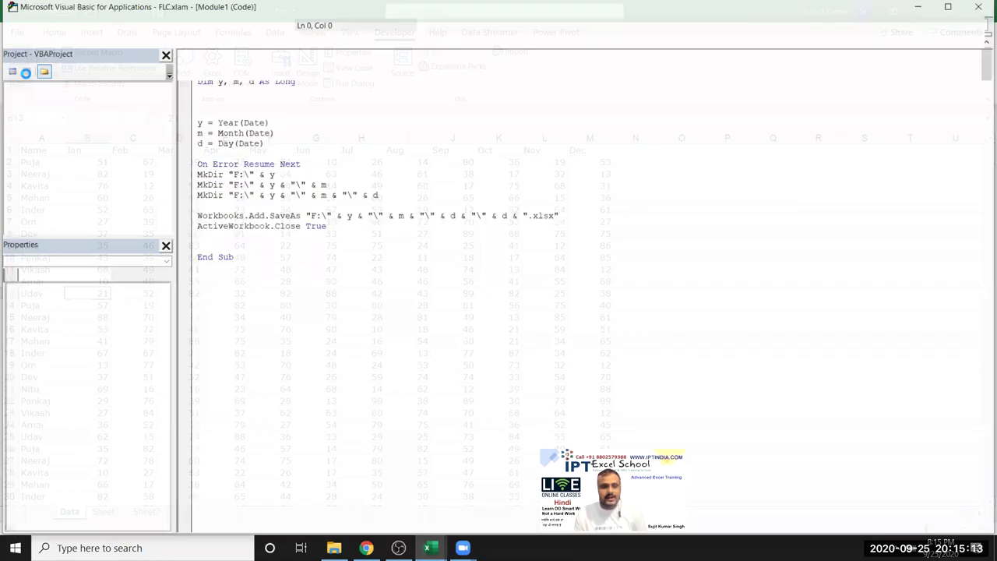
pyautogui.click(52, 158)
pyautogui.doubleClick(51, 148)
pyautogui.doubleClick(63, 159)
# Step: Insert blank lines above the Sheets("Sheet4").Select line in Macro1
pyautogui.click(484, 233)
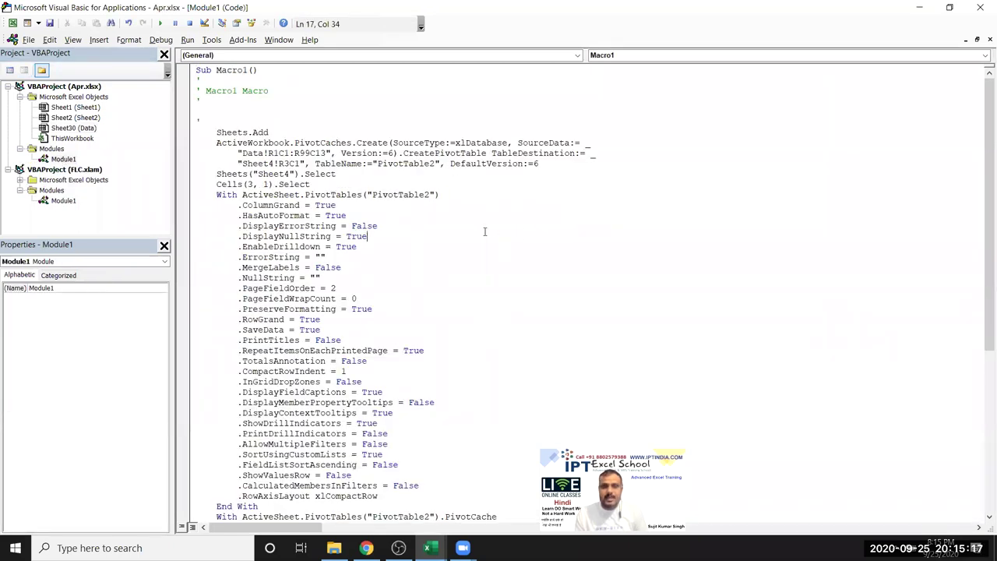
pyautogui.moveTo(277, 133); pyautogui.dragTo(218, 133)
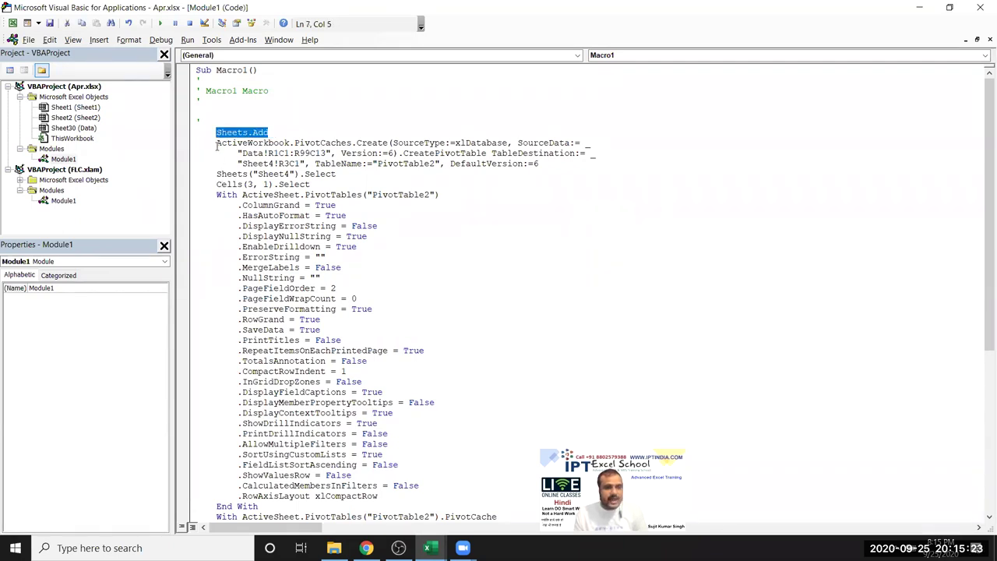
pyautogui.click(217, 145)
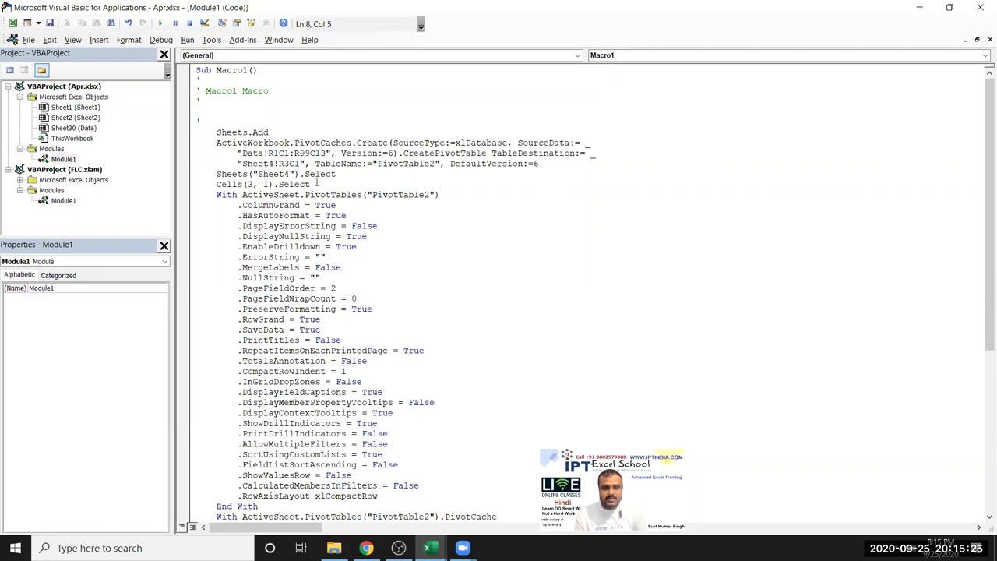
pyautogui.click(220, 173)
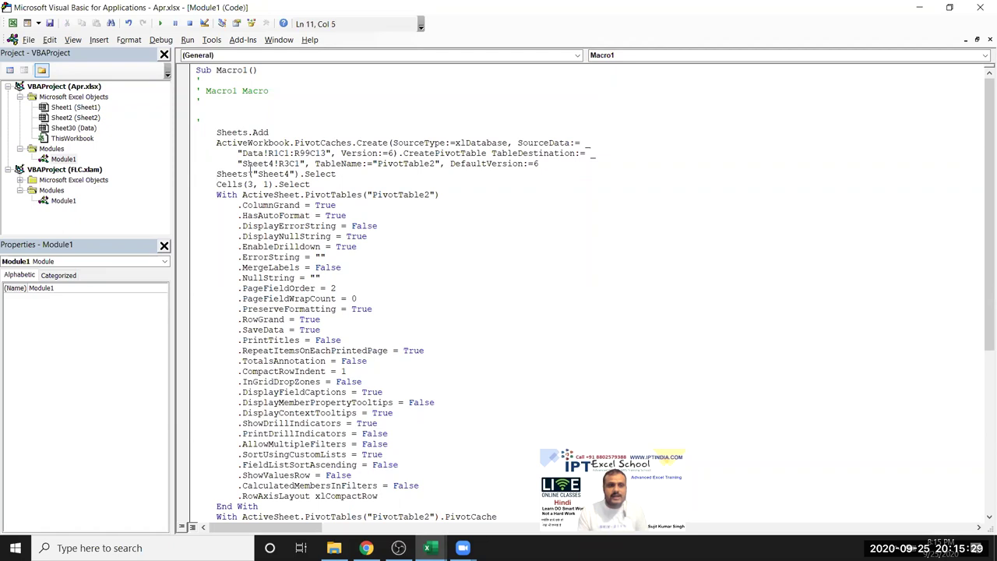
pyautogui.press('Return')
pyautogui.press('Return')
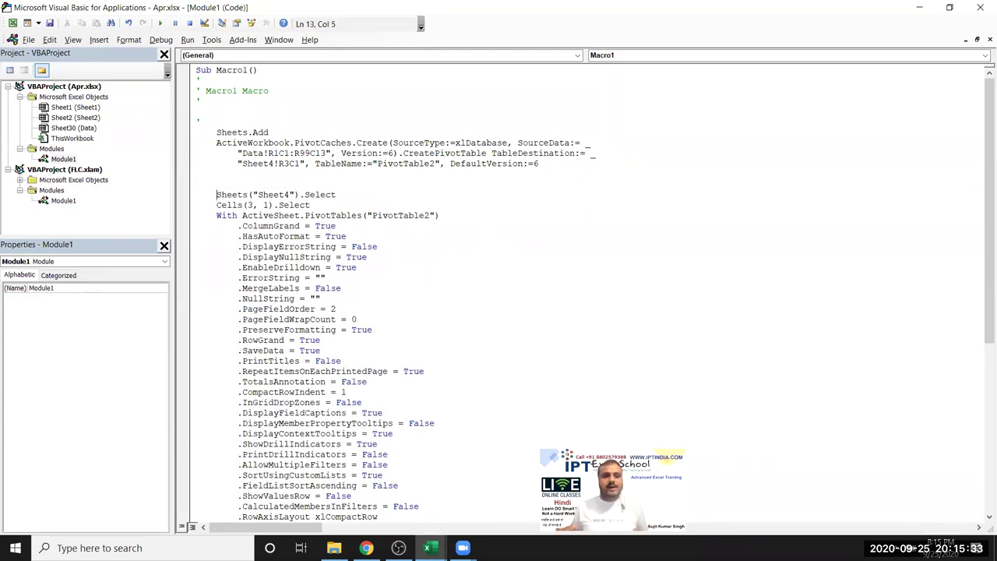
pyautogui.doubleClick(246, 144)
pyautogui.doubleClick(333, 142)
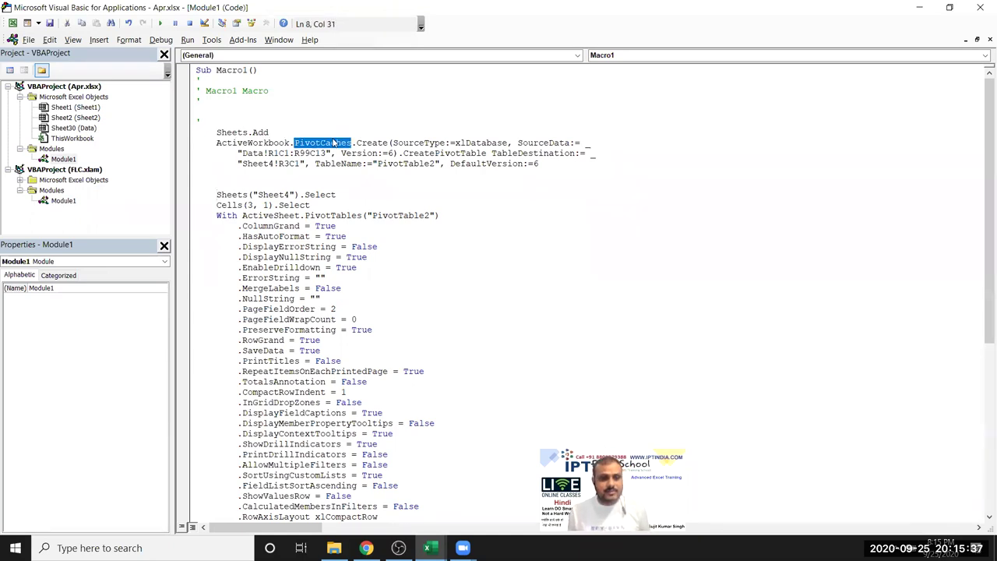
pyautogui.click(384, 145)
pyautogui.click(490, 143)
pyautogui.click(571, 143)
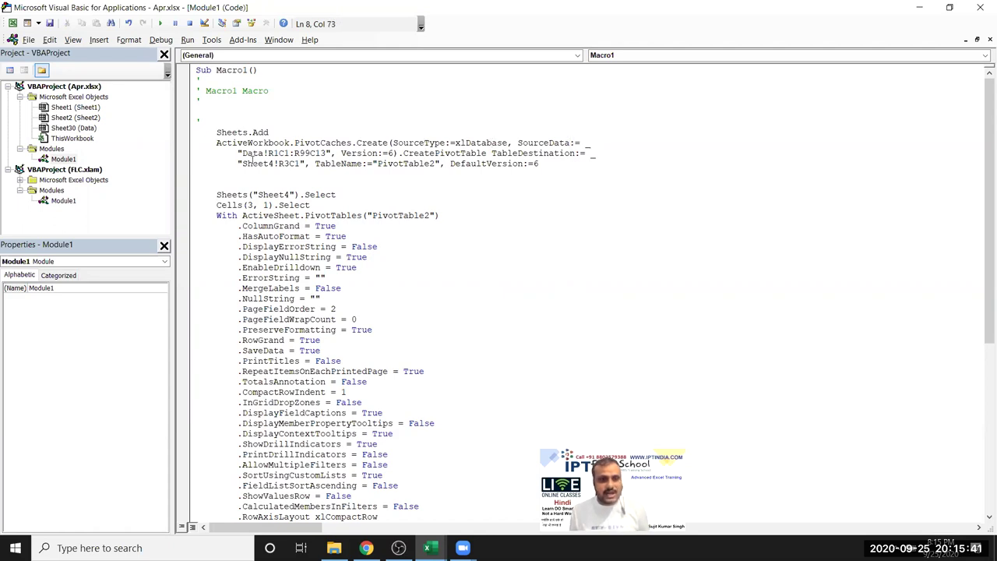
pyautogui.moveTo(241, 154); pyautogui.dragTo(326, 154)
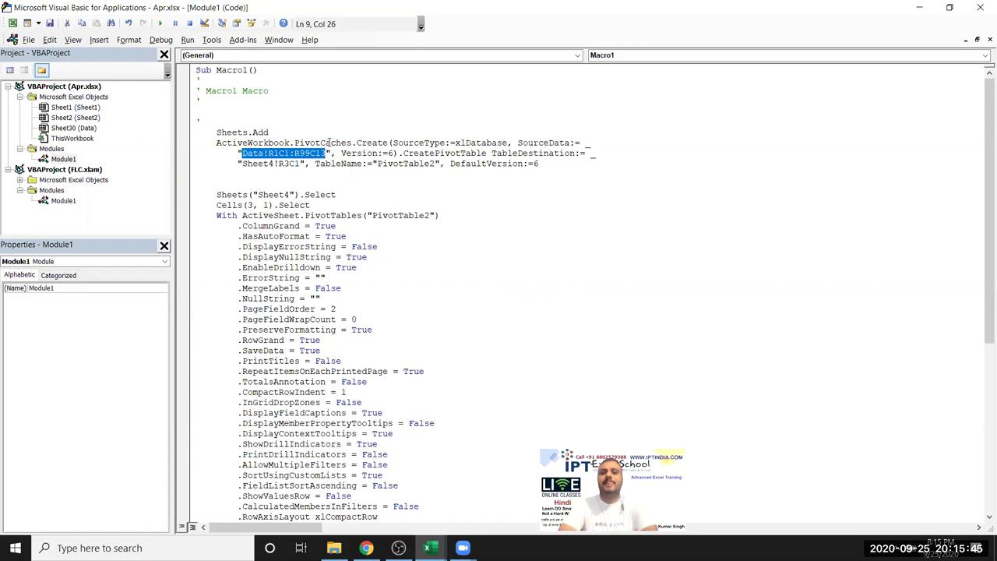
pyautogui.click(356, 154)
pyautogui.doubleClick(356, 154)
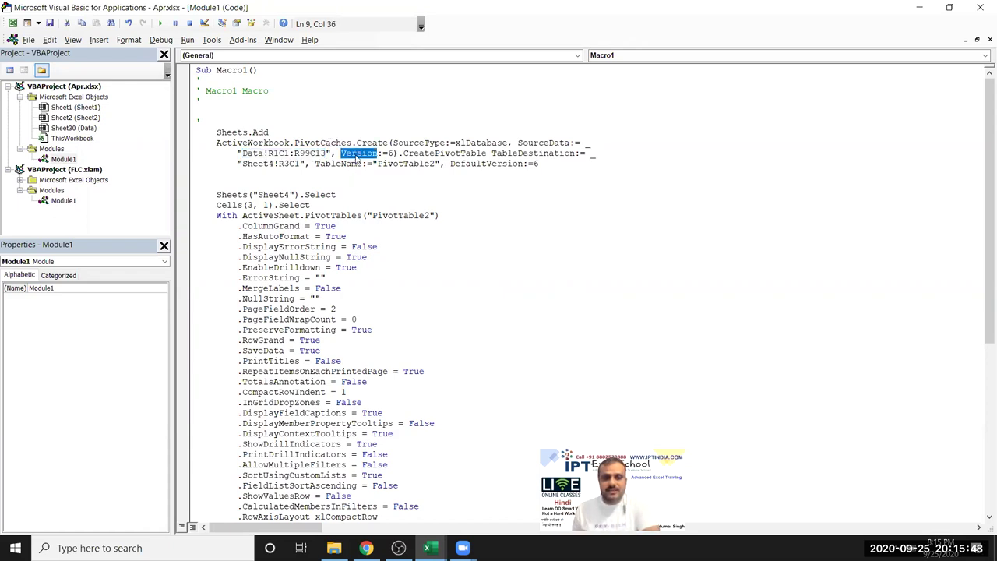
pyautogui.doubleClick(433, 154)
pyautogui.doubleClick(497, 153)
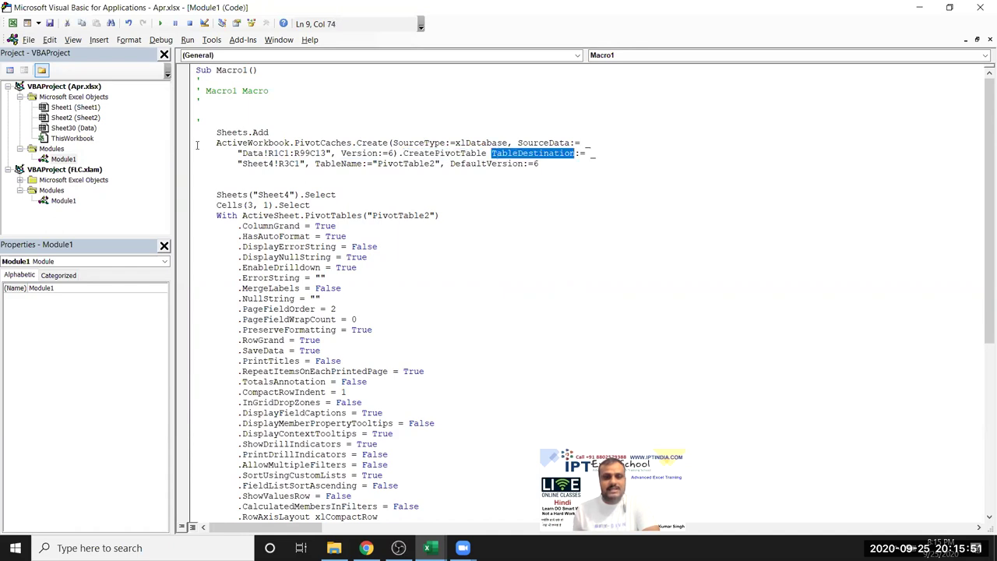
pyautogui.moveTo(305, 163); pyautogui.dragTo(244, 163)
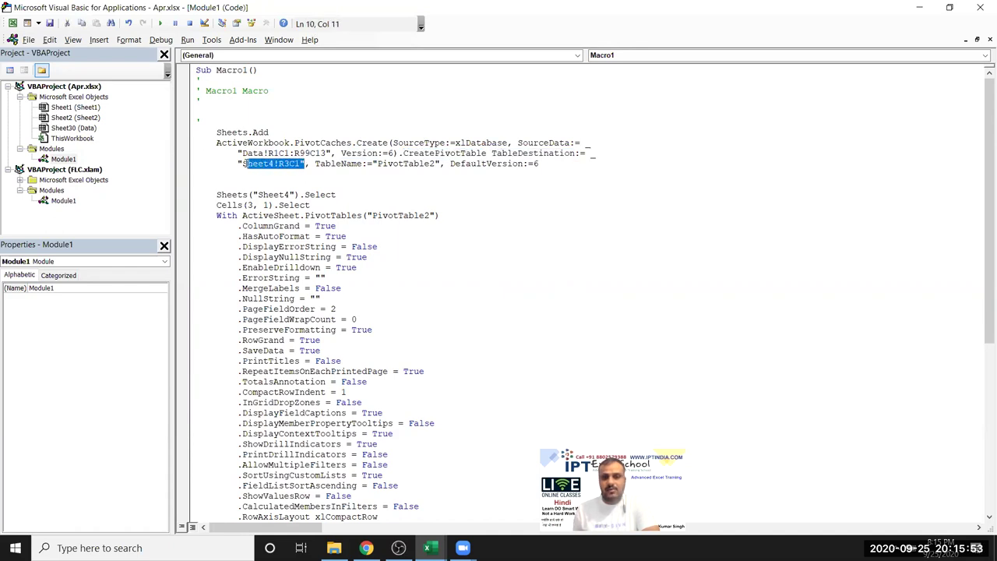
pyautogui.doubleClick(381, 165)
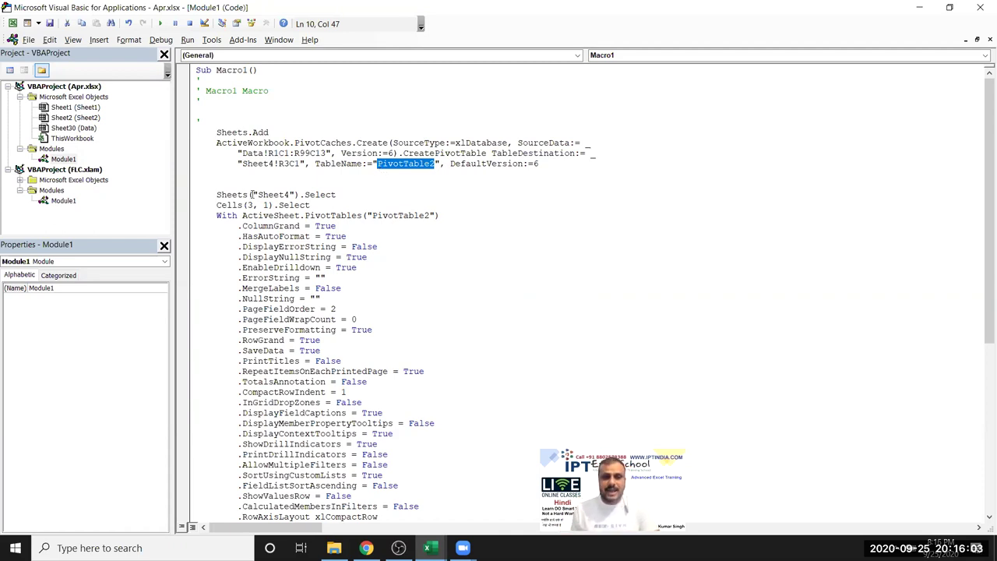
pyautogui.moveTo(249, 165); pyautogui.dragTo(289, 164)
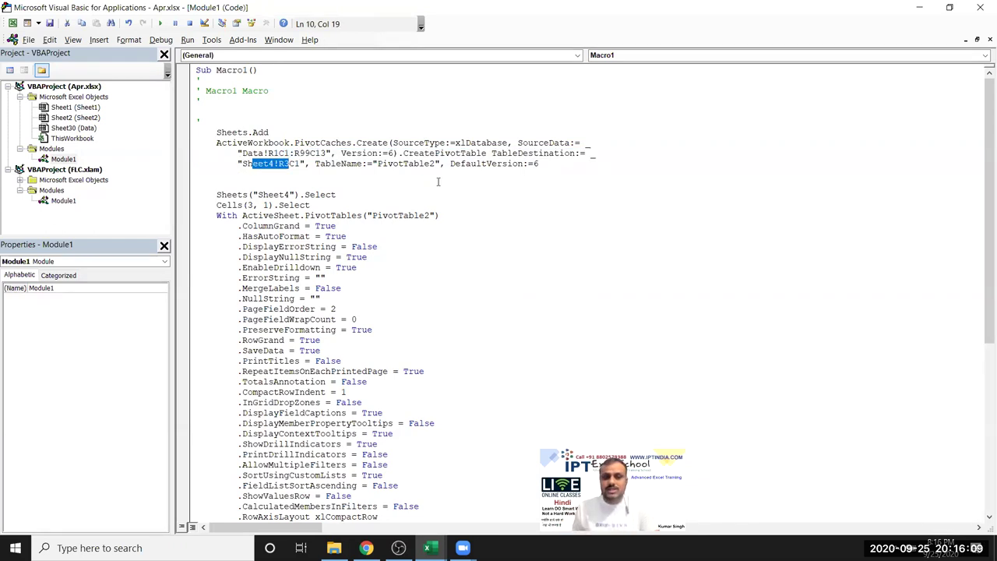
pyautogui.moveTo(387, 165); pyautogui.dragTo(421, 165)
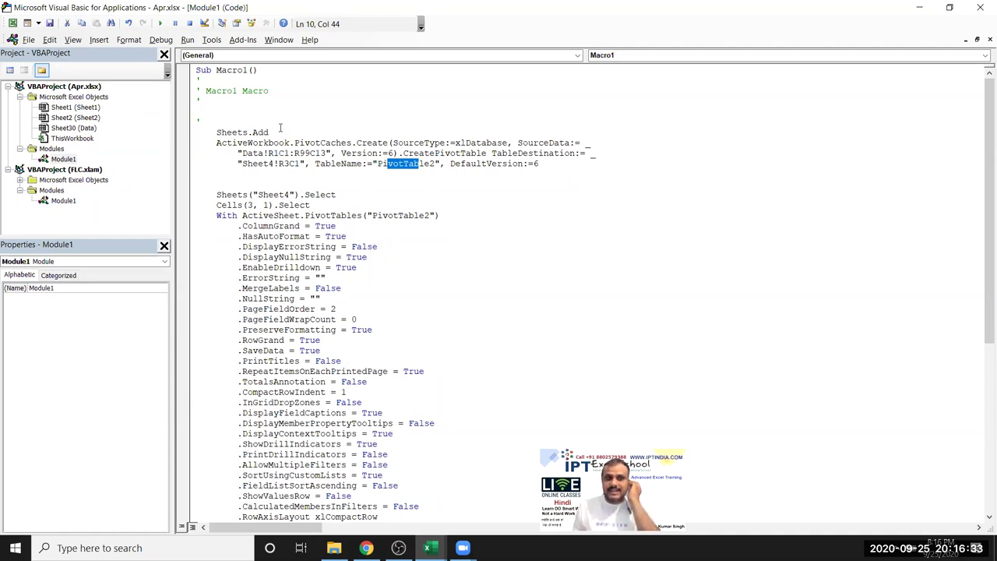
pyautogui.moveTo(270, 132); pyautogui.dragTo(212, 134)
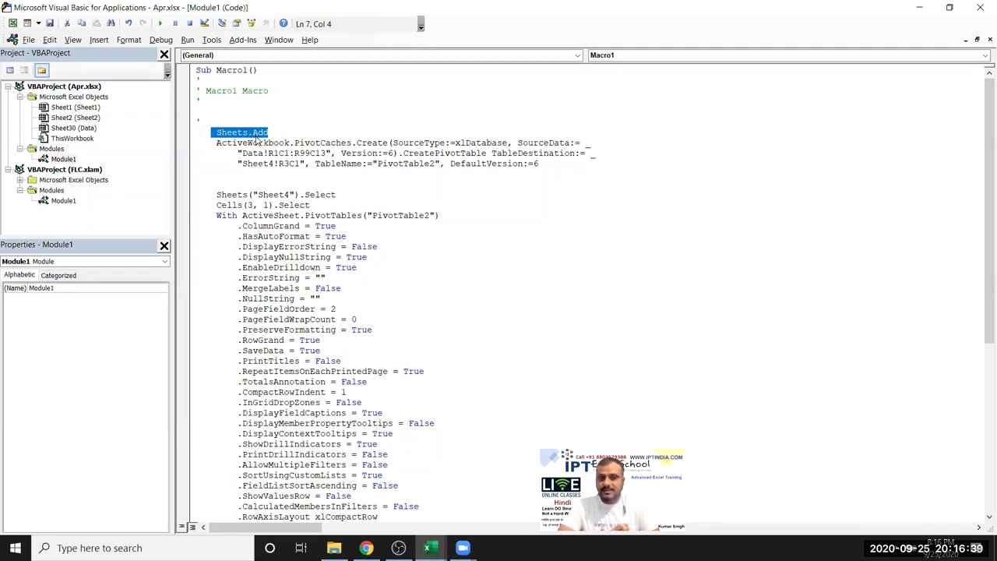
# Step: Add blank lines above the Sheets.Add line, dropping a partly typed .Name
pyautogui.click(258, 143)
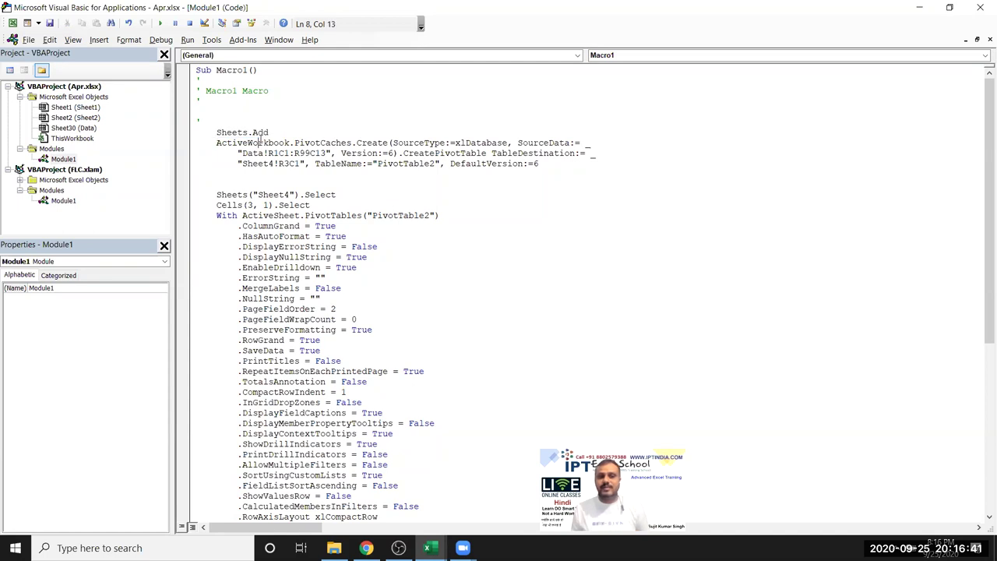
pyautogui.click(242, 132)
pyautogui.write('.Name')
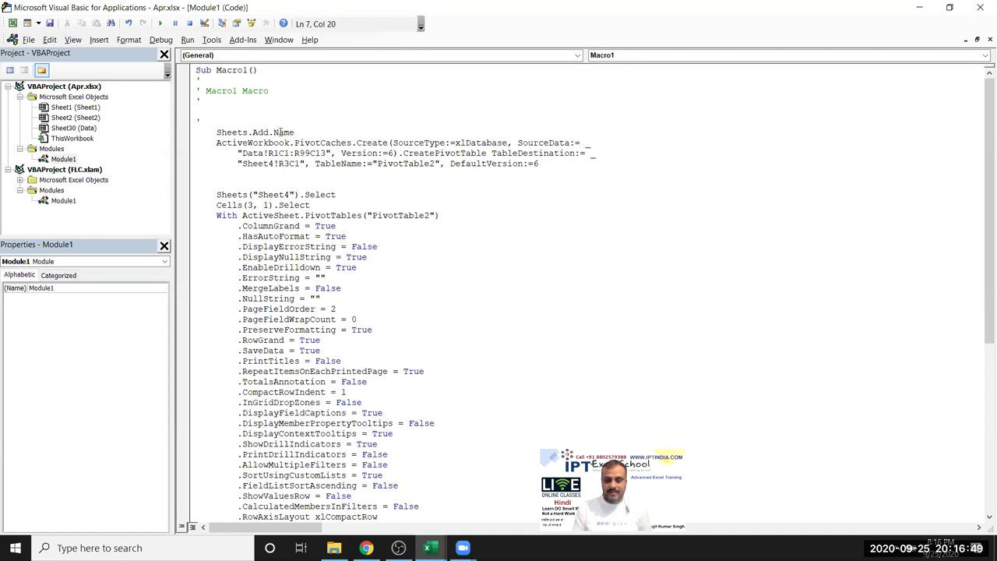
pyautogui.press('BackSpace')
pyautogui.press('BackSpace')
pyautogui.press('BackSpace')
pyautogui.press('Up')
pyautogui.press('Return')
pyautogui.press('Return')
pyautogui.press('Return')
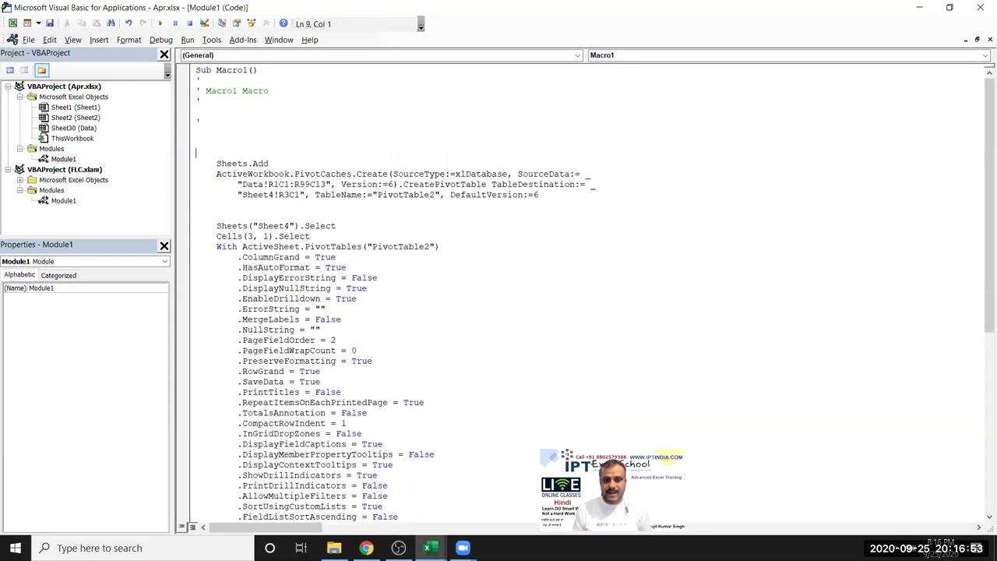
pyautogui.press('Return')
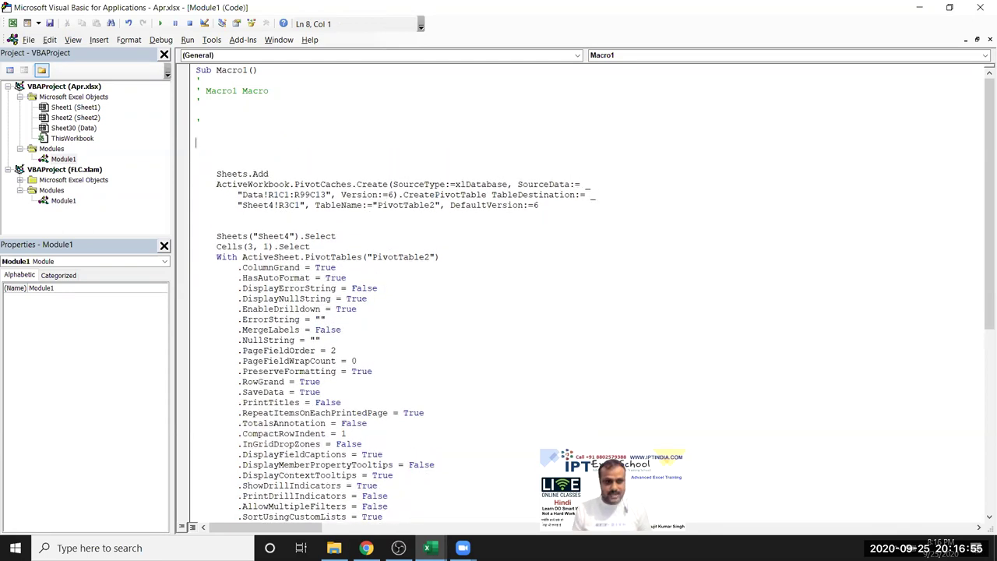
# Step: Check the Data sheet in Excel, then type Sheets("Data").Select above Sheets.Add
pyautogui.hotkey('alt', 'F11')
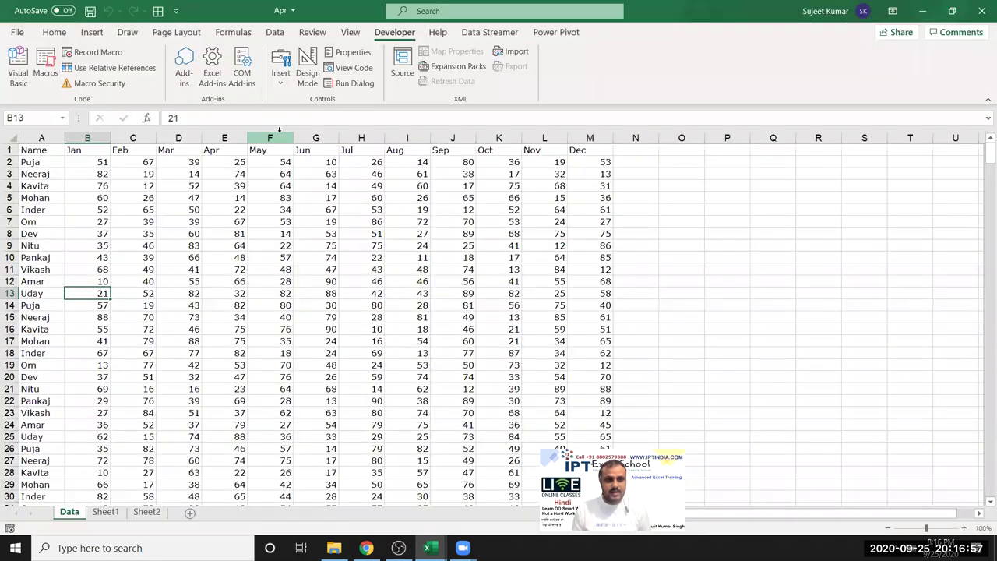
pyautogui.hotkey('ctrl', 'Up')
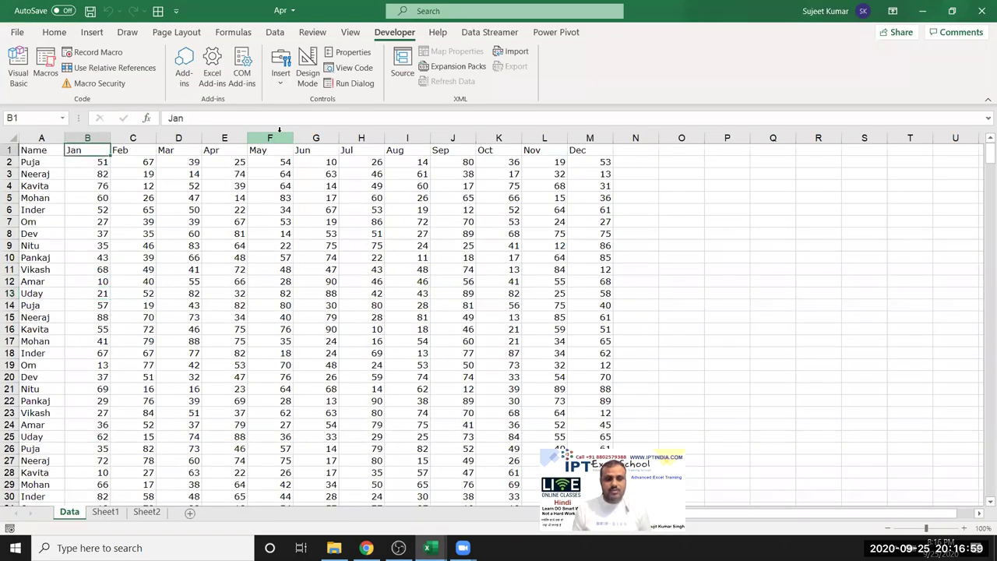
pyautogui.hotkey('alt', 'F11')
pyautogui.write('sheets("Data")')
pyautogui.write('select')
# Step: Insert a For i = 2 To 13 loop header above the Sheets("Data").Select line
pyautogui.press('Return')
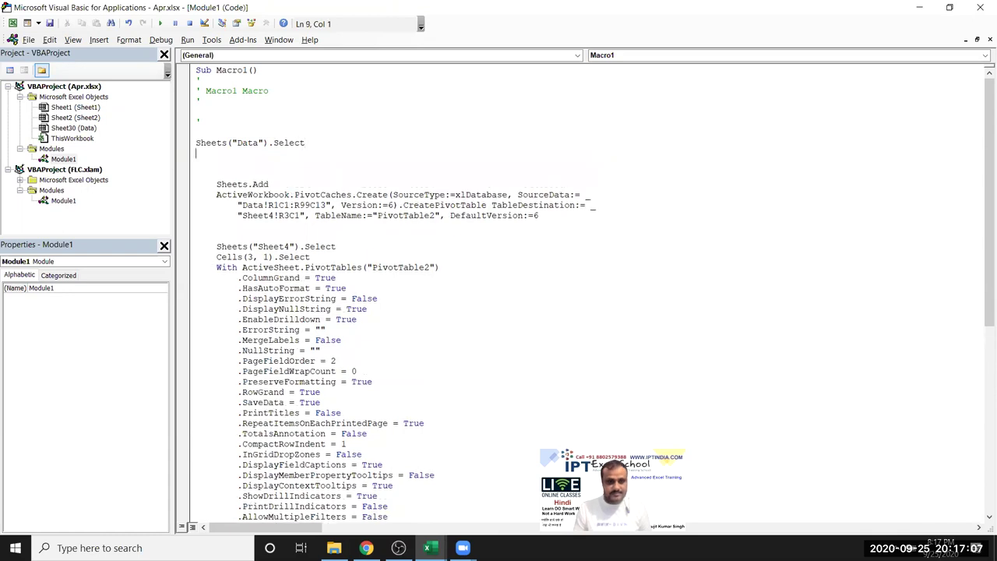
pyautogui.press('Return')
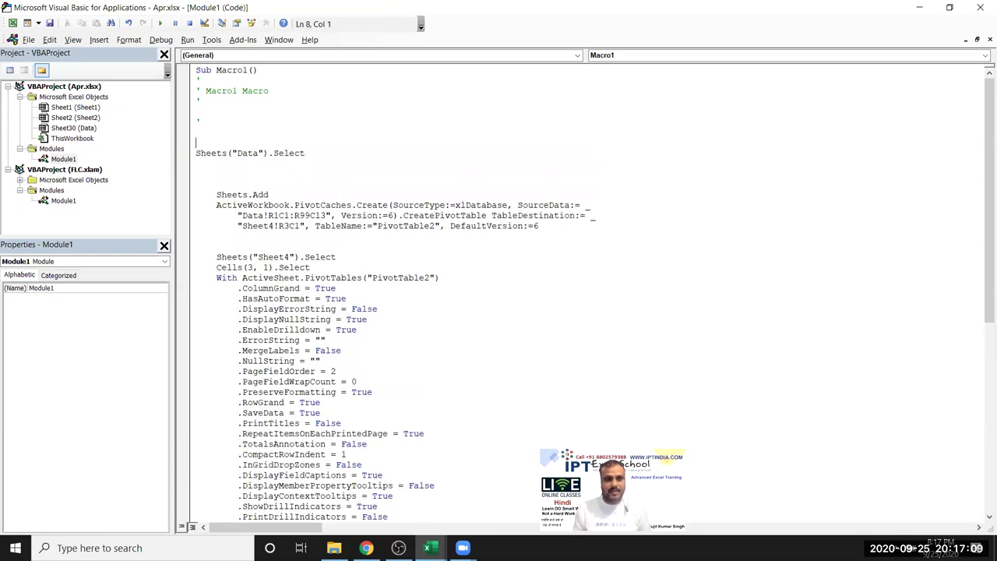
pyautogui.press('Return')
pyautogui.press('Up')
pyautogui.write('for i = 2 to')
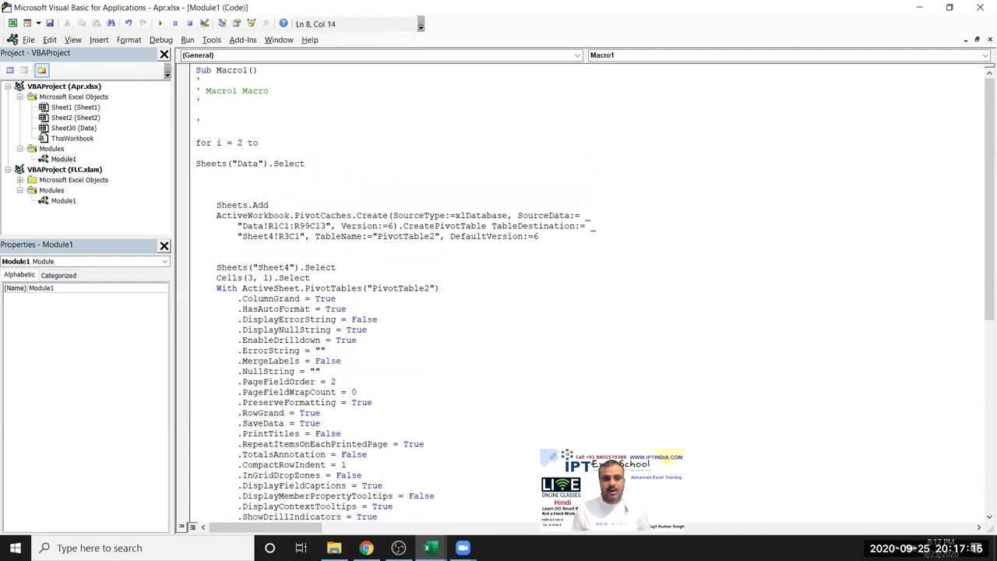
# Step: Check in Excel that the month headings Jan to Dec run from column B to M
pyautogui.hotkey('alt', 'F11')
pyautogui.hotkey('ctrl', 'Right')
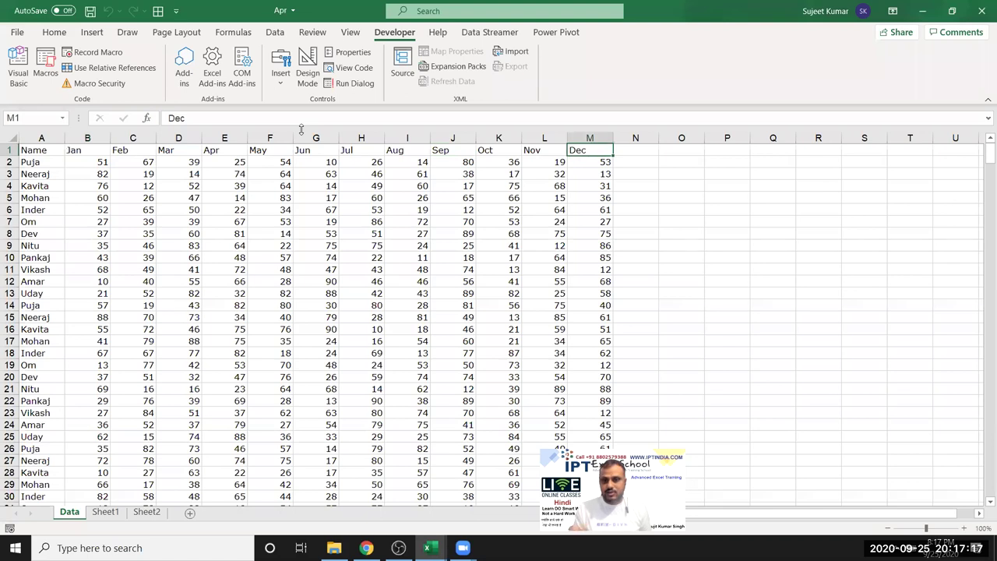
pyautogui.hotkey('ctrl', 'Left')
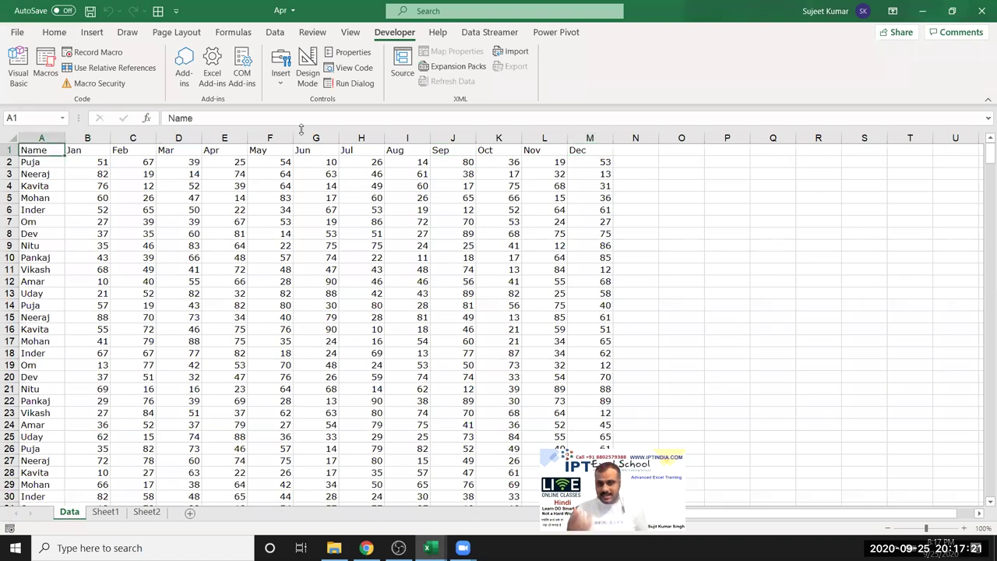
pyautogui.press('Right')
pyautogui.hotkey('ctrl', 'shift', 'Right')
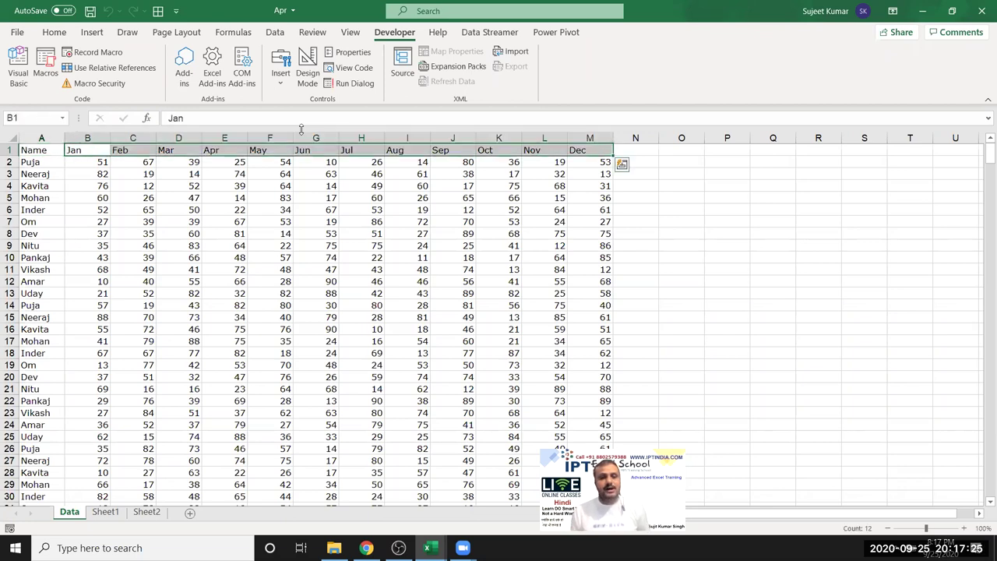
pyautogui.hotkey('alt', 'F11')
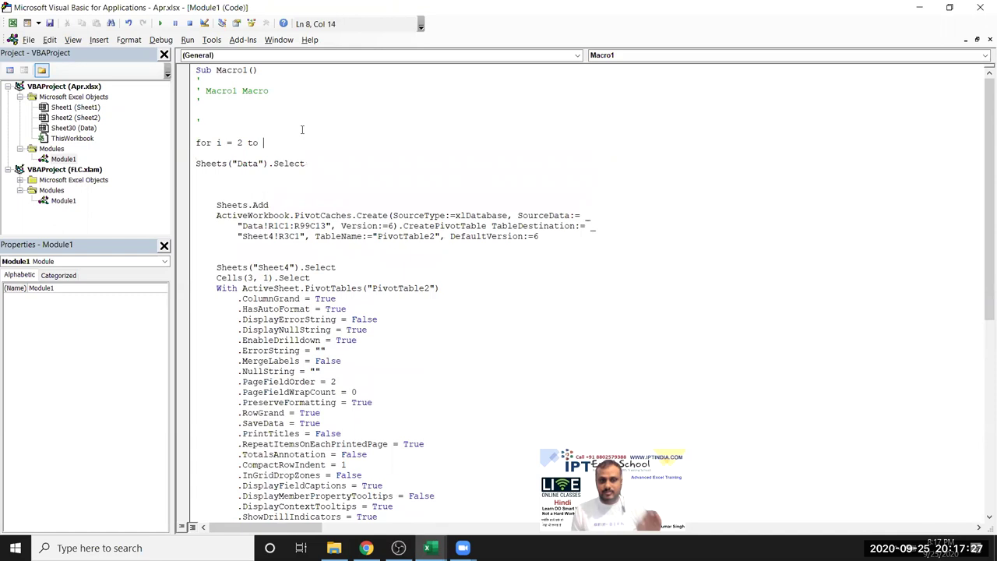
# Step: Commit the For i = 2 To 13 line after re-checking that the month columns span B to M
pyautogui.click(260, 178)
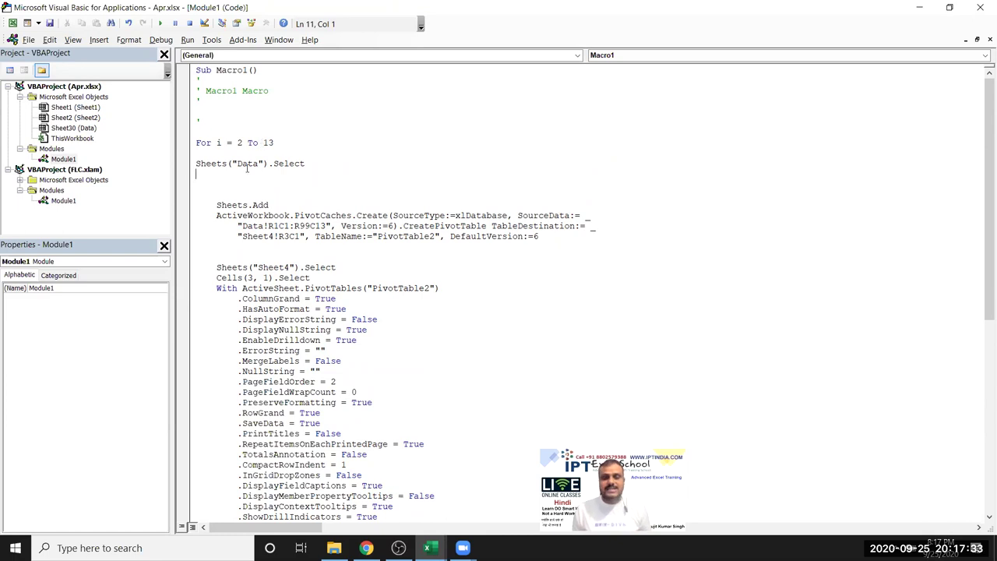
pyautogui.hotkey('alt', 'F11')
pyautogui.click(32, 153)
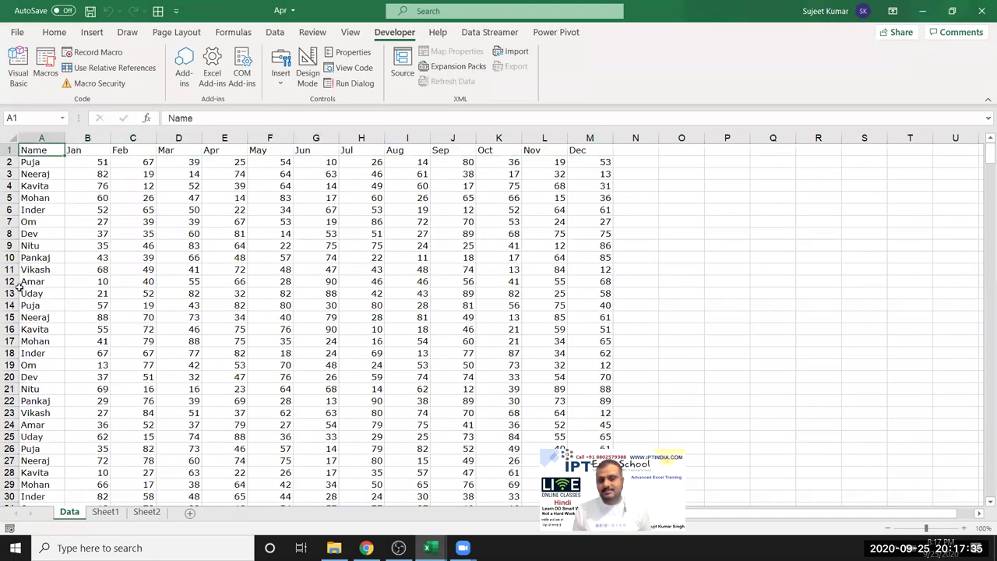
pyautogui.moveTo(92, 141); pyautogui.dragTo(612, 141)
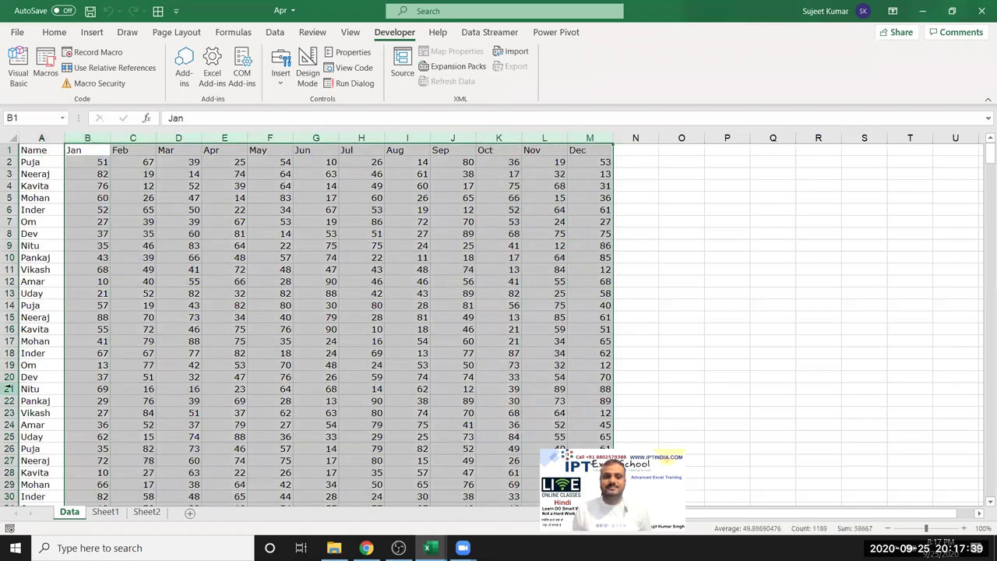
pyautogui.hotkey('alt', 'F11')
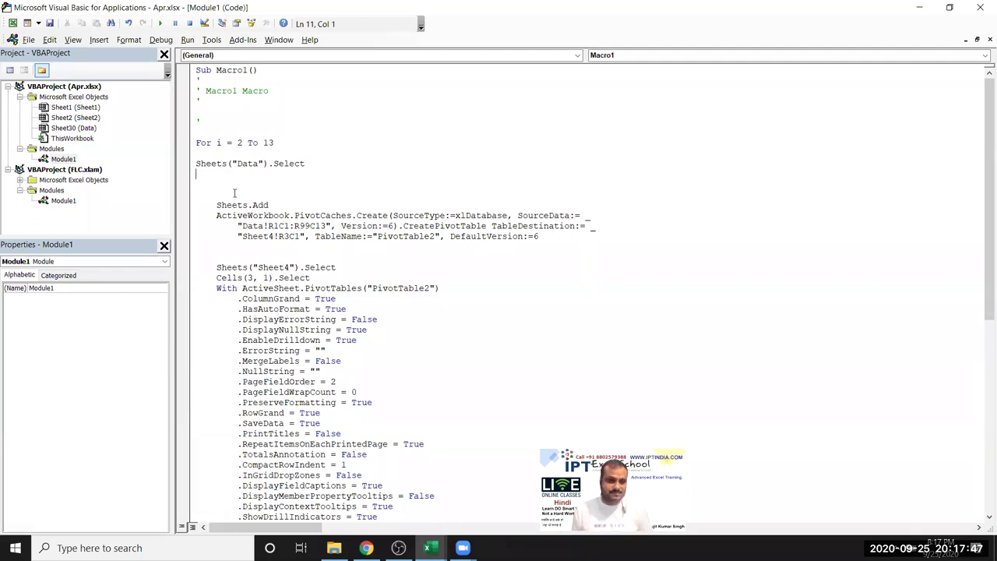
pyautogui.click(279, 204)
# Step: Name new sheets from Sheets("Data").Cells(1, i).Value and declare Dim sn As String
pyautogui.write('.name')
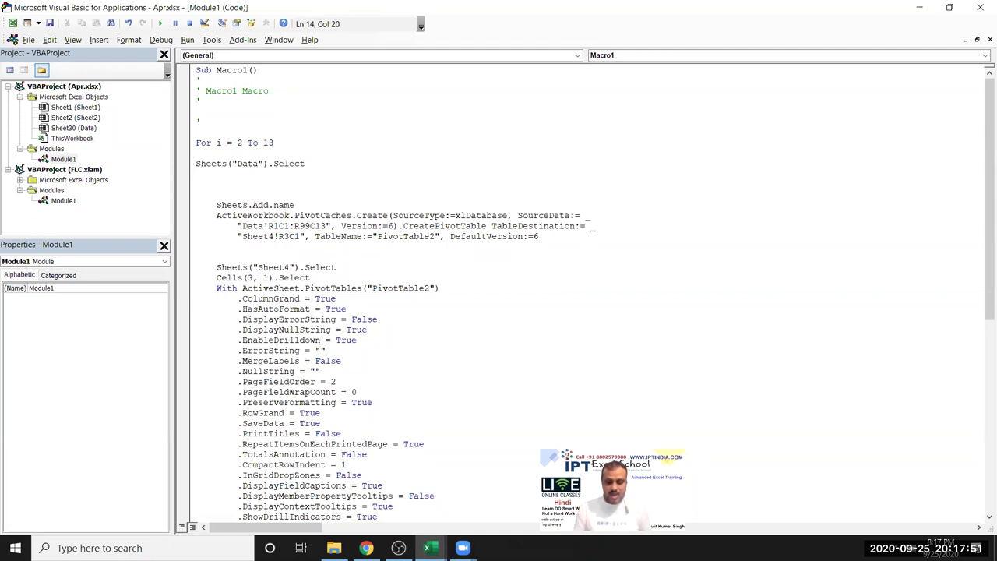
pyautogui.write(' = sheets(')
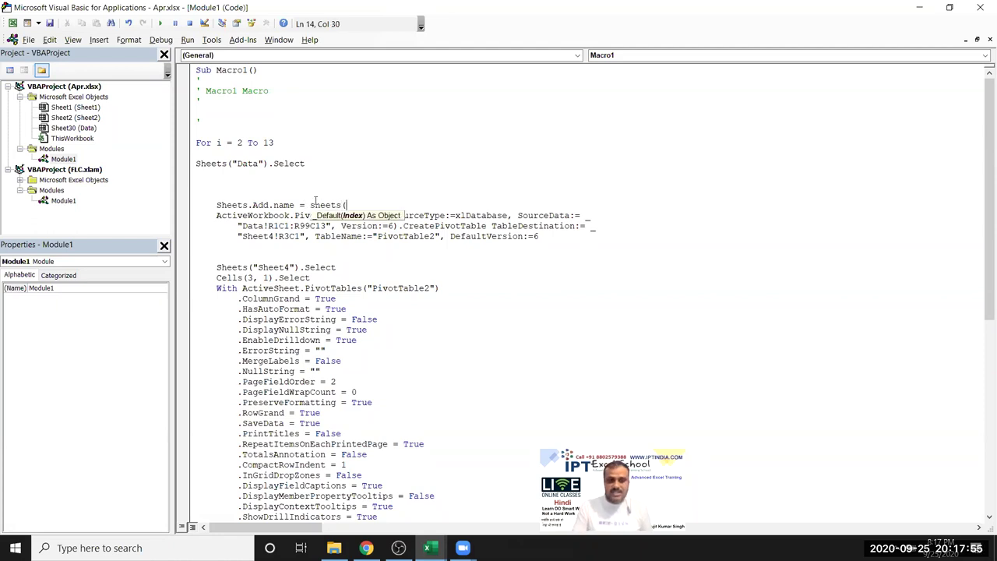
pyautogui.write('"Data").cells(1,i)')
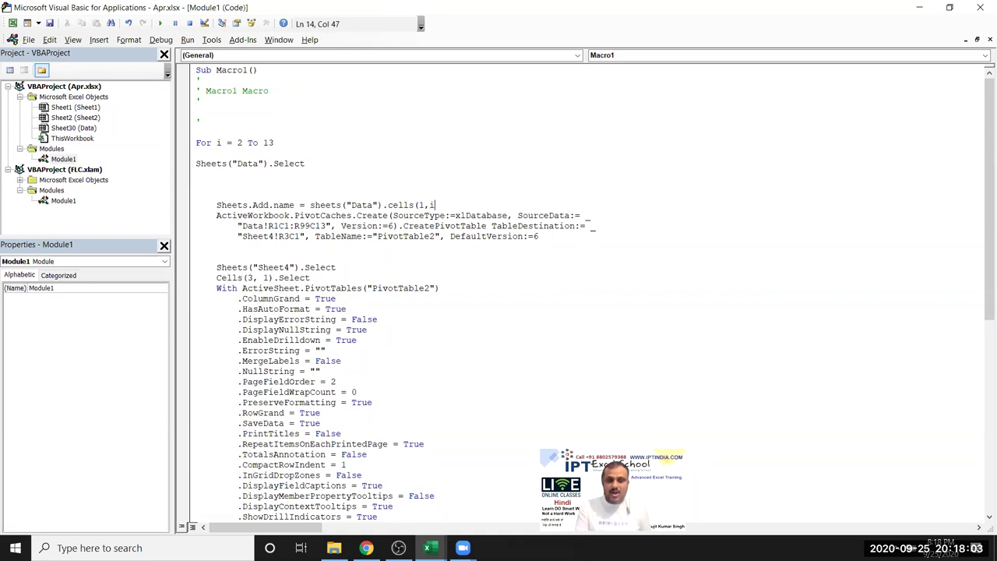
pyautogui.write('.value')
pyautogui.click(318, 236)
pyautogui.click(208, 121)
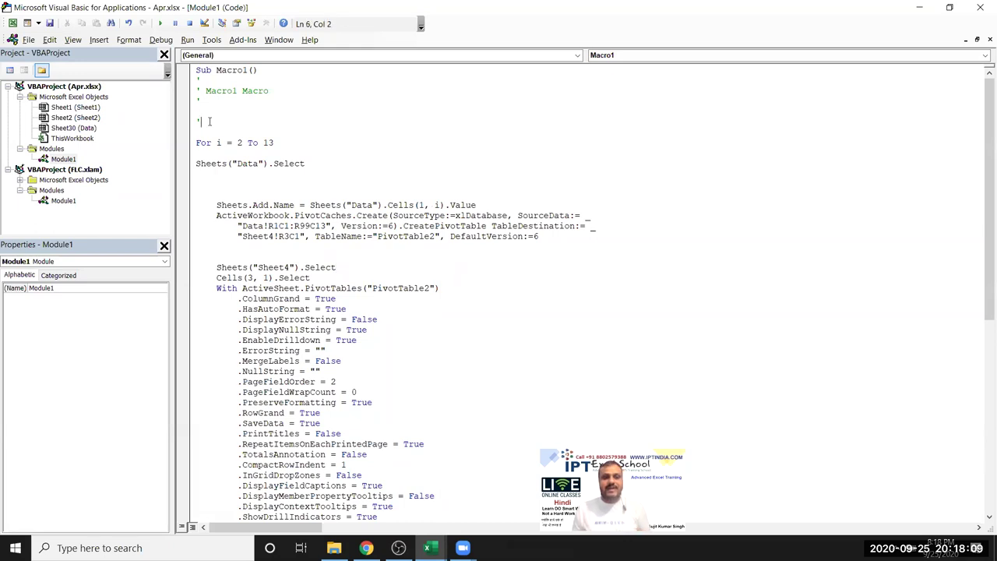
pyautogui.press('Return')
pyautogui.write('dim sn as ')
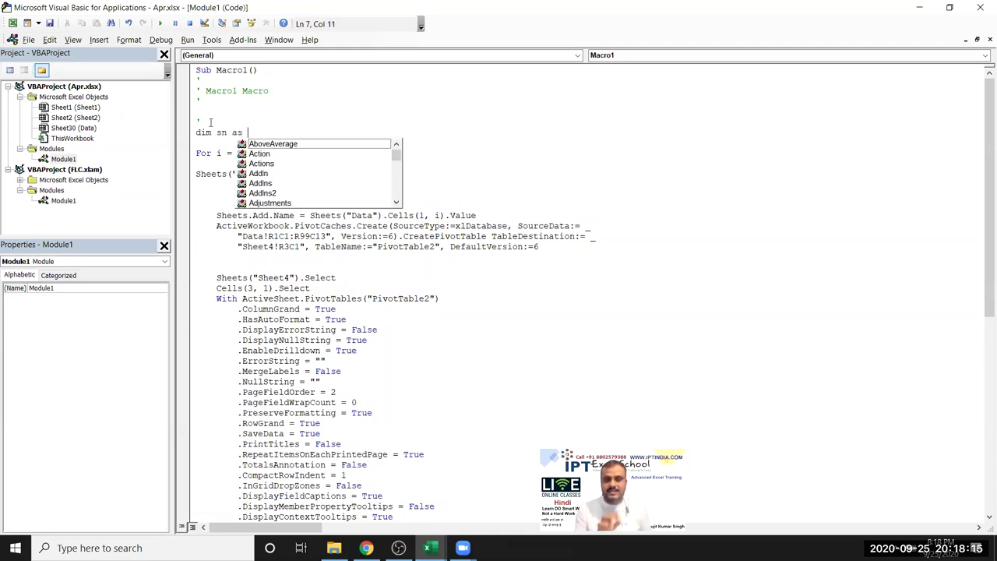
pyautogui.write('str')
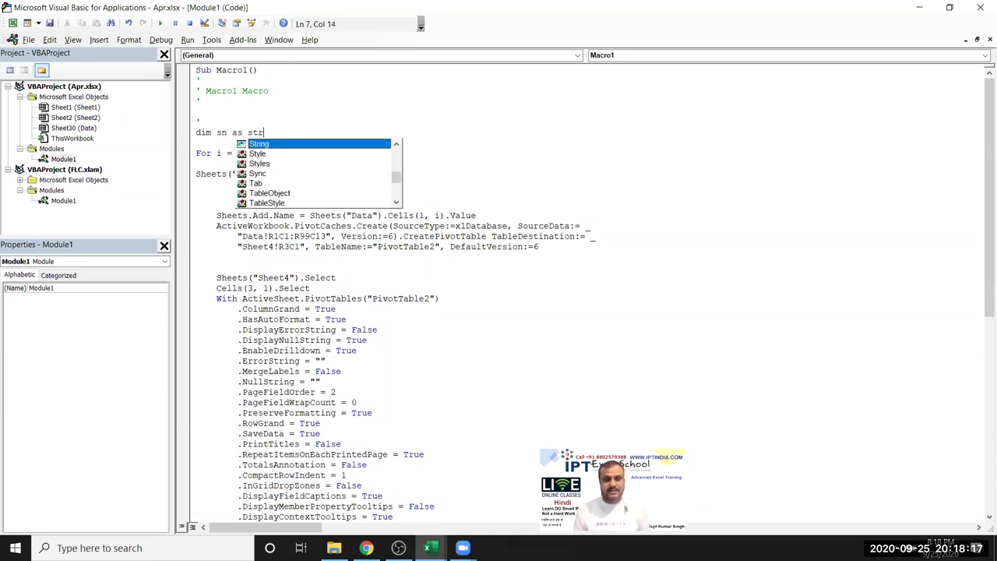
pyautogui.press('Tab')
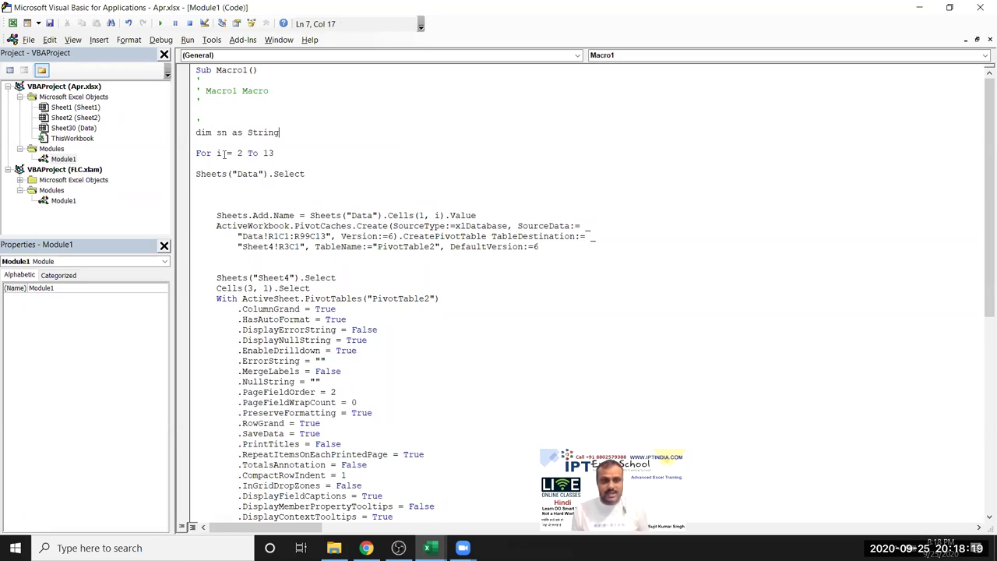
# Step: Move the header expression into sn = Sheets("Data").Cells(1, i).Value and name new sheets sn
pyautogui.click(218, 185)
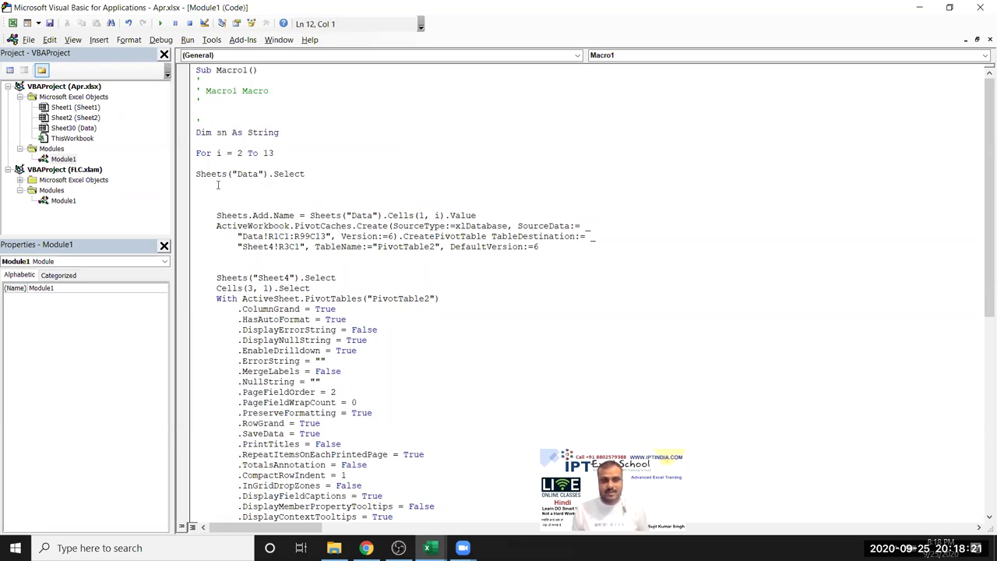
pyautogui.moveTo(494, 215); pyautogui.dragTo(310, 216)
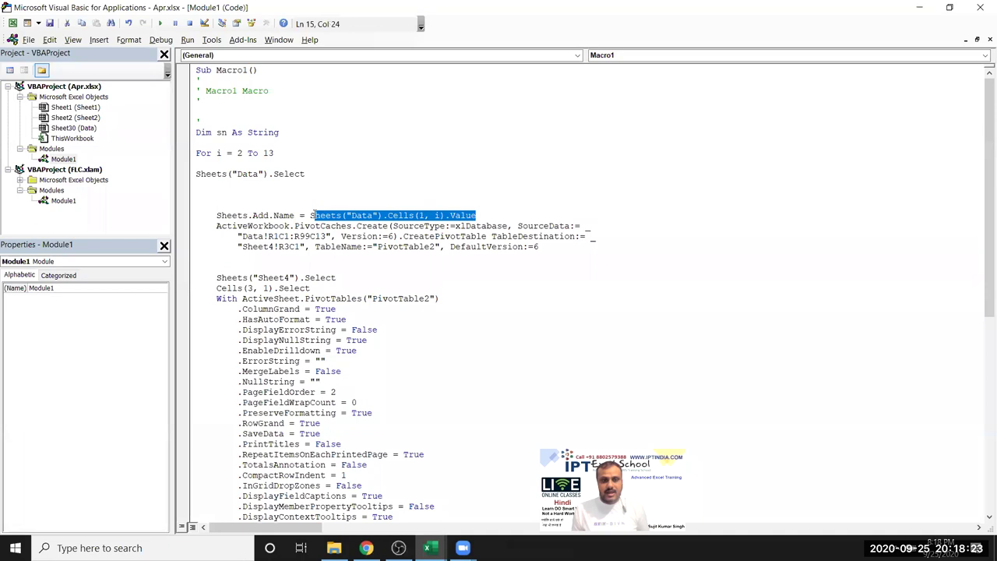
pyautogui.press('BackSpace')
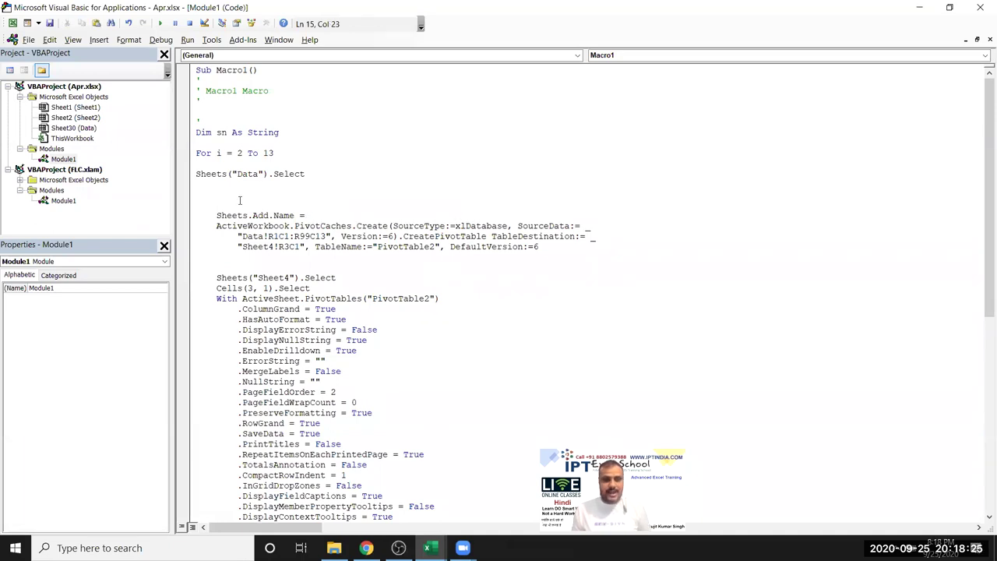
pyautogui.write('sn')
pyautogui.click(234, 198)
pyautogui.write('sn =')
pyautogui.write('Sheets("Data").Cells(1, i).Value')
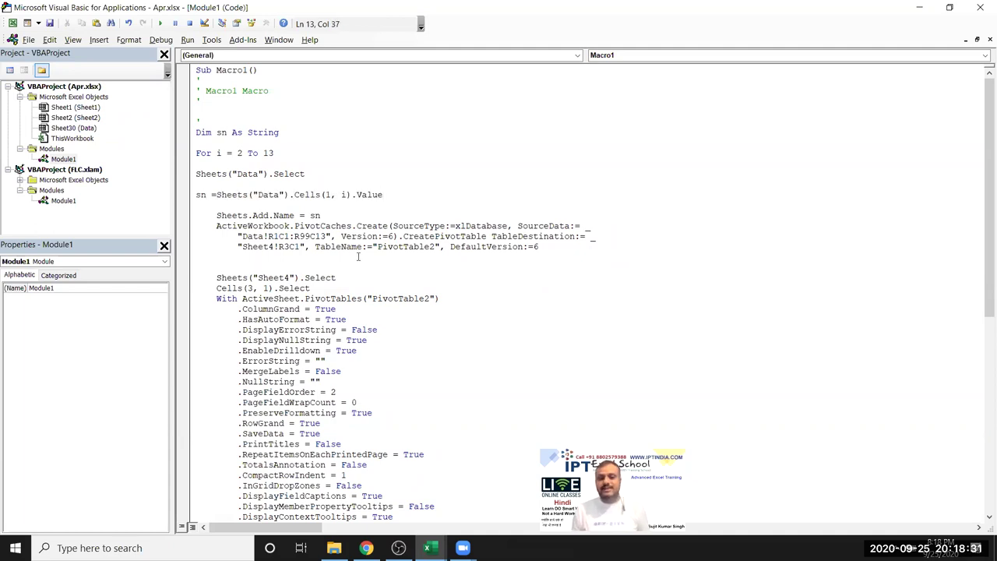
pyautogui.click(358, 257)
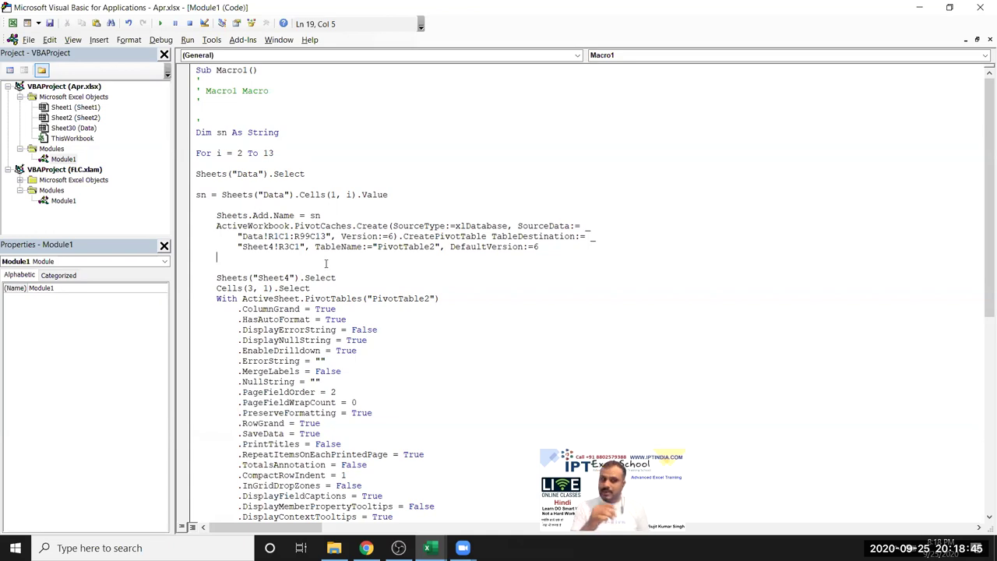
pyautogui.press('Down')
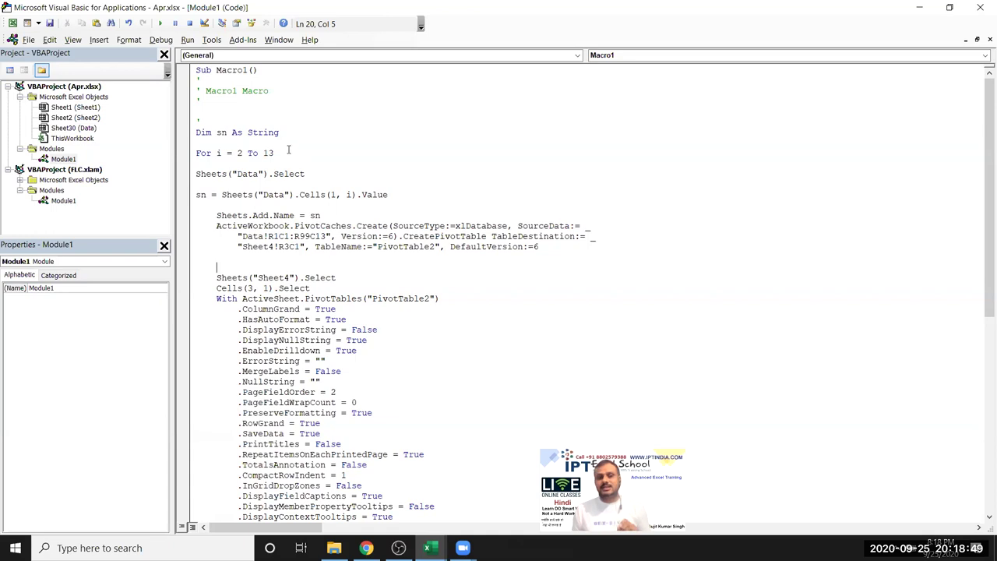
pyautogui.moveTo(195, 132); pyautogui.dragTo(212, 134)
pyautogui.doubleClick(221, 133)
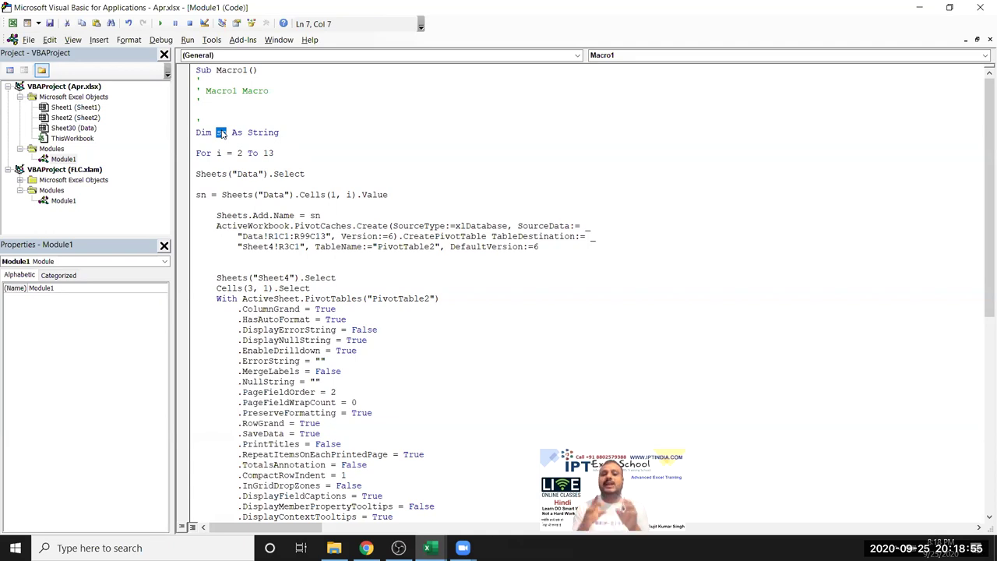
pyautogui.doubleClick(270, 134)
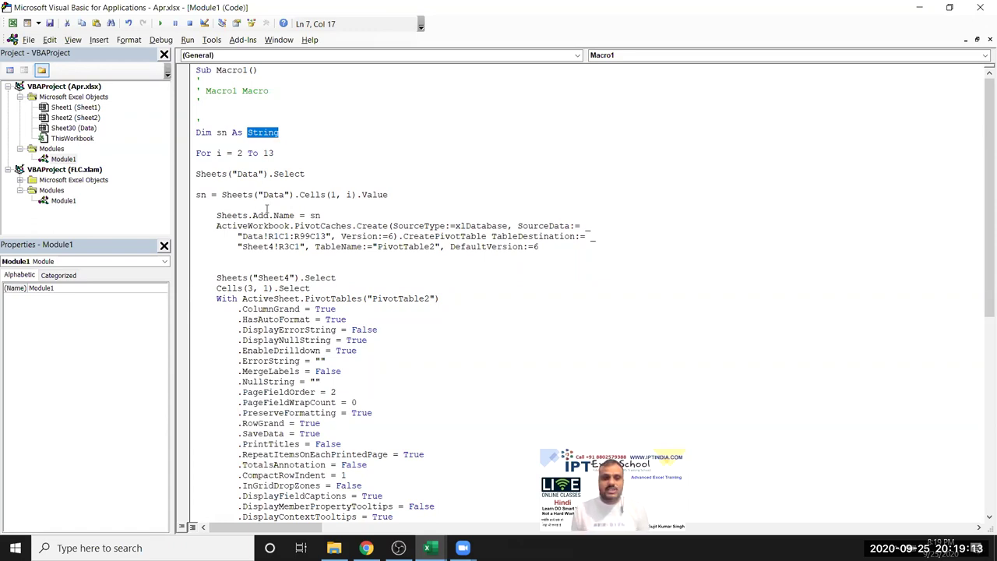
pyautogui.click(243, 195)
pyautogui.doubleClick(200, 195)
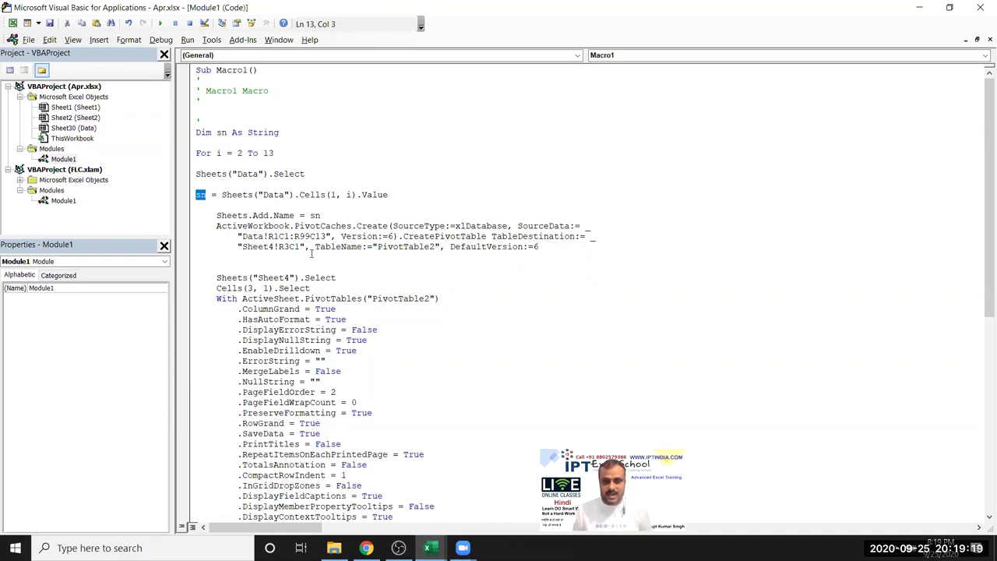
pyautogui.click(315, 216)
pyautogui.doubleClick(289, 247)
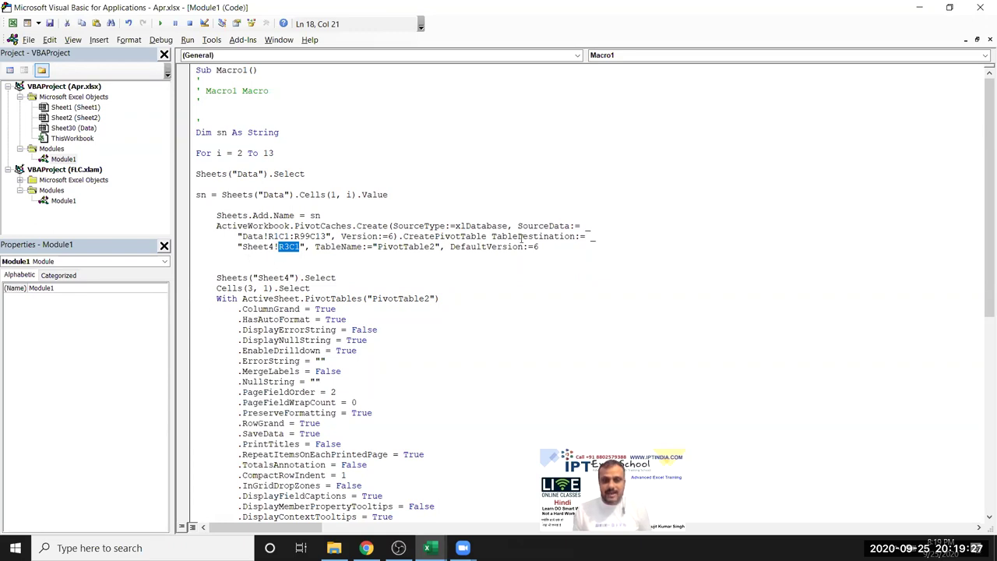
pyautogui.doubleClick(311, 236)
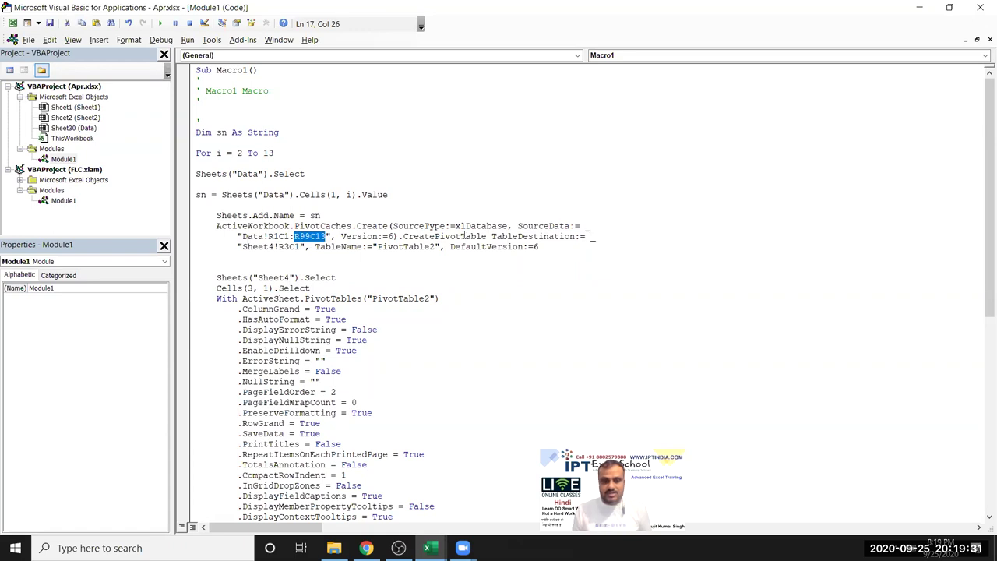
# Step: Replace the fixed Data!R1C1:R99C13 source with Sheets("Data").Range("A1").CurrentRegion
pyautogui.moveTo(331, 236); pyautogui.dragTo(236, 236)
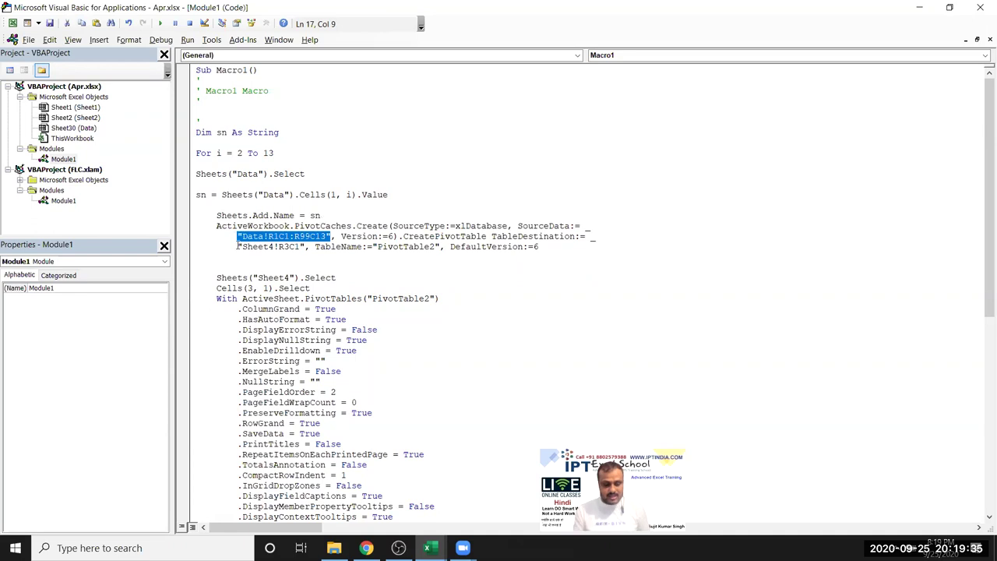
pyautogui.write('sheets("Al')
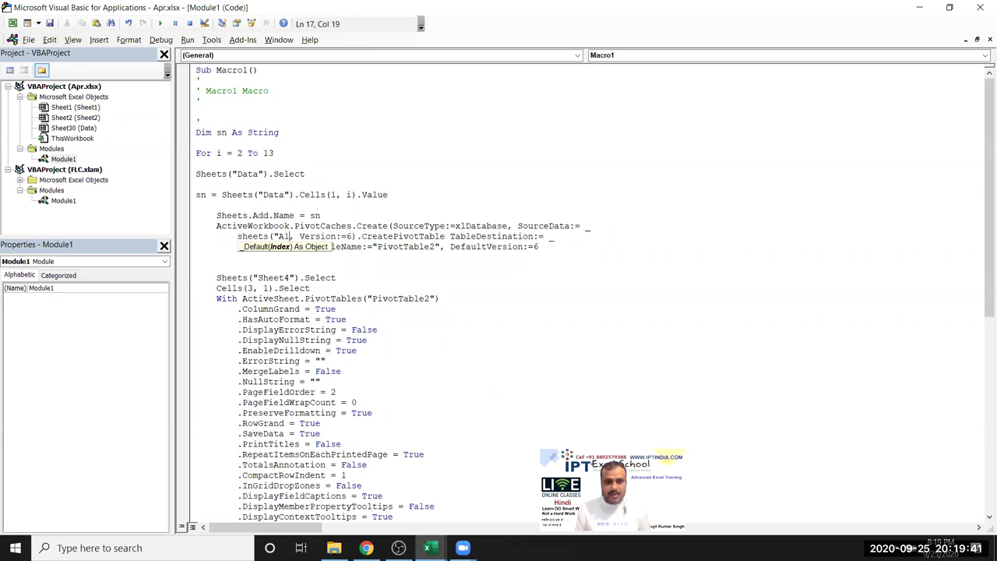
pyautogui.write('").')
pyautogui.press('BackSpace')
pyautogui.press('BackSpace')
pyautogui.press('BackSpace')
pyautogui.press('BackSpace')
pyautogui.press('BackSpace')
pyautogui.press('BackSpace')
pyautogui.write('"Data").range("A1")')
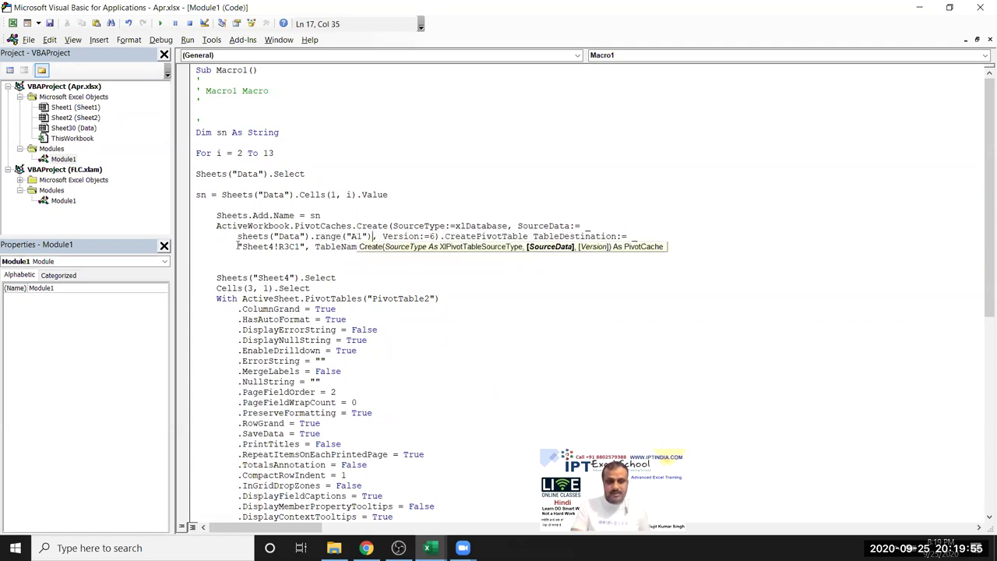
pyautogui.write('.currentregio')
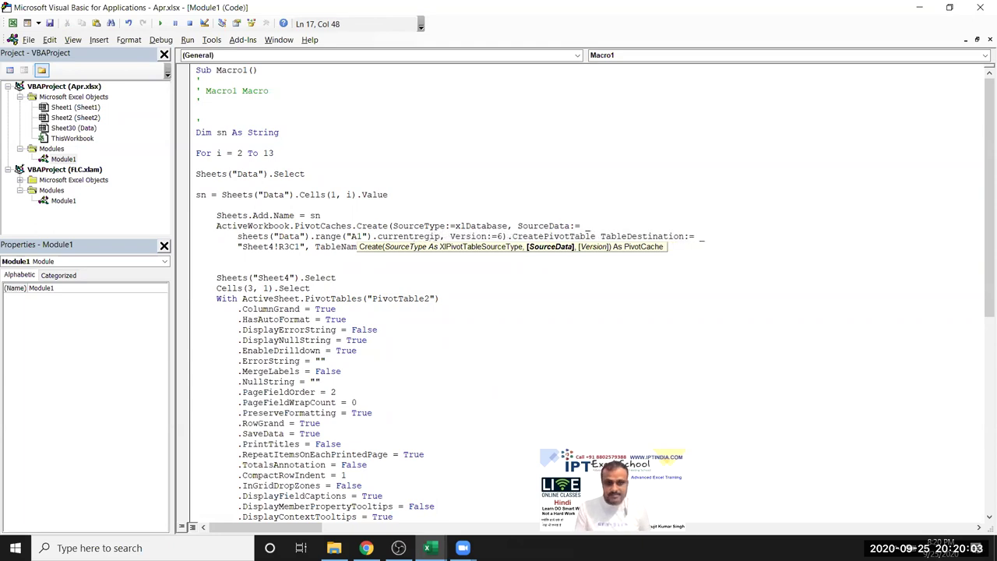
pyautogui.press('BackSpace')
pyautogui.write('o')
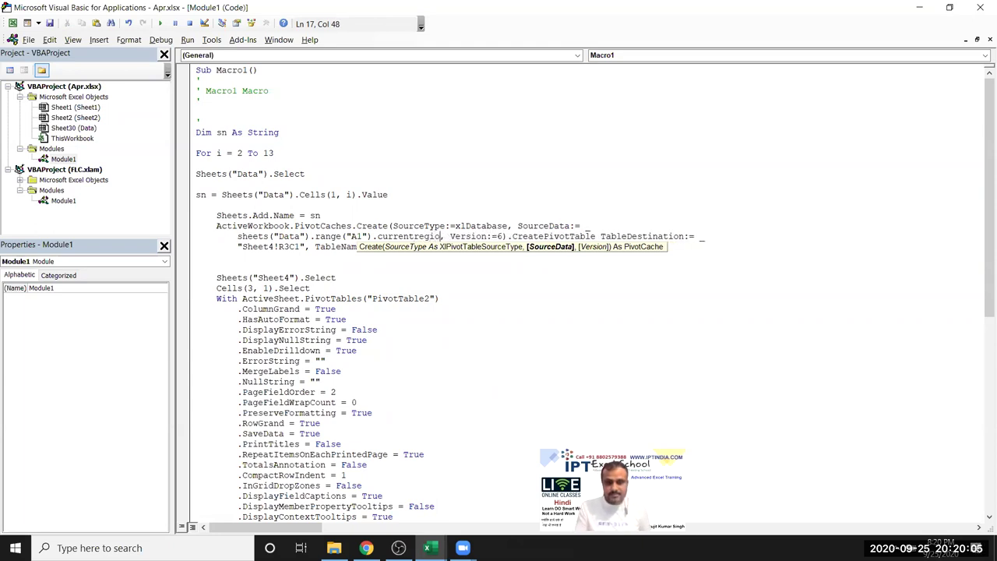
pyautogui.write('n')
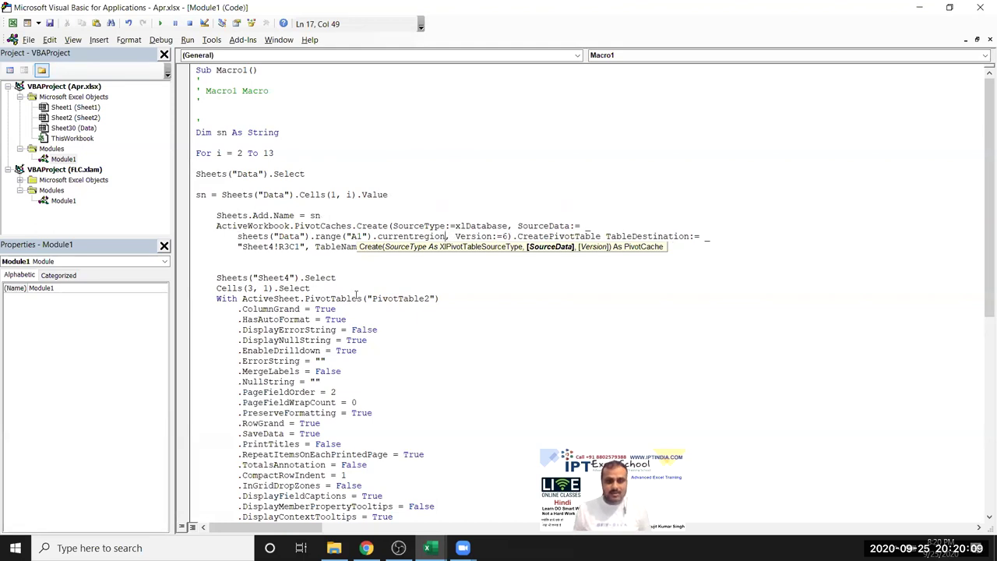
pyautogui.click(357, 295)
pyautogui.click(393, 236)
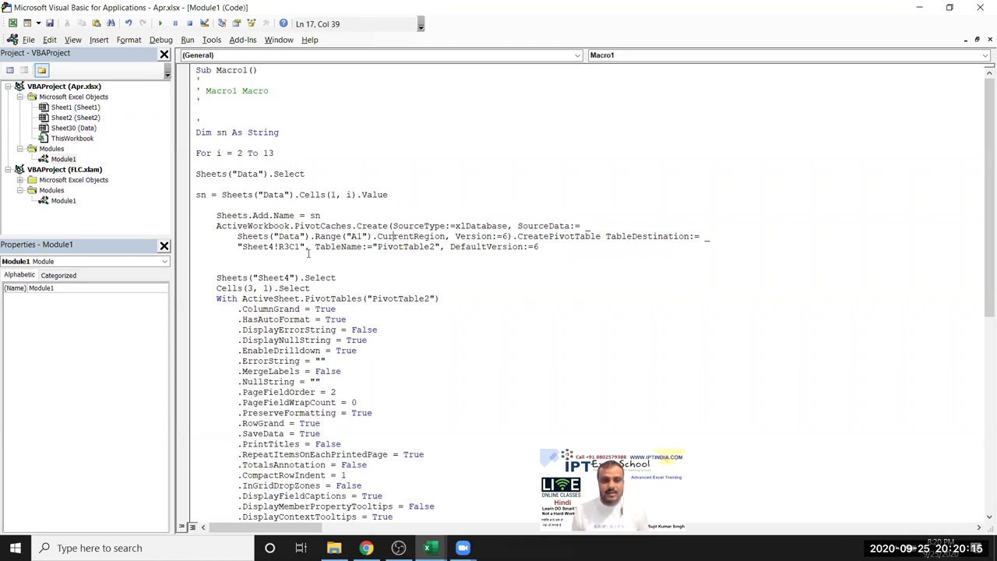
# Step: Set the pivot destination to Sheets(sn).Range("A1") and remove the old PivotTable2 name
pyautogui.moveTo(307, 247); pyautogui.dragTo(239, 248)
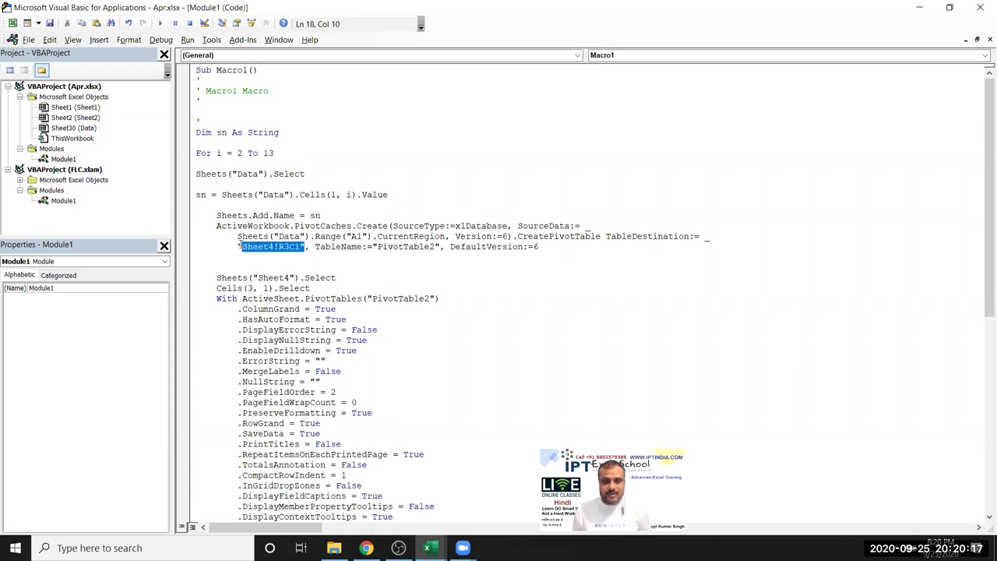
pyautogui.write('sheets("')
pyautogui.press('BackSpace')
pyautogui.write('sn).range')
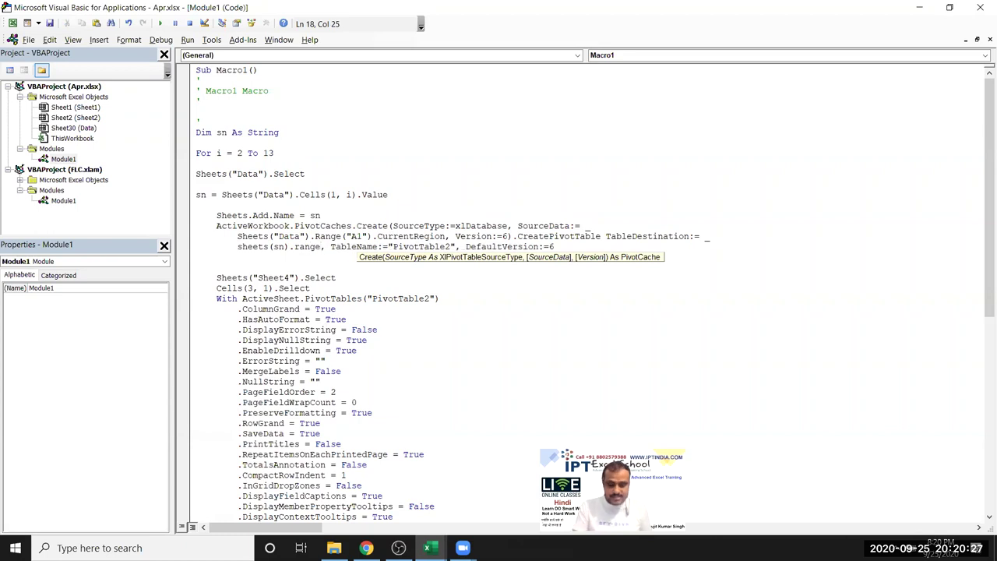
pyautogui.write('("A1")')
pyautogui.click(396, 353)
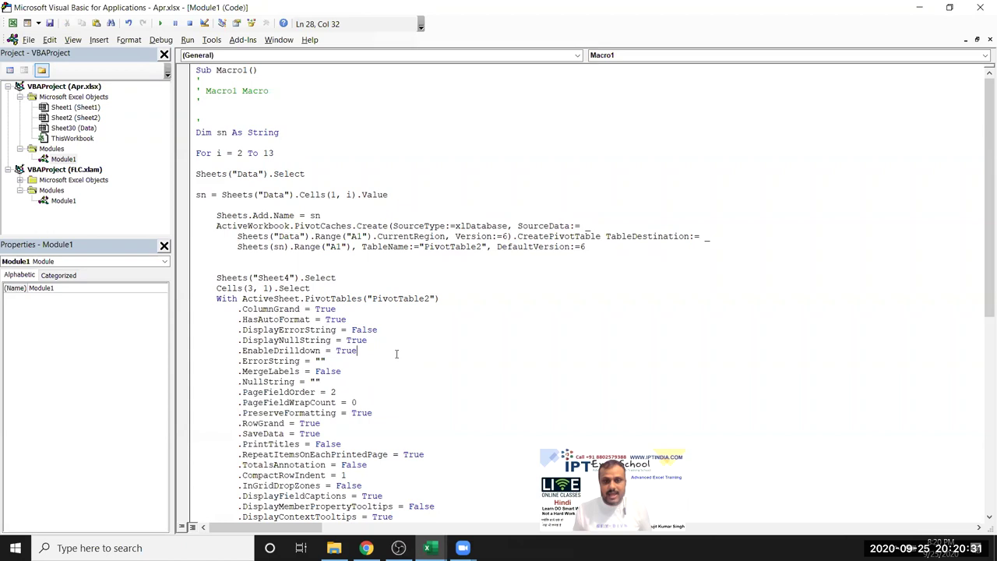
pyautogui.click(420, 246)
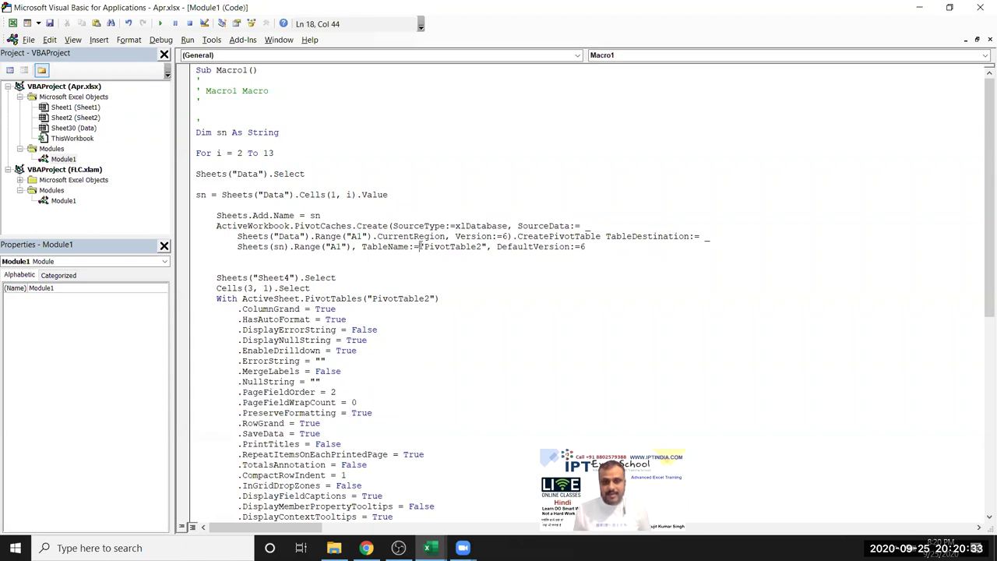
pyautogui.press('Delete')
pyautogui.press('Delete')
pyautogui.press('Delete')
pyautogui.press('Delete')
pyautogui.press('Delete')
pyautogui.press('Delete')
pyautogui.press('Delete')
pyautogui.press('Delete')
pyautogui.press('Delete')
pyautogui.press('Delete')
pyautogui.press('Delete')
# Step: Name the pivot table sn and add an End line below the pivot code
pyautogui.write('sn')
pyautogui.click(216, 267)
pyautogui.press('Return')
pyautogui.write('end')
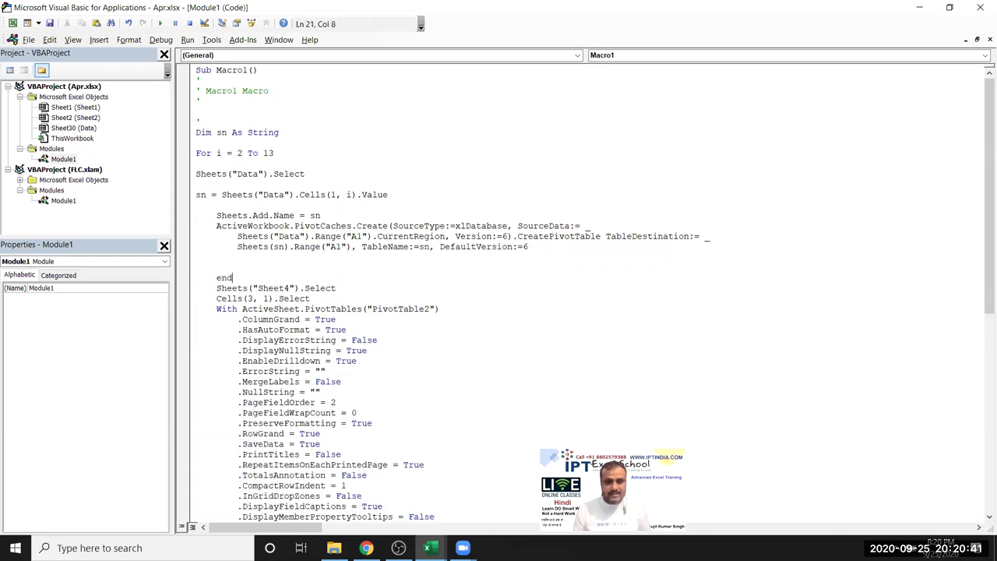
pyautogui.press('Return')
pyautogui.press('Up')
pyautogui.press('Up')
pyautogui.press('Up')
pyautogui.press('Up')
pyautogui.press('Up')
pyautogui.press('Up')
pyautogui.press('Up')
pyautogui.press('Up')
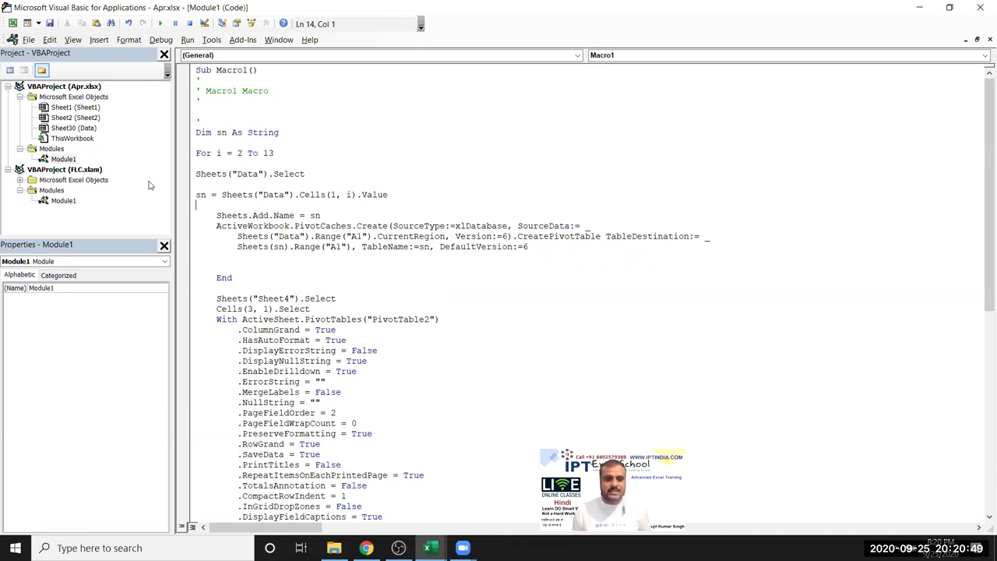
# Step: Comment out the For i = 2 To 13 and Dim sn As String lines with apostrophes
pyautogui.click(197, 153)
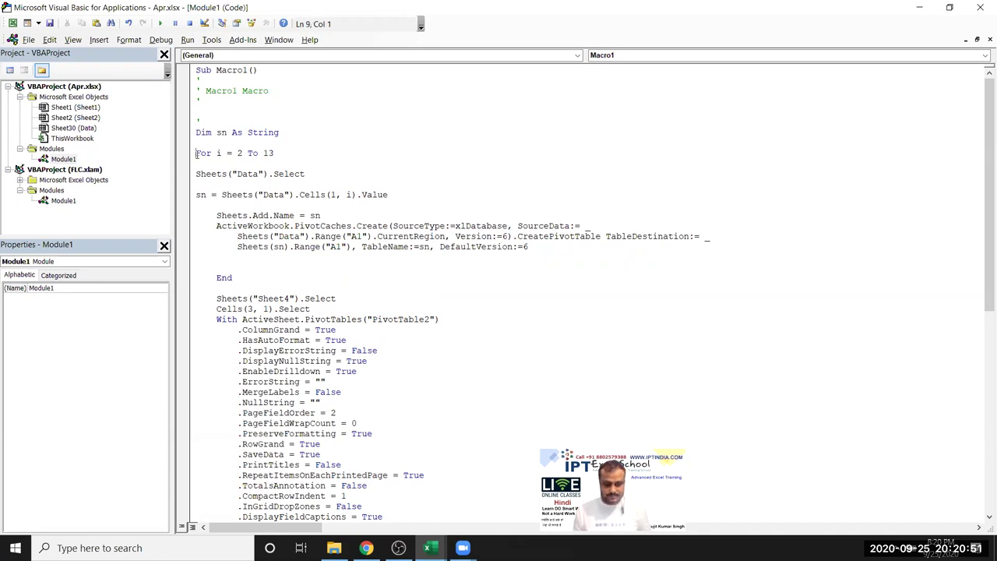
pyautogui.write("'")
pyautogui.press('Up')
pyautogui.press('Up')
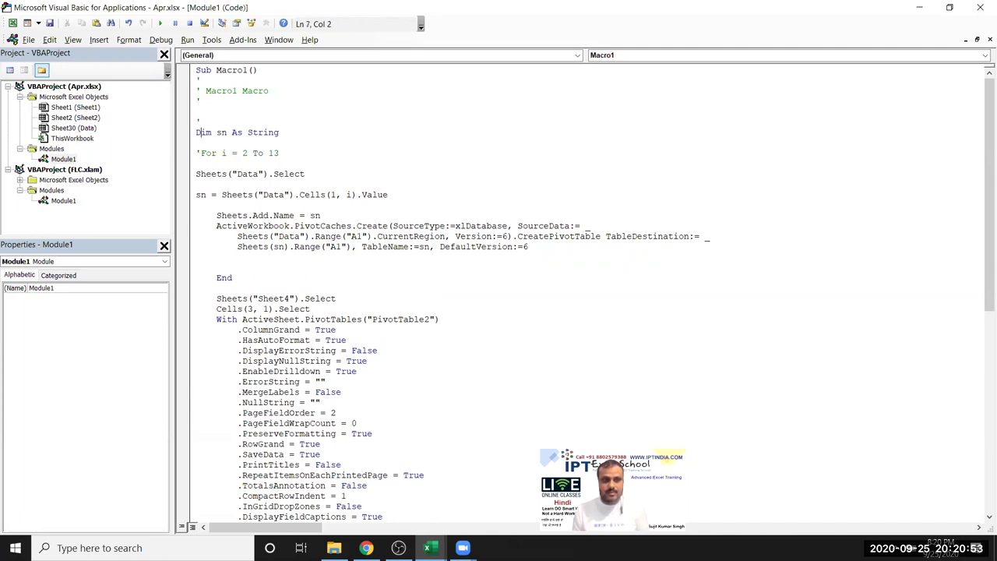
pyautogui.press('Home')
pyautogui.write("'")
pyautogui.press('Down')
pyautogui.press('Down')
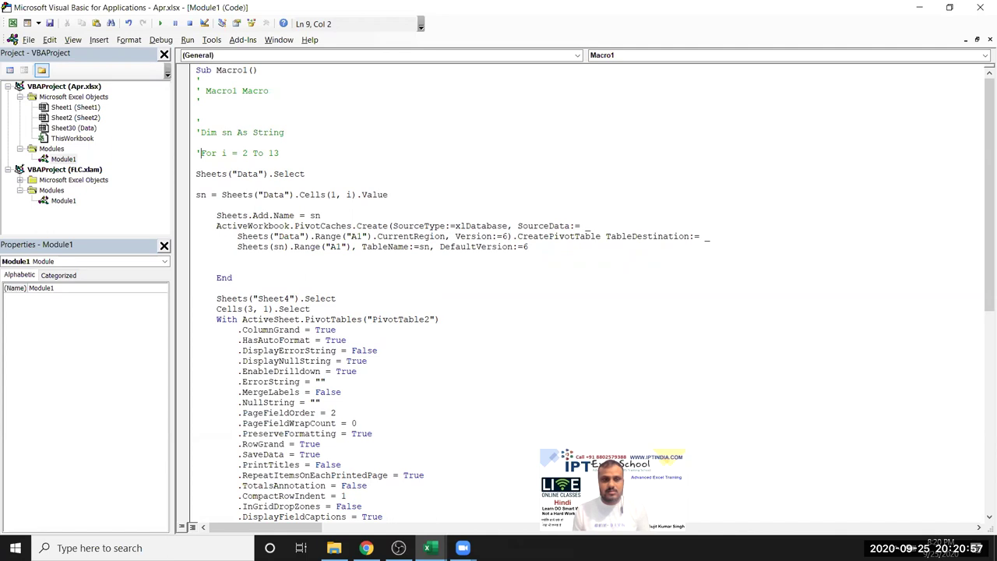
pyautogui.press('Down')
pyautogui.press('Down')
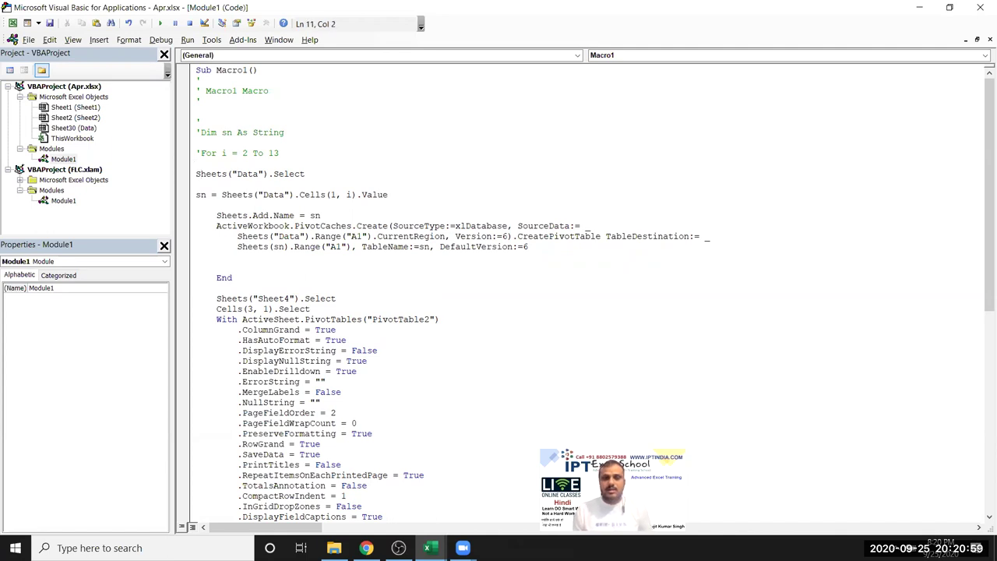
# Step: Review the pivot arguments, then add an i = 2 test line under the commented For line
pyautogui.moveTo(535, 247); pyautogui.dragTo(440, 249)
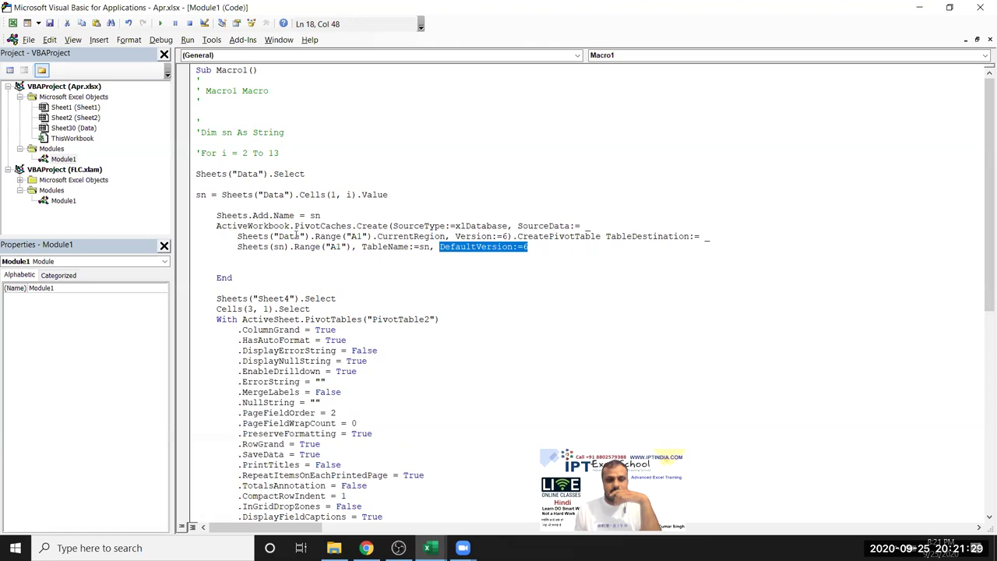
pyautogui.click(373, 235)
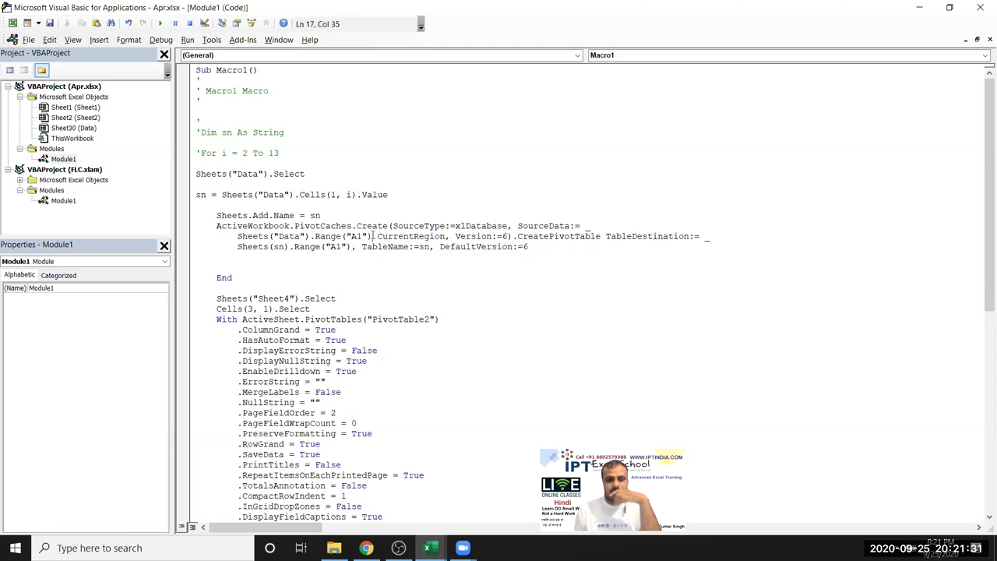
pyautogui.doubleClick(393, 236)
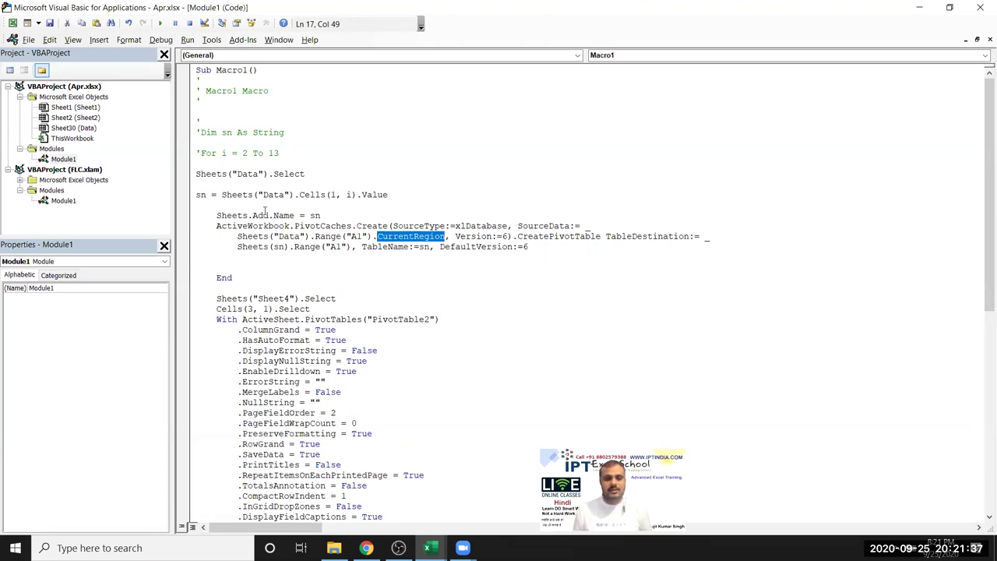
pyautogui.click(202, 164)
pyautogui.write('i=2')
# Step: Toggle a breakpoint on Sheets.Add and check the i = 2 and sn lines against the Data sheet
pyautogui.click(190, 216)
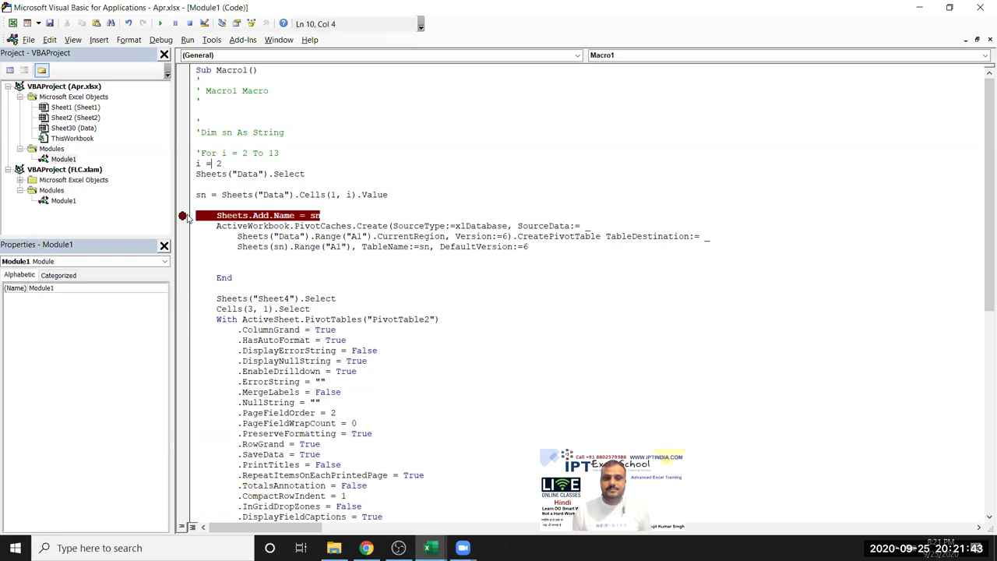
pyautogui.click(190, 216)
pyautogui.click(188, 163)
pyautogui.moveTo(212, 195); pyautogui.dragTo(195, 195)
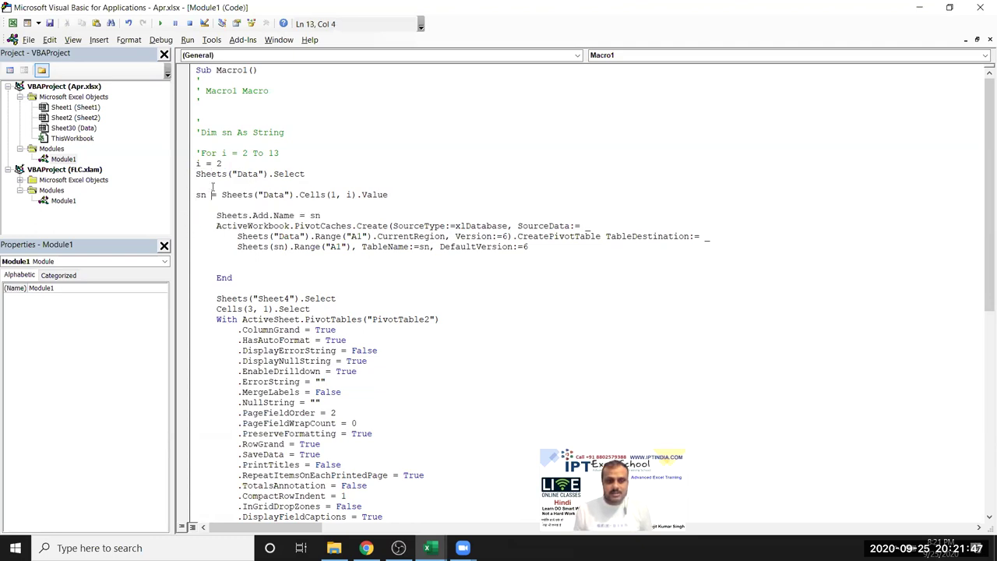
pyautogui.hotkey('alt', 'F11')
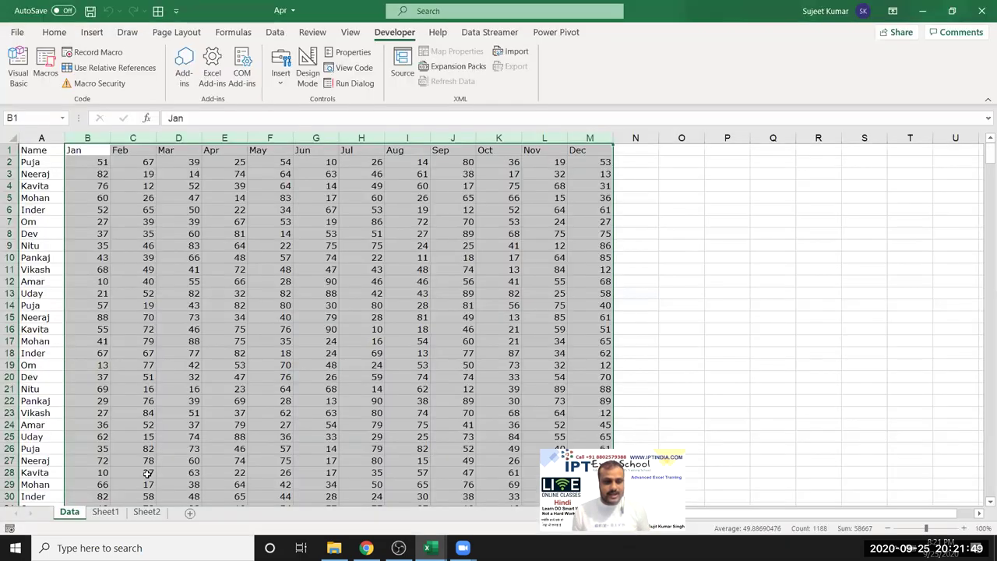
pyautogui.hotkey('alt', 'F11')
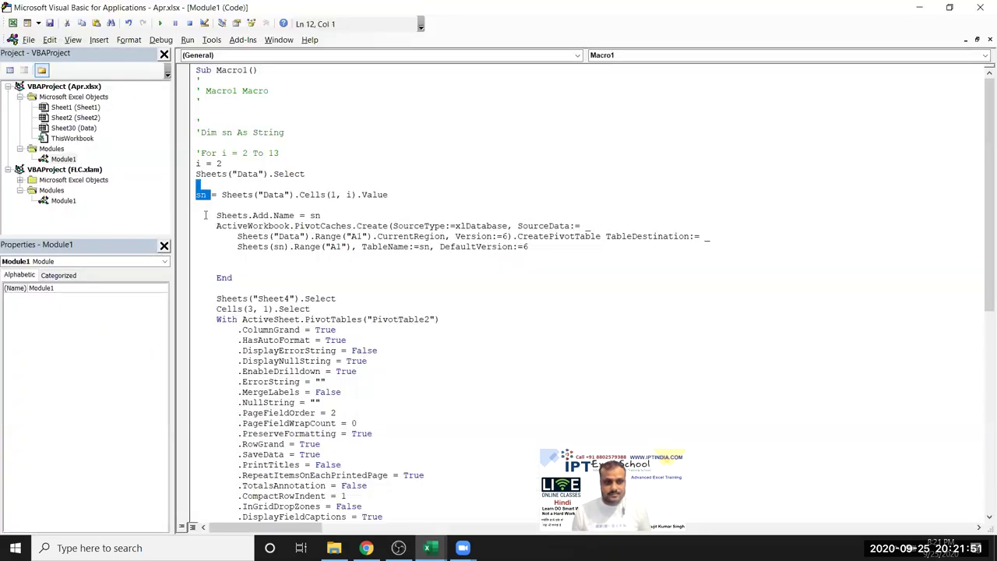
pyautogui.click(227, 183)
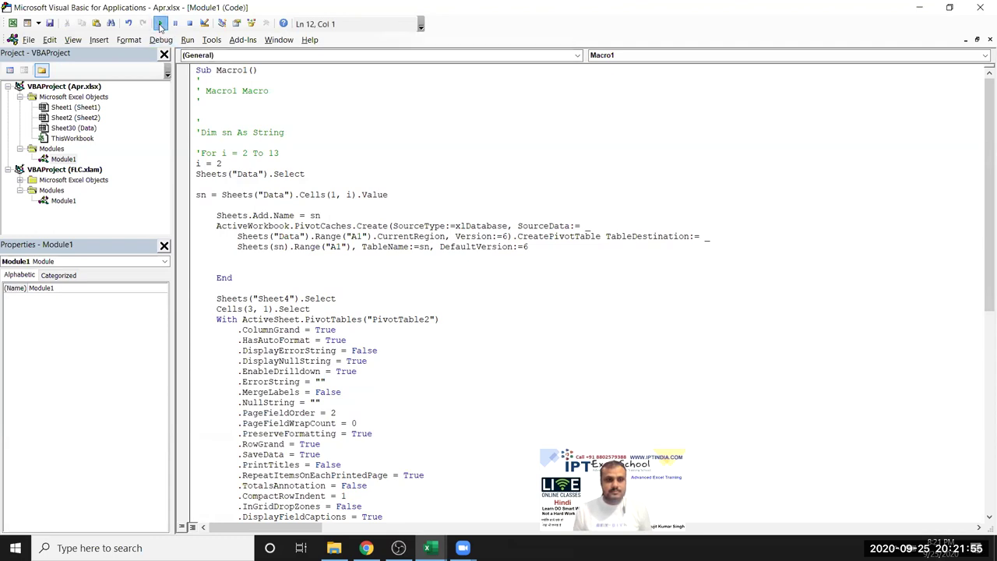
# Step: Run Macro1 and view the resulting Jan sheet with its empty pivot table
pyautogui.click(160, 23)
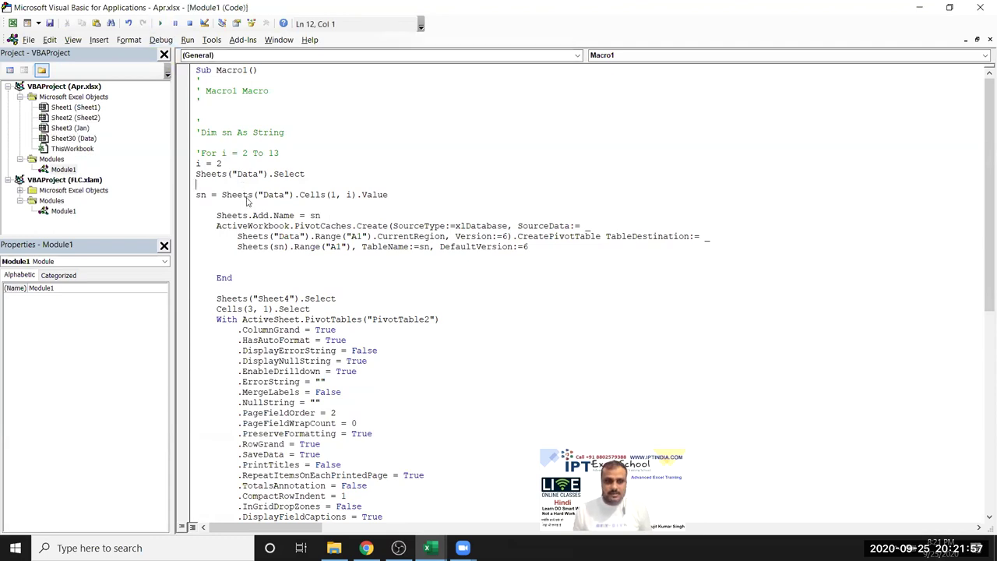
pyautogui.hotkey('alt', 'F11')
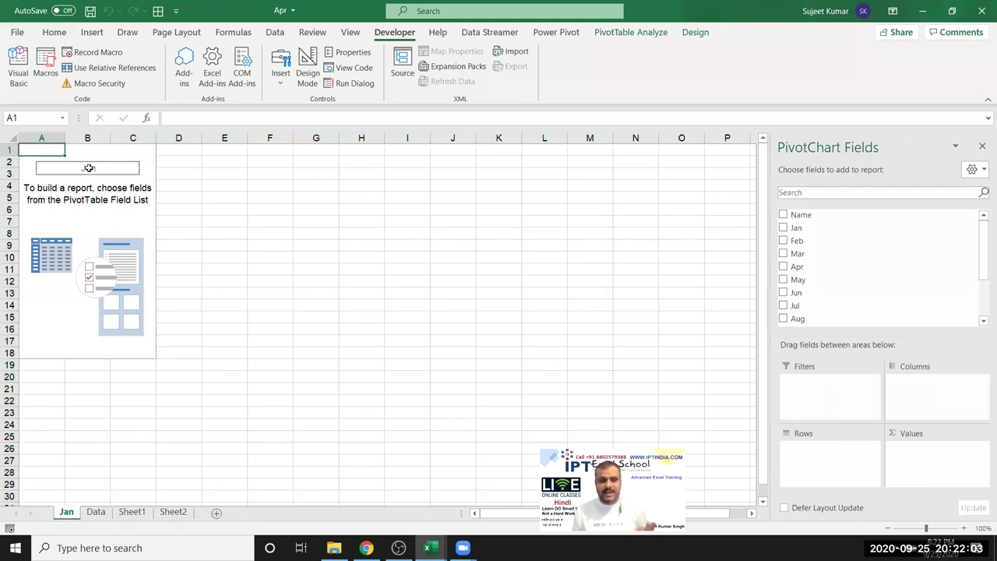
pyautogui.rightClick(68, 511)
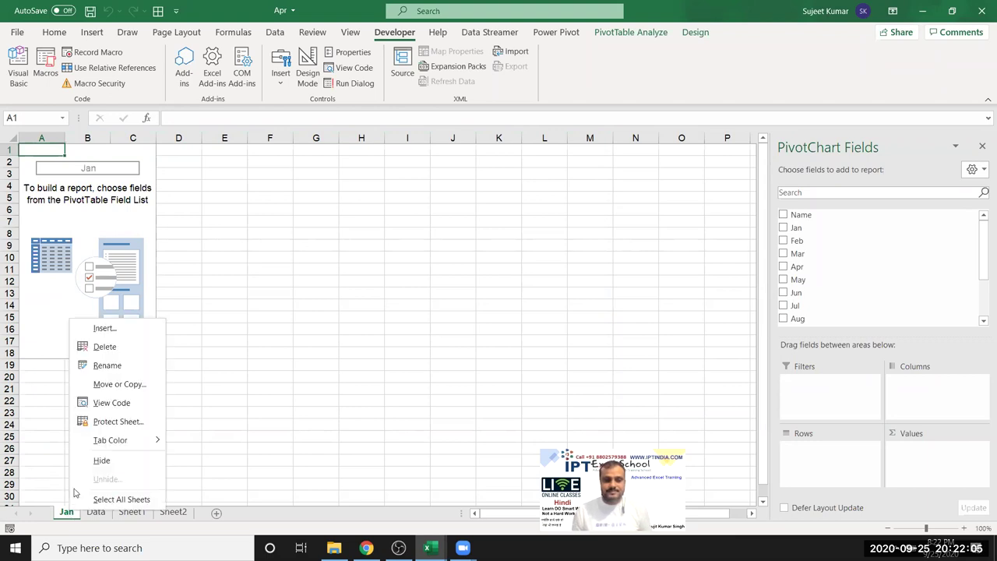
# Step: Delete the test Jan sheet and uncomment the For i = 2 To 13 and Dim sn As String lines
pyautogui.click(104, 347)
pyautogui.click(478, 310)
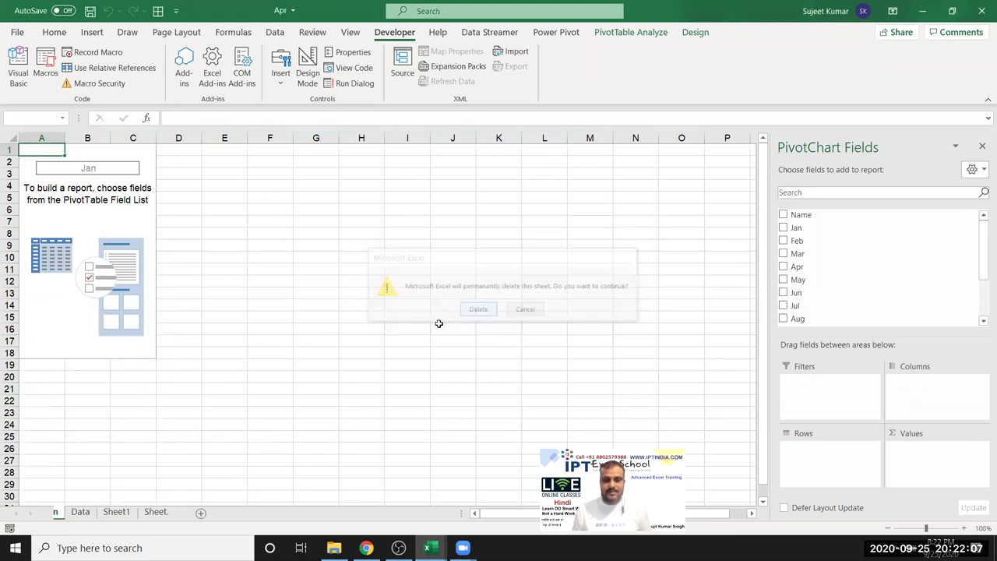
pyautogui.hotkey('alt', 'F11')
pyautogui.click(197, 153)
pyautogui.press('Delete')
pyautogui.click(197, 132)
pyautogui.press('Delete')
pyautogui.moveTo(307, 131); pyautogui.dragTo(194, 133)
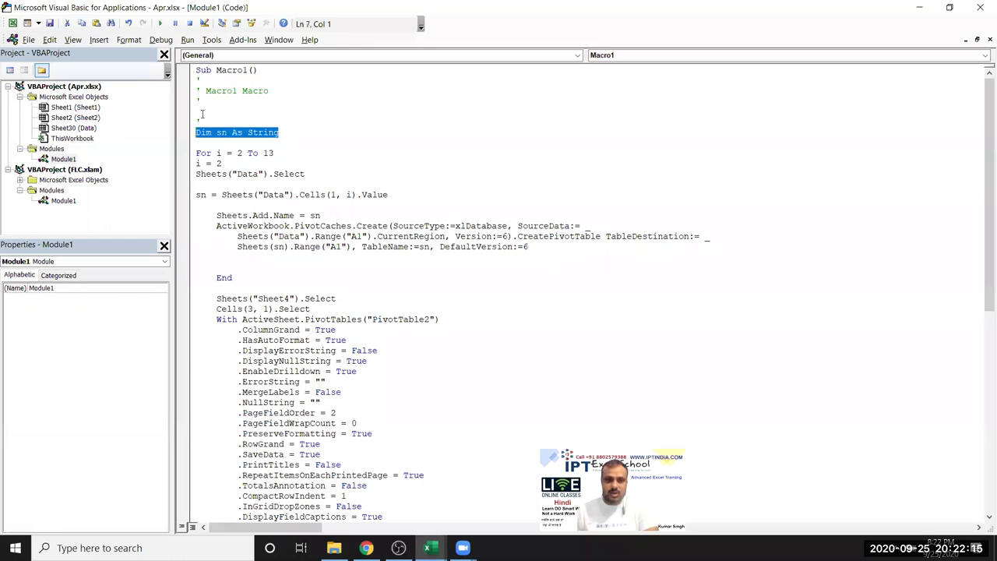
# Step: Delete the Macro1 comment header lines and the i = 2 test line
pyautogui.click(202, 115)
pyautogui.moveTo(202, 119); pyautogui.dragTo(195, 76)
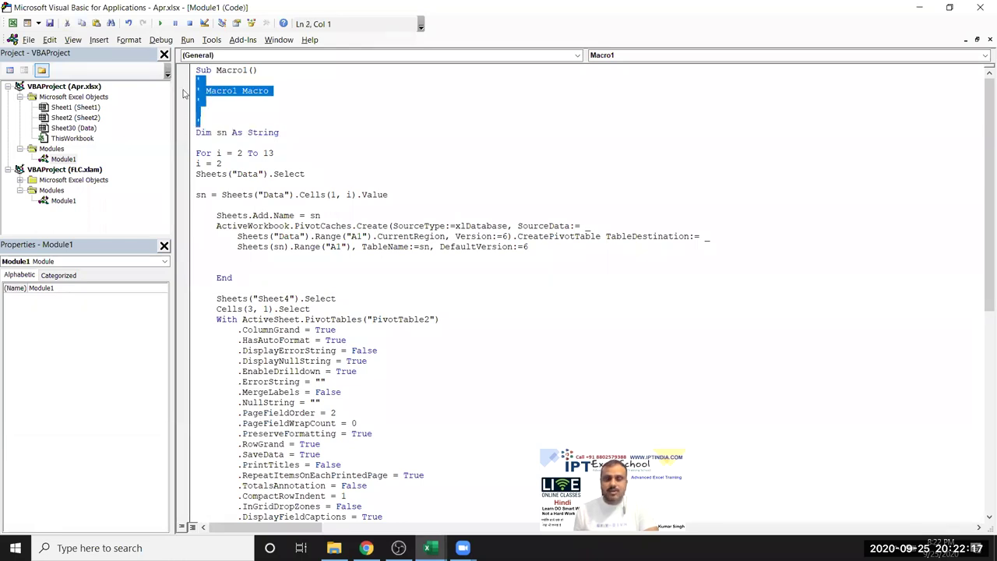
pyautogui.press('Delete')
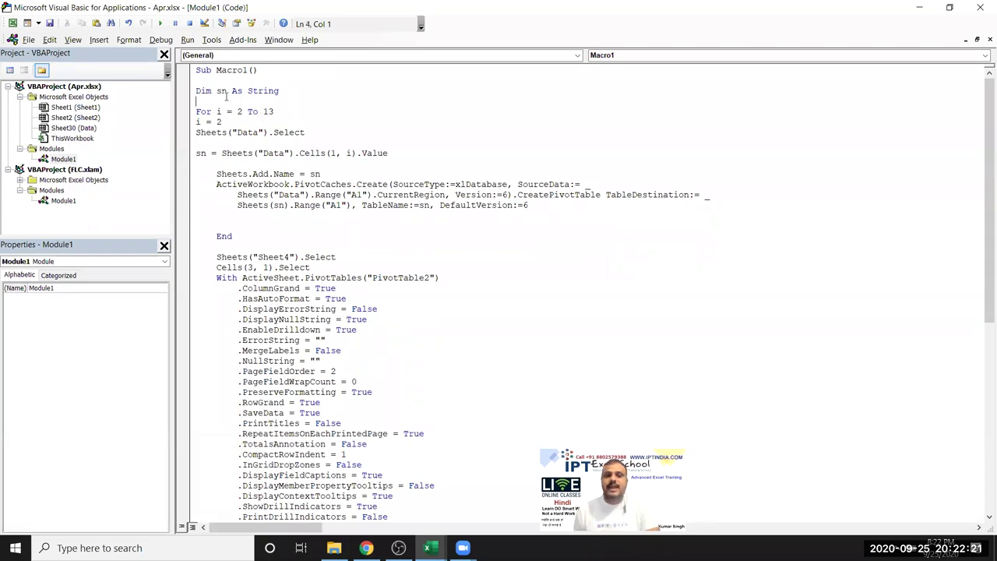
pyautogui.moveTo(222, 121); pyautogui.dragTo(184, 123)
pyautogui.press('Delete')
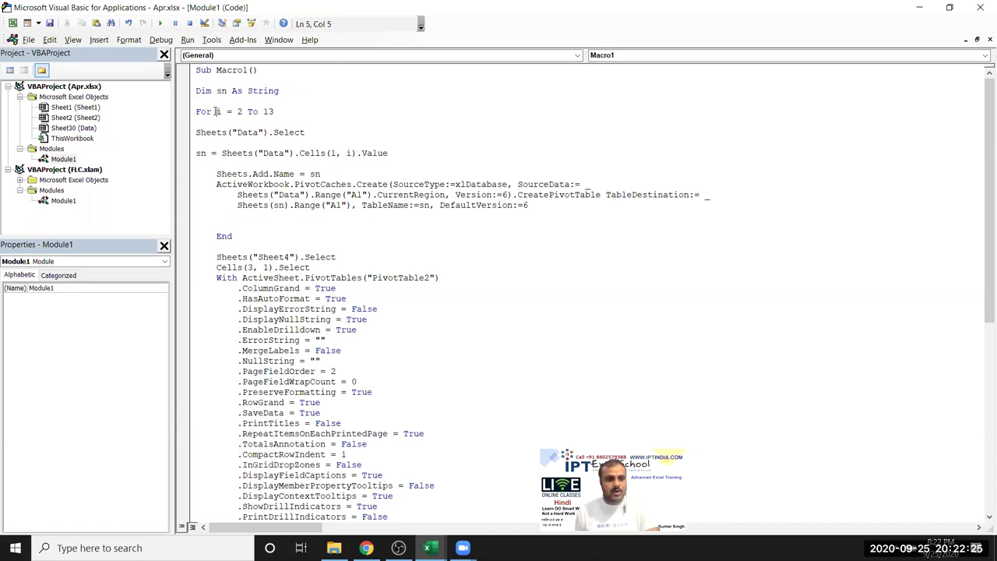
# Step: Review the loop range, the sn = Sheets("Data").Cells(1, i) assignment and the Sheets.Add.Name = sn line
pyautogui.moveTo(218, 111); pyautogui.dragTo(269, 111)
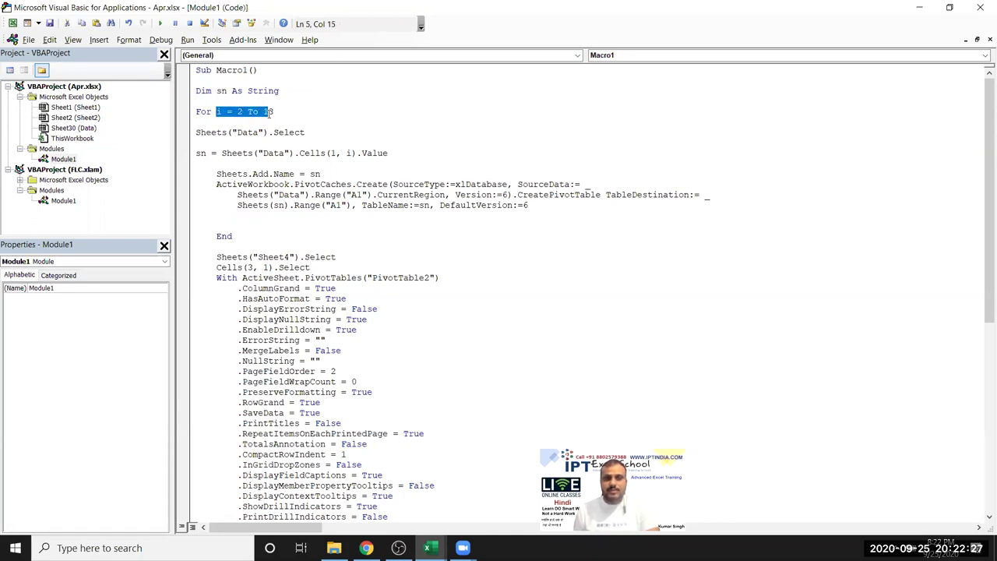
pyautogui.click(274, 122)
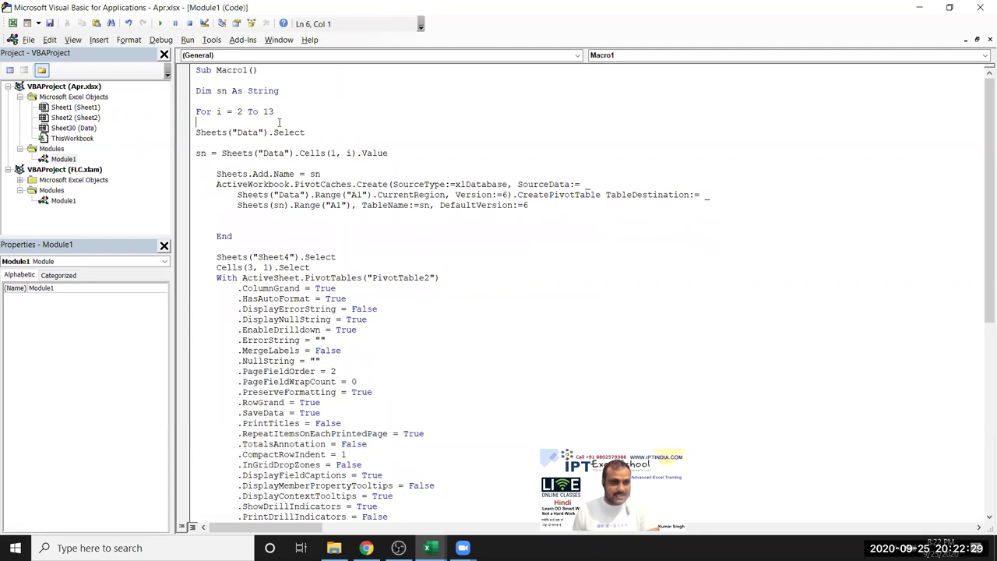
pyautogui.doubleClick(283, 133)
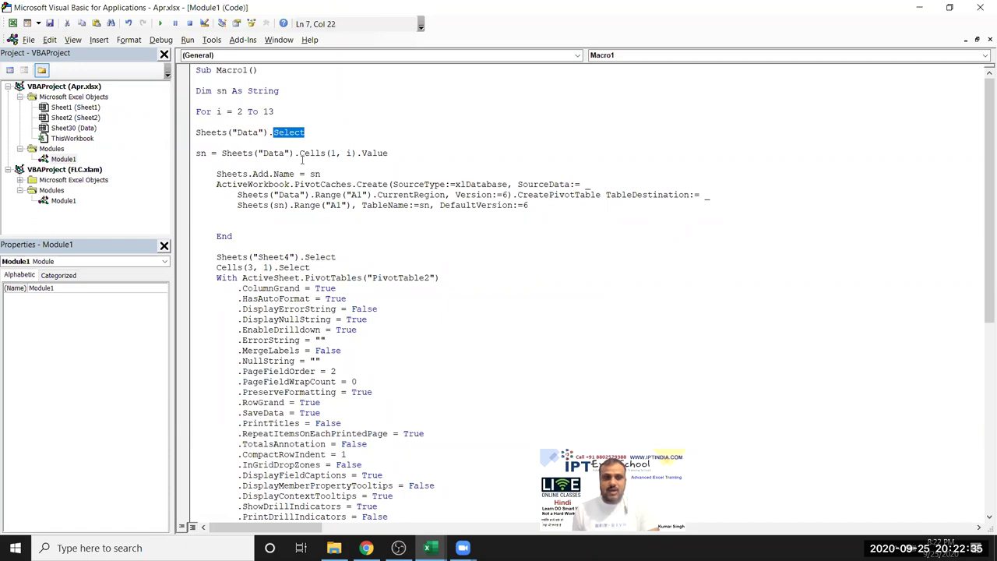
pyautogui.doubleClick(303, 154)
pyautogui.click(334, 153)
pyautogui.doubleClick(340, 153)
pyautogui.doubleClick(349, 153)
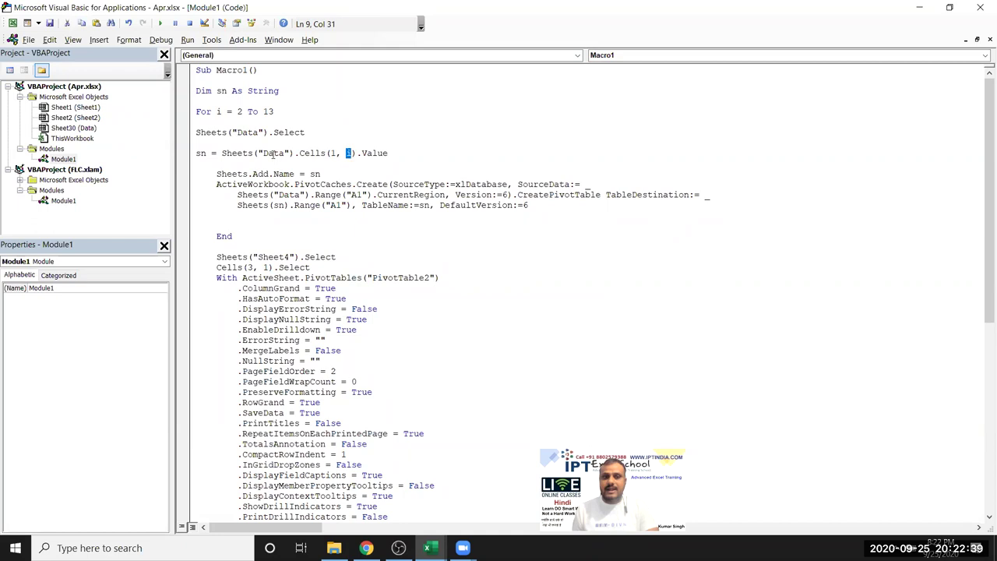
pyautogui.doubleClick(204, 154)
pyautogui.doubleClick(240, 175)
pyautogui.click(288, 174)
pyautogui.doubleClick(314, 174)
pyautogui.click(326, 175)
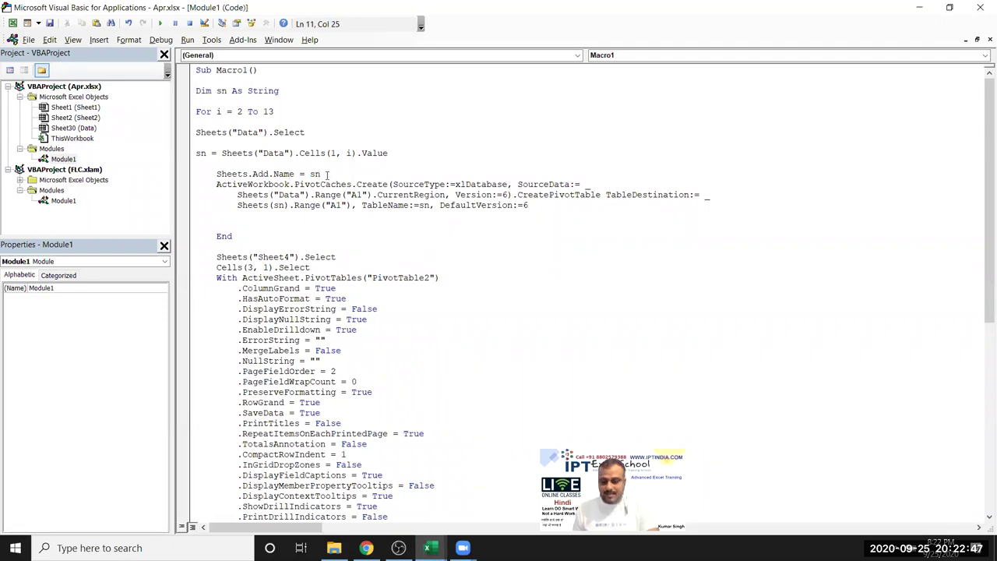
# Step: Insert a blank line after Sheets.Add.Name = sn and check the pivot source range expression
pyautogui.press('Return')
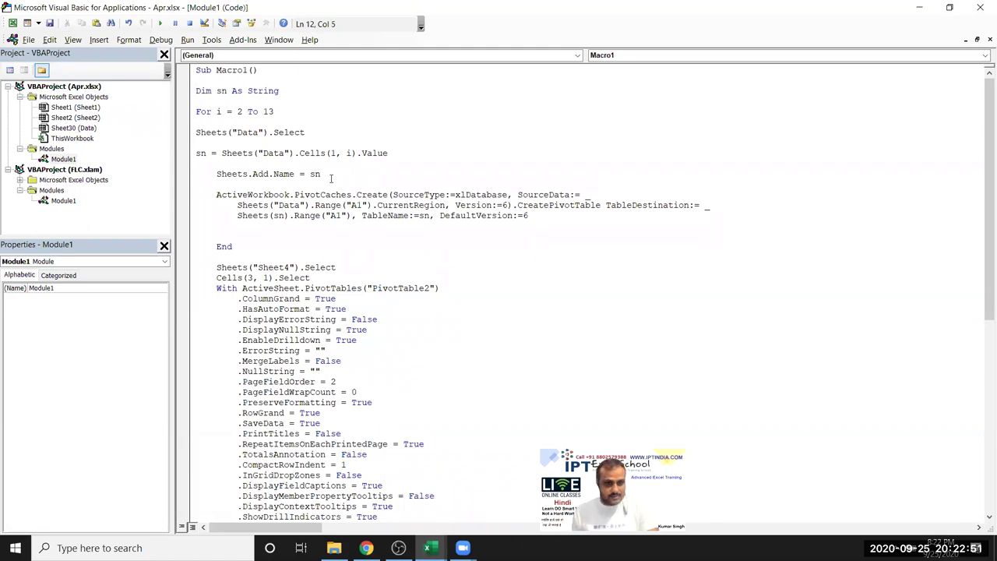
pyautogui.click(350, 246)
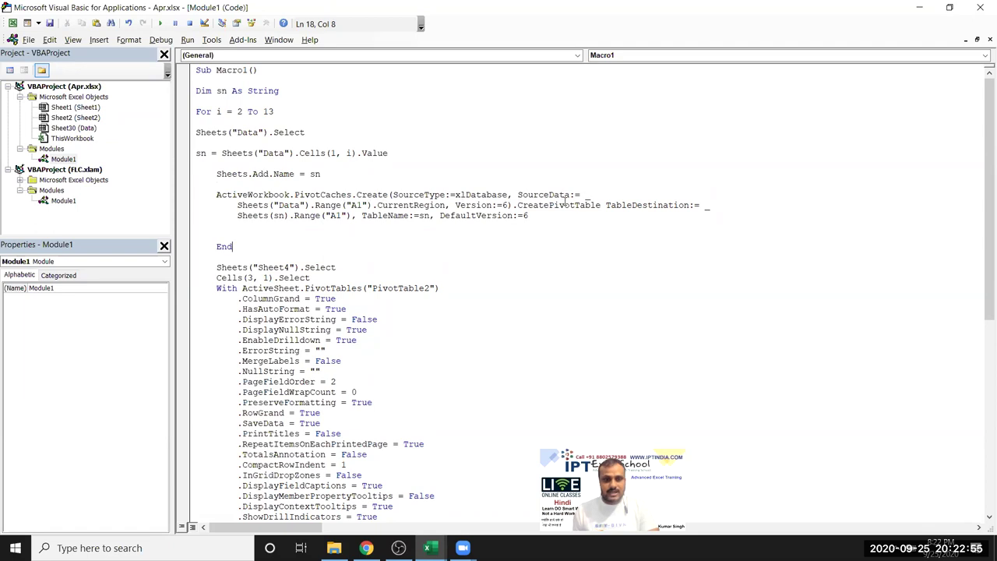
pyautogui.moveTo(240, 205)
pyautogui.mouseDown()
pyautogui.moveTo(437, 196)
pyautogui.moveTo(446, 205)
pyautogui.mouseUp()
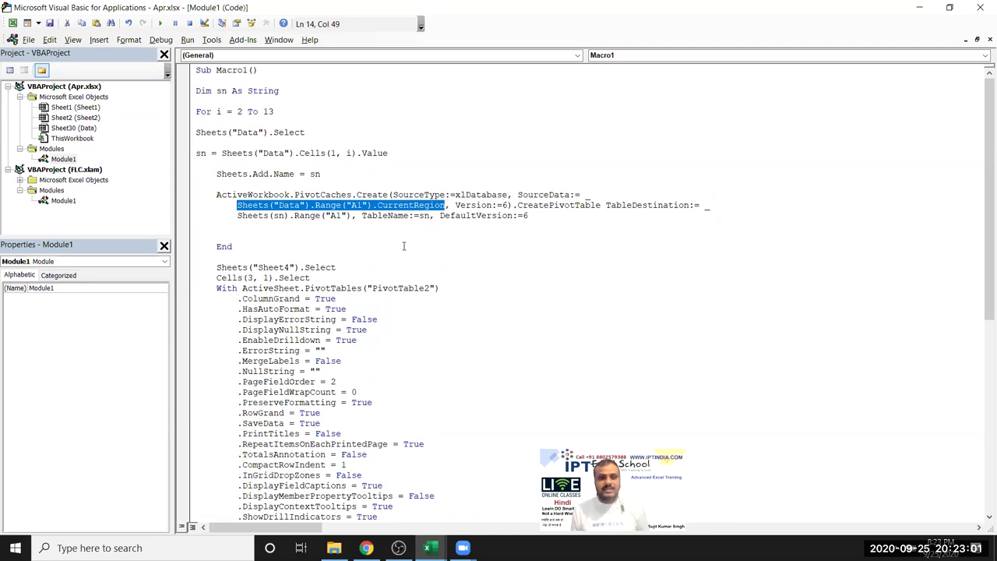
pyautogui.hotkey('alt', 'F11')
# Step: Select the Data sheet's block from A1 to confirm it spans A1:M99
pyautogui.moveTo(88, 280); pyautogui.dragTo(88, 269)
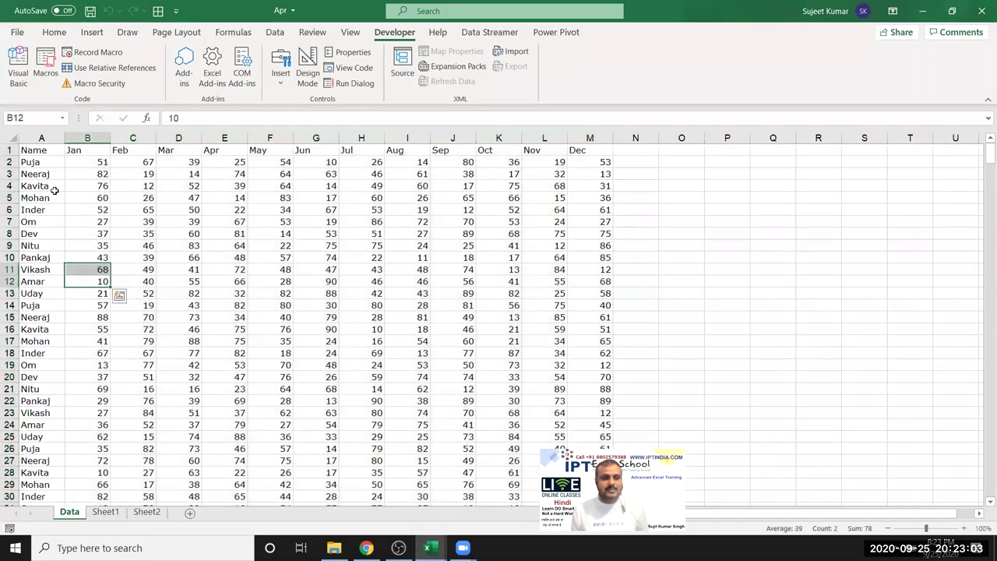
pyautogui.click(33, 153)
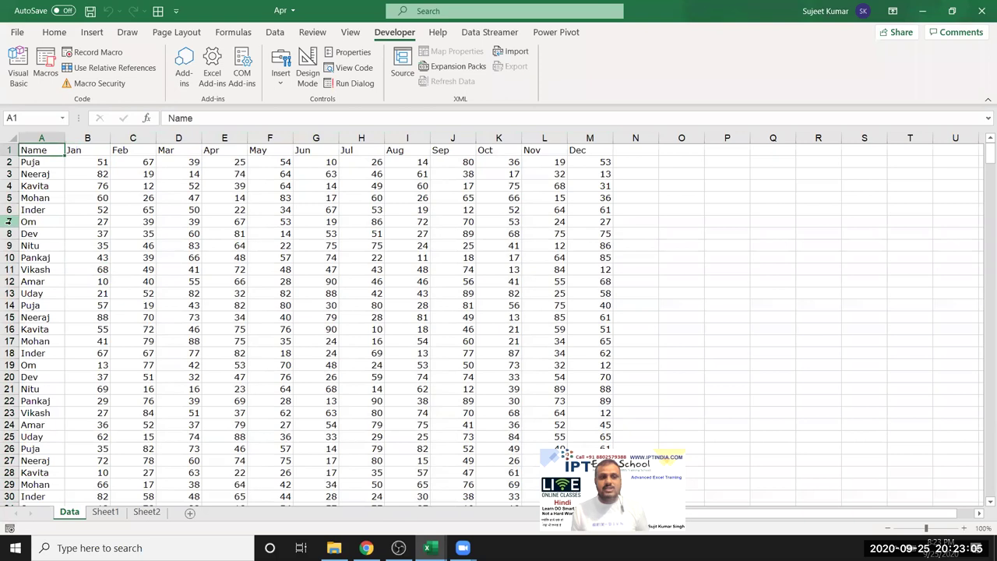
pyautogui.hotkey('ctrl', 'shift', 'End')
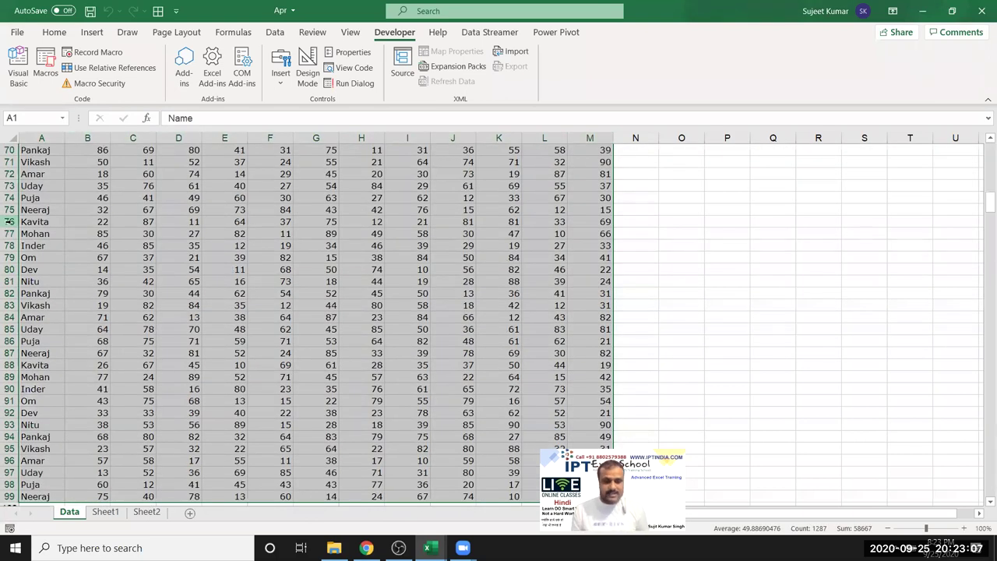
pyautogui.hotkey('alt', 'F11')
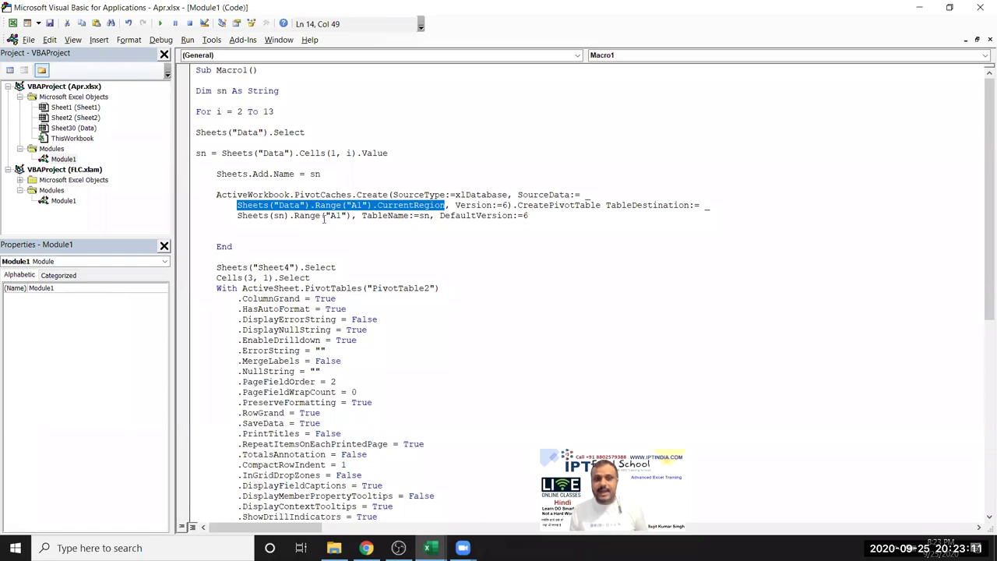
# Step: Check the sn references in the Sheets.Add line and the pivot destination
pyautogui.click(335, 215)
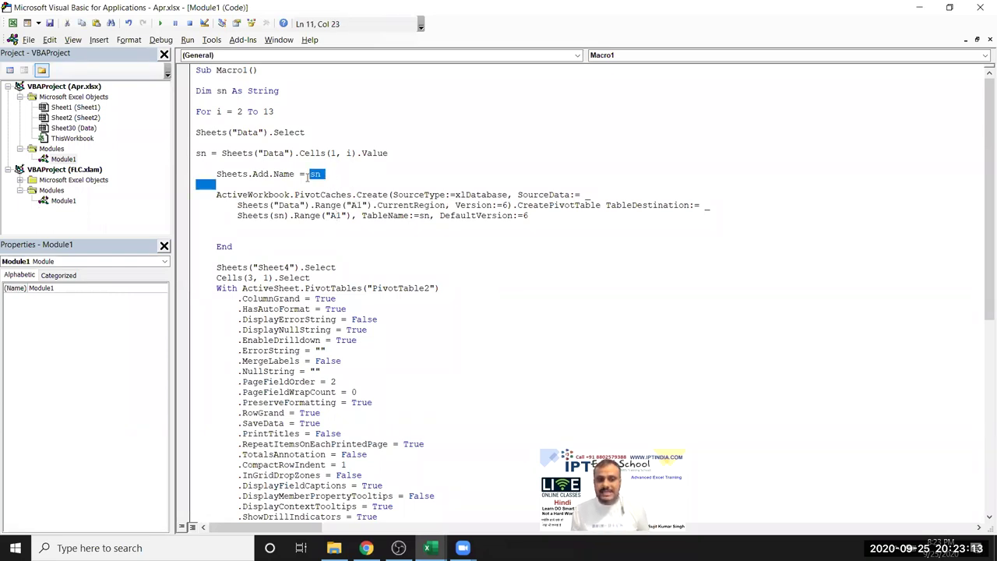
pyautogui.moveTo(337, 184); pyautogui.dragTo(220, 173)
pyautogui.click(332, 217)
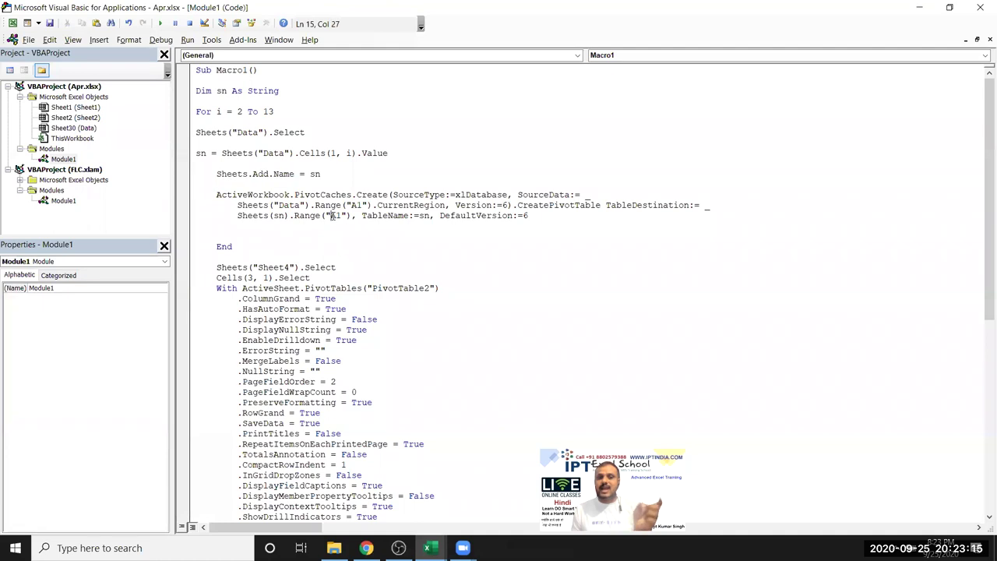
pyautogui.click(278, 216)
pyautogui.doubleClick(279, 216)
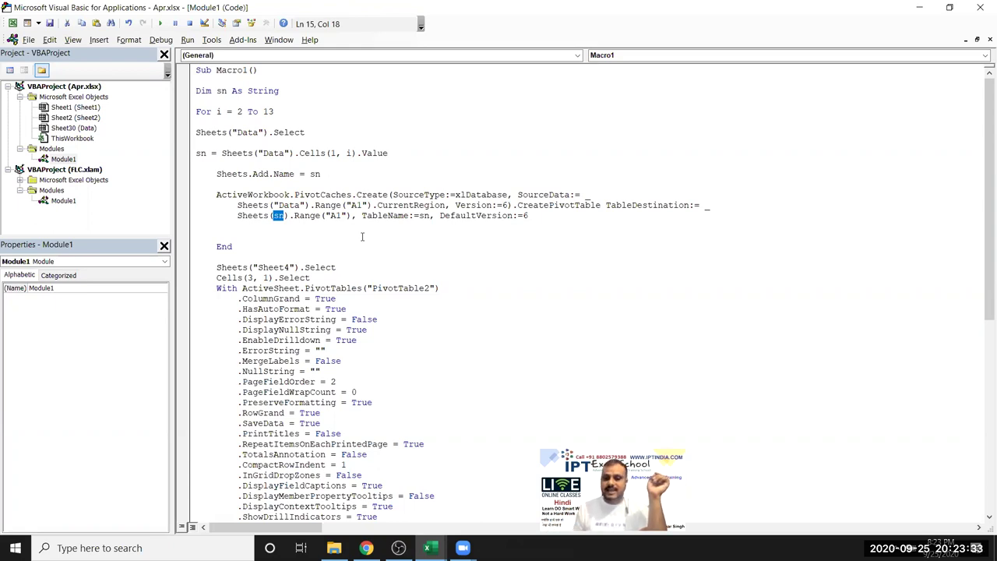
# Step: Delete the stray End line beneath the PivotCaches.Create statement
pyautogui.press('Up')
pyautogui.press('Up')
pyautogui.press('Up')
pyautogui.press('Up')
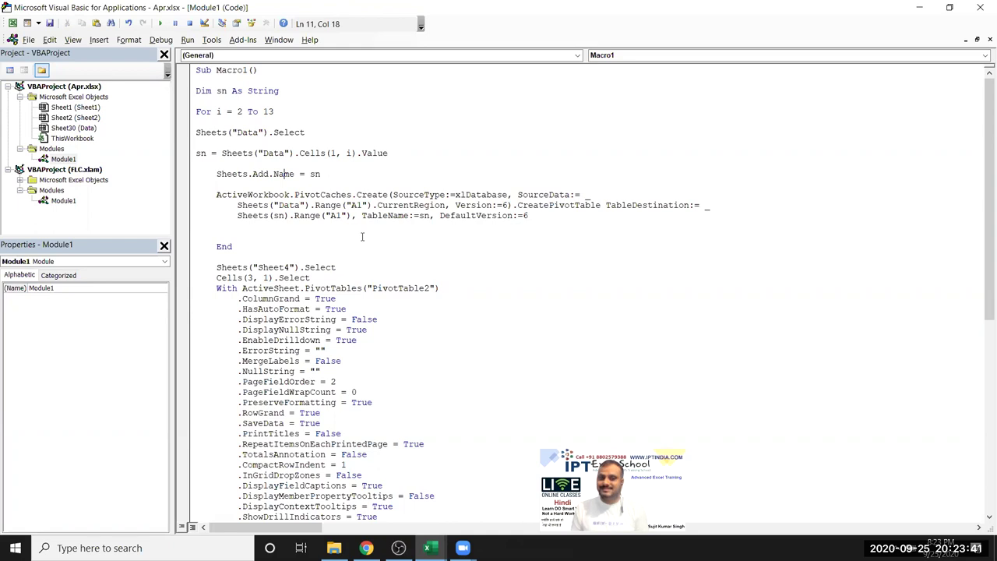
pyautogui.press('Down')
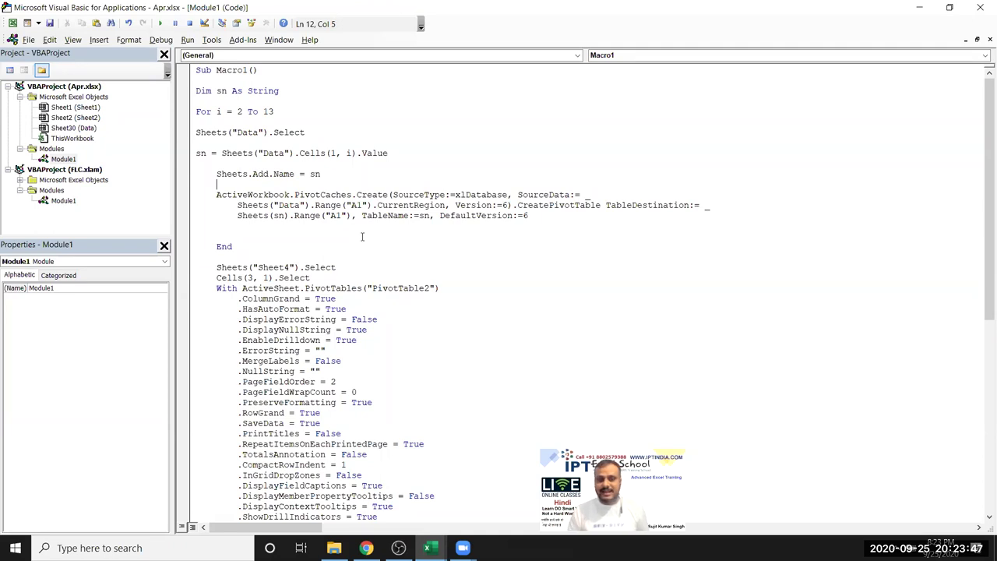
pyautogui.hotkey('shift', 'Down')
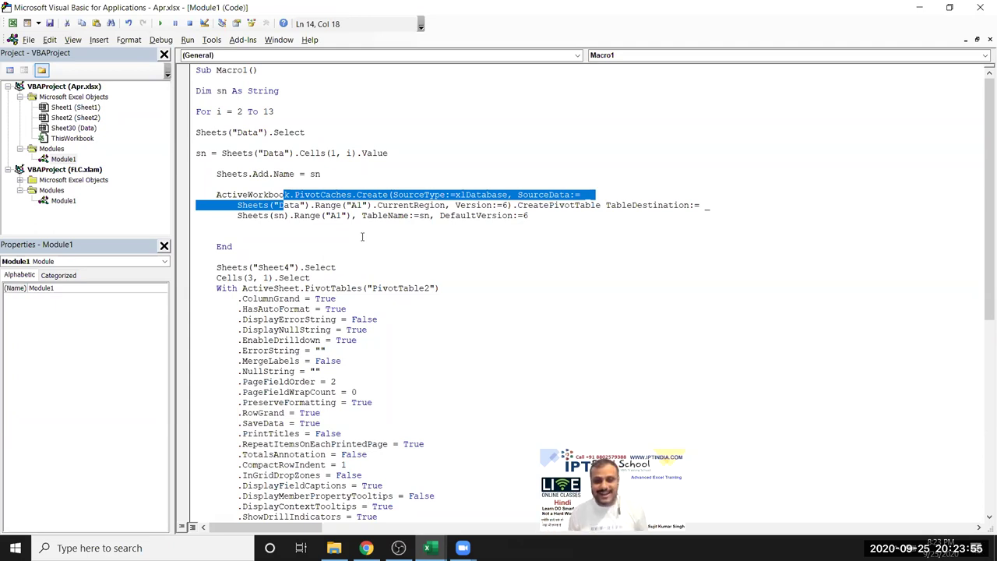
pyautogui.press('Right')
pyautogui.press('Left')
pyautogui.press('Left')
pyautogui.press('Left')
pyautogui.press('Down')
pyautogui.press('Down')
pyautogui.press('Down')
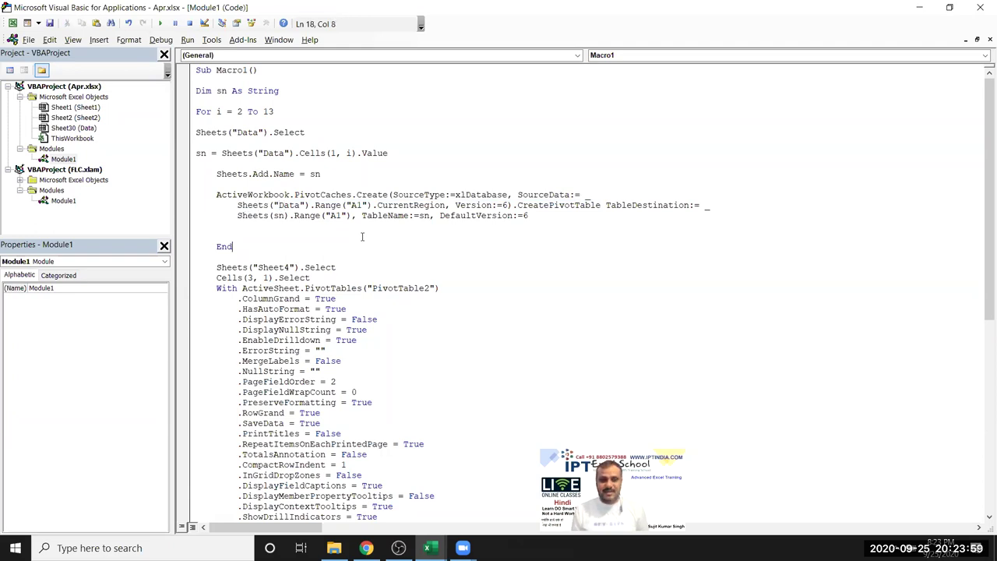
pyautogui.press('BackSpace')
pyautogui.press('BackSpace')
pyautogui.press('BackSpace')
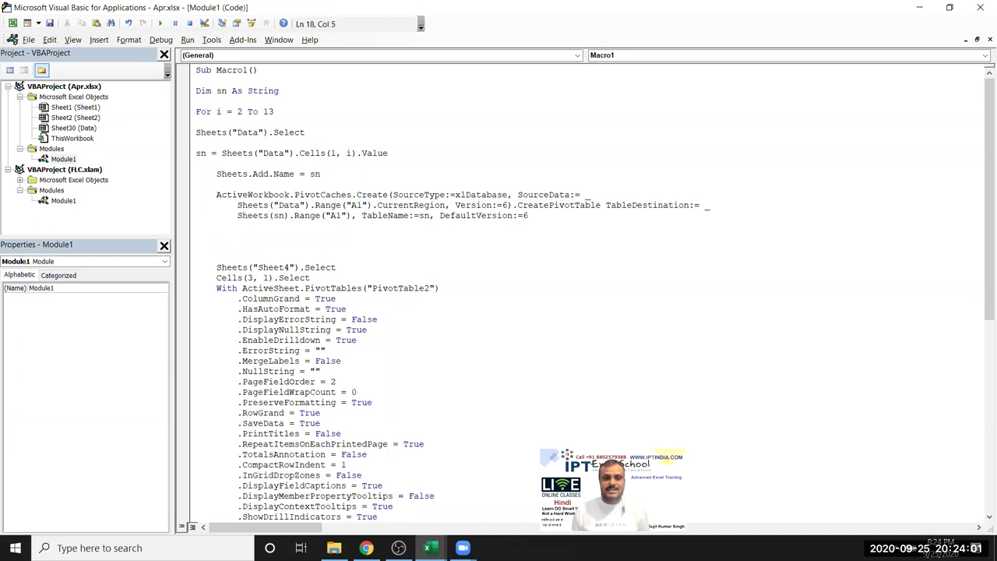
# Step: Replace "Sheet4" with sn in the Sheets().Select statement
pyautogui.doubleClick(289, 267)
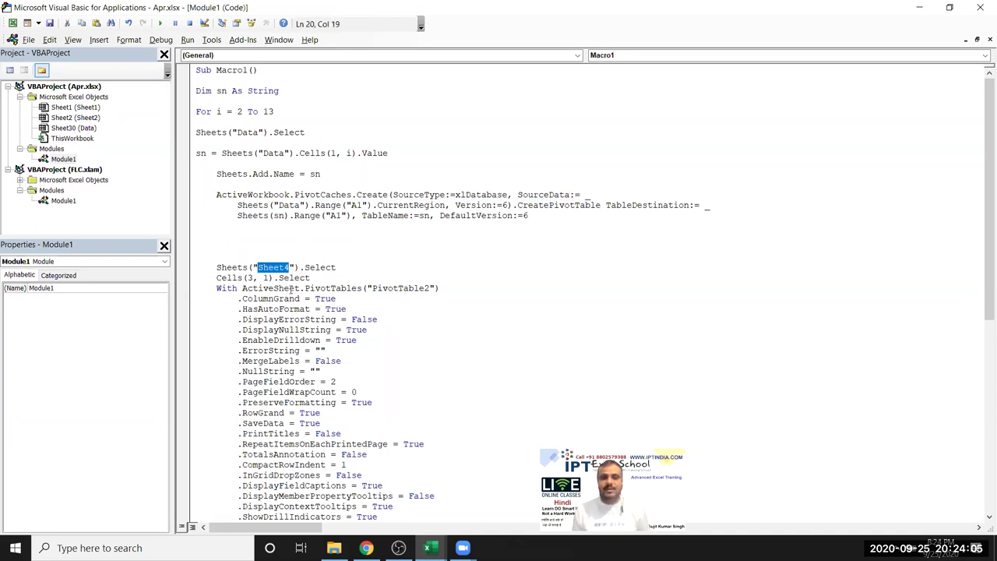
pyautogui.press('BackSpace')
pyautogui.press('BackSpace')
pyautogui.press('Delete')
pyautogui.write('sn')
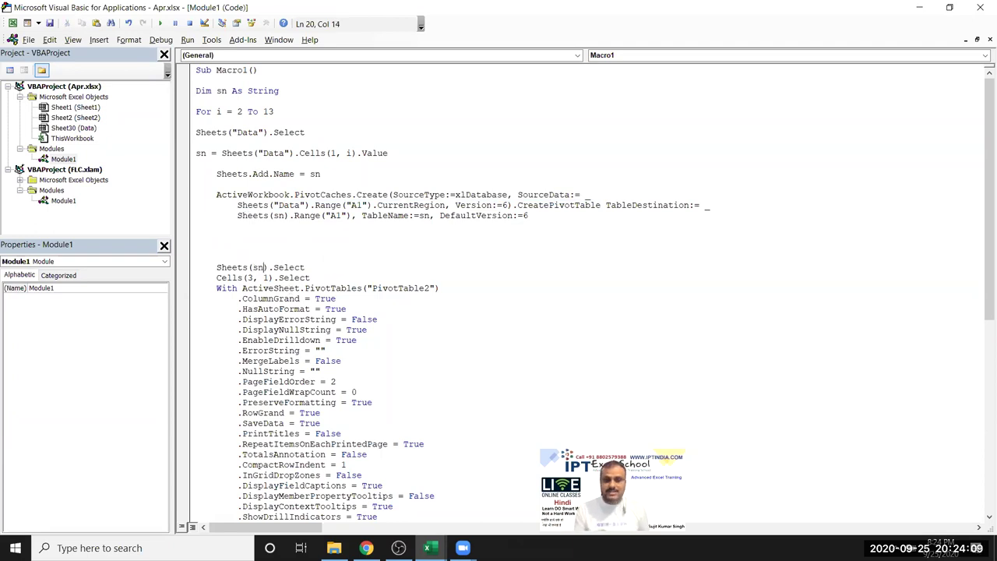
# Step: Delete the Cells(3, 1).Select statement below Sheets(sn).Select
pyautogui.click(330, 270)
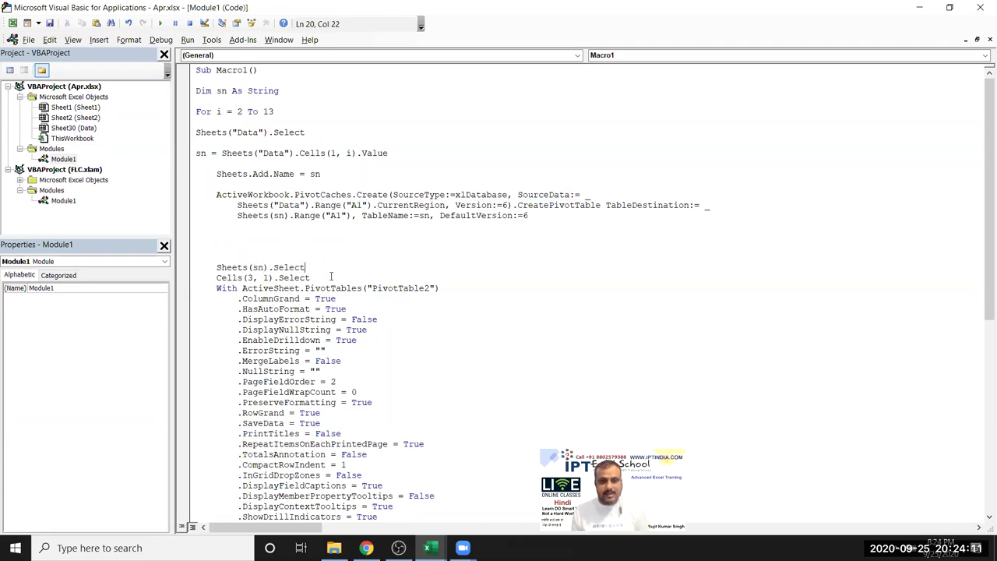
pyautogui.press('Return')
pyautogui.hotkey('shift', 'Down')
pyautogui.hotkey('shift', 'Up')
pyautogui.press('Down')
pyautogui.hotkey('shift', 'Down')
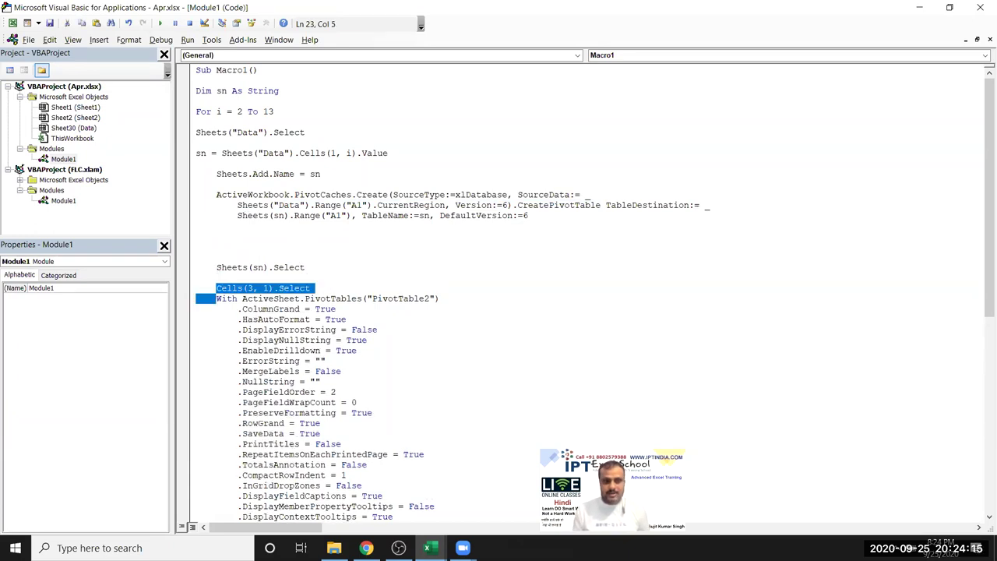
pyautogui.hotkey('shift', 'Left')
pyautogui.press('Delete')
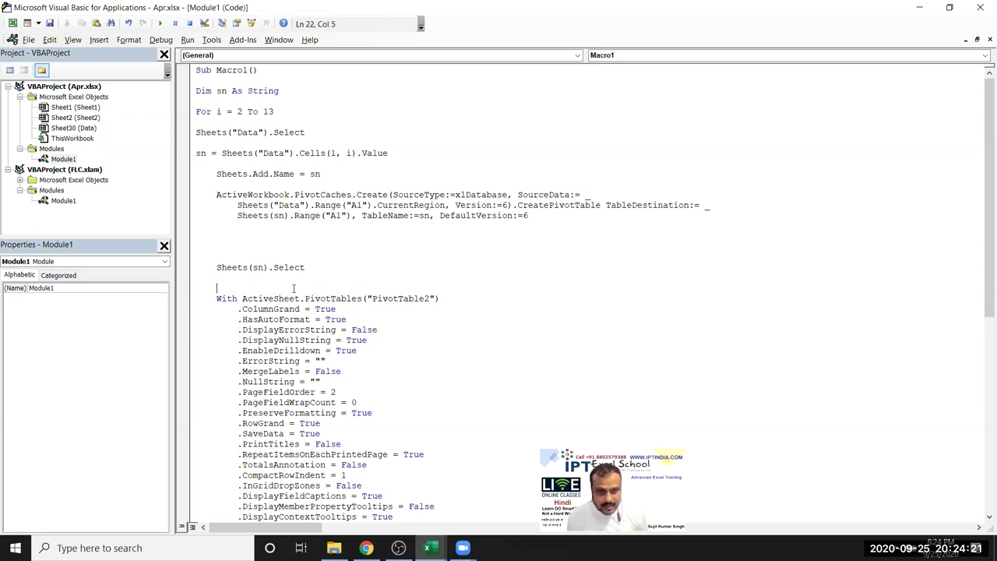
# Step: Scroll down and select the recorded pivot table settings block
pyautogui.scroll(-1, 404, 304)
pyautogui.scroll(-1, 366, 303)
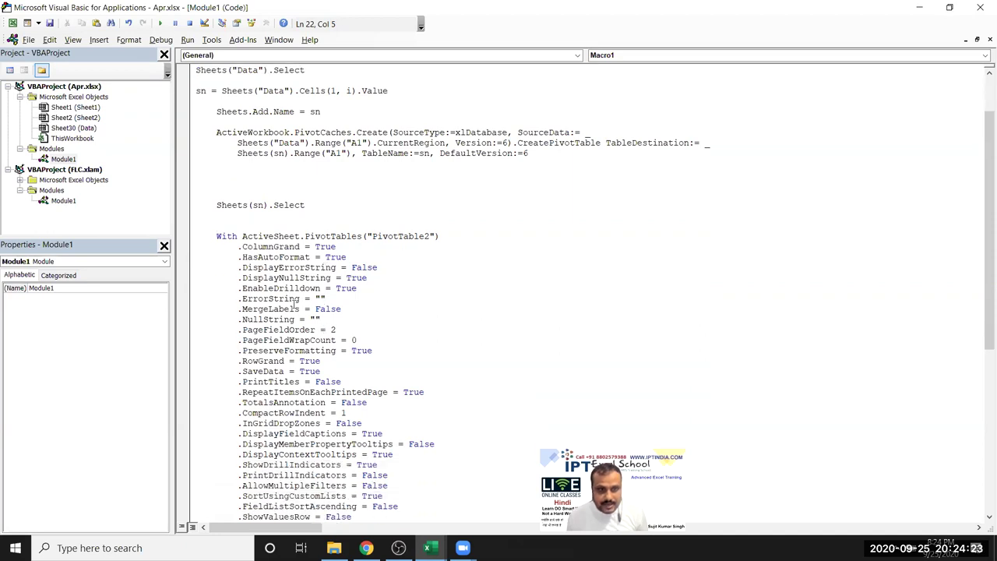
pyautogui.scroll(-2, 293, 305)
pyautogui.scroll(-1, 292, 305)
pyautogui.scroll(-1, 231, 358)
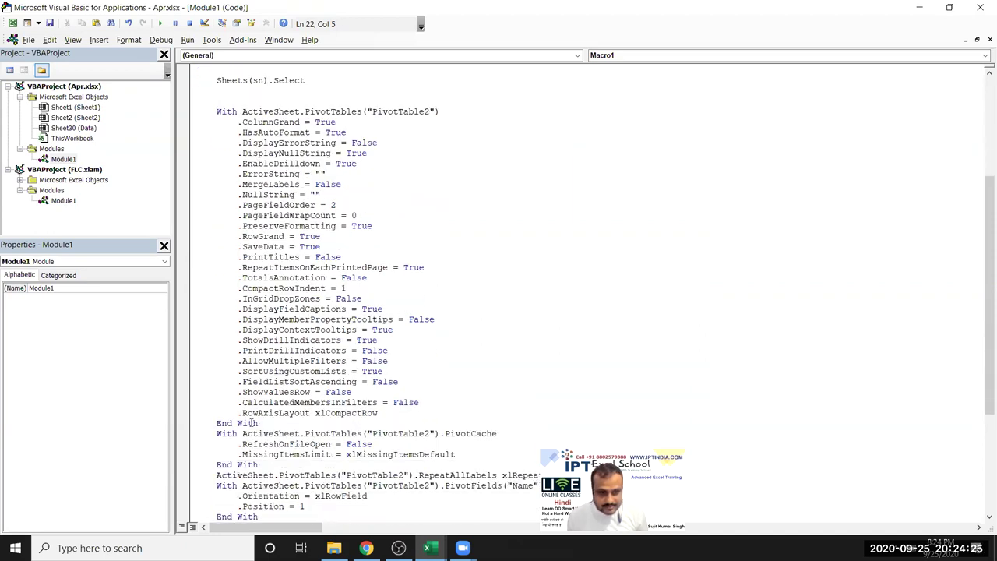
pyautogui.moveTo(257, 423); pyautogui.dragTo(198, 113)
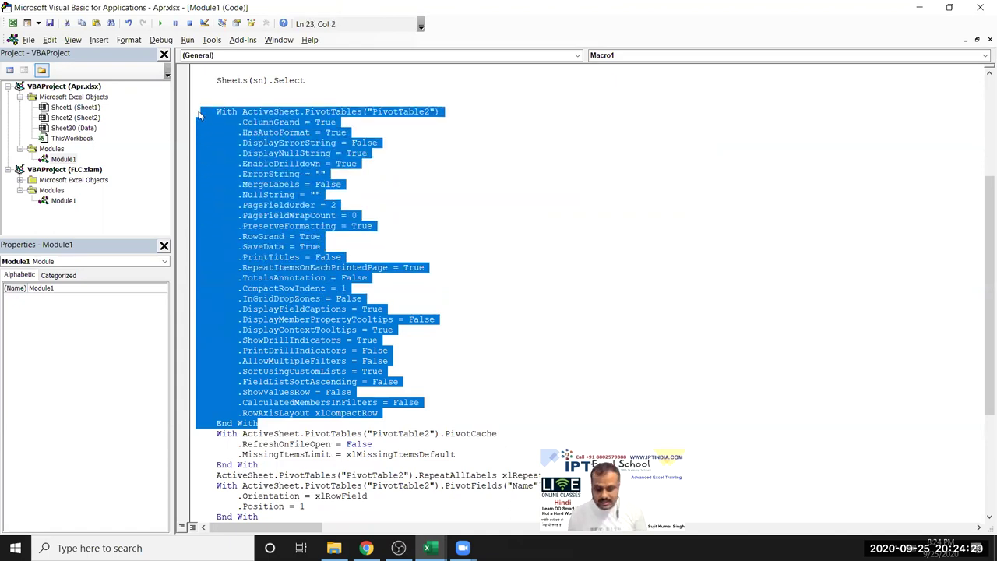
# Step: Delete the recorded pivot settings block and the PivotCache block
pyautogui.press('Delete')
pyautogui.click(270, 246)
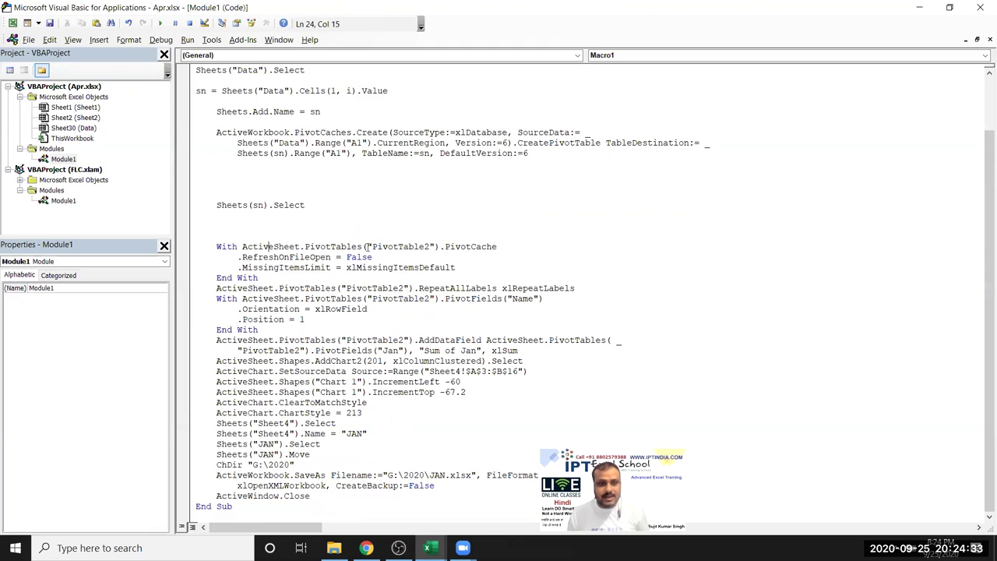
pyautogui.moveTo(366, 246); pyautogui.dragTo(434, 246)
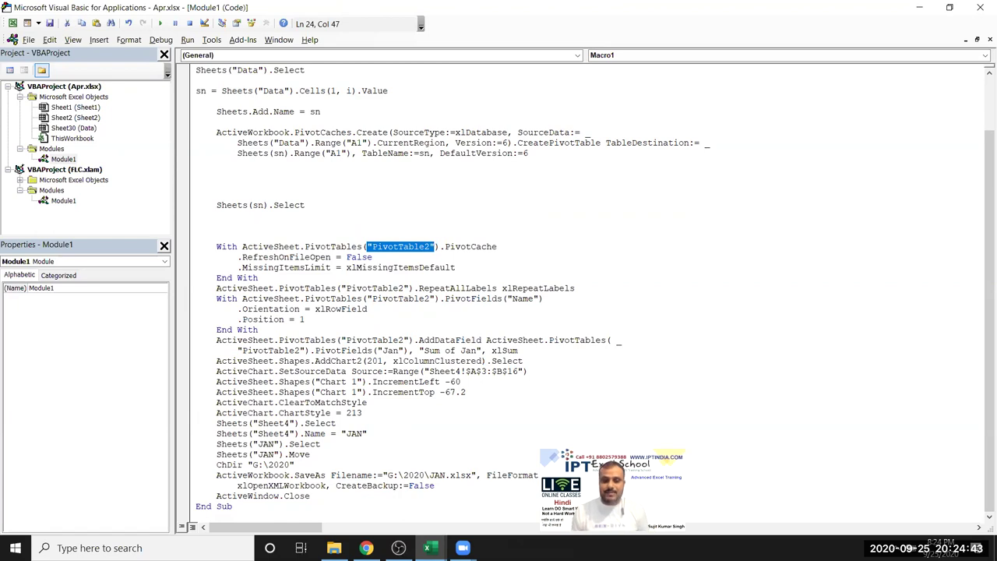
pyautogui.write('sn')
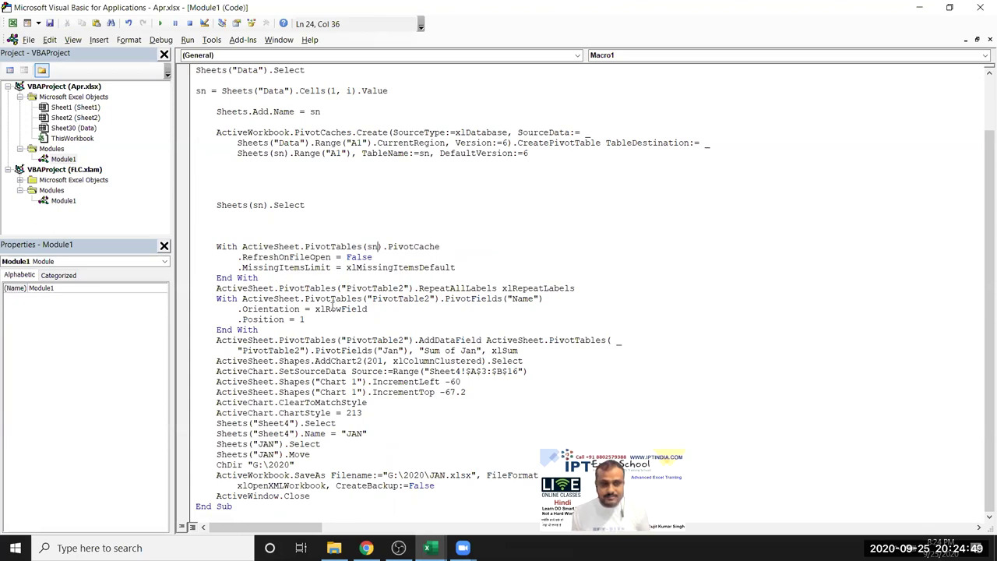
pyautogui.click(343, 277)
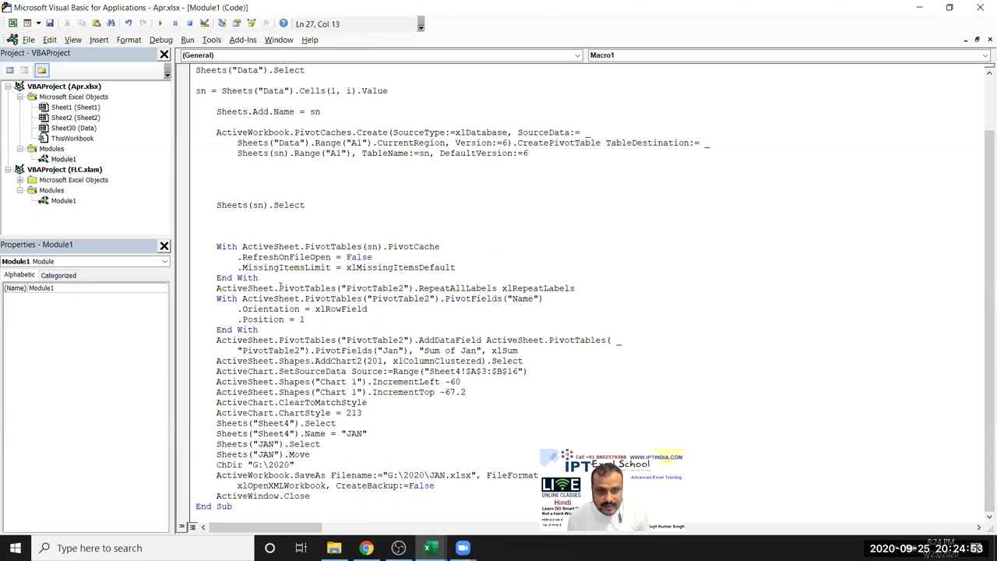
pyautogui.moveTo(265, 278); pyautogui.dragTo(211, 247)
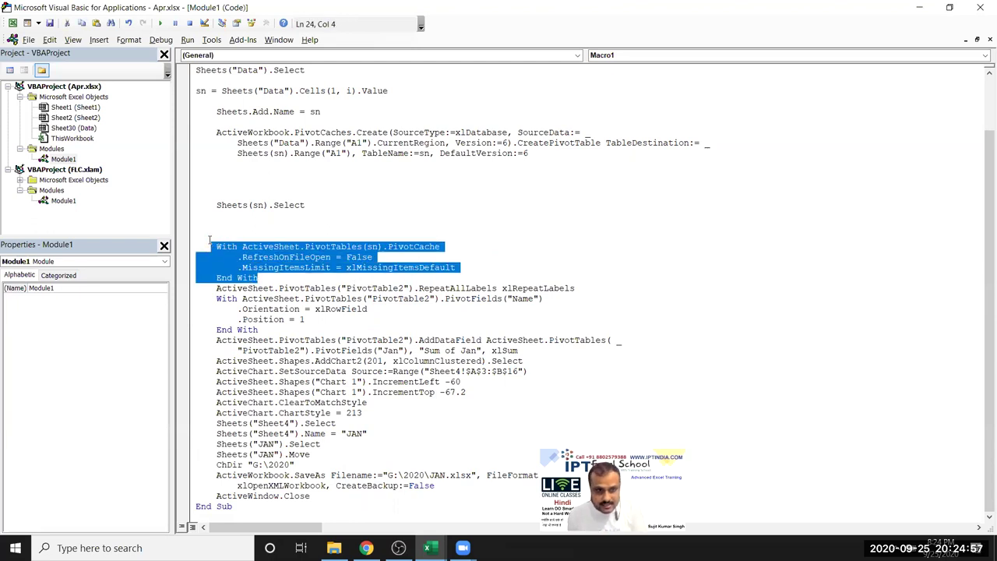
pyautogui.press('Delete')
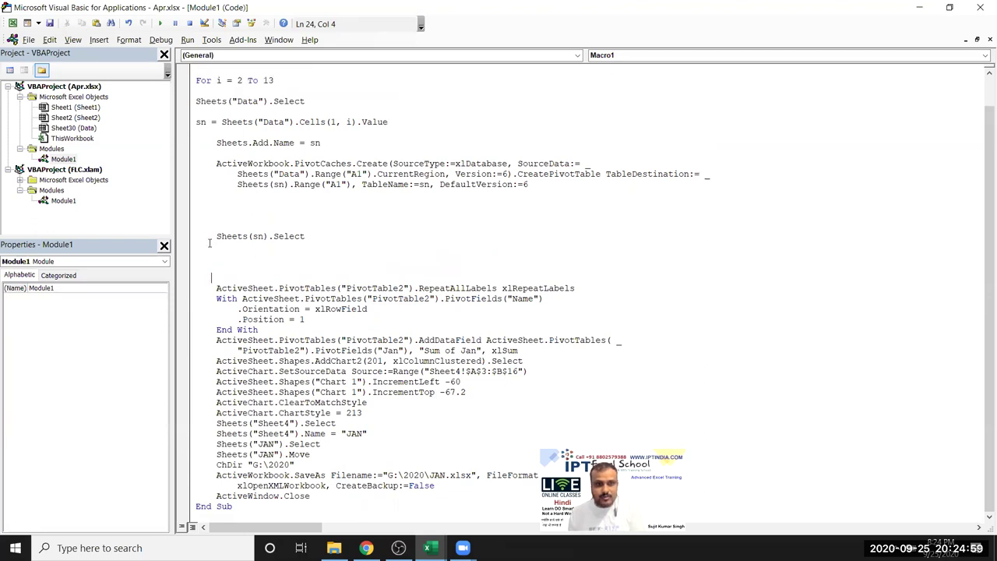
# Step: Delete the ActiveSheet RepeatAllLabels line
pyautogui.click(227, 288)
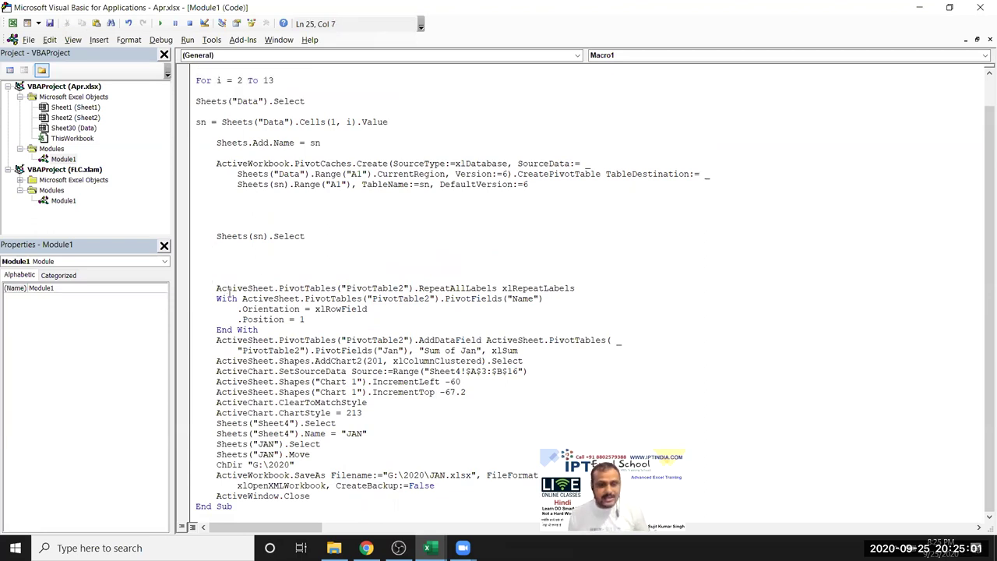
pyautogui.doubleClick(243, 288)
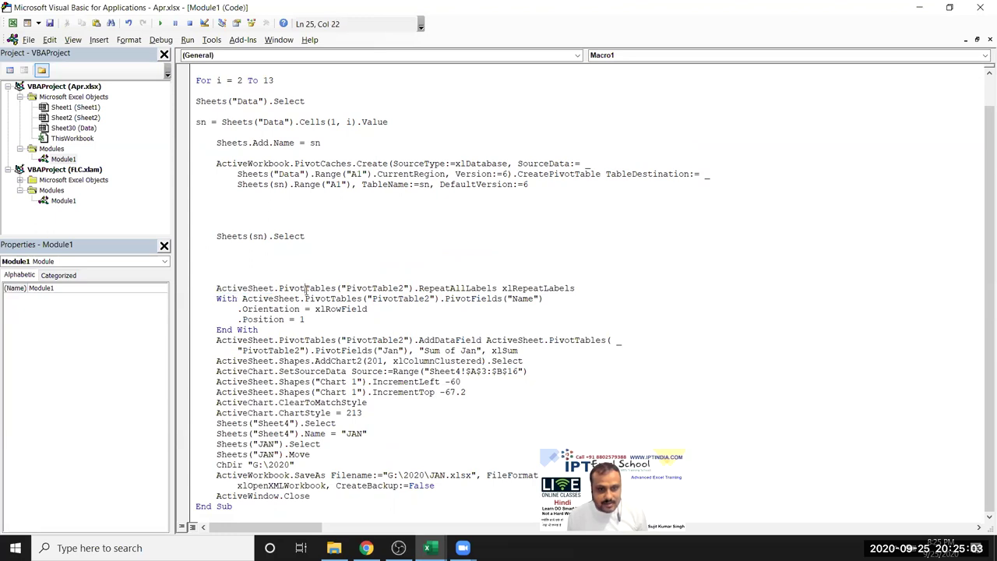
pyautogui.doubleClick(305, 289)
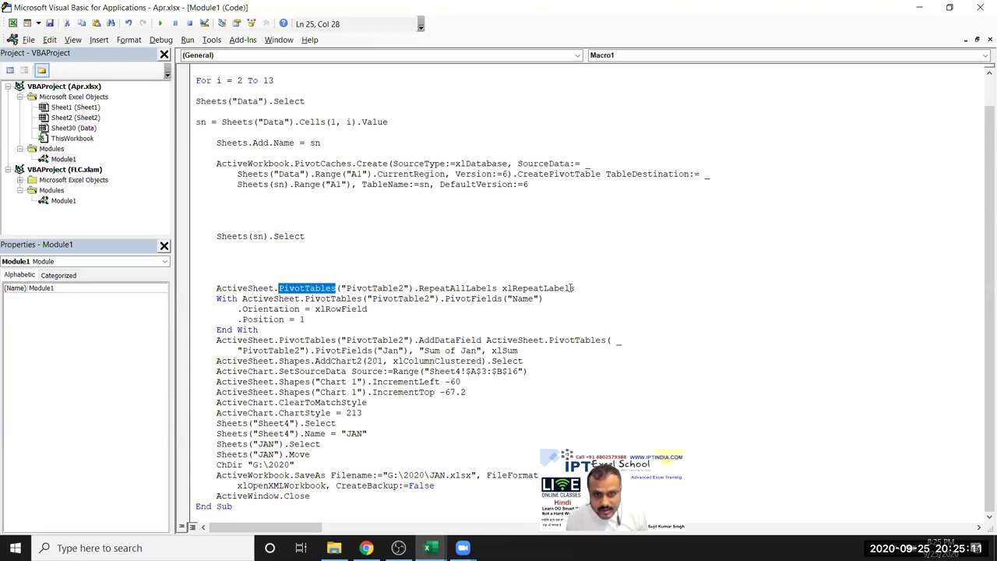
pyautogui.moveTo(574, 288); pyautogui.dragTo(216, 288)
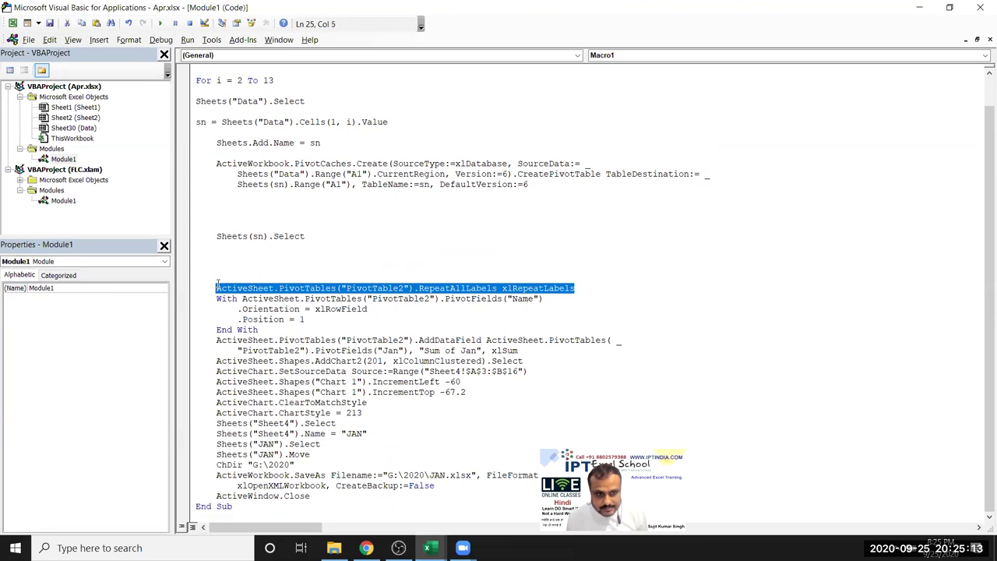
pyautogui.press('Delete')
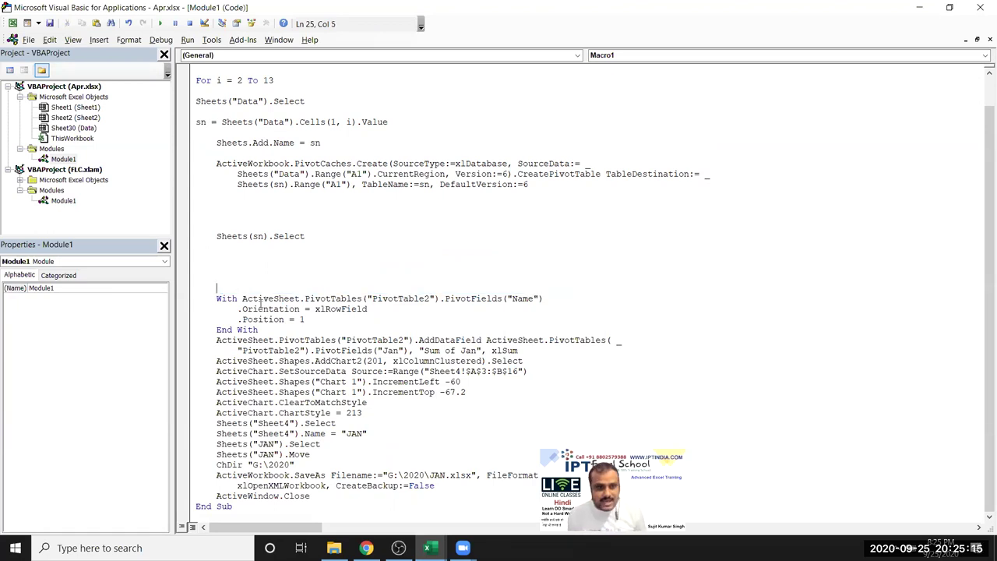
pyautogui.doubleClick(261, 302)
# Step: Review the With line's PivotTables("PivotTable2"), PivotFields and position 1 references
pyautogui.doubleClick(332, 301)
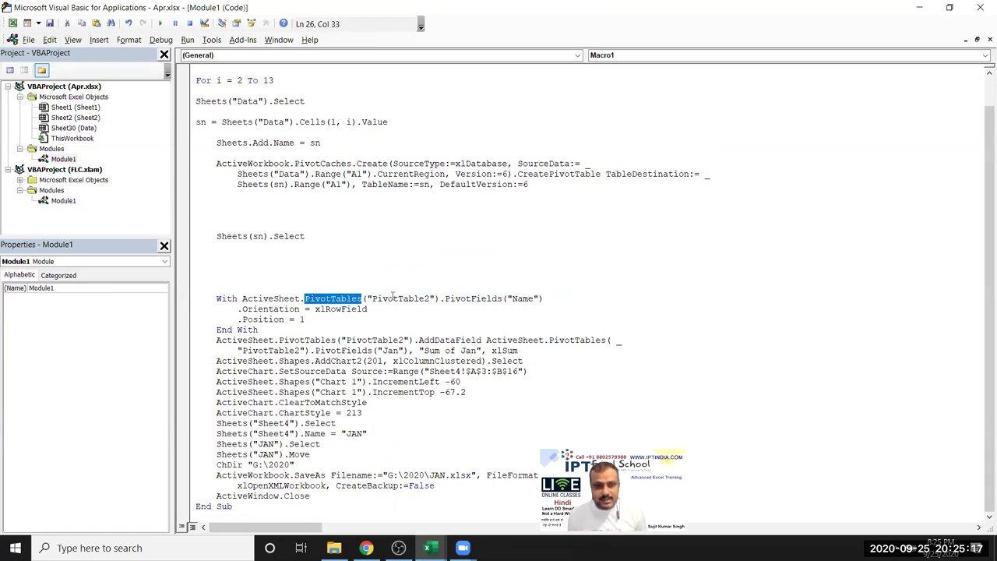
pyautogui.doubleClick(396, 299)
pyautogui.doubleClick(484, 302)
pyautogui.click(525, 301)
pyautogui.doubleClick(302, 320)
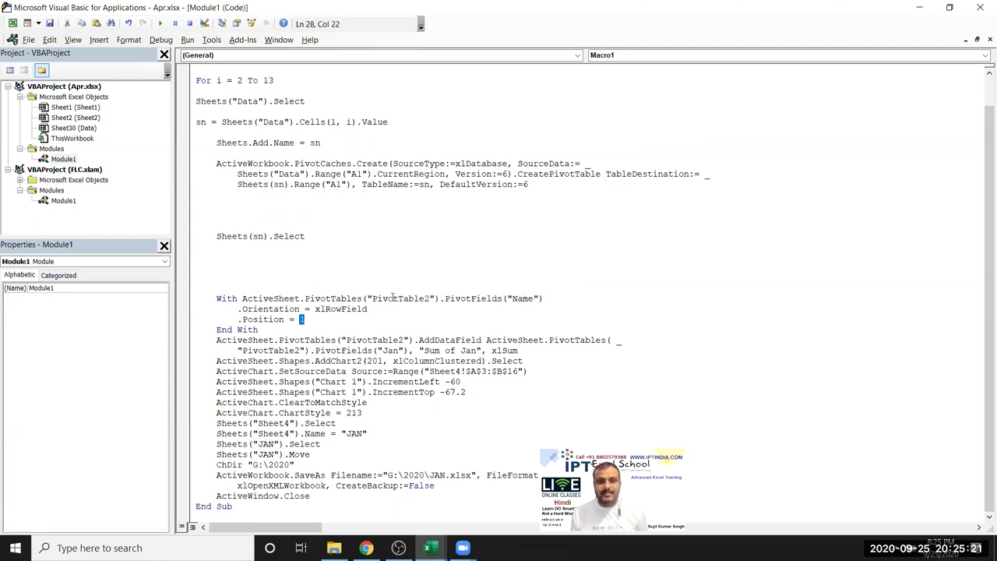
# Step: Run Macro1 from the Macros list, dismiss the compile error and reset
pyautogui.hotkey('alt', 'F11')
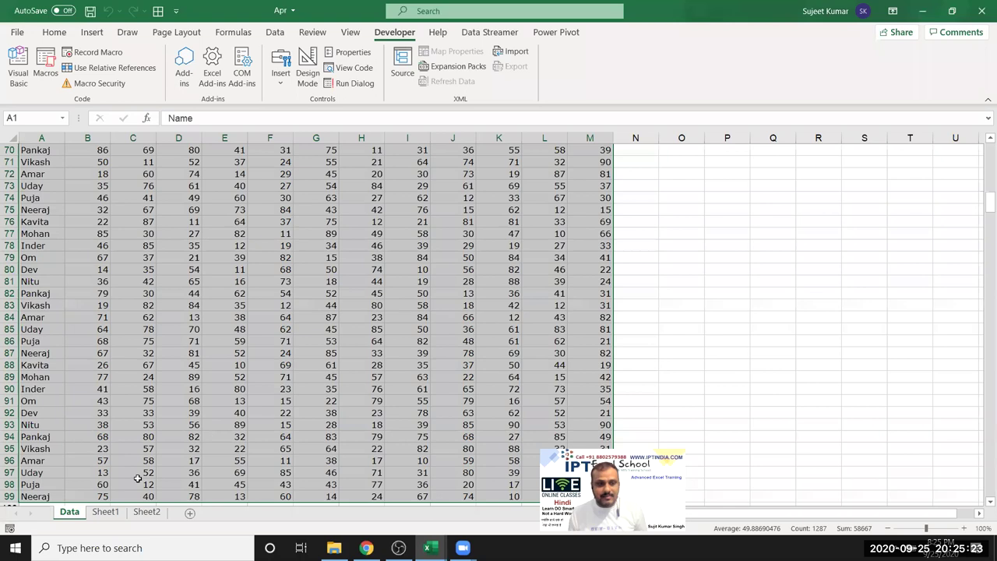
pyautogui.click(48, 87)
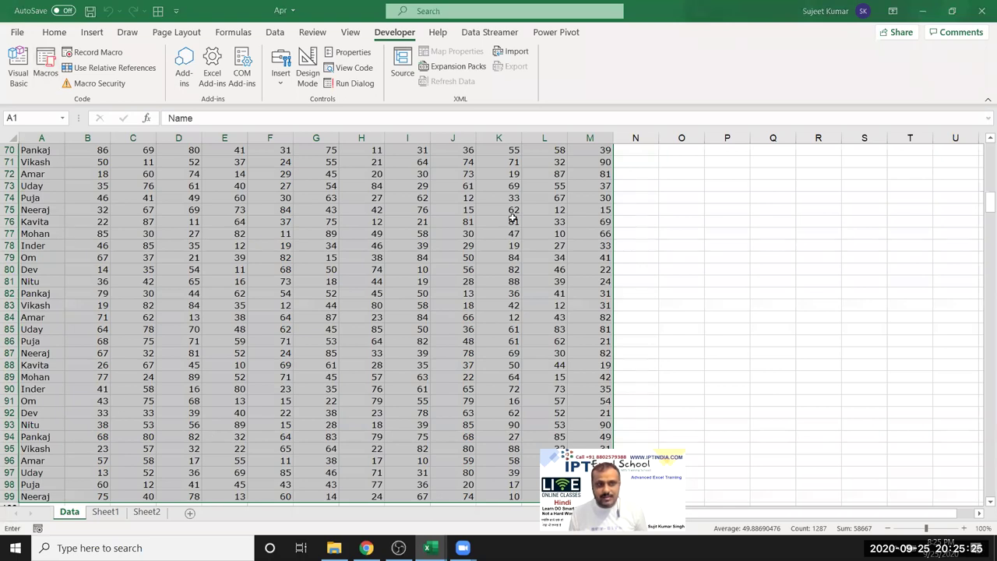
pyautogui.click(465, 248)
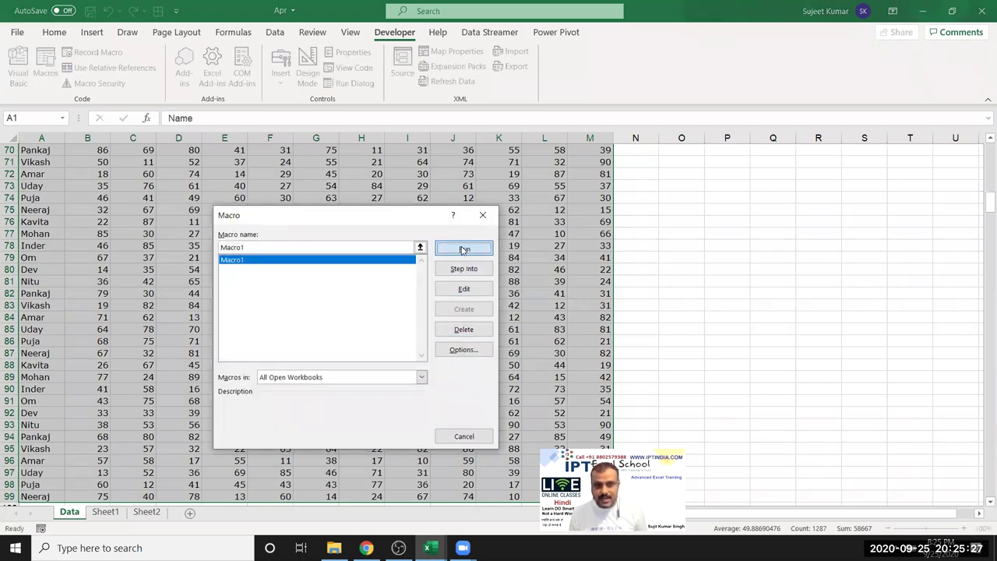
pyautogui.click(488, 327)
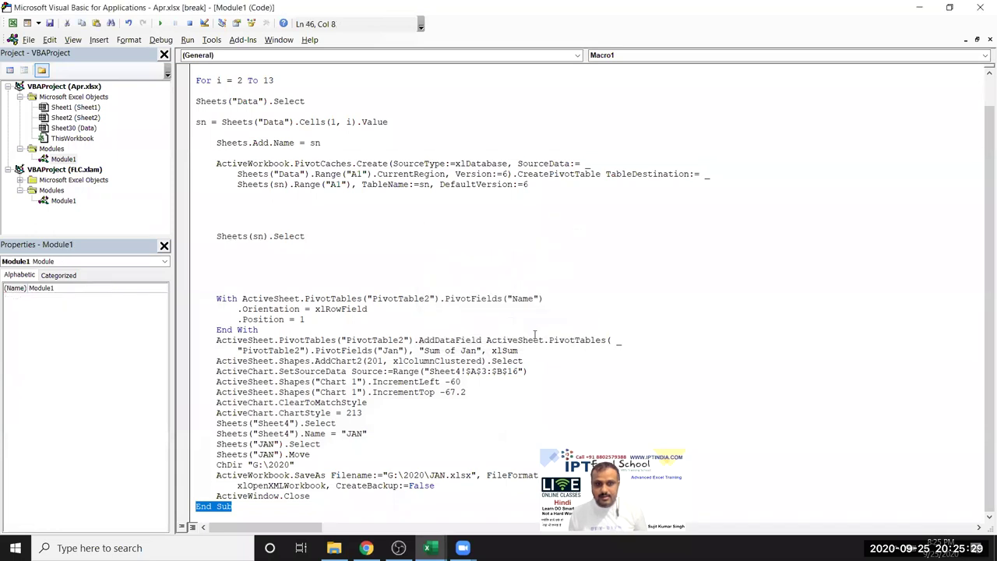
pyautogui.click(189, 23)
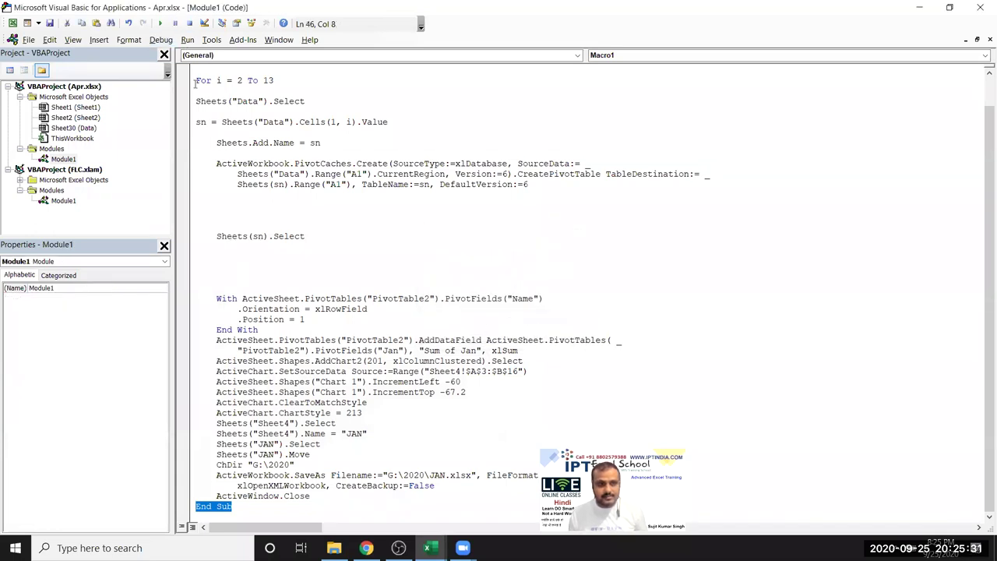
pyautogui.click(12, 23)
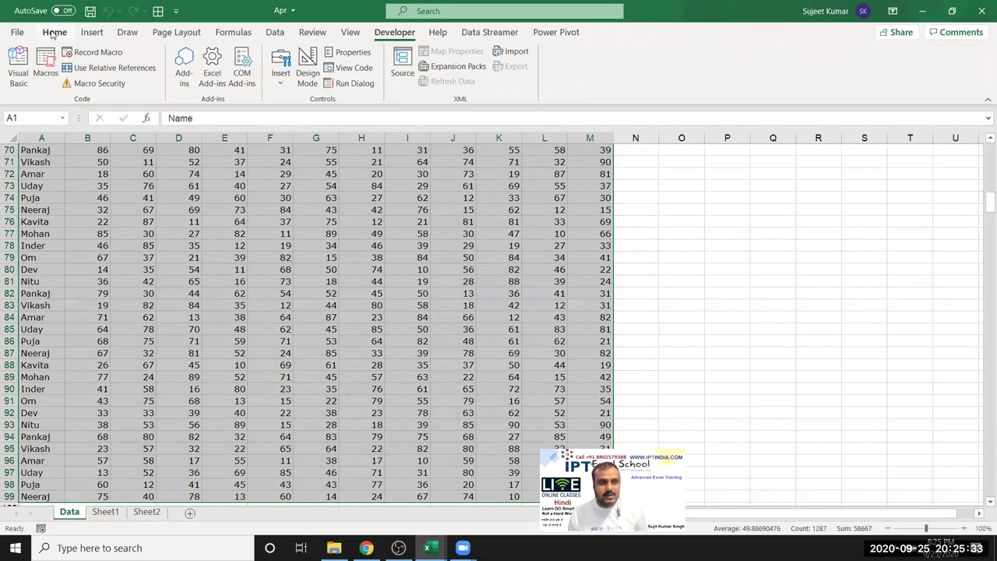
# Step: Insert an empty pivot table of the data on a new worksheet
pyautogui.click(92, 33)
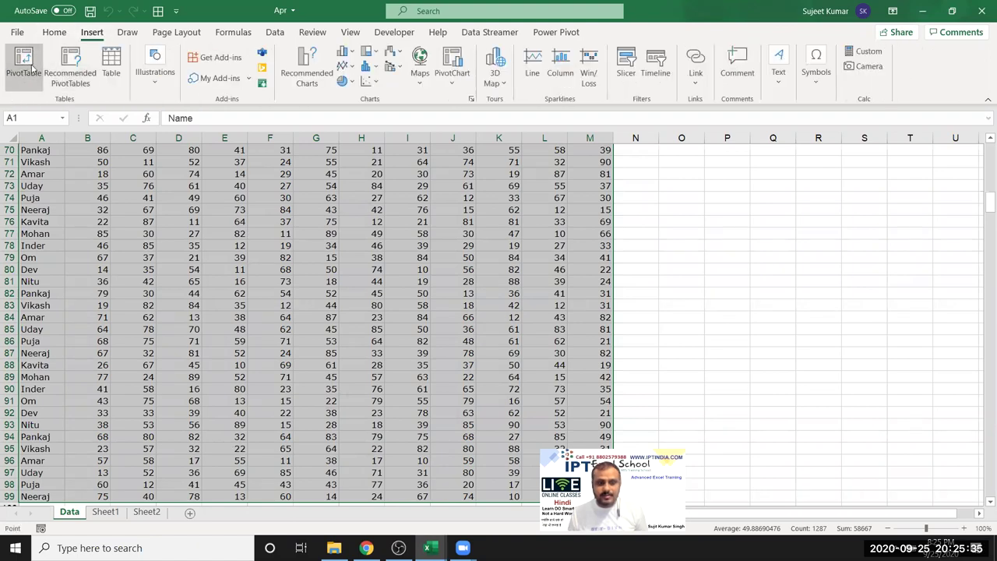
pyautogui.click(24, 62)
pyautogui.click(397, 430)
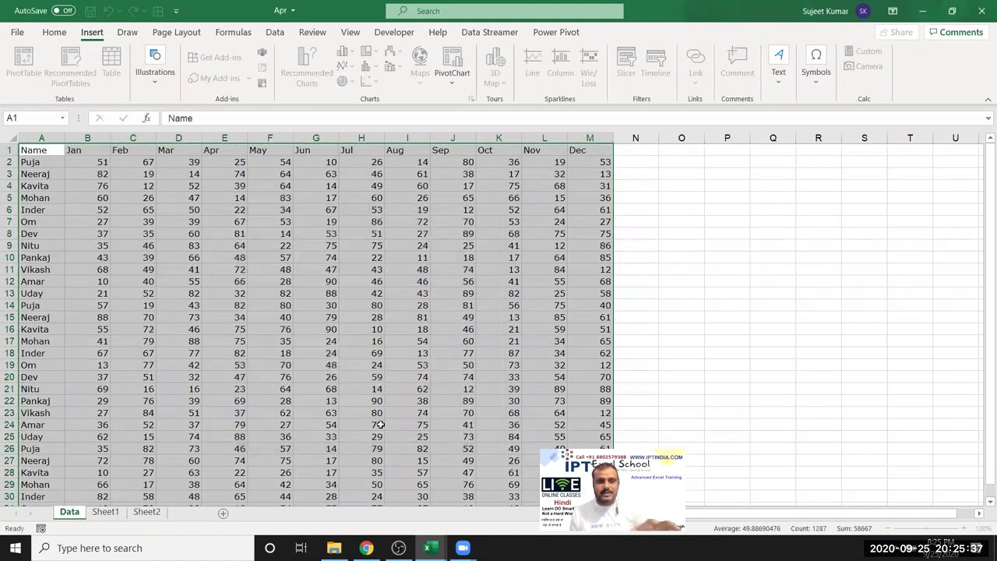
pyautogui.hotkey('alt', 'F11')
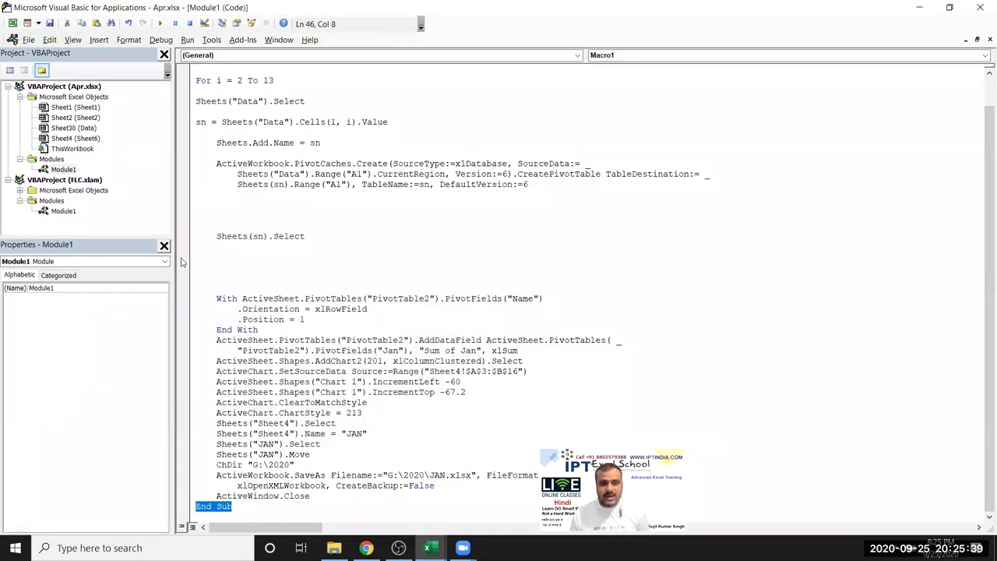
# Step: Add a blank line after End With and put Name in the test pivot's rows
pyautogui.click(216, 288)
pyautogui.click(261, 331)
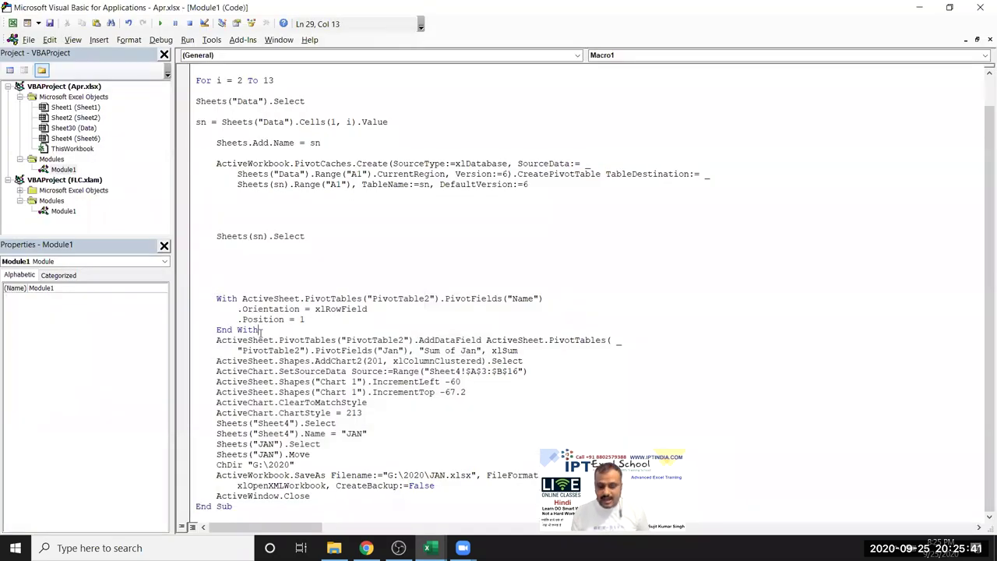
pyautogui.press('Return')
pyautogui.hotkey('alt', 'F11')
pyautogui.moveTo(863, 214); pyautogui.dragTo(802, 456)
pyautogui.hotkey('alt', 'F11')
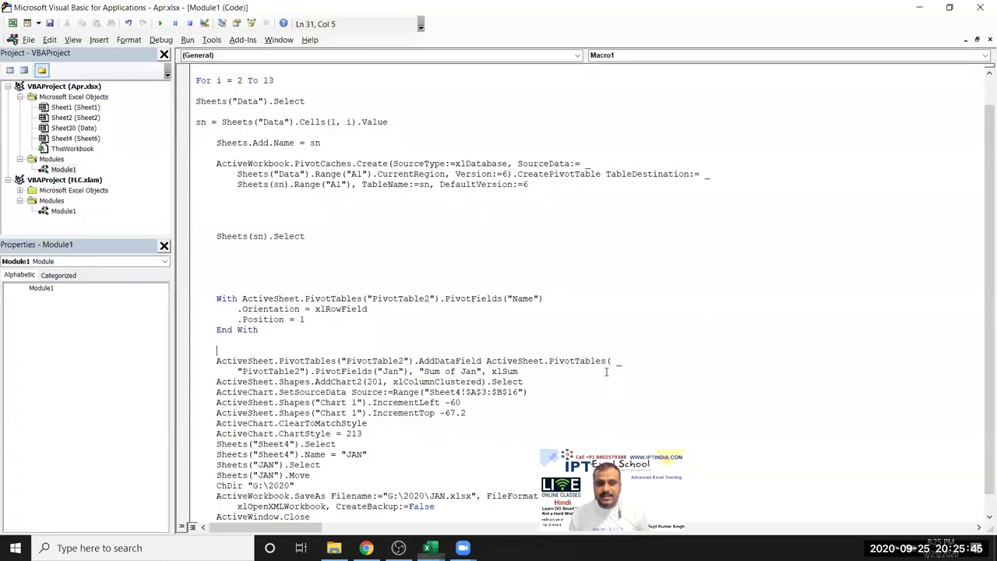
# Step: Replace PivotTable2 with sn in the With line's PivotTables reference
pyautogui.doubleClick(267, 298)
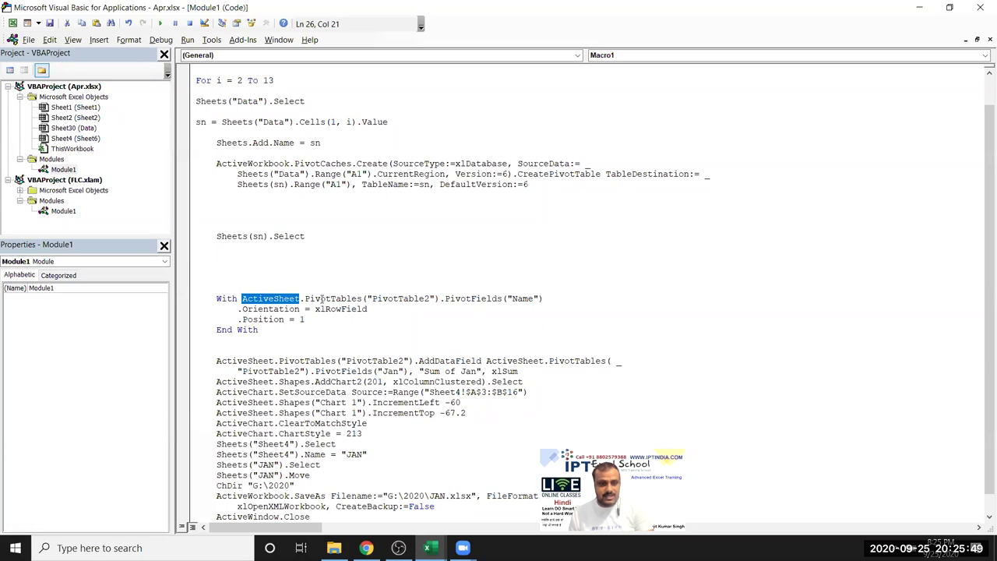
pyautogui.click(433, 298)
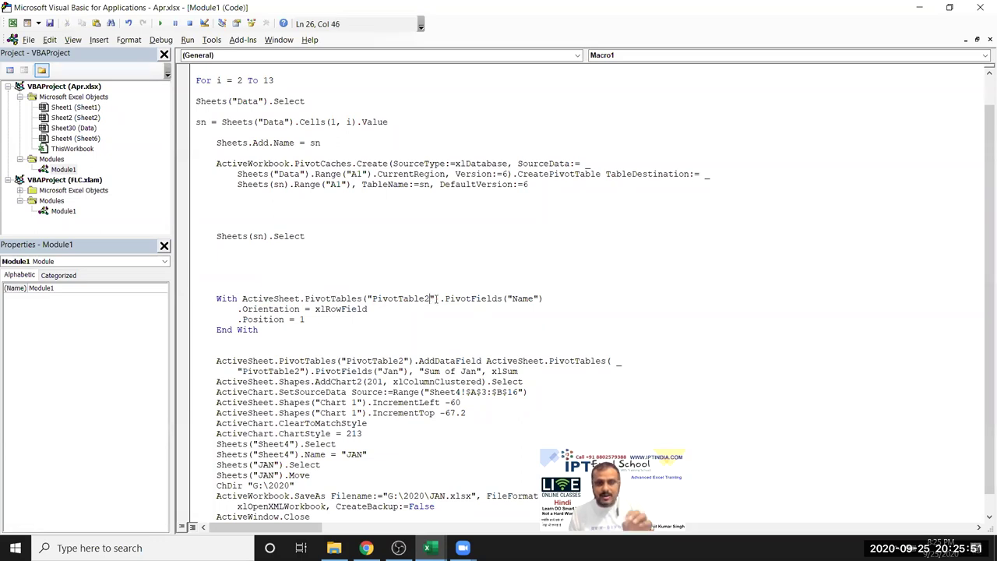
pyautogui.press('BackSpace')
pyautogui.press('BackSpace')
pyautogui.press('BackSpace')
pyautogui.press('BackSpace')
pyautogui.press('BackSpace')
pyautogui.press('BackSpace')
pyautogui.press('BackSpace')
pyautogui.press('BackSpace')
pyautogui.press('BackSpace')
pyautogui.press('BackSpace')
pyautogui.press('BackSpace')
pyautogui.press('BackSpace')
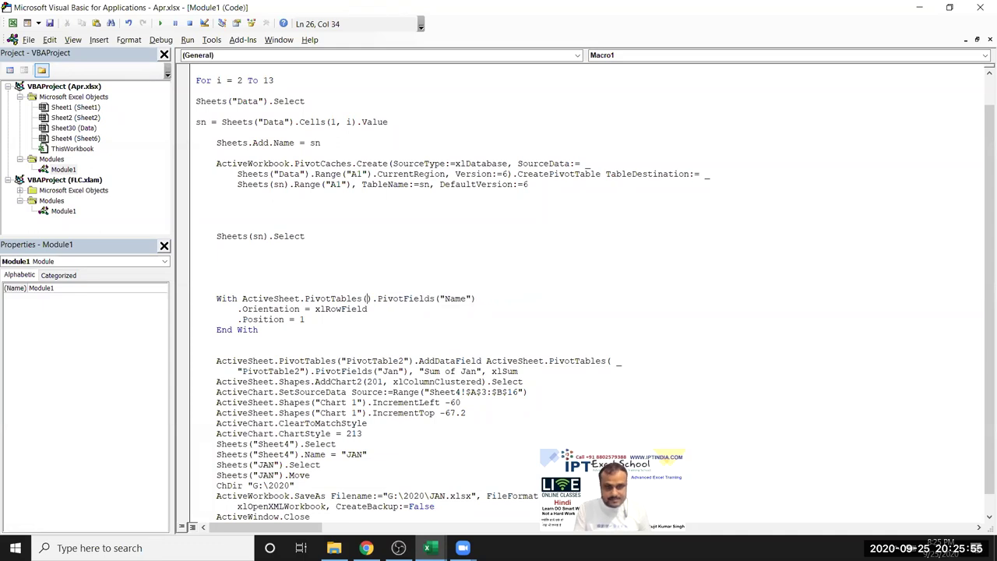
pyautogui.write('sn')
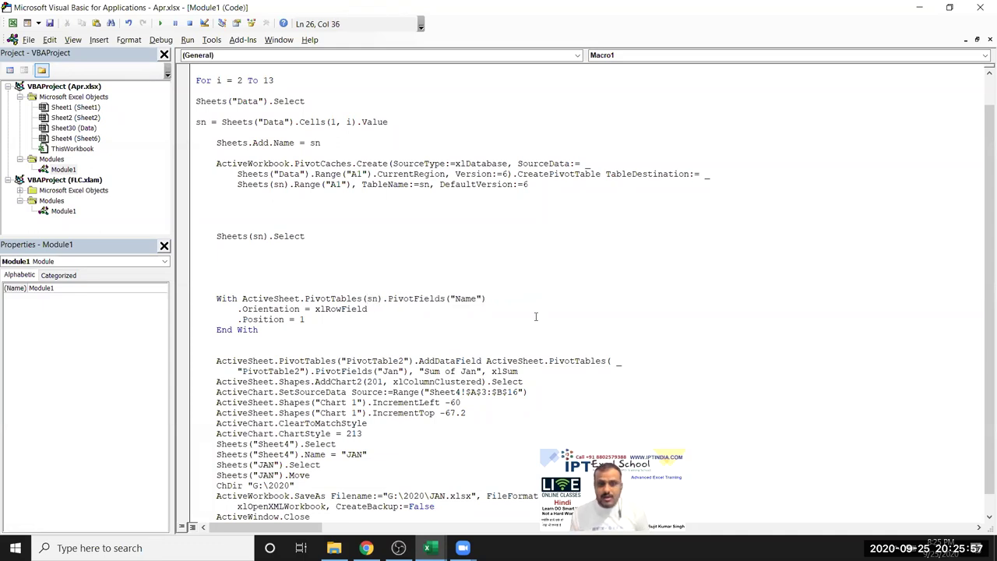
pyautogui.doubleClick(431, 301)
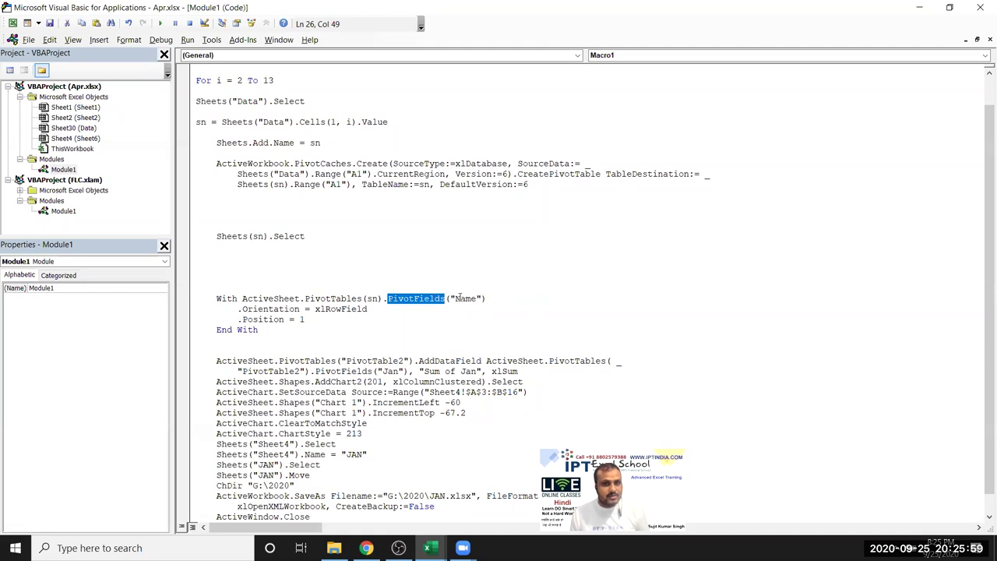
pyautogui.doubleClick(464, 299)
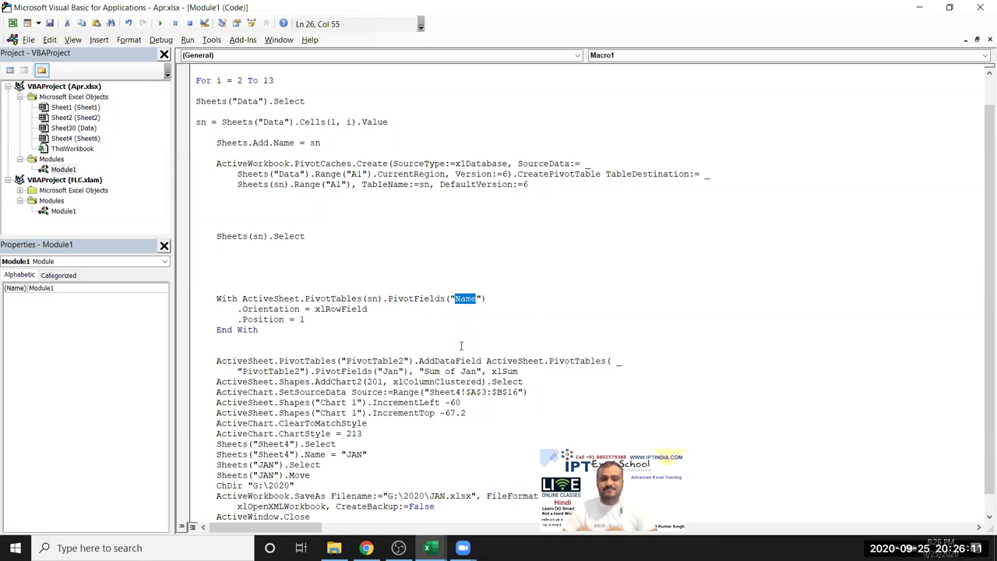
pyautogui.press('Left')
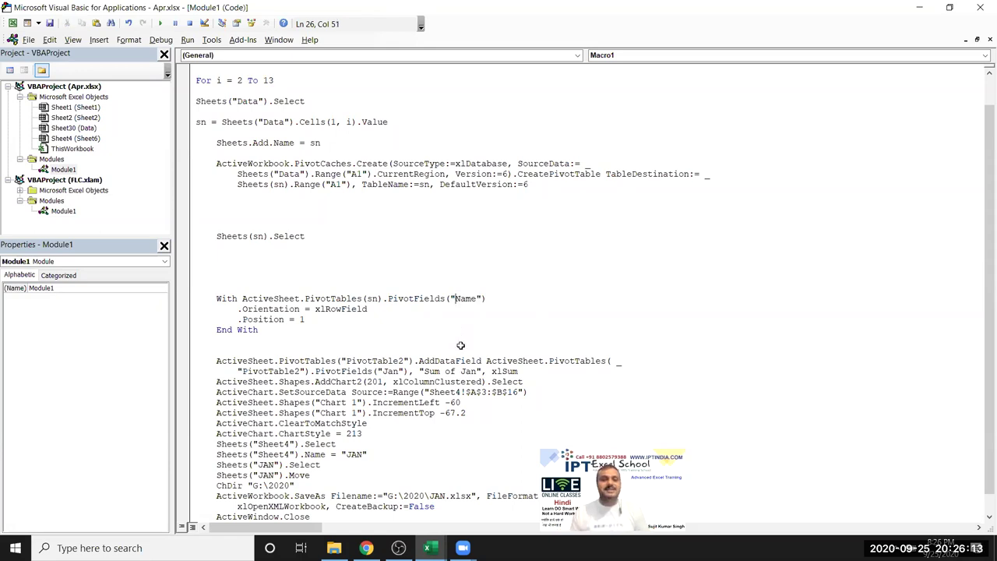
# Step: Check that cell A1 on the Data sheet holds the Name header
pyautogui.hotkey('alt', 'F11')
pyautogui.click(110, 511)
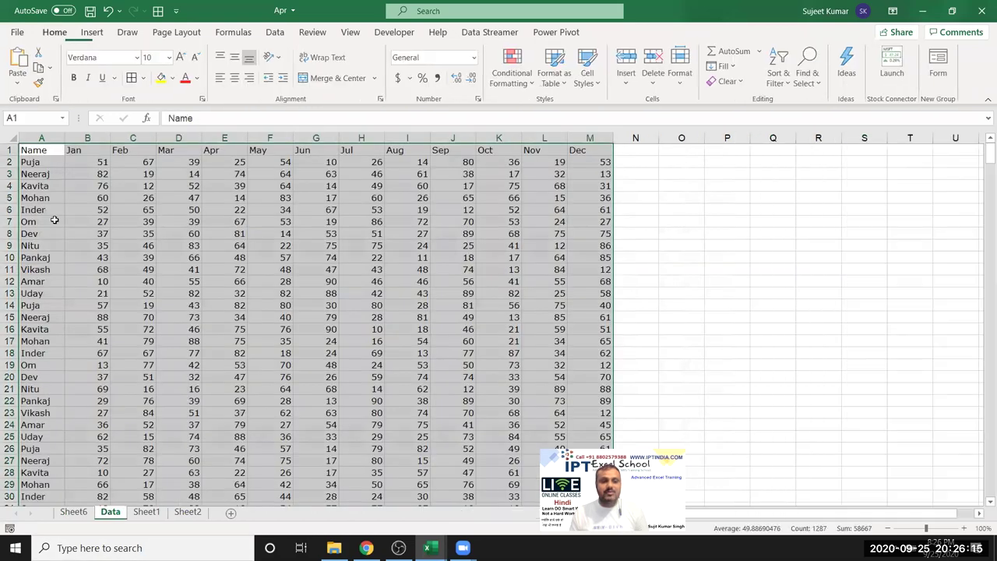
pyautogui.click(43, 150)
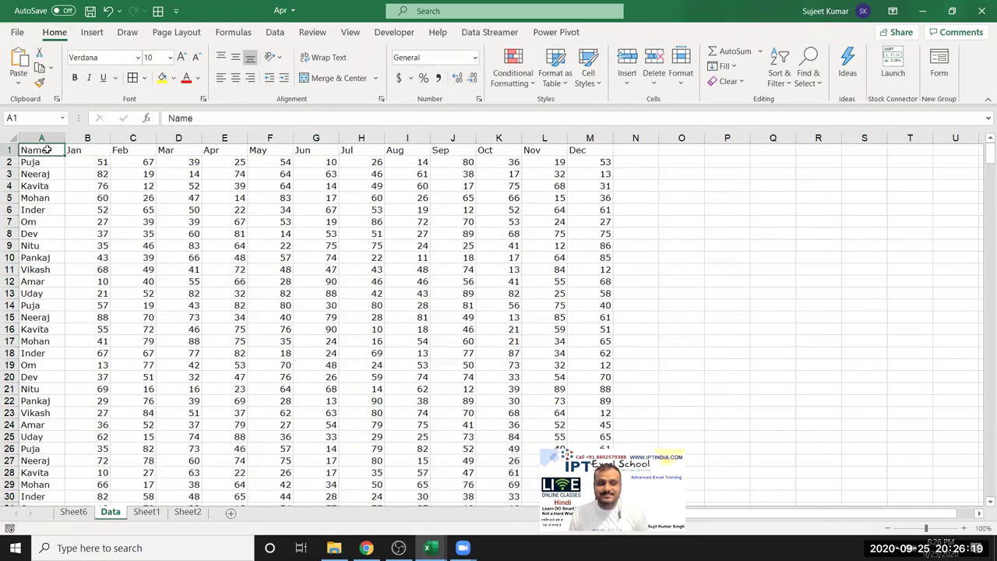
pyautogui.hotkey('alt', 'F11')
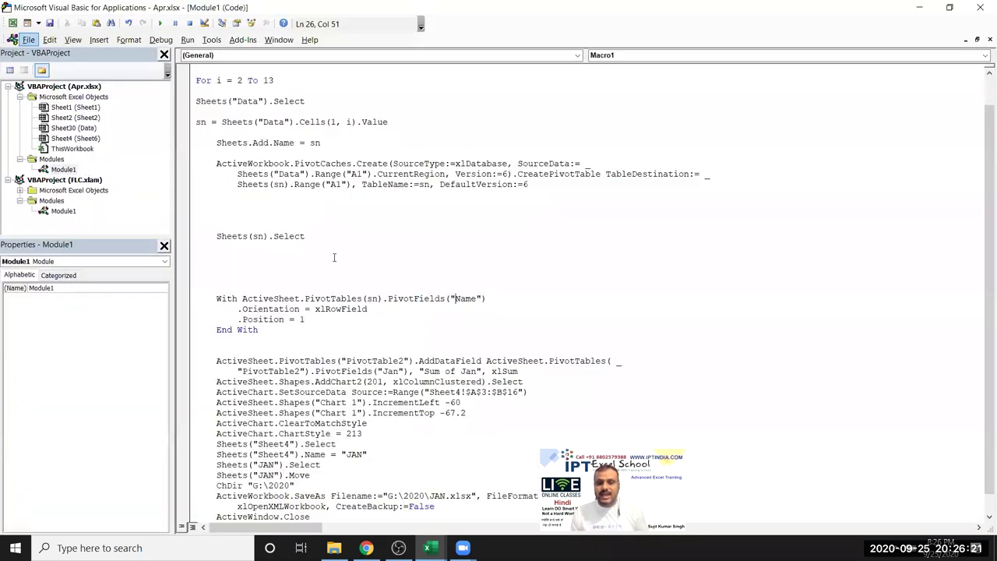
# Step: Replace "Name" in PivotFields() with Sheets("Data").Range("A1").Value
pyautogui.press('Escape')
pyautogui.hotkey('alt', 'Left')
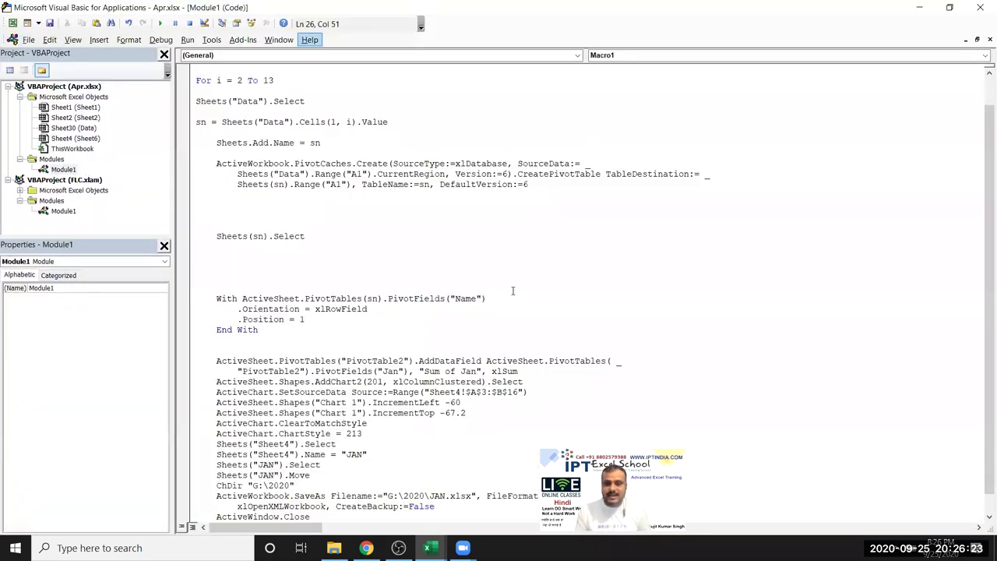
pyautogui.press('Escape')
pyautogui.press('Left')
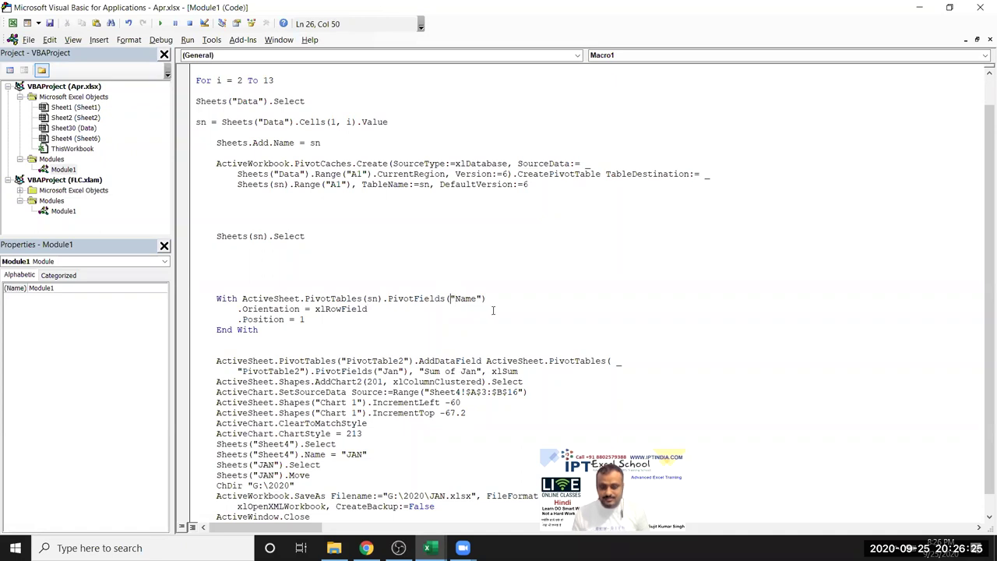
pyautogui.press('Delete')
pyautogui.press('Delete')
pyautogui.press('Delete')
pyautogui.press('Delete')
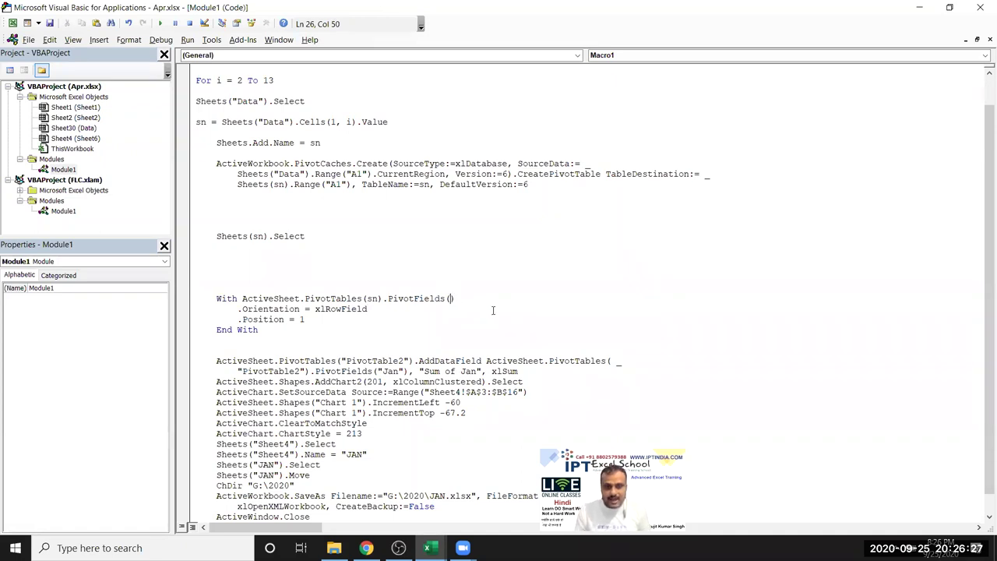
pyautogui.write('range("A1").va')
pyautogui.press('Tab')
pyautogui.click(449, 300)
pyautogui.write('sheets("Data")')
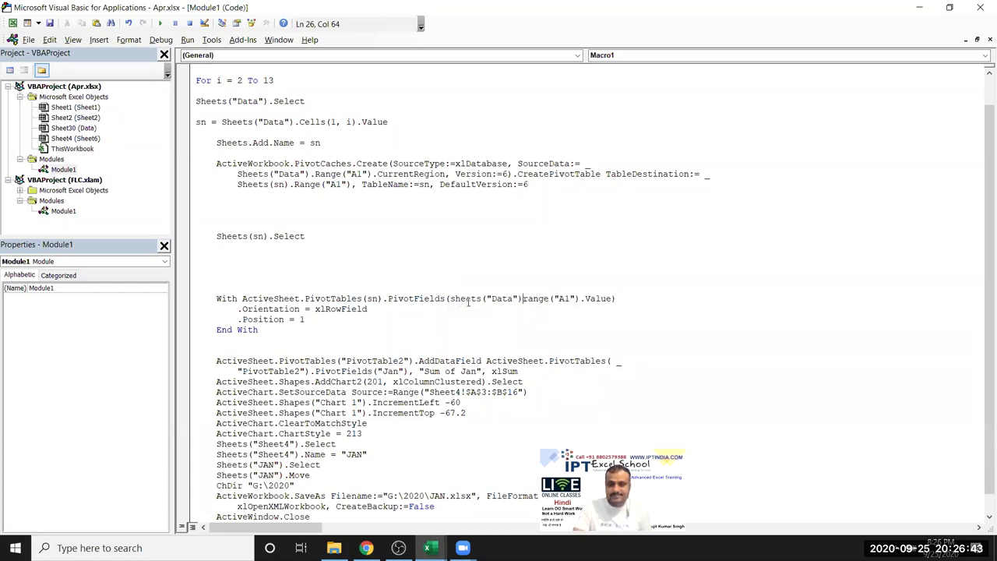
pyautogui.write('.')
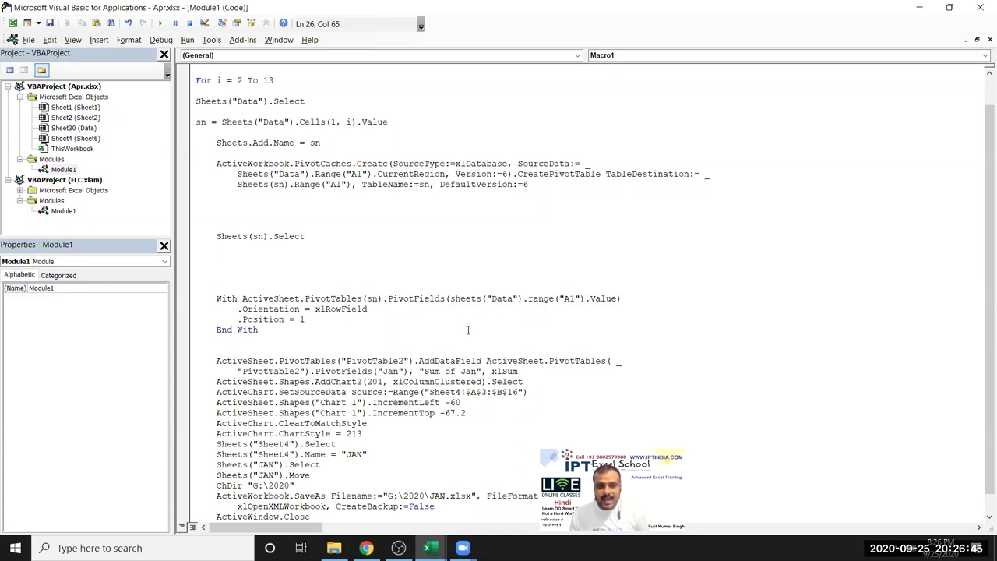
pyautogui.click(468, 330)
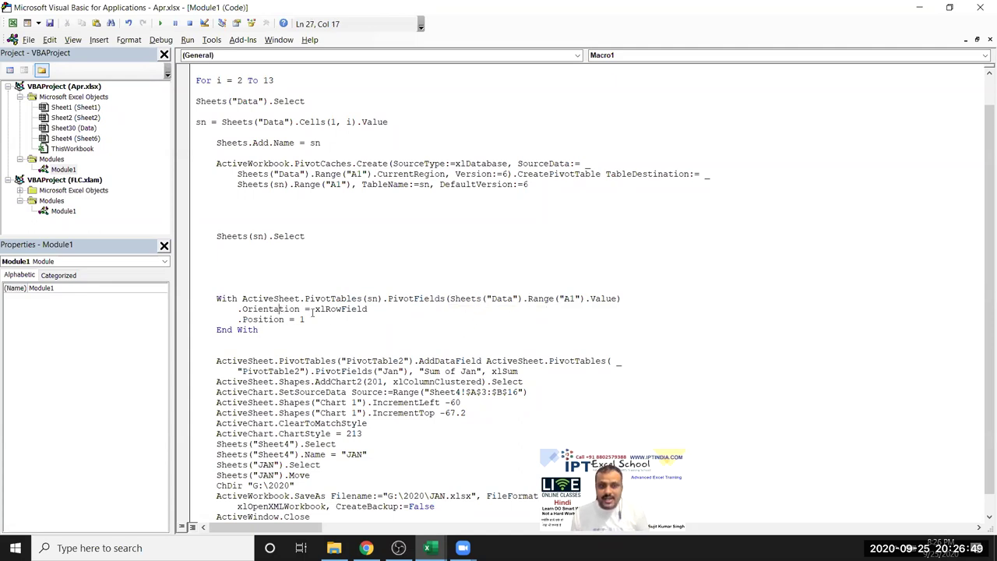
# Step: Add a blank line and replace the first PivotTable2 in the AddDataField line with sn
pyautogui.doubleClick(340, 309)
pyautogui.click(307, 319)
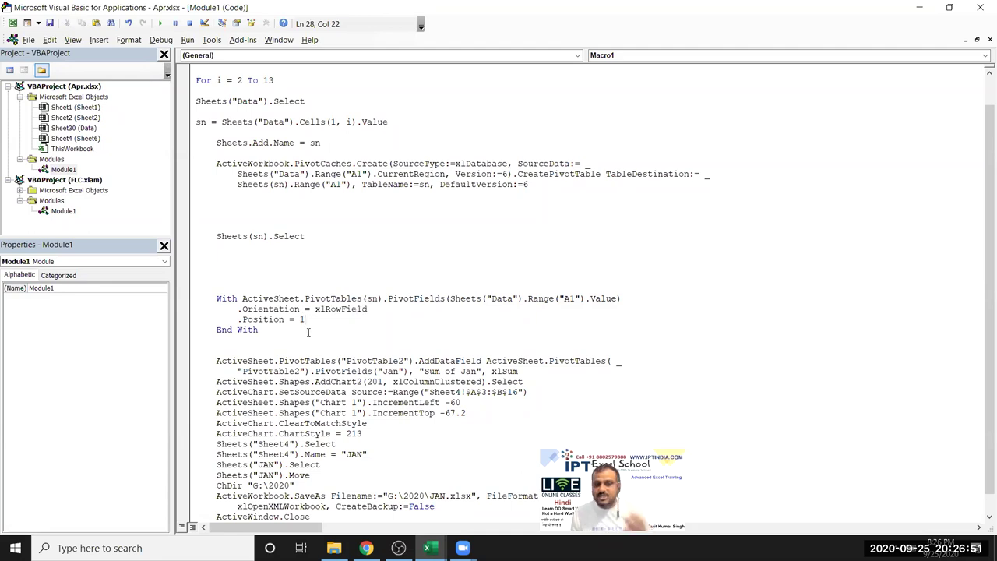
pyautogui.scroll(-1, 308, 332)
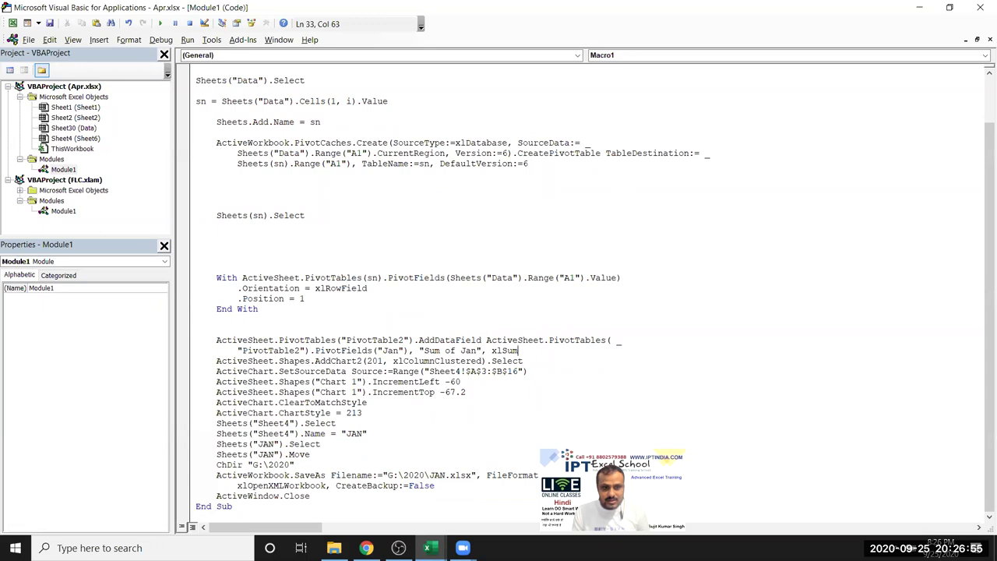
pyautogui.press('Return')
pyautogui.press('Return')
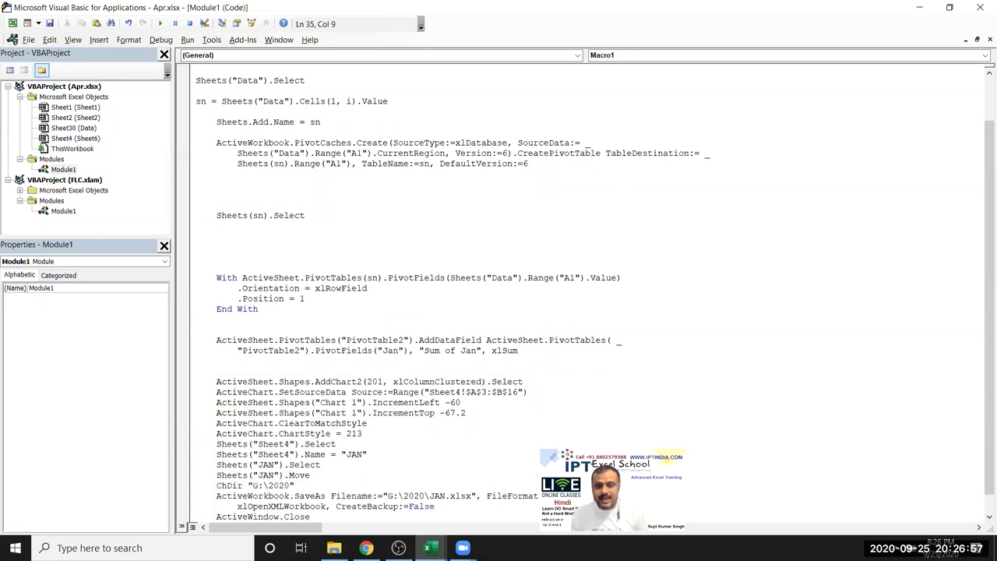
pyautogui.moveTo(342, 340); pyautogui.dragTo(409, 341)
pyautogui.write('sn')
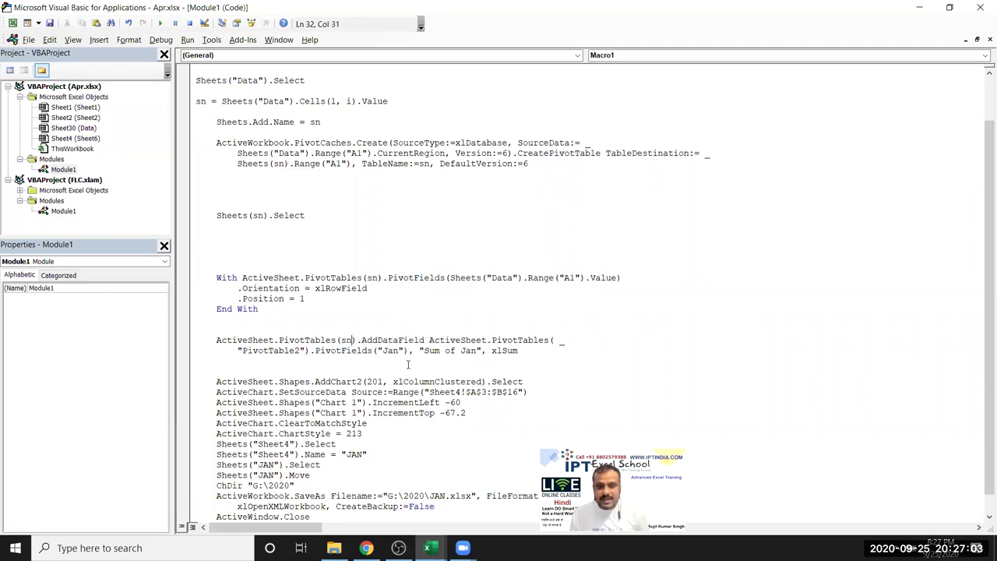
pyautogui.doubleClick(419, 341)
# Step: Review the xlRowField and PivotFields settings, then switch to the workbook
pyautogui.hotkey('alt', 'F11')
pyautogui.hotkey('alt', 'F11')
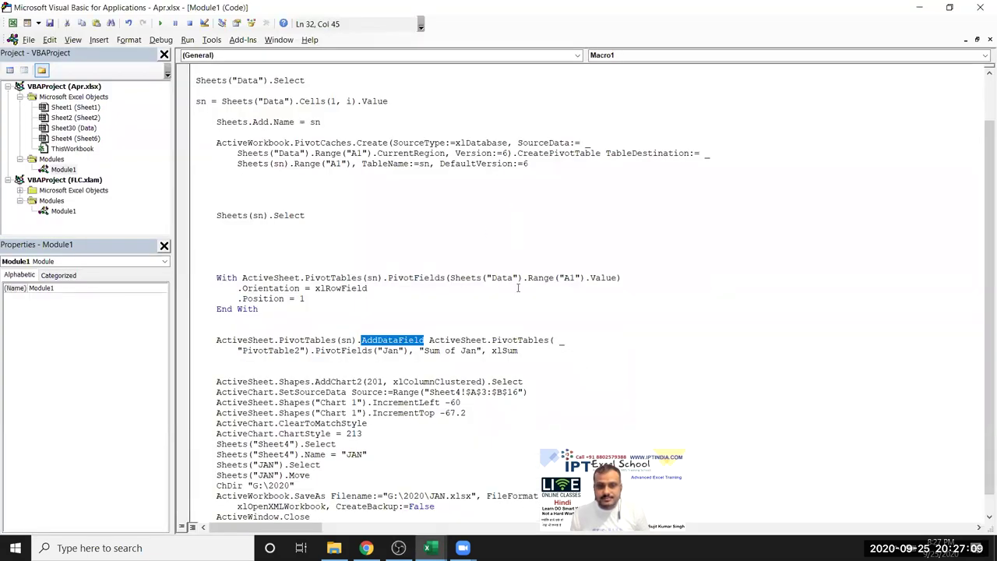
pyautogui.doubleClick(337, 289)
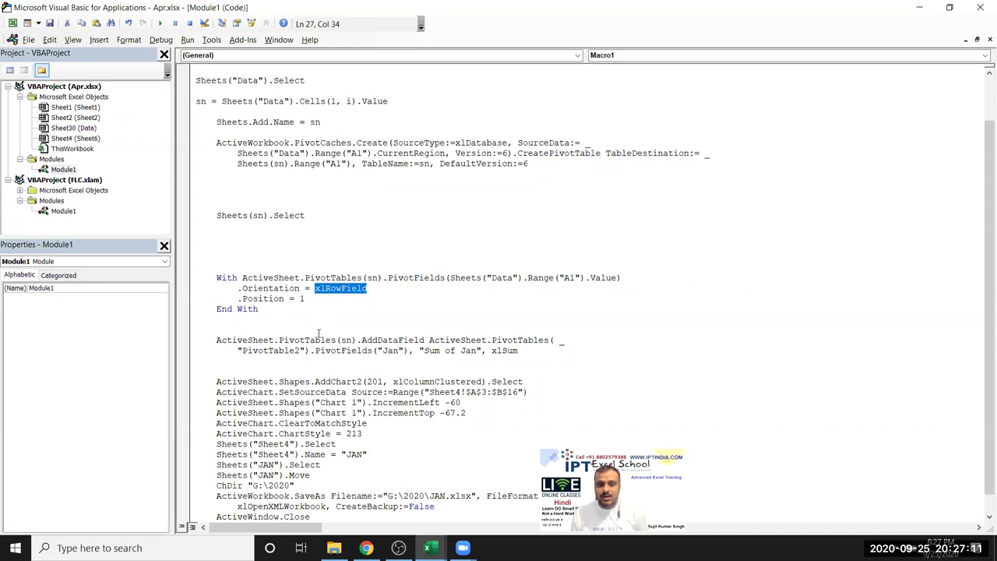
pyautogui.doubleClick(426, 279)
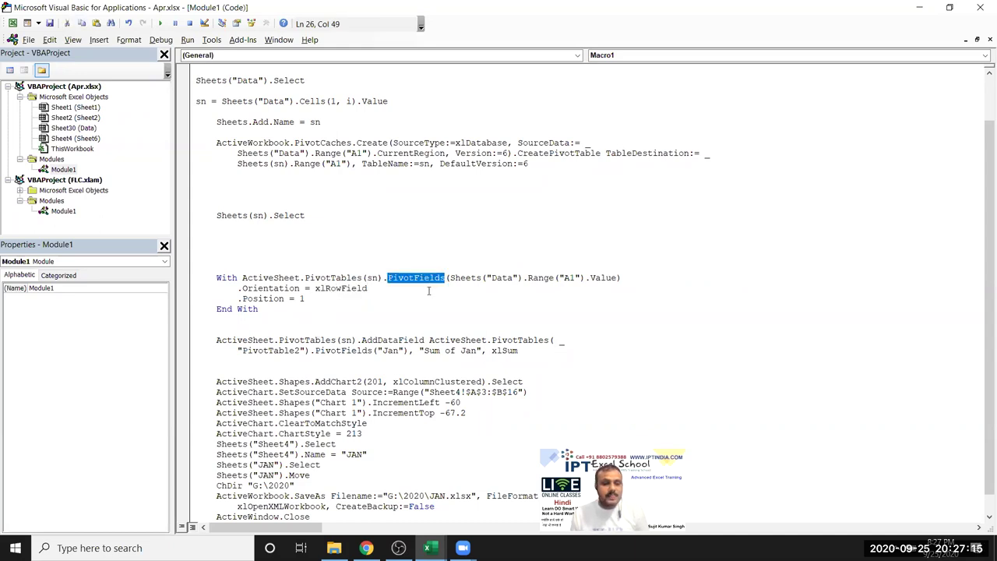
pyautogui.doubleClick(363, 289)
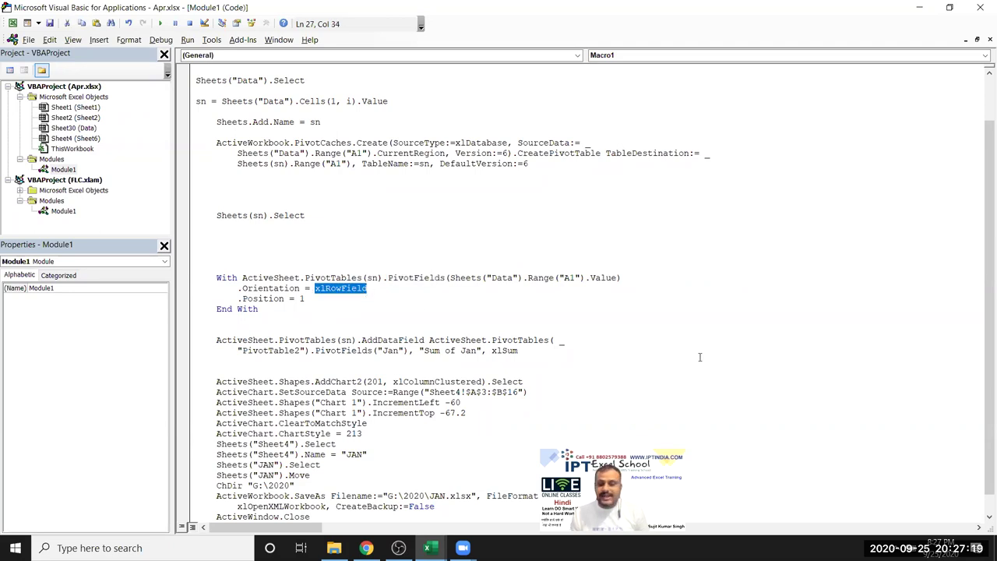
pyautogui.hotkey('alt', 'F11')
# Step: View the generated pivot table on Sheet6
pyautogui.press('alt')
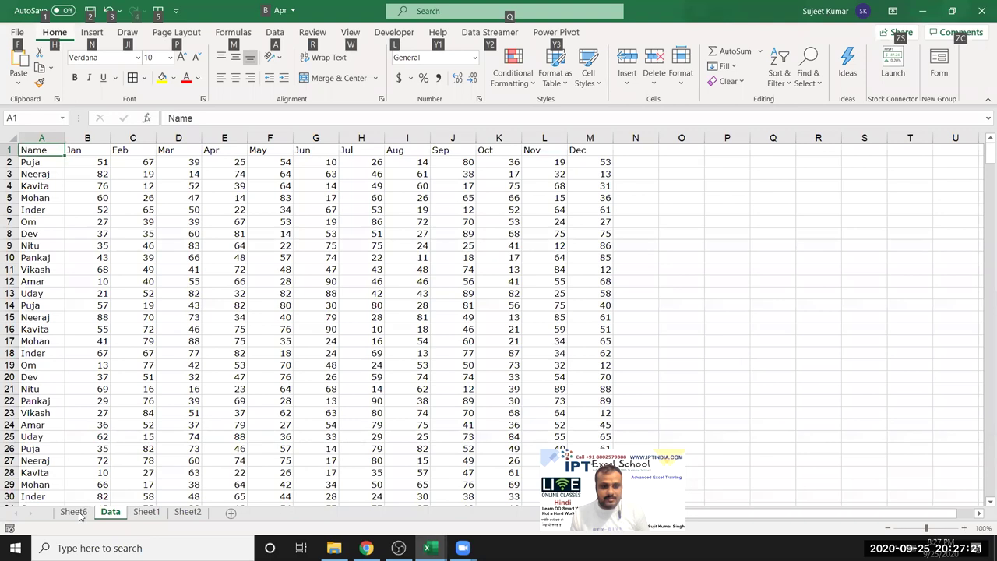
pyautogui.click(77, 513)
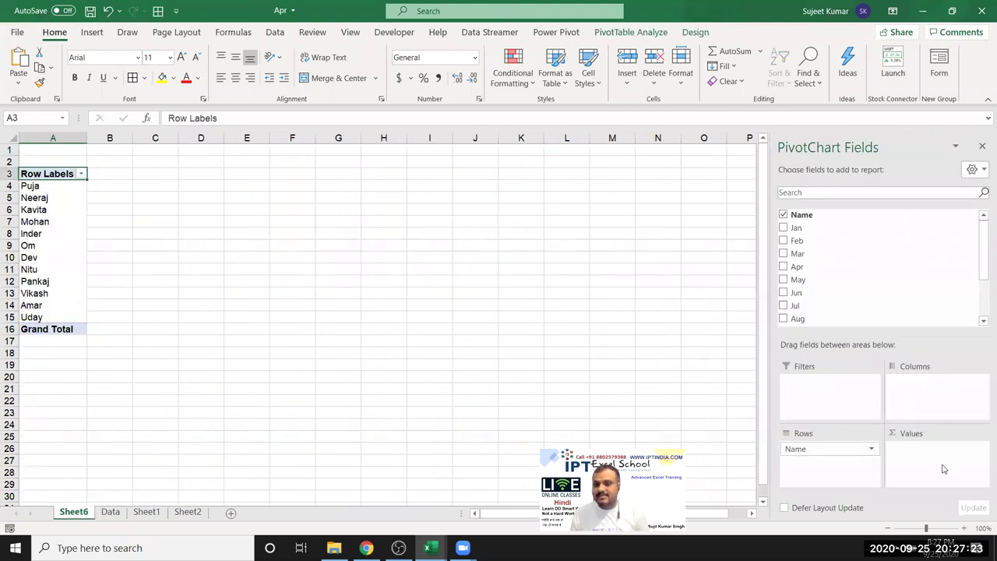
pyautogui.hotkey('alt', 'Tab')
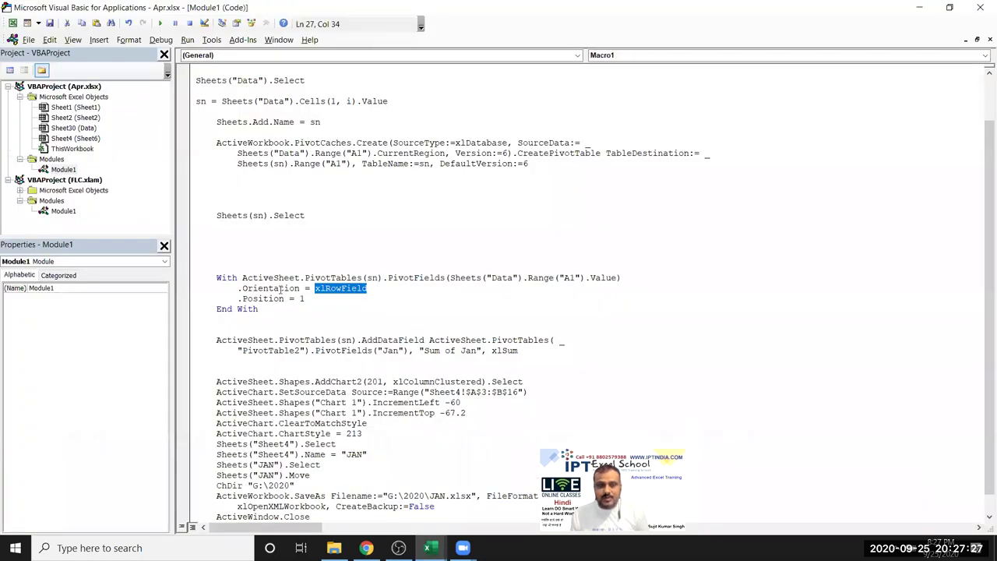
# Step: Replace the second PivotTable2 in the AddDataField line with sn
pyautogui.doubleClick(276, 278)
pyautogui.doubleClick(335, 278)
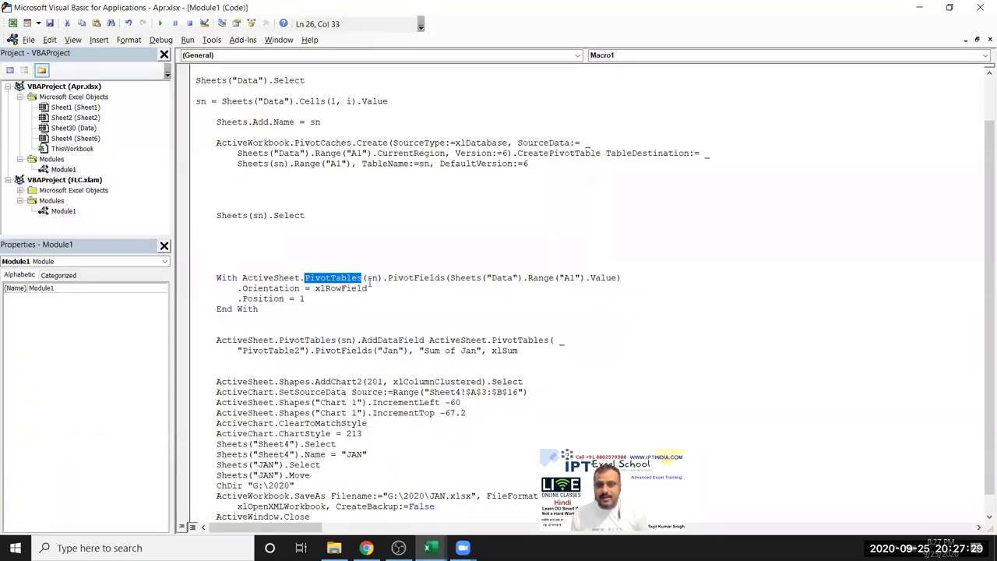
pyautogui.doubleClick(372, 278)
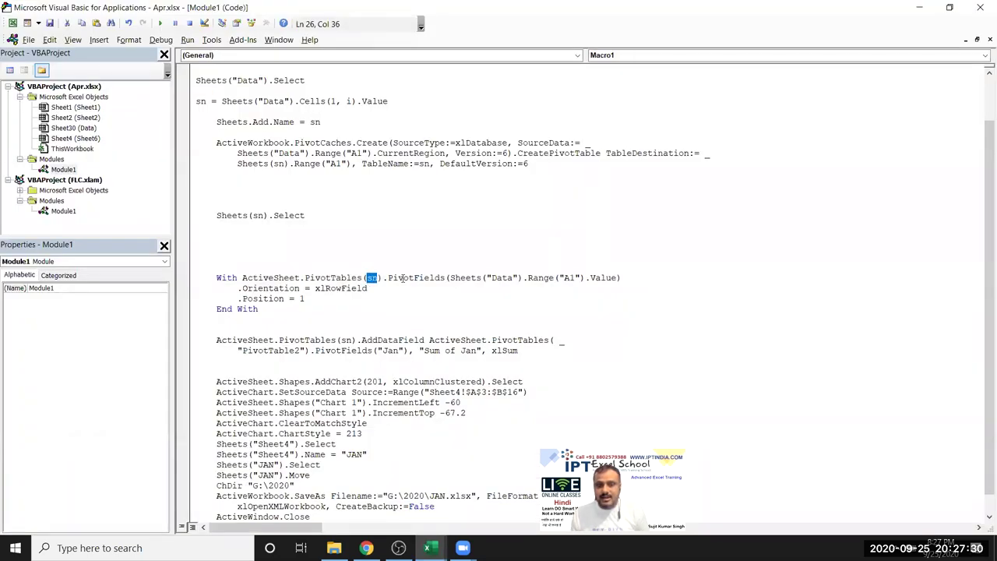
pyautogui.doubleClick(370, 341)
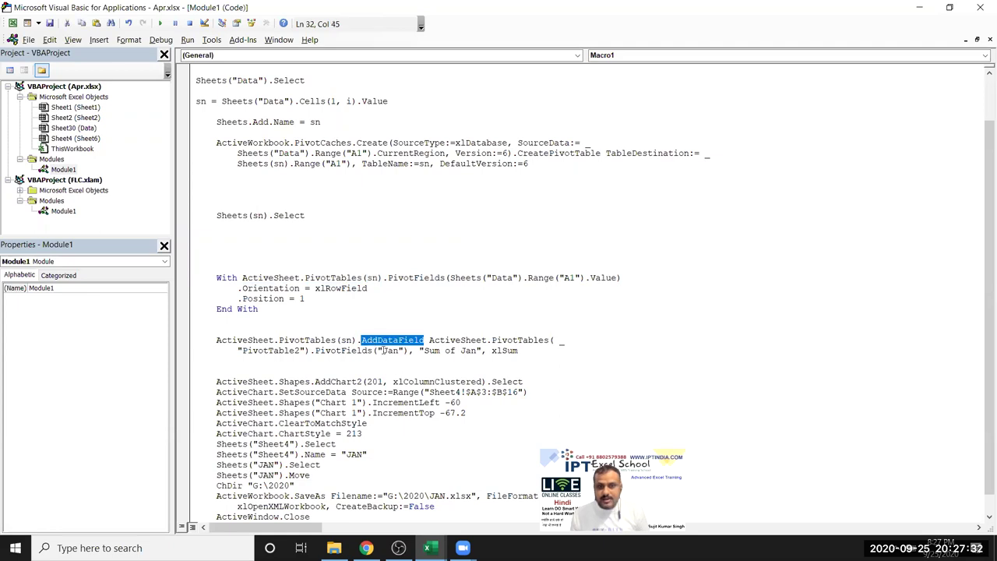
pyautogui.doubleClick(460, 341)
pyautogui.doubleClick(511, 340)
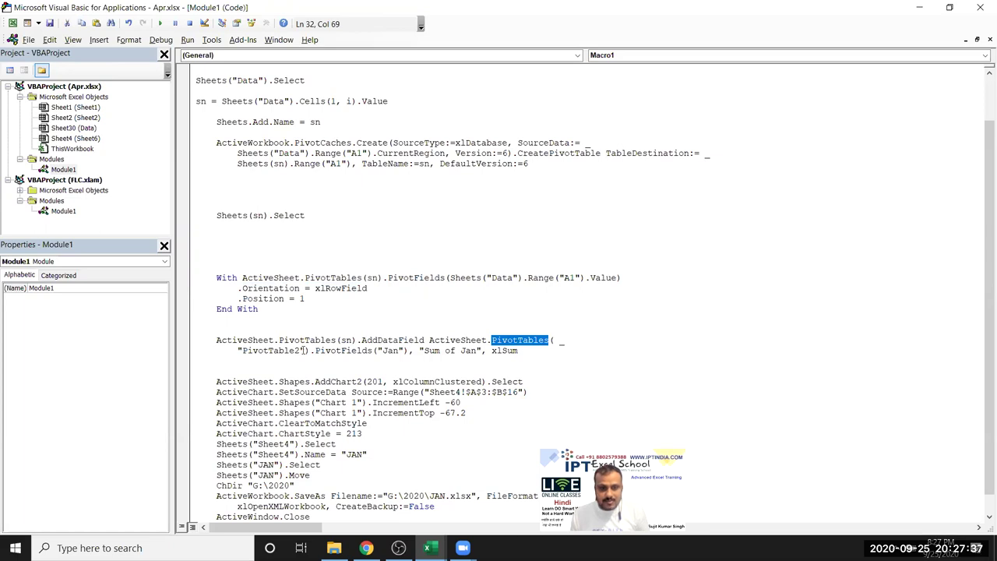
pyautogui.moveTo(306, 350); pyautogui.dragTo(238, 352)
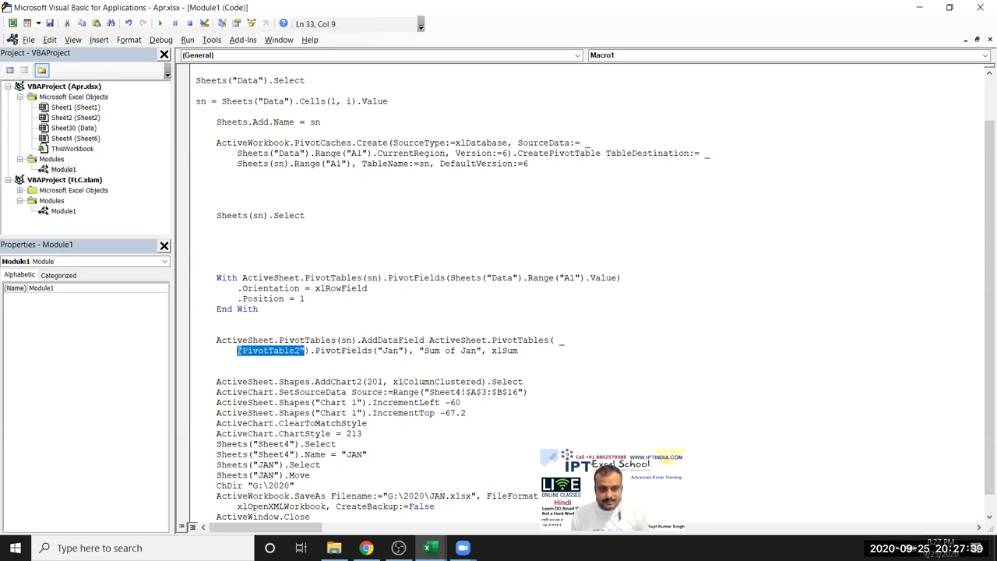
pyautogui.write('sn')
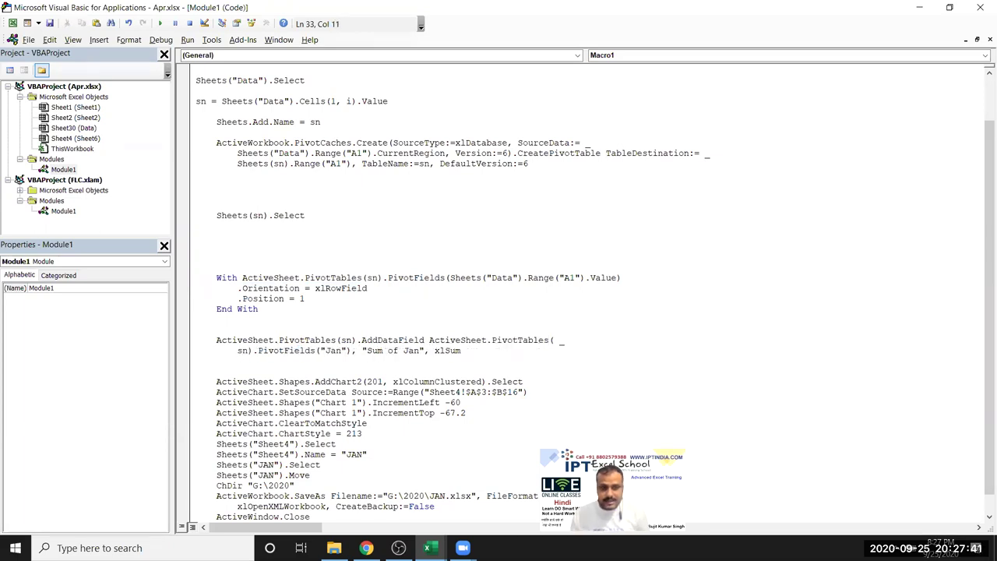
pyautogui.press('Down')
# Step: Replace the "Jan" field name with Sheets("Data").Cells(1, i).Value
pyautogui.doubleClick(284, 351)
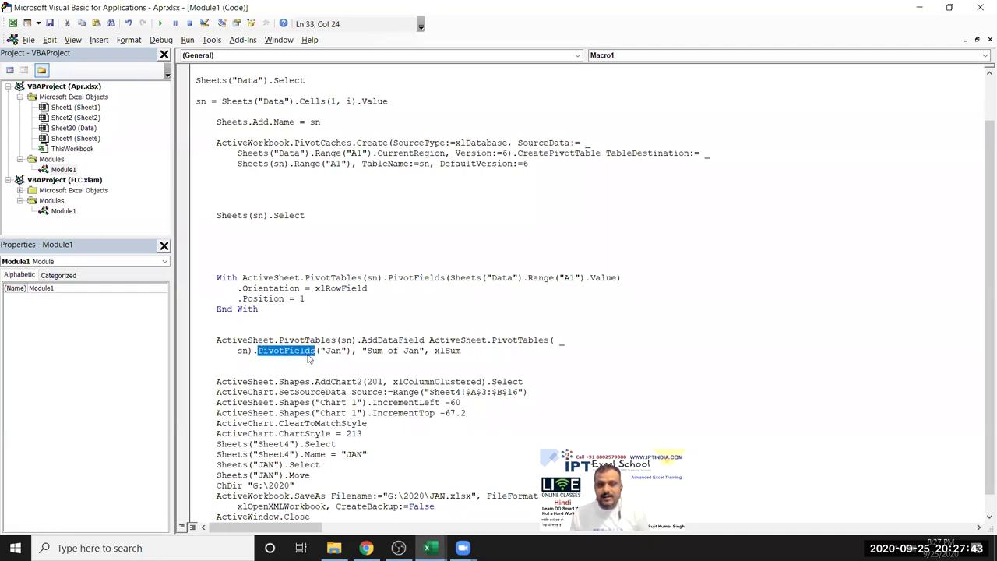
pyautogui.doubleClick(334, 351)
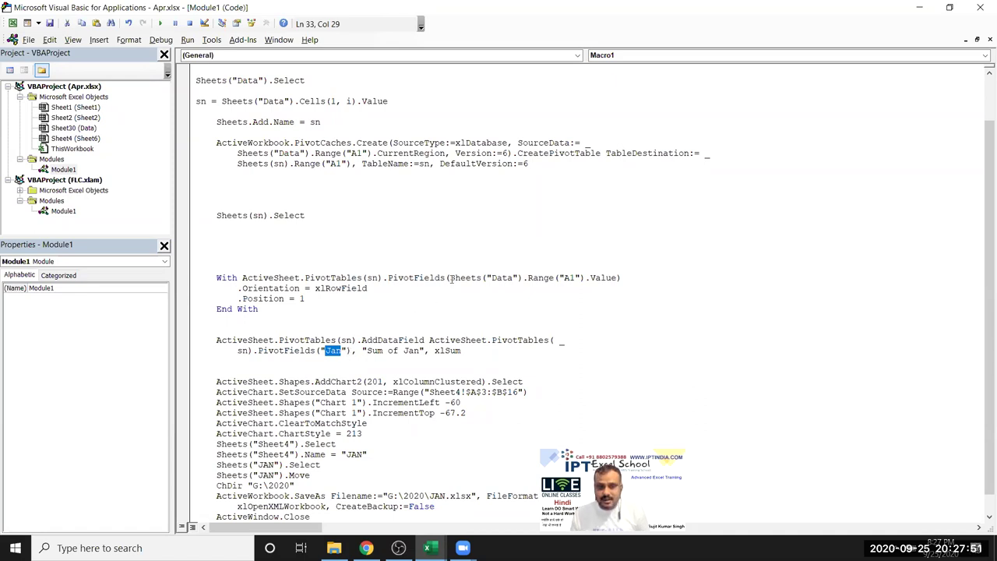
pyautogui.moveTo(450, 278); pyautogui.dragTo(523, 279)
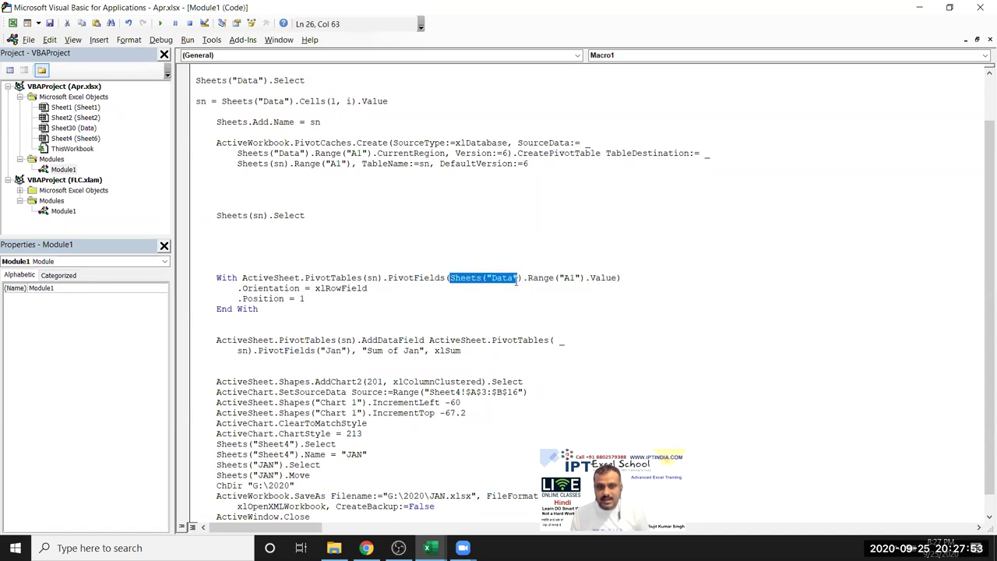
pyautogui.click(437, 209)
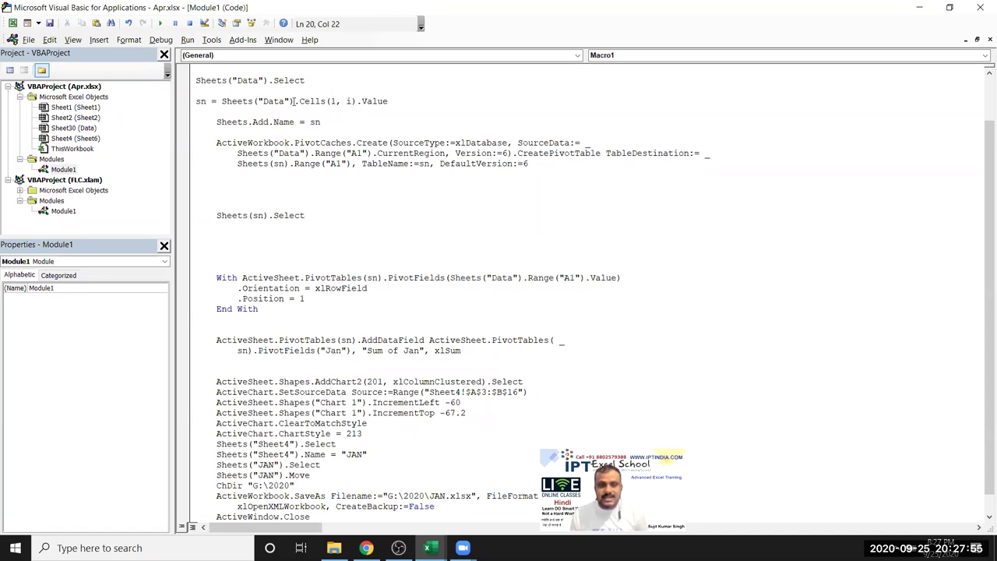
pyautogui.moveTo(222, 102); pyautogui.dragTo(391, 102)
pyautogui.hotkey('ctrl', 'c')
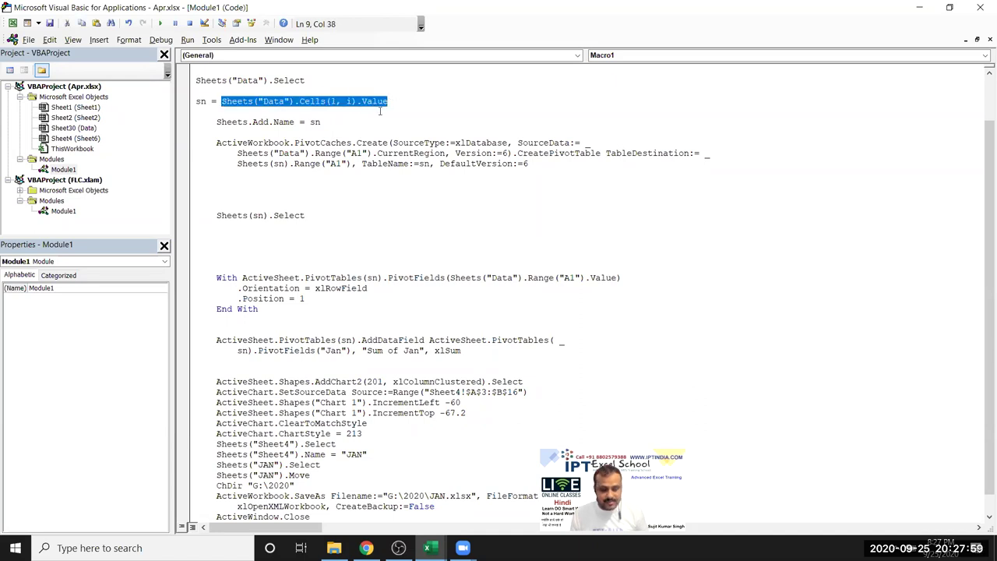
pyautogui.doubleClick(568, 278)
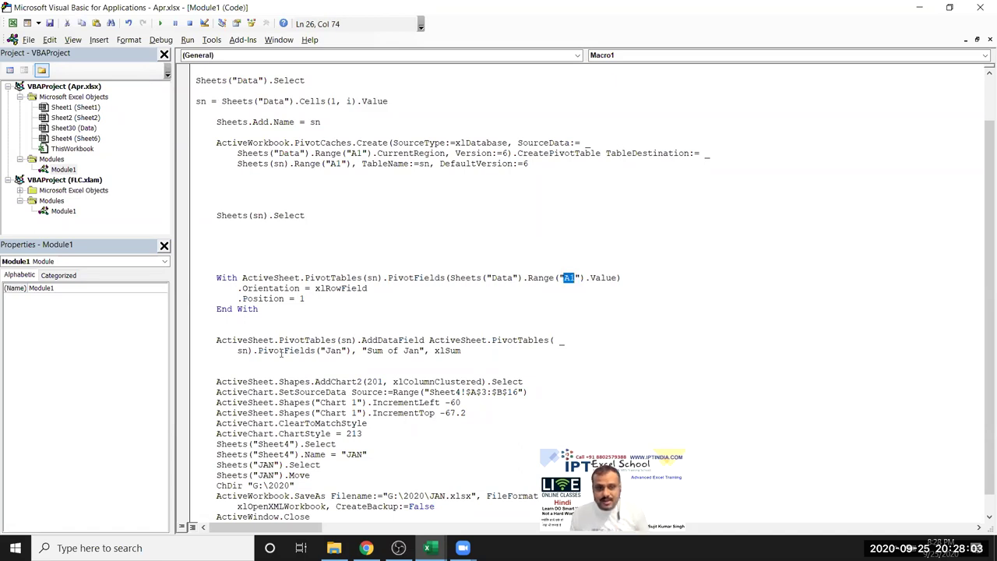
pyautogui.moveTo(318, 352); pyautogui.dragTo(348, 351)
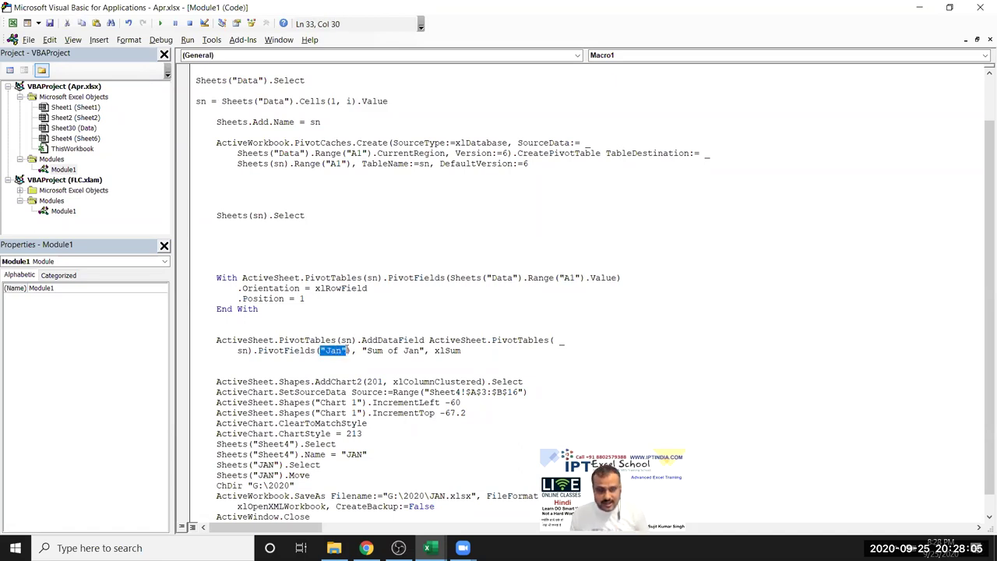
pyautogui.hotkey('ctrl', 'v')
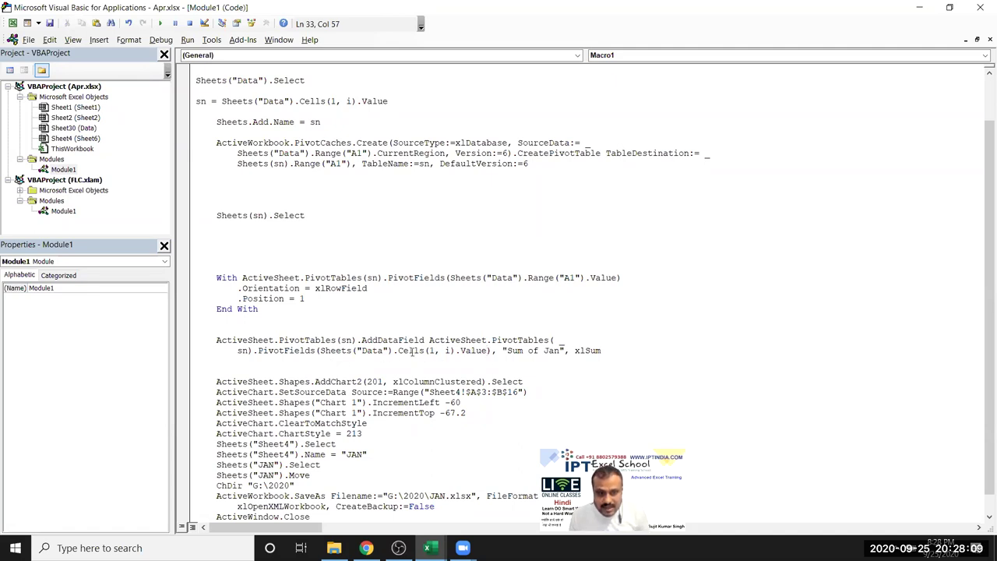
# Step: Set the caption to "Sum of " & Sheets("Data").Cells(1, i).Value
pyautogui.click(505, 369)
pyautogui.click(547, 351)
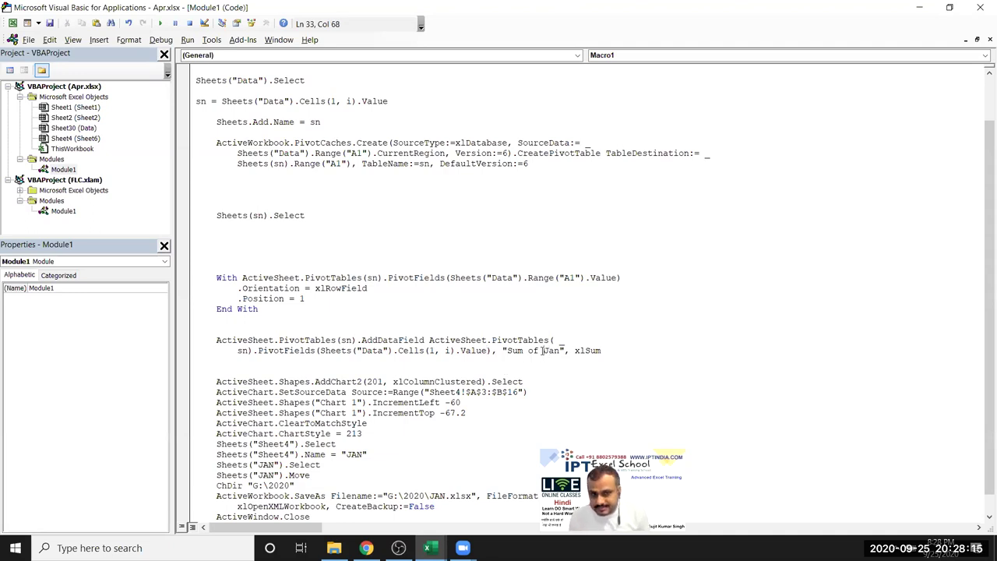
pyautogui.write('" &')
pyautogui.press('BackSpace')
pyautogui.press('BackSpace')
pyautogui.press('BackSpace')
pyautogui.press('BackSpace')
pyautogui.hotkey('ctrl', 'v')
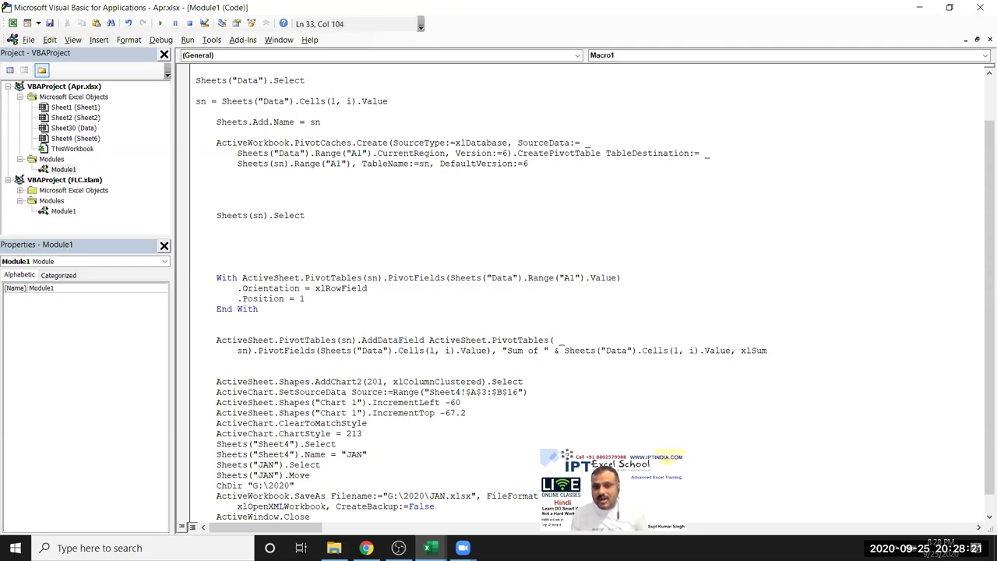
pyautogui.click(783, 371)
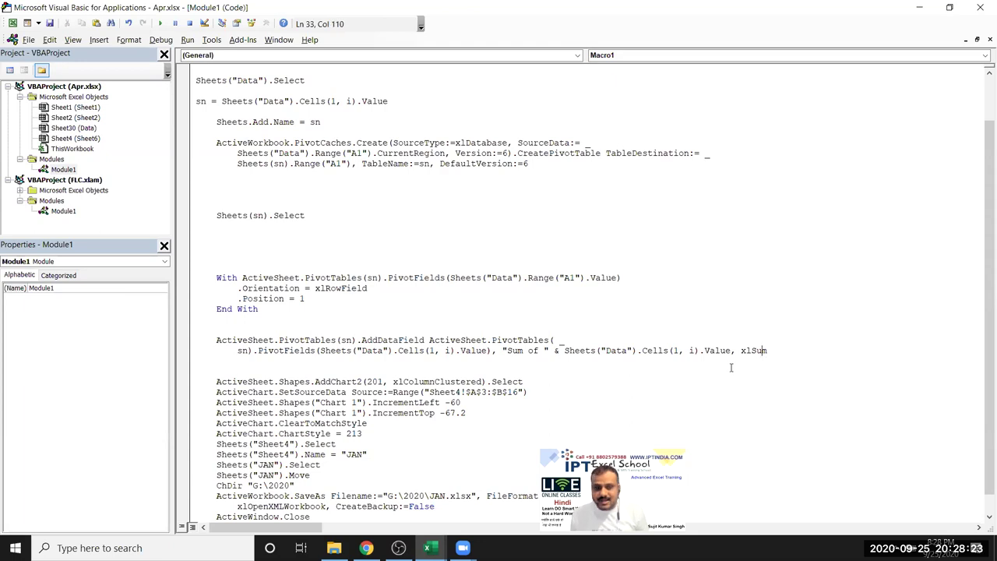
pyautogui.click(299, 362)
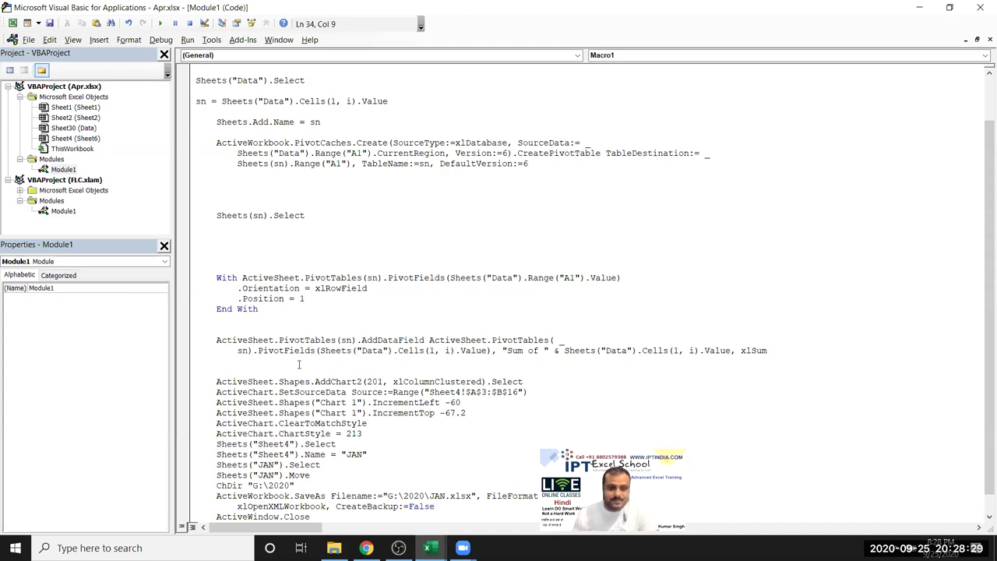
# Step: Review the AddChart2 line and its fixed Sheet4 $A$3:$B$16 chart source
pyautogui.scroll(-1, 248, 432)
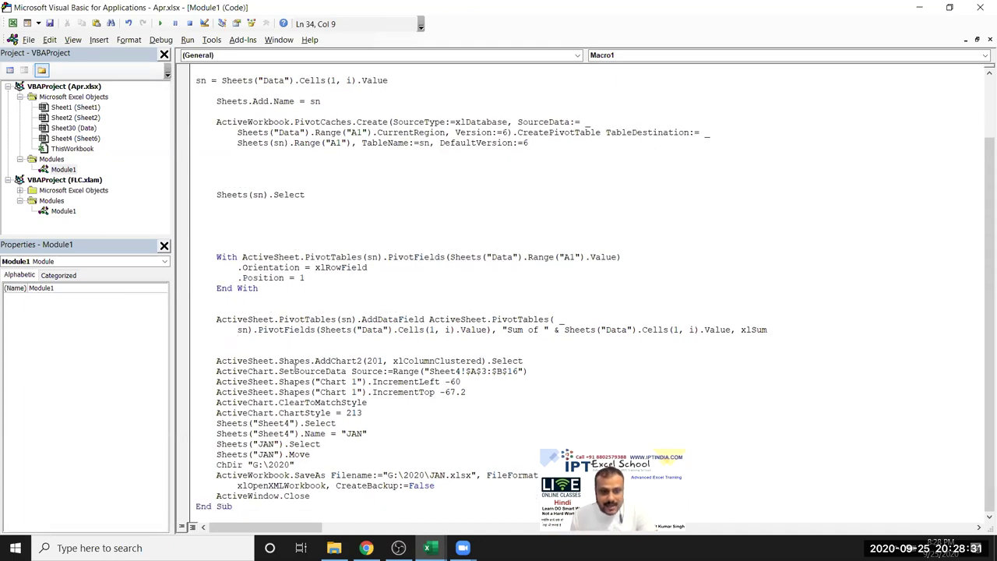
pyautogui.doubleClick(244, 361)
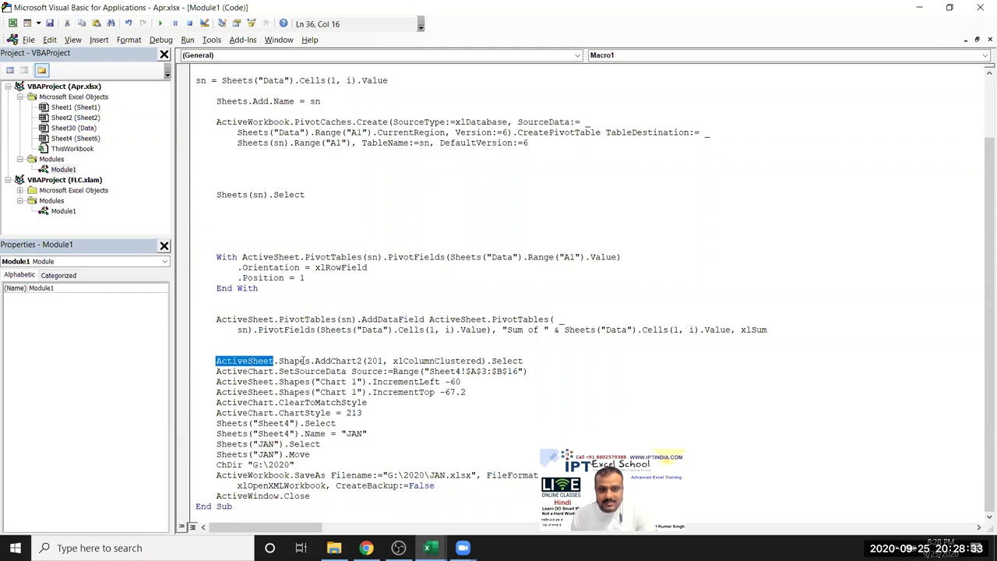
pyautogui.doubleClick(296, 361)
pyautogui.click(299, 361)
pyautogui.doubleClick(341, 361)
pyautogui.click(413, 350)
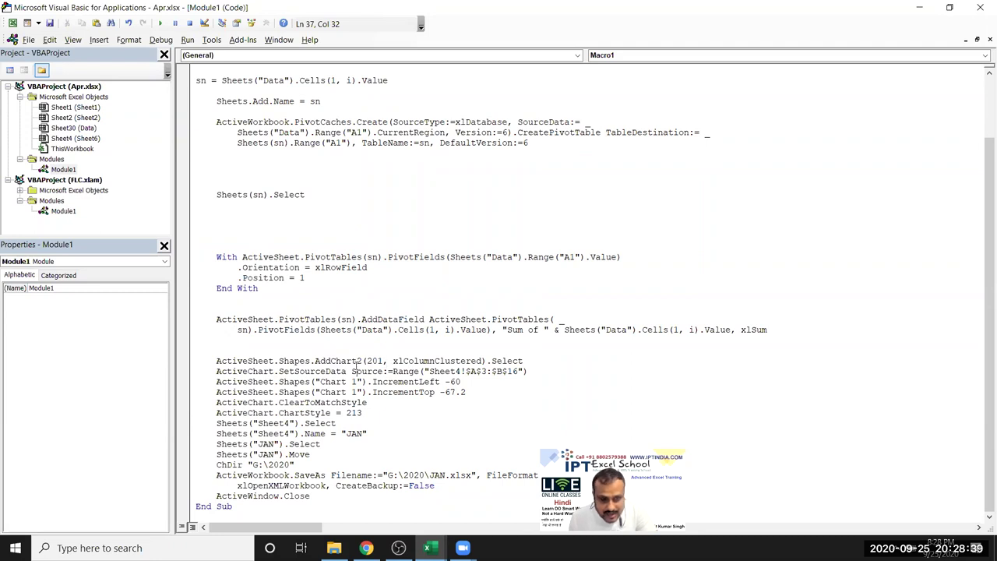
pyautogui.doubleClick(442, 372)
pyautogui.click(475, 370)
pyautogui.doubleClick(475, 371)
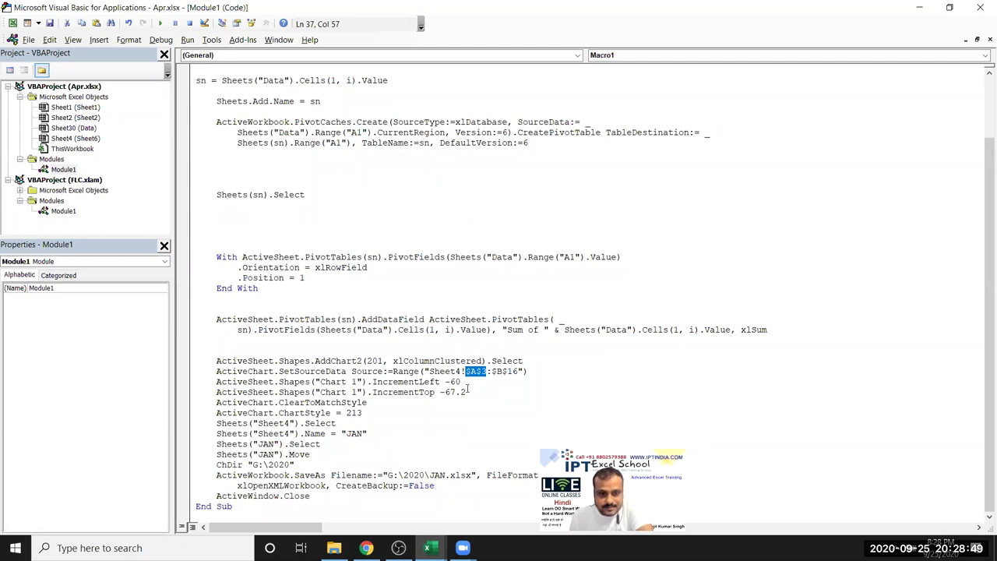
pyautogui.doubleClick(506, 372)
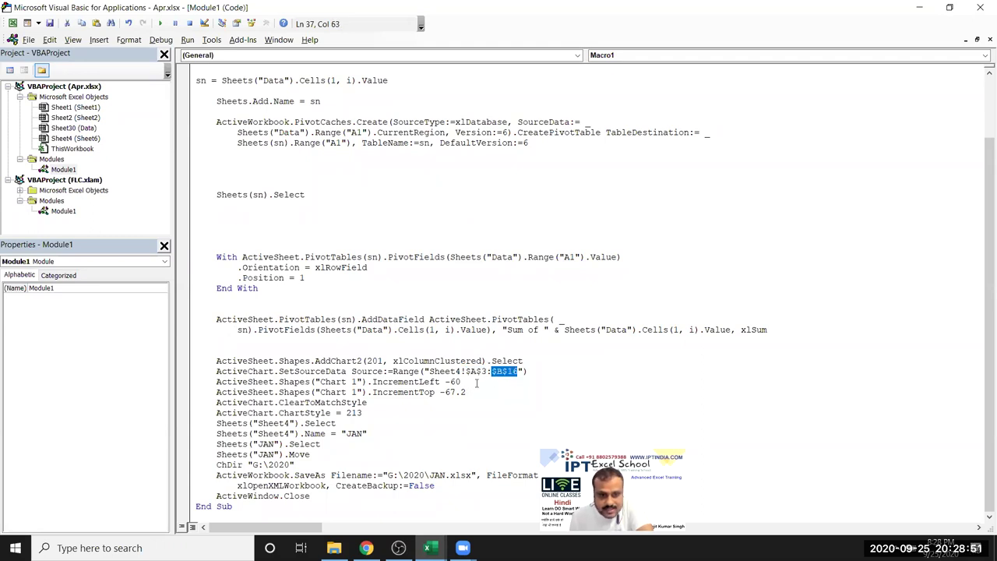
pyautogui.press('Down')
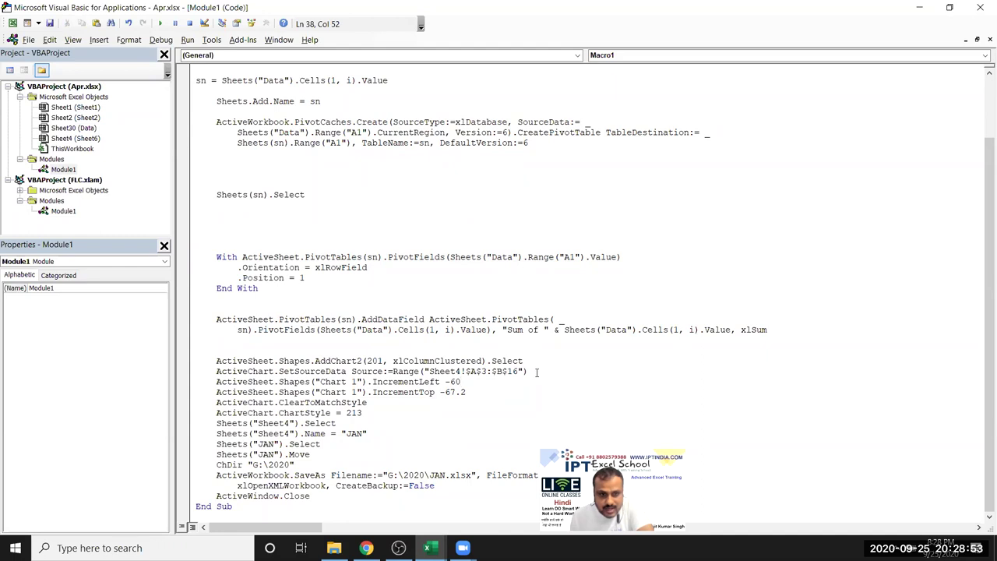
# Step: Delete the fixed ActiveChart.SetSourceData line
pyautogui.click(535, 371)
pyautogui.click(534, 360)
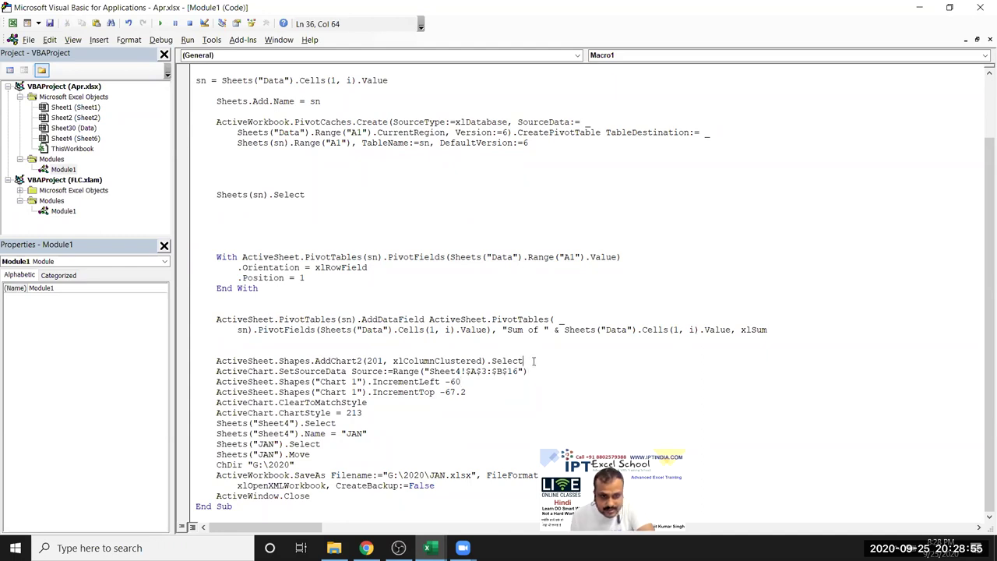
pyautogui.moveTo(535, 371); pyautogui.dragTo(211, 371)
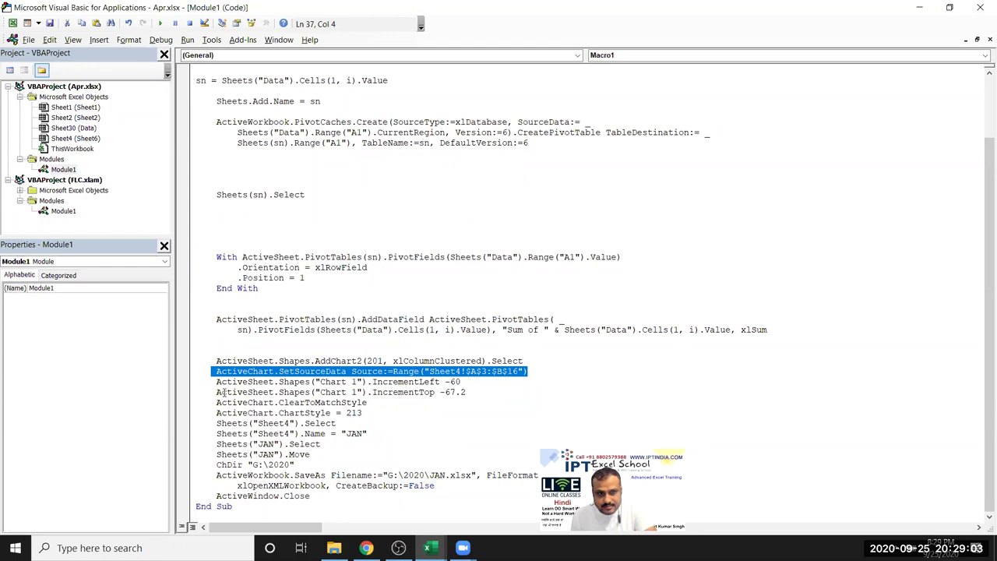
pyautogui.press('Delete')
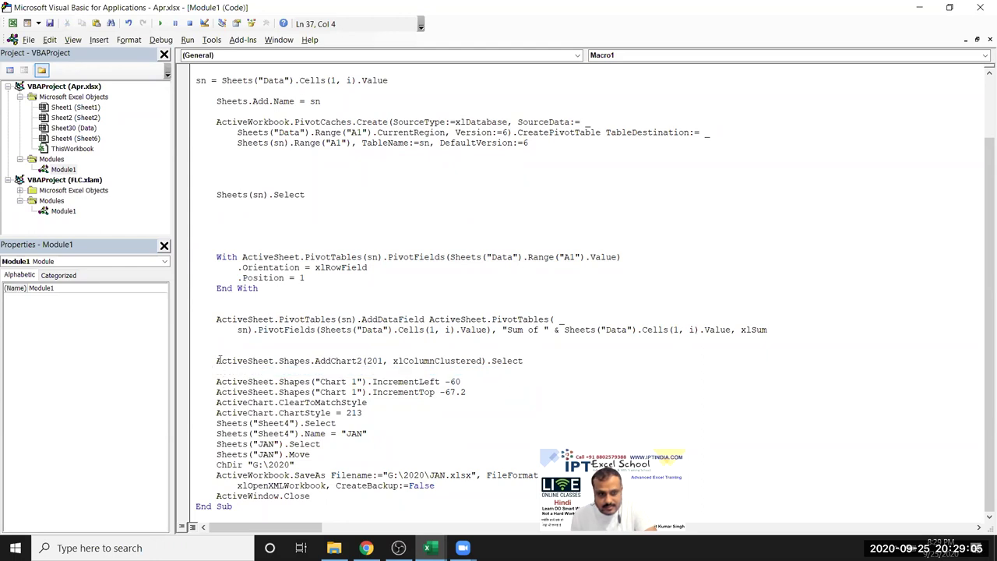
# Step: Add a Range("A3").Select line above the AddChart2 line
pyautogui.click(219, 361)
pyautogui.press('Up')
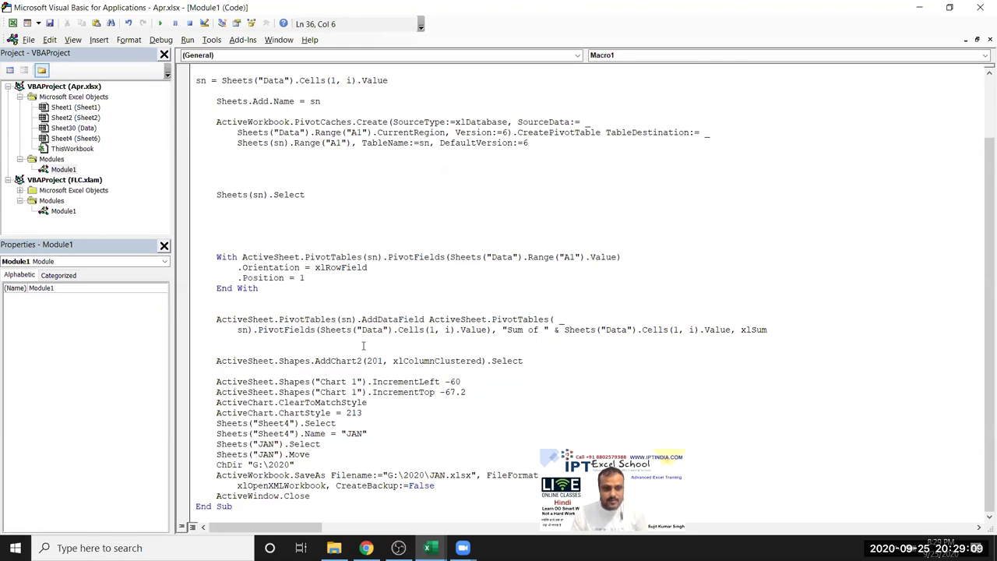
pyautogui.write('range')
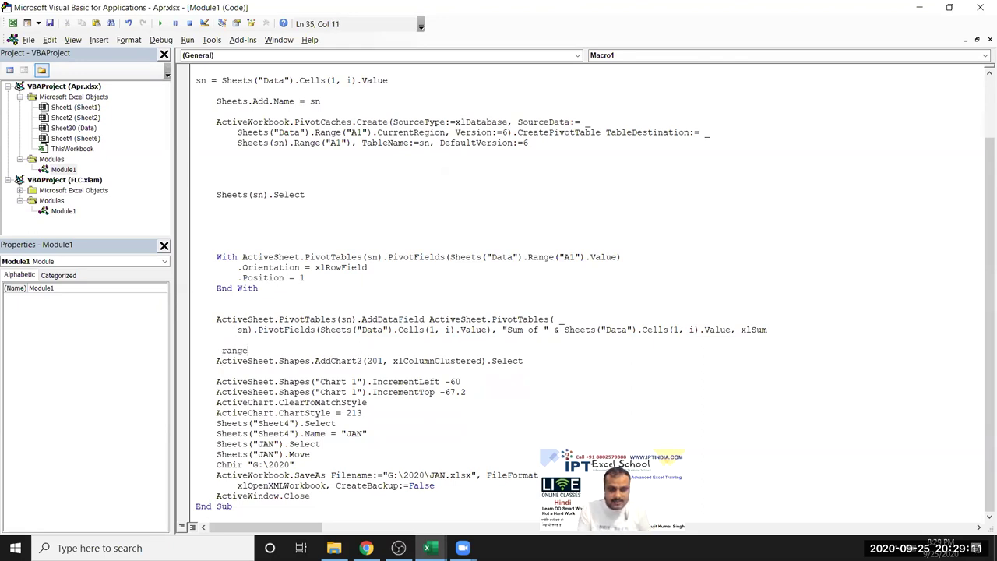
pyautogui.write('("A3").se')
pyautogui.press('Tab')
pyautogui.press('Down')
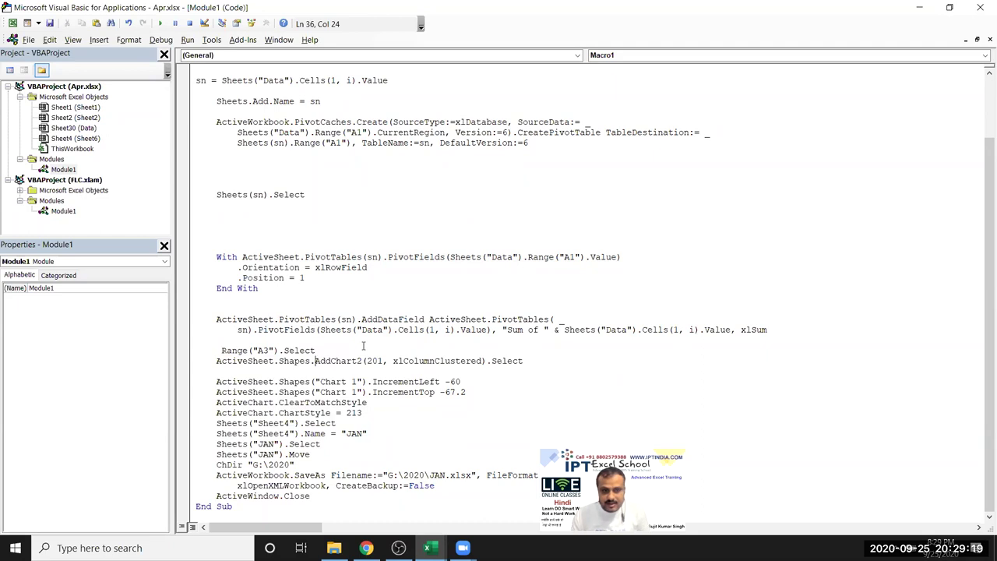
pyautogui.press('Down')
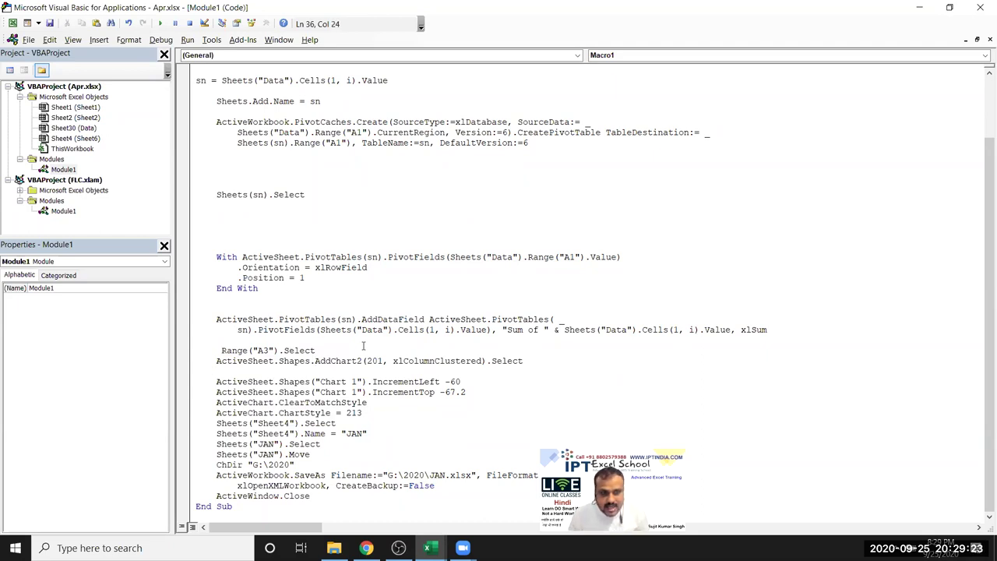
# Step: Add the Jan field to the pivot table values as Sum of Jan
pyautogui.hotkey('alt', 'F11')
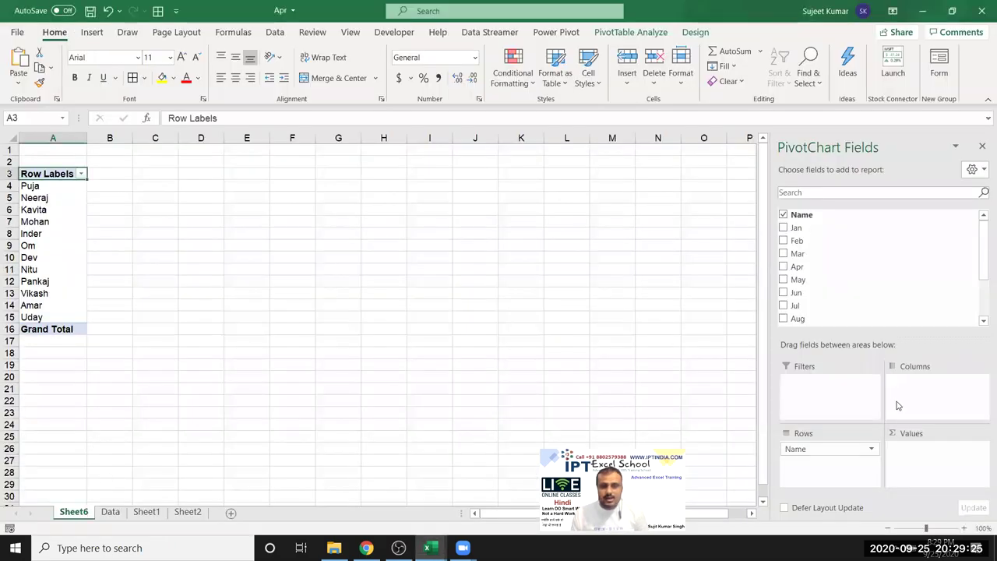
pyautogui.moveTo(796, 228)
pyautogui.mouseDown()
pyautogui.moveTo(851, 477)
pyautogui.moveTo(829, 478)
pyautogui.mouseUp()
pyautogui.hotkey('alt', 't')
pyautogui.press('m')
pyautogui.press('r')
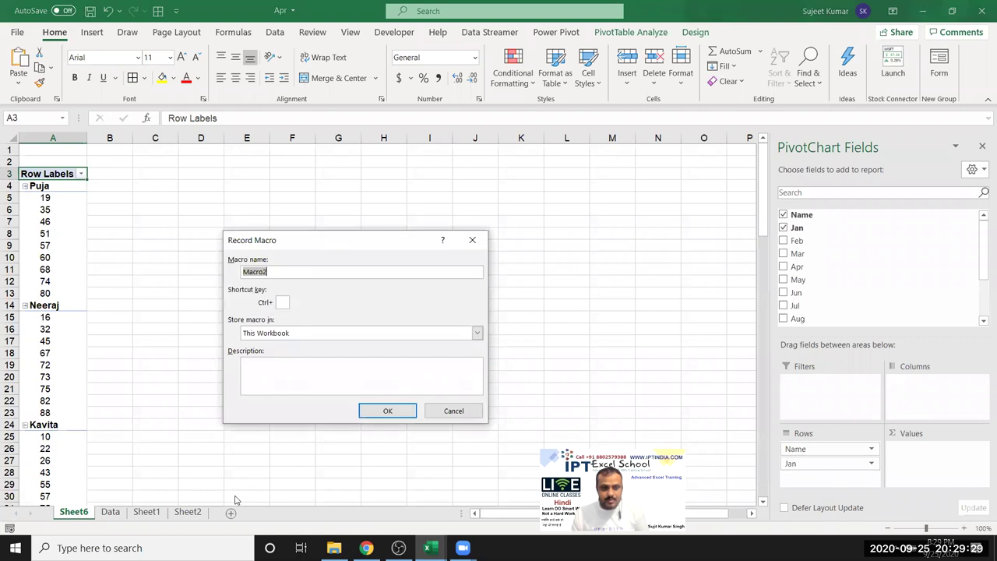
pyautogui.press('Escape')
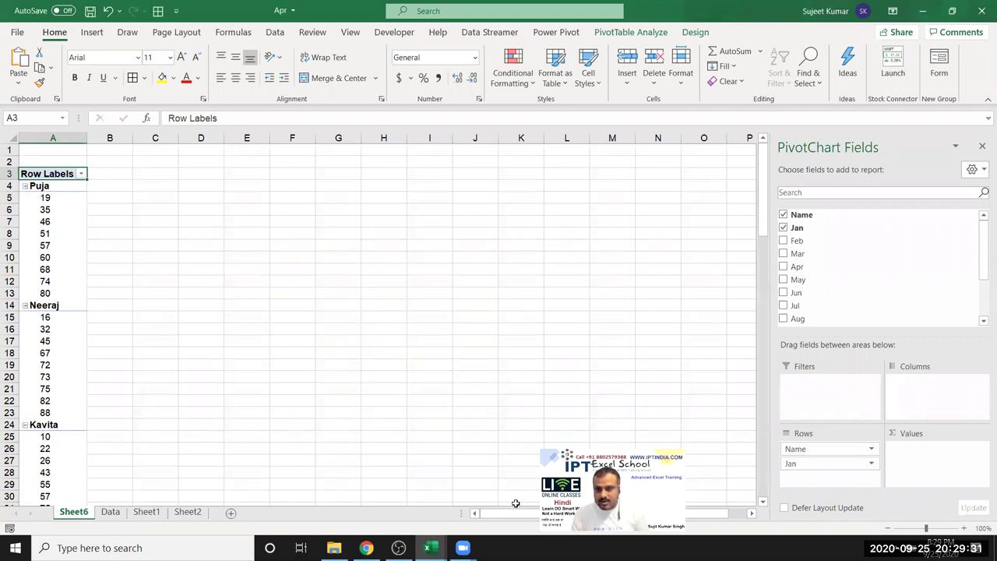
pyautogui.moveTo(516, 503); pyautogui.dragTo(854, 482)
# Step: Start recording a macro and insert a clustered column PivotChart
pyautogui.click(9, 528)
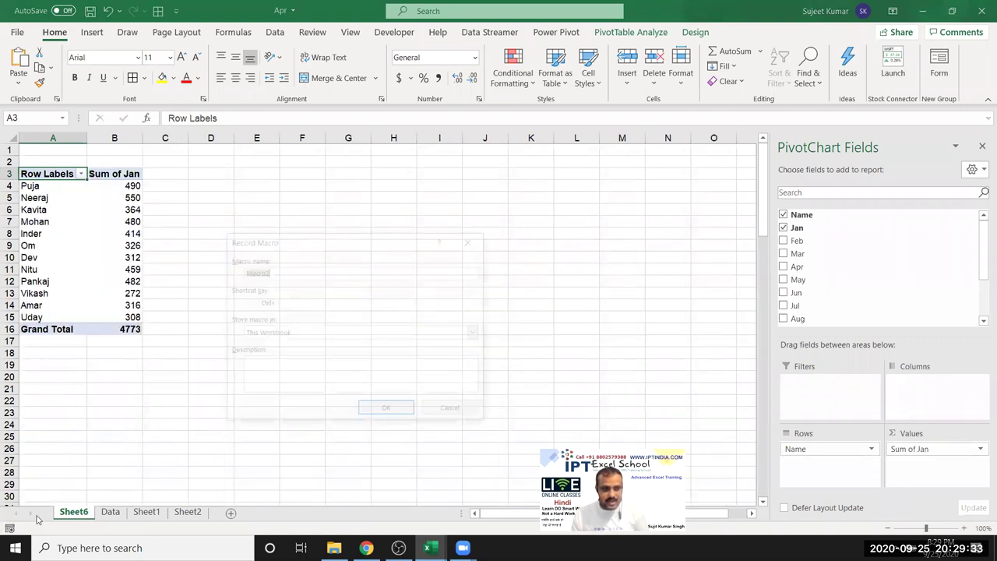
pyautogui.click(385, 412)
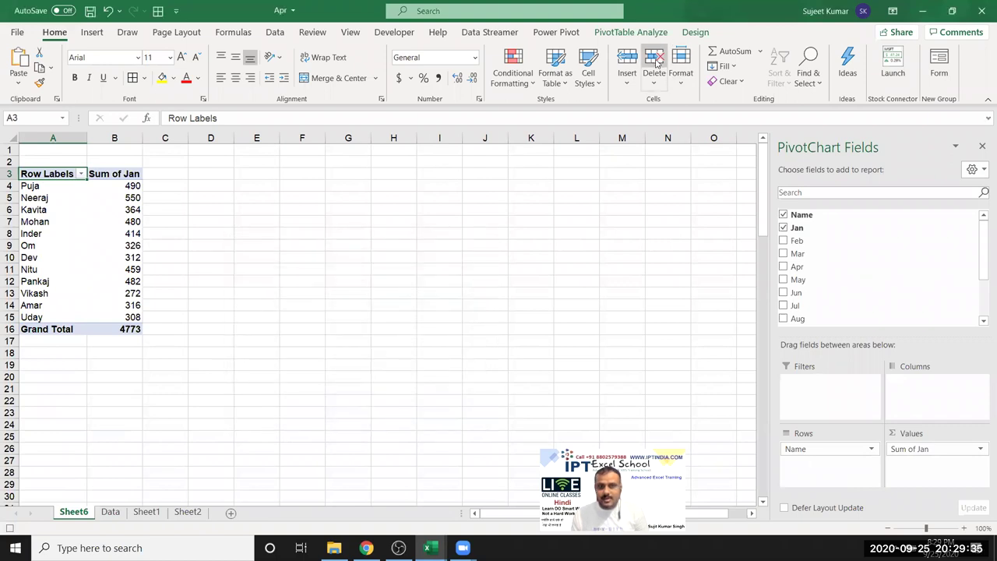
pyautogui.click(658, 32)
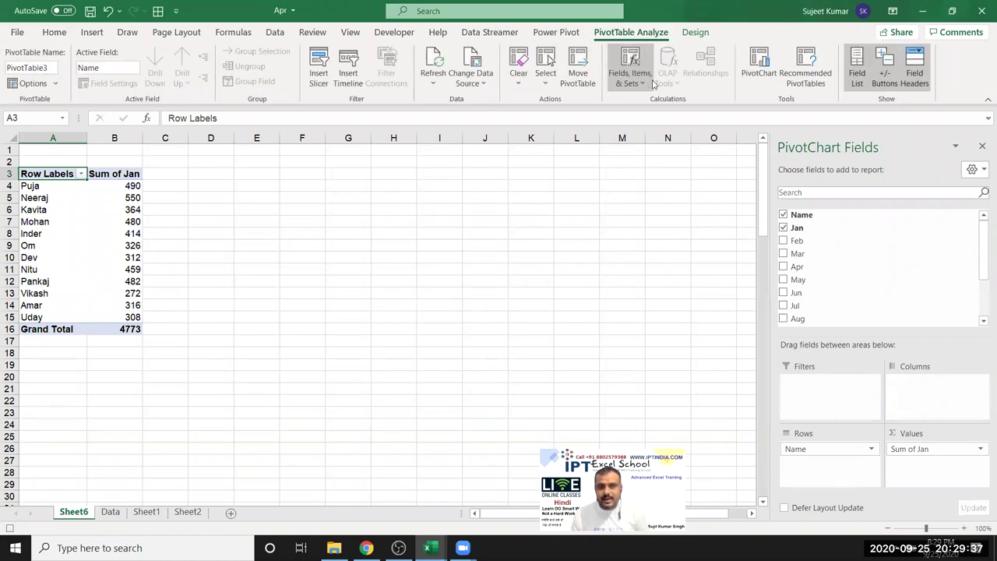
pyautogui.click(766, 86)
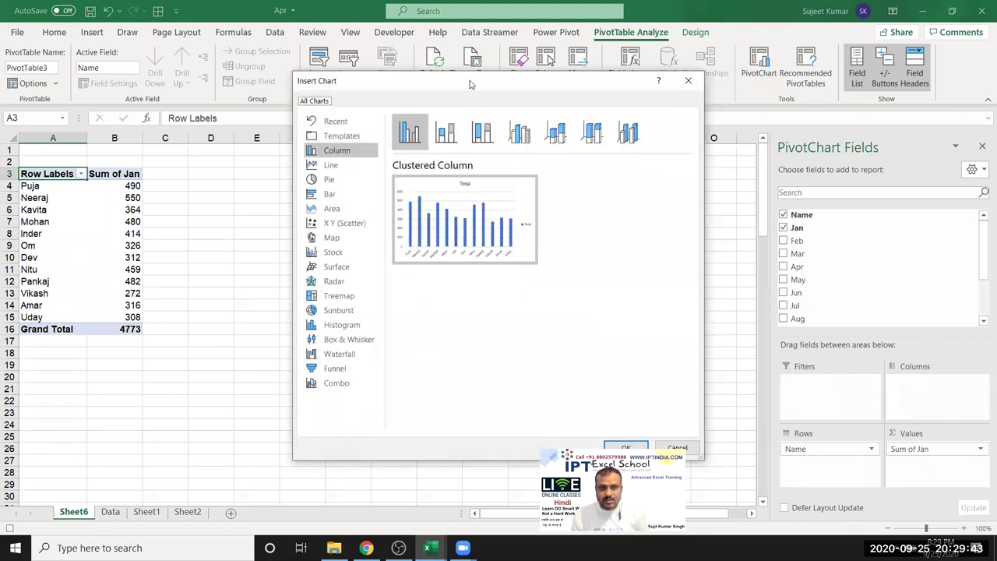
pyautogui.moveTo(475, 84); pyautogui.dragTo(332, 58)
pyautogui.click(486, 424)
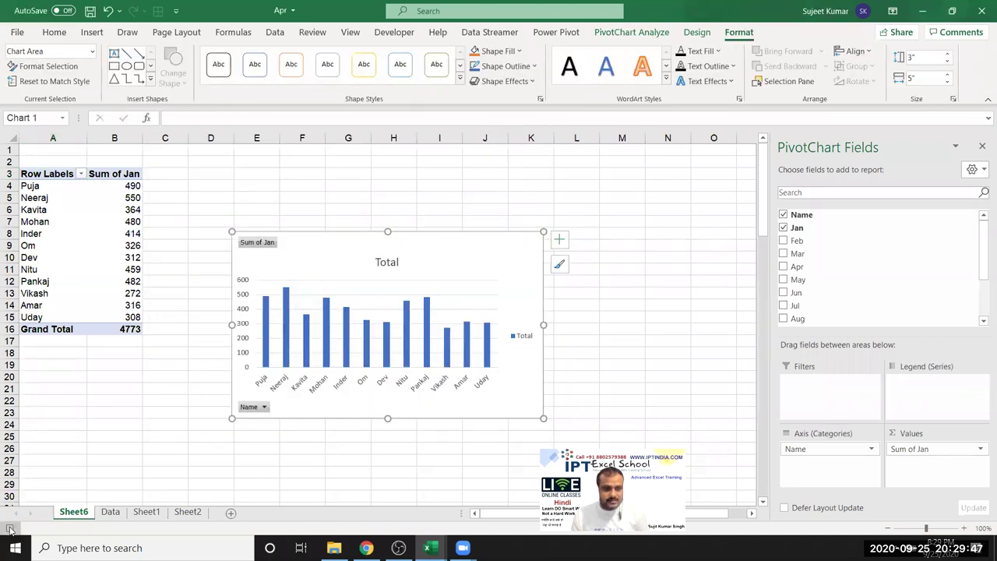
# Step: Move the chart beside the table, apply the dark grey chart style, and view the recorded code
pyautogui.moveTo(302, 242); pyautogui.dragTo(228, 176)
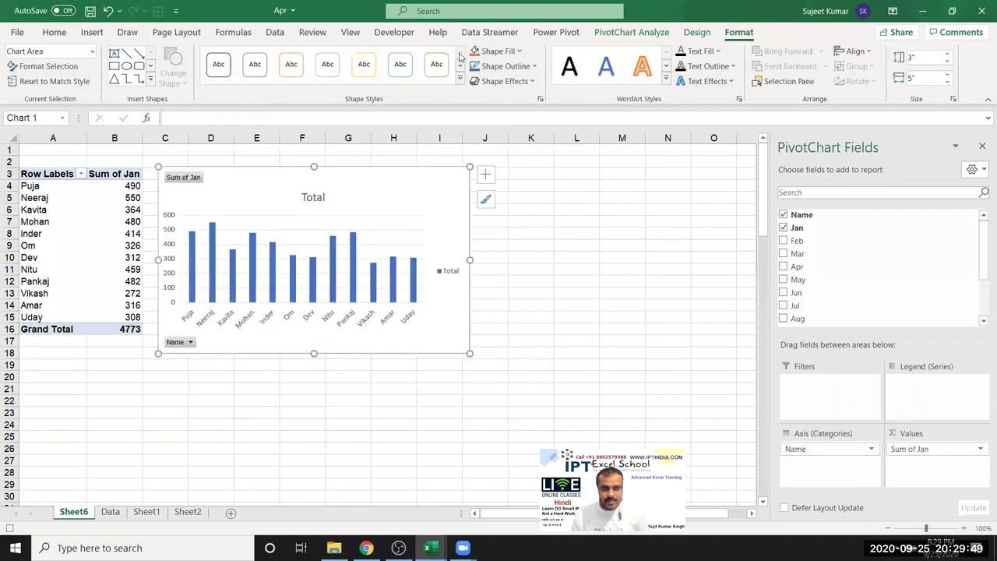
pyautogui.click(459, 78)
pyautogui.press('Escape')
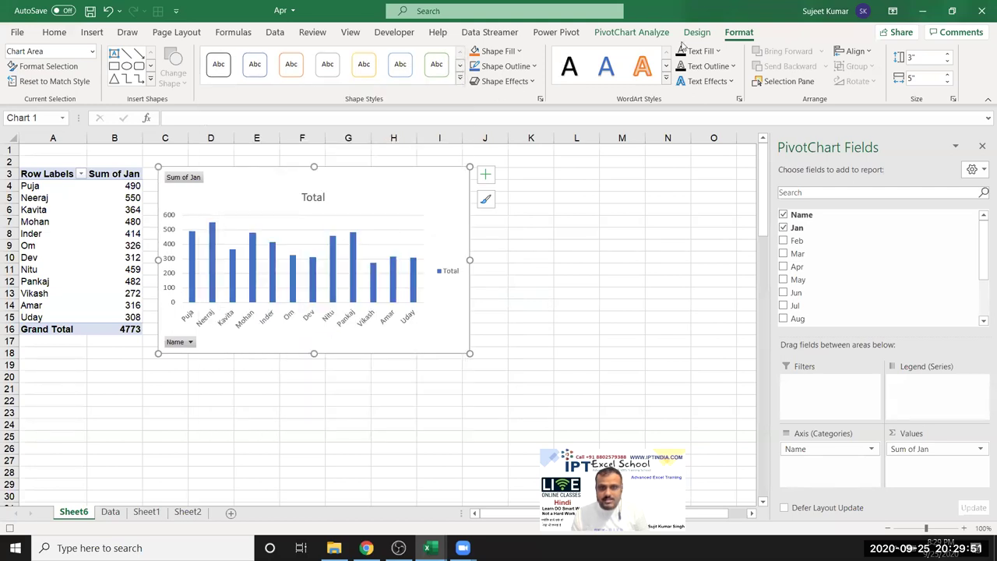
pyautogui.click(697, 32)
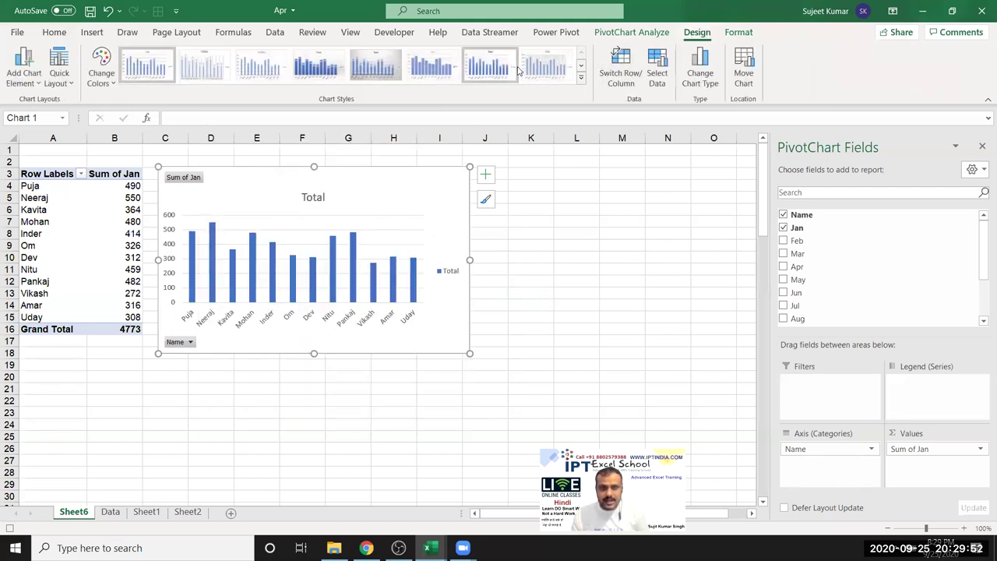
pyautogui.click(580, 78)
pyautogui.click(382, 114)
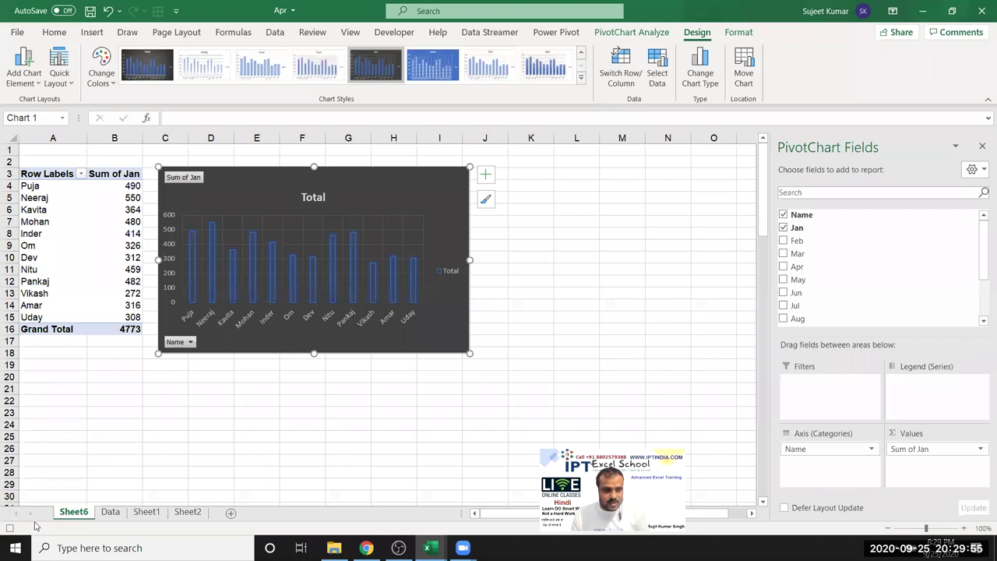
pyautogui.click(204, 401)
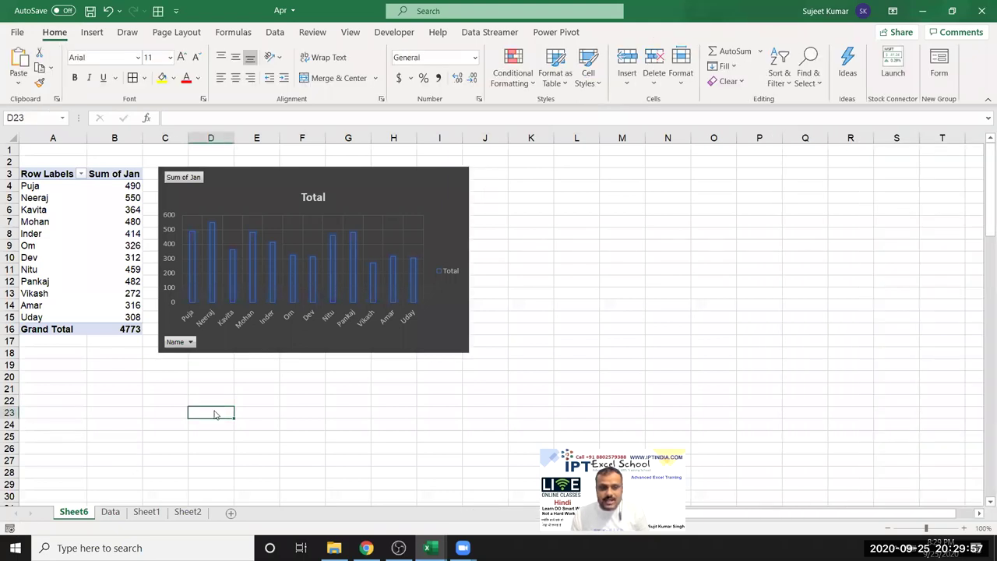
pyautogui.hotkey('alt', 'F11')
pyautogui.scroll(-1, 395, 402)
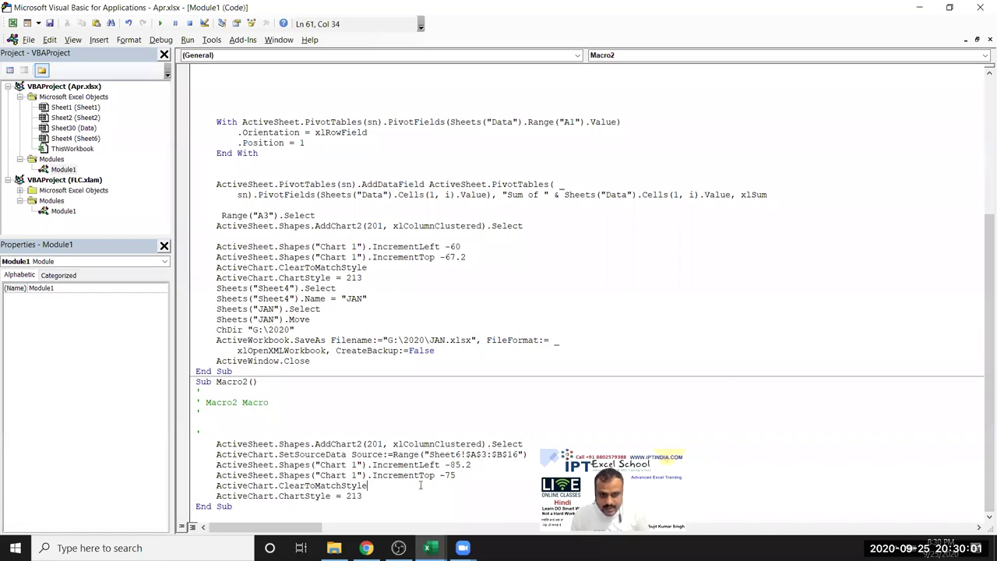
# Step: Delete the six recorded chart lines inside Macro2, keeping its header and End Sub
pyautogui.click(376, 494)
pyautogui.moveTo(376, 494); pyautogui.dragTo(216, 443)
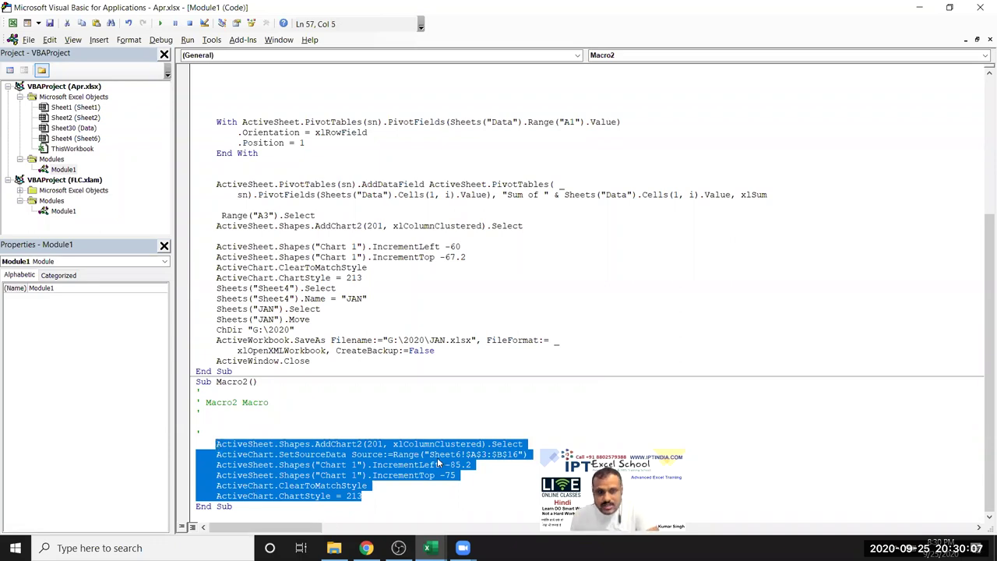
pyautogui.press('Delete')
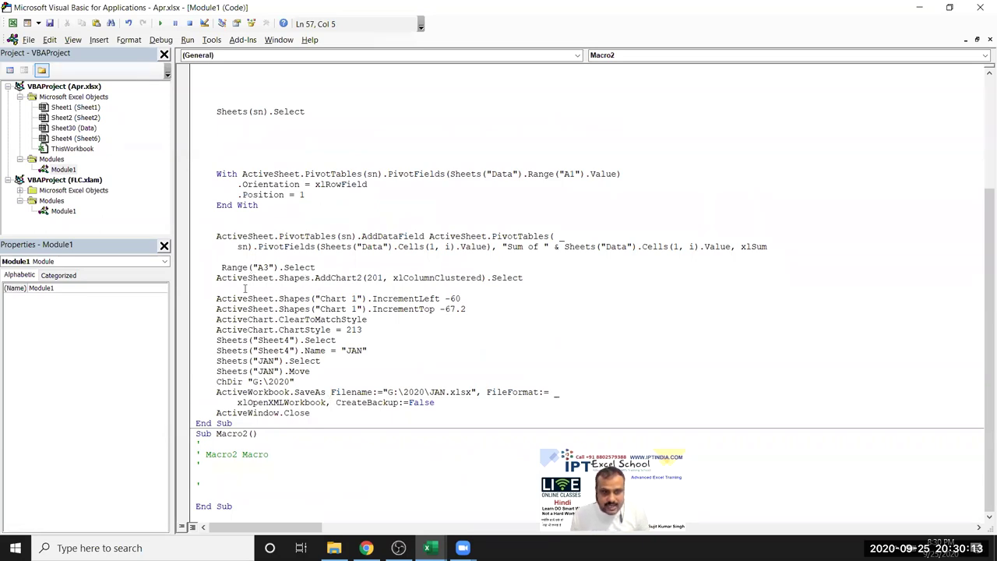
pyautogui.doubleClick(245, 298)
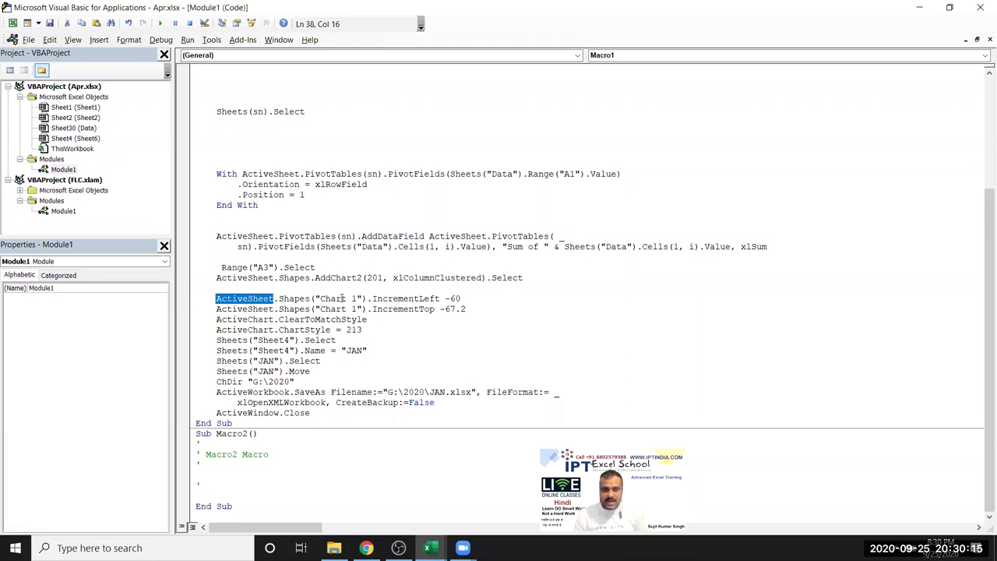
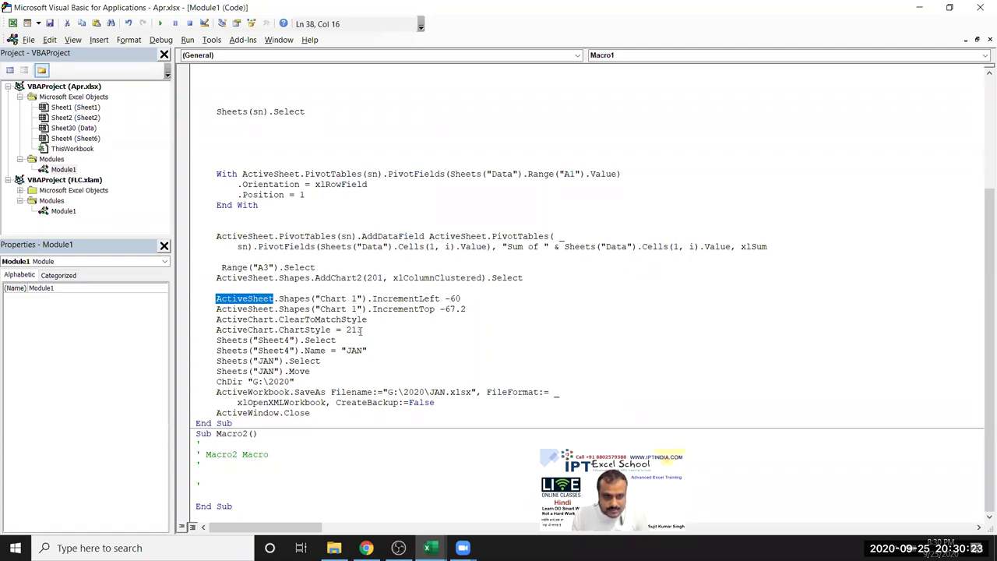
# Step: Replace the hard-coded JAN sheet name with the pasted Data sheet heading reference
pyautogui.doubleClick(359, 330)
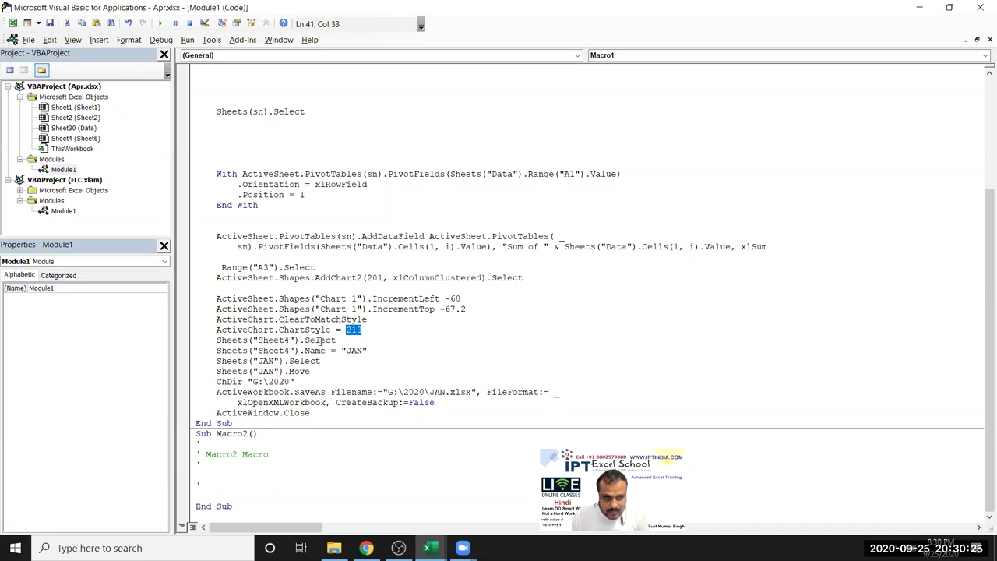
pyautogui.click(335, 341)
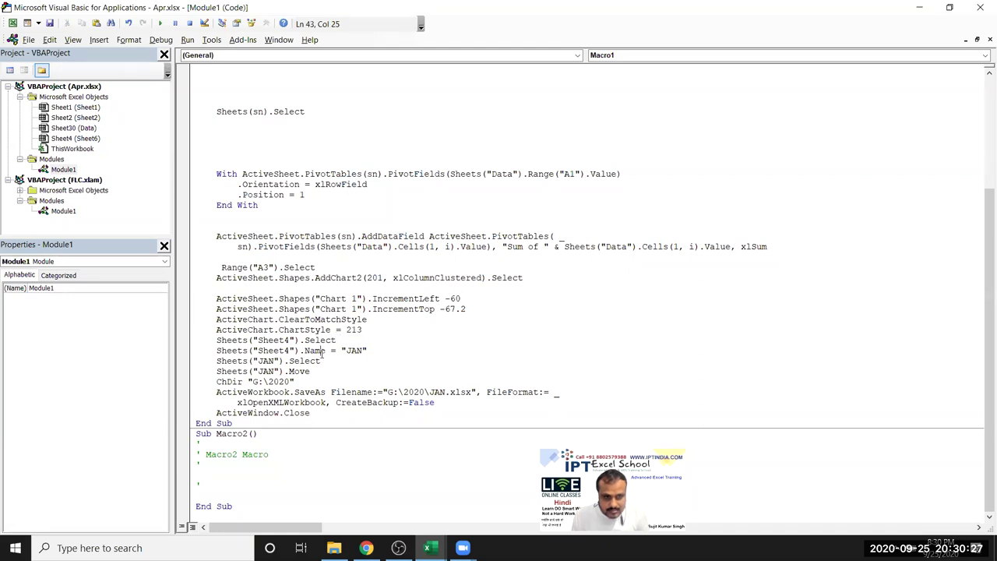
pyautogui.moveTo(360, 350); pyautogui.dragTo(373, 351)
pyautogui.press('BackSpace')
pyautogui.press('BackSpace')
pyautogui.press('BackSpace')
pyautogui.press('BackSpace')
pyautogui.press('BackSpace')
pyautogui.write('Sheets("Data").Cells(1, i).Value')
# Step: Delete the Sheets("Sheet4").Select line and replace the quoted Sheet4 name with sn
pyautogui.click(331, 371)
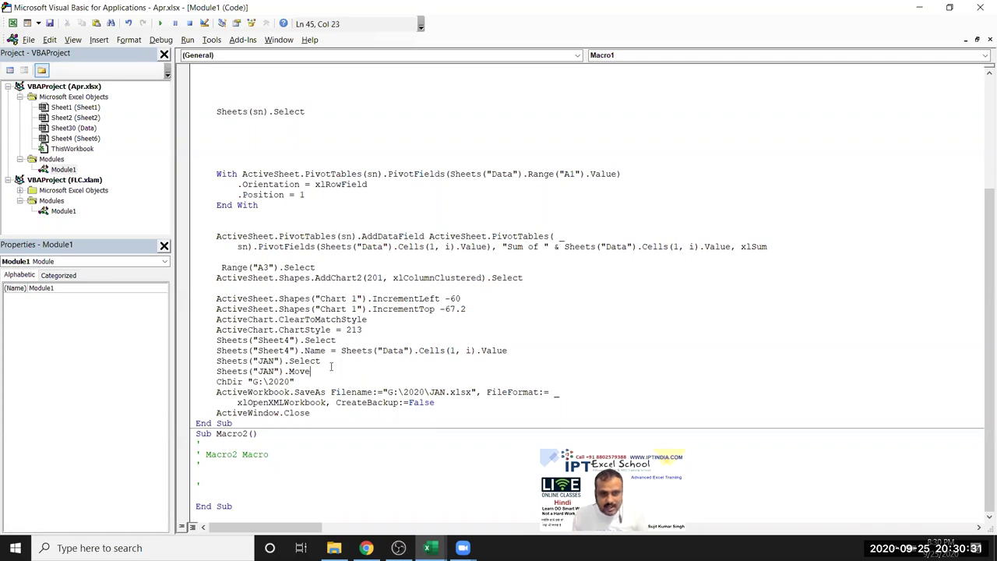
pyautogui.moveTo(350, 339); pyautogui.dragTo(197, 341)
pyautogui.press('Delete')
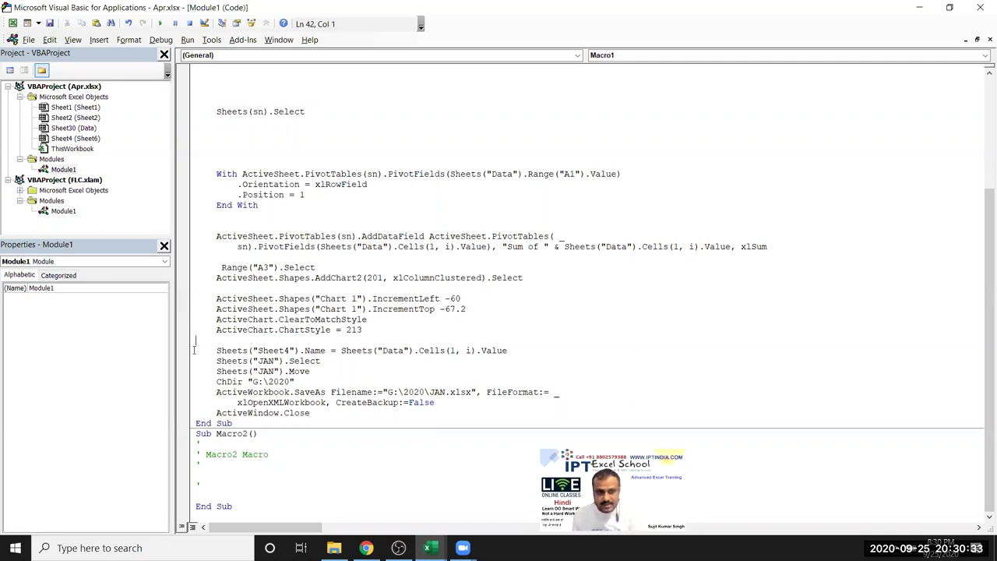
pyautogui.moveTo(301, 352); pyautogui.dragTo(257, 351)
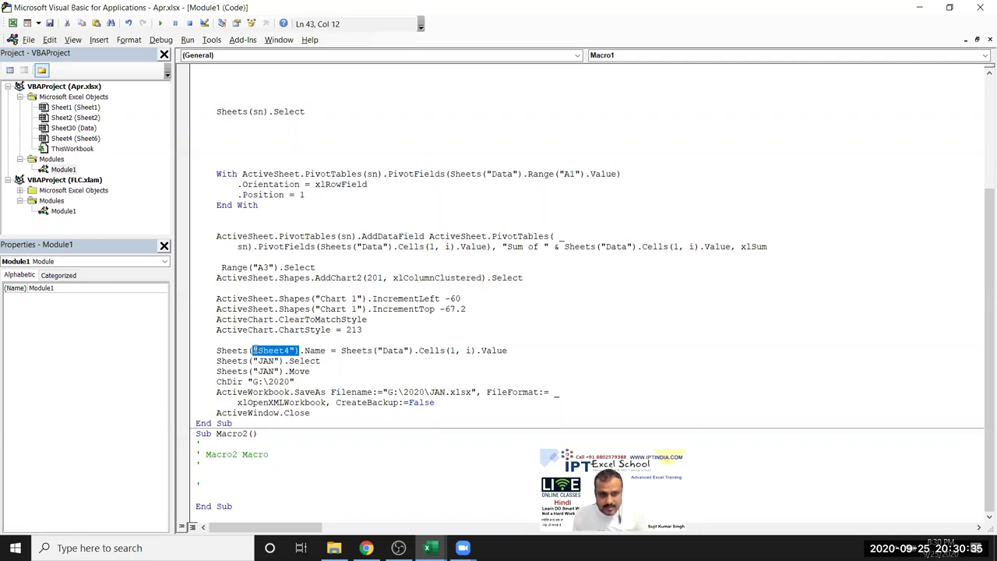
pyautogui.click(263, 361)
pyautogui.moveTo(251, 351); pyautogui.dragTo(295, 352)
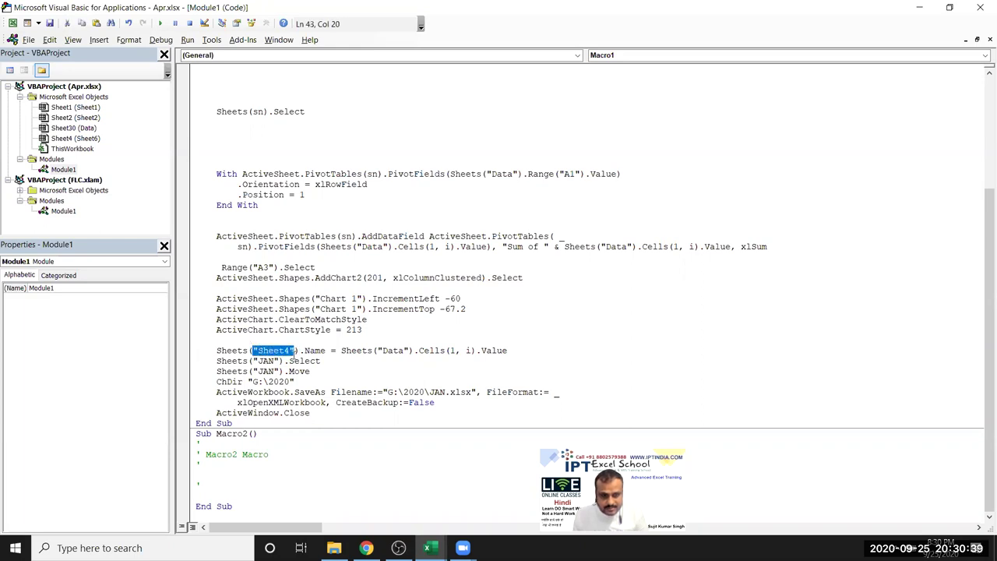
pyautogui.write('sn')
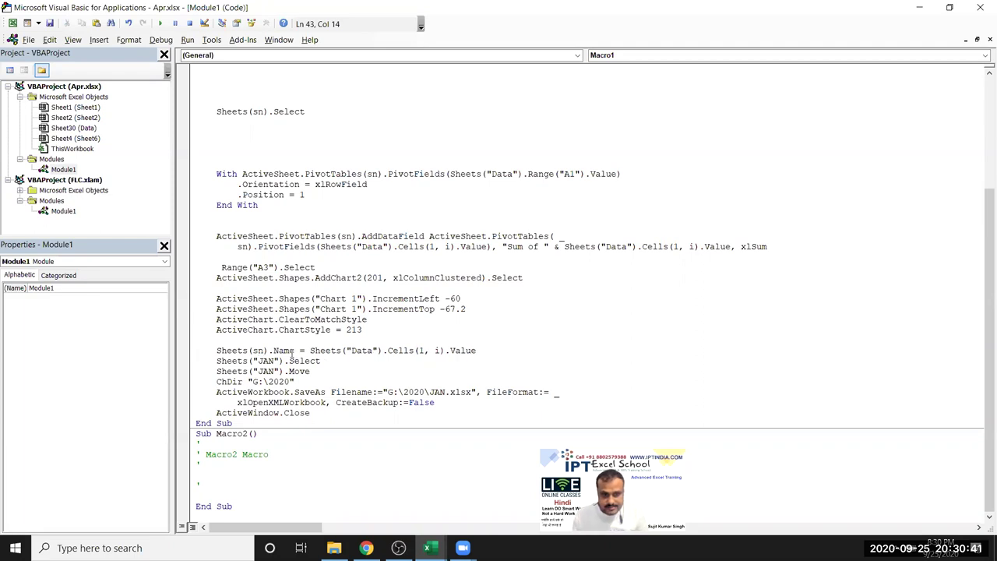
# Step: Delete the sheet-rename line and the Sheets("JAN").Select line together
pyautogui.click(337, 370)
pyautogui.click(326, 360)
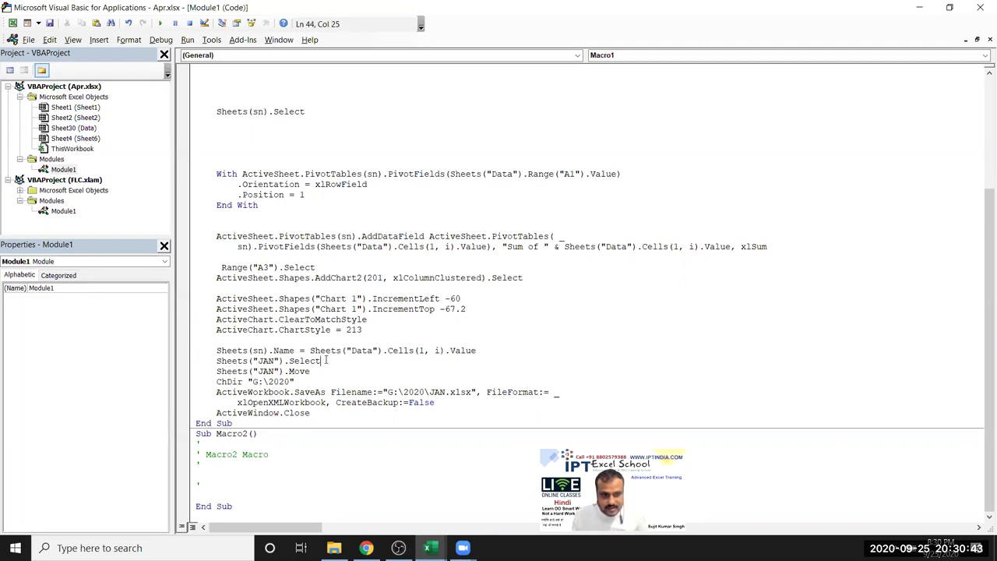
pyautogui.moveTo(326, 361); pyautogui.dragTo(215, 361)
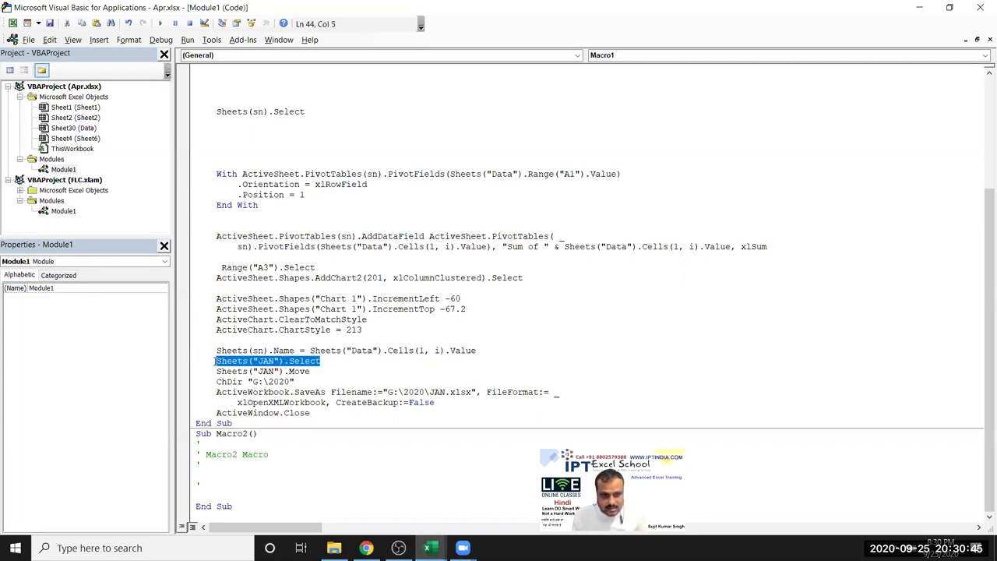
pyautogui.click(407, 360)
pyautogui.moveTo(485, 352); pyautogui.dragTo(216, 349)
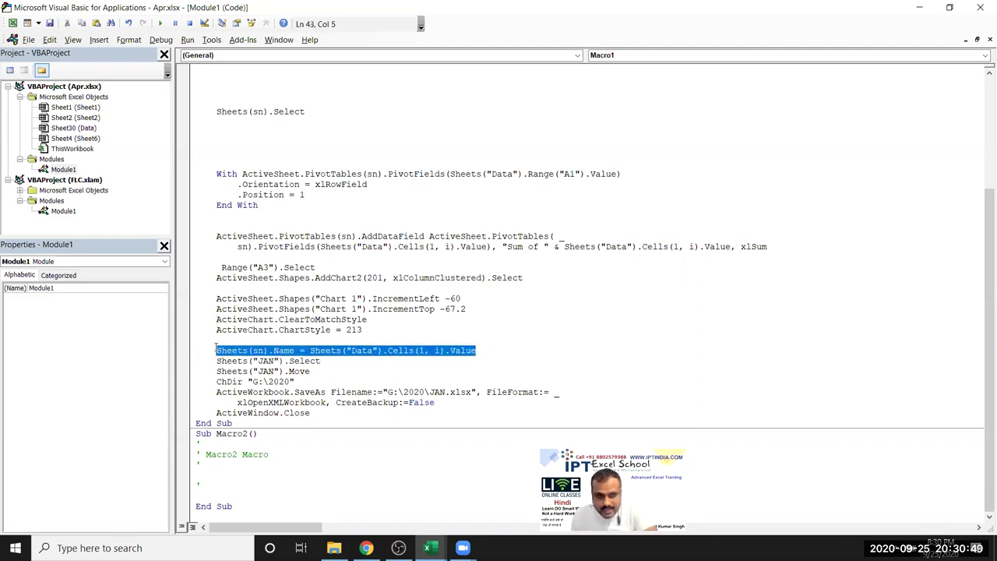
pyautogui.click(318, 360)
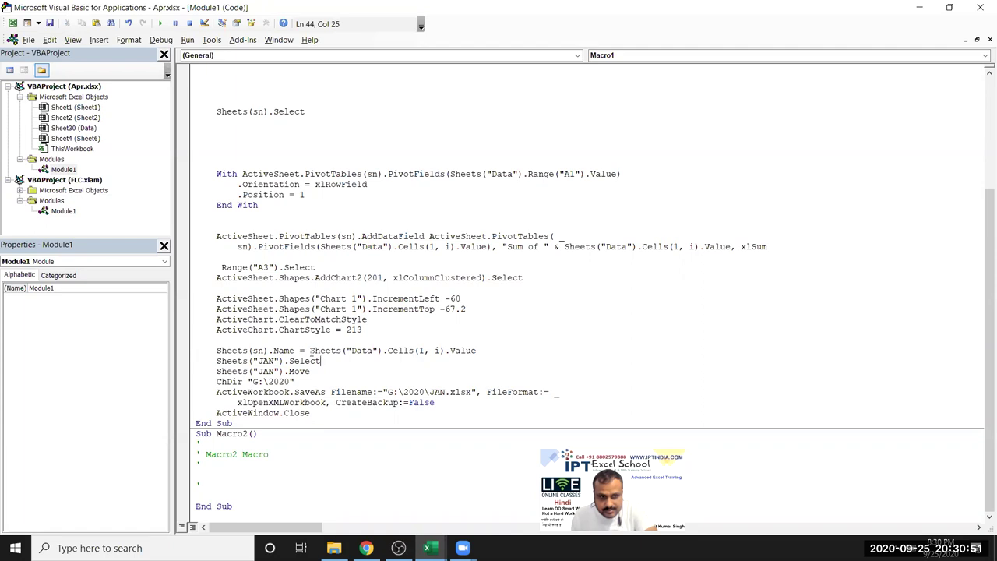
pyautogui.moveTo(321, 360); pyautogui.dragTo(212, 350)
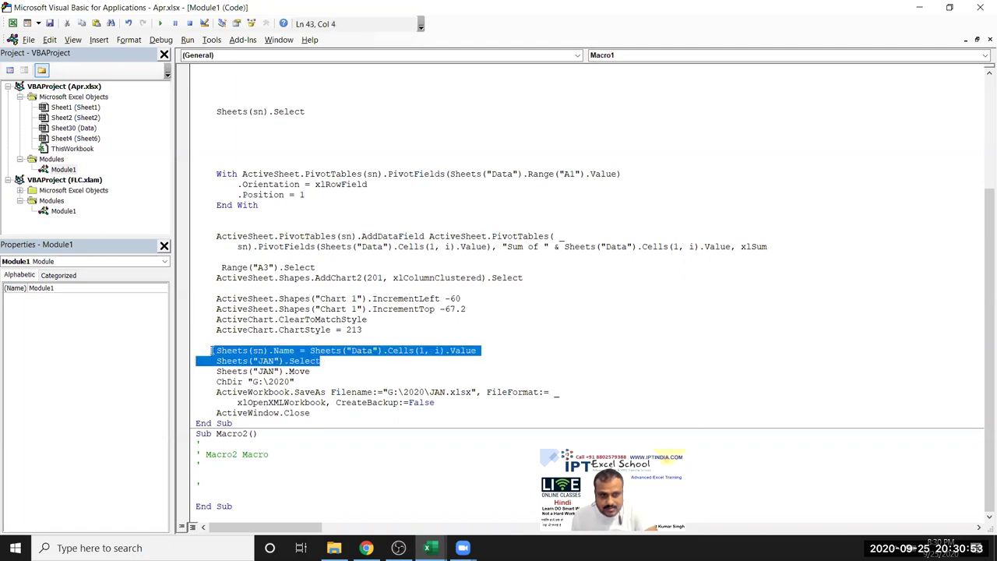
pyautogui.press('Delete')
pyautogui.click(279, 371)
# Step: Change the move line to Sheets(sn).Move and delete the ChDir G:\2020 line
pyautogui.press('BackSpace')
pyautogui.press('BackSpace')
pyautogui.press('BackSpace')
pyautogui.press('BackSpace')
pyautogui.press('BackSpace')
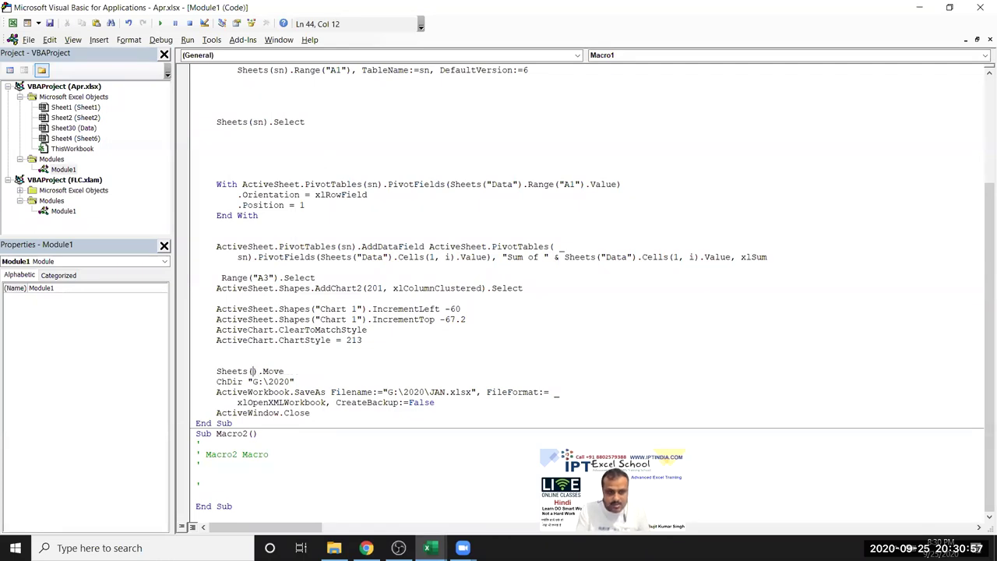
pyautogui.write('sn')
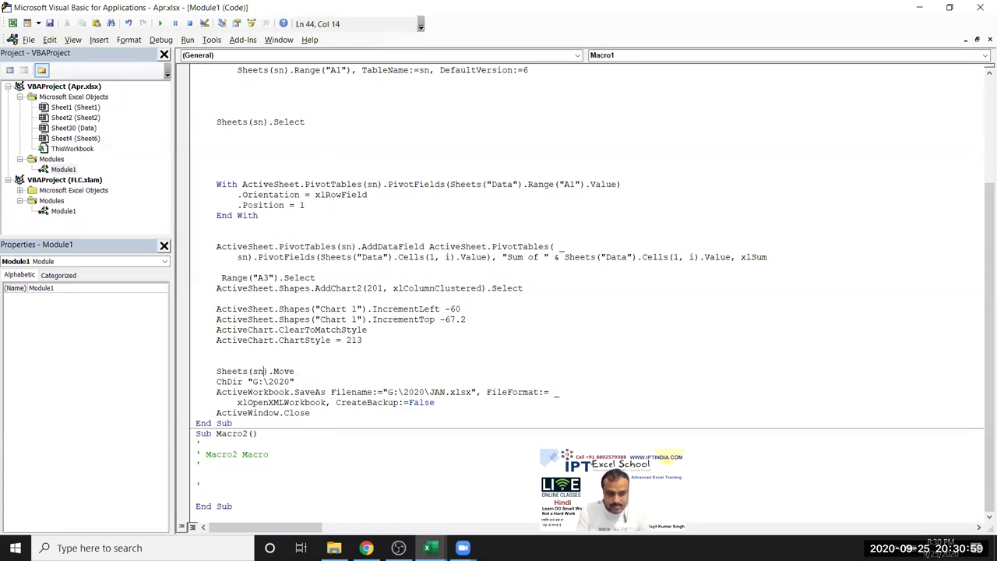
pyautogui.moveTo(299, 381)
pyautogui.mouseDown()
pyautogui.moveTo(231, 372)
pyautogui.moveTo(216, 381)
pyautogui.mouseUp()
pyautogui.press('Delete')
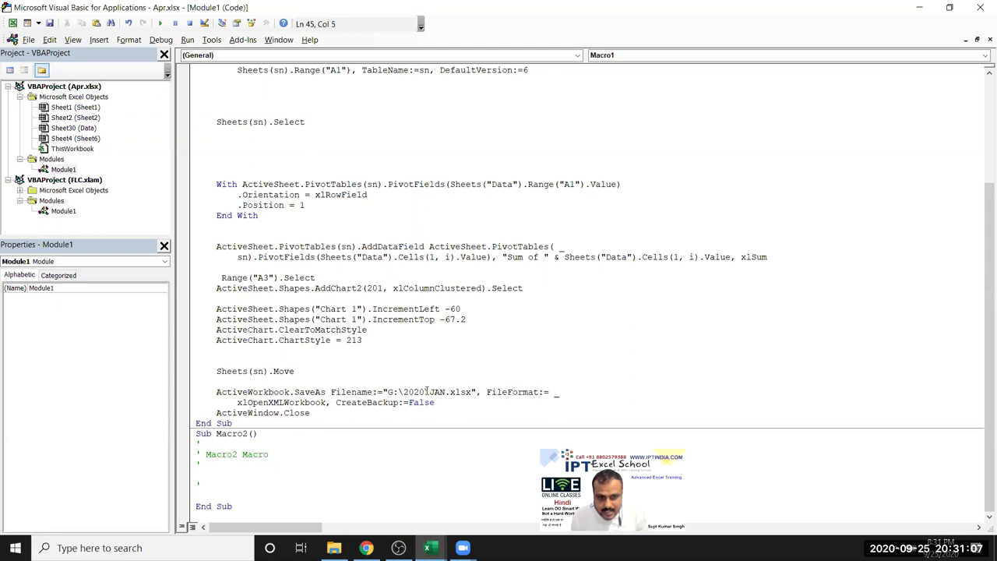
# Step: Build the SaveAs file name from Sheets("Data").Cells(1, i).Value and drop FileFormat and CreateBackup
pyautogui.click(428, 392)
pyautogui.write('" &')
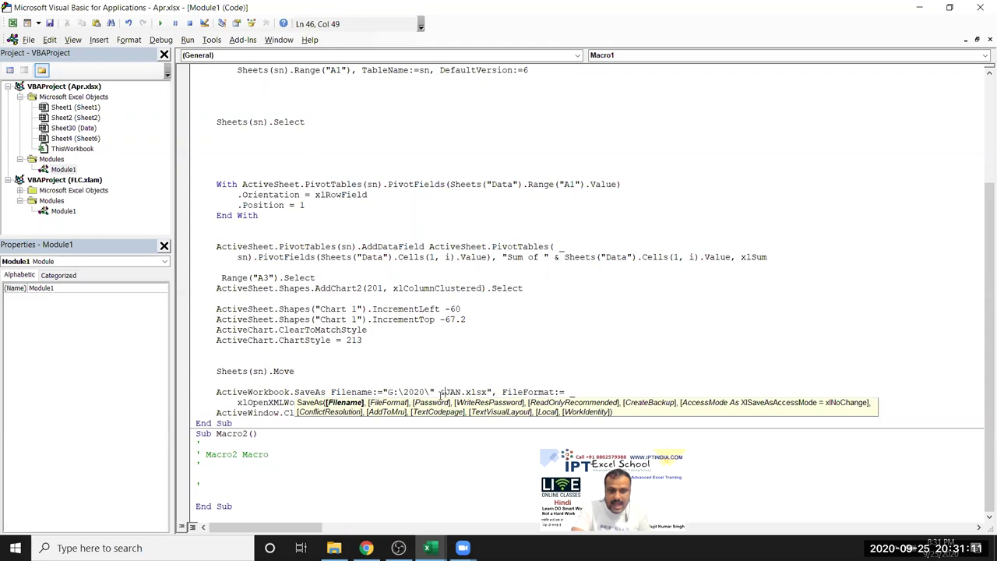
pyautogui.press('Delete')
pyautogui.press('Delete')
pyautogui.press('Delete')
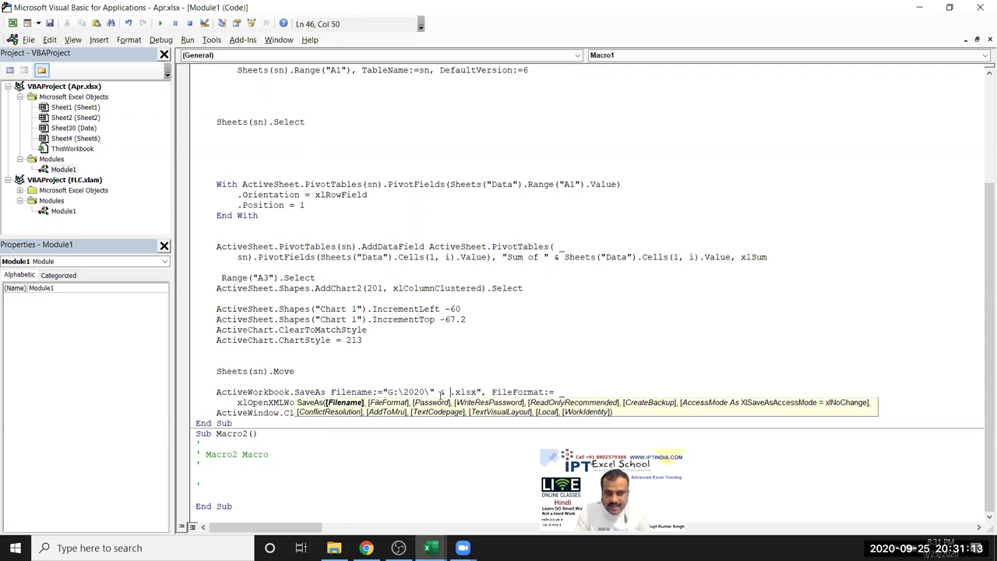
pyautogui.write('Sheets("Data").Cells(1, i).Value')
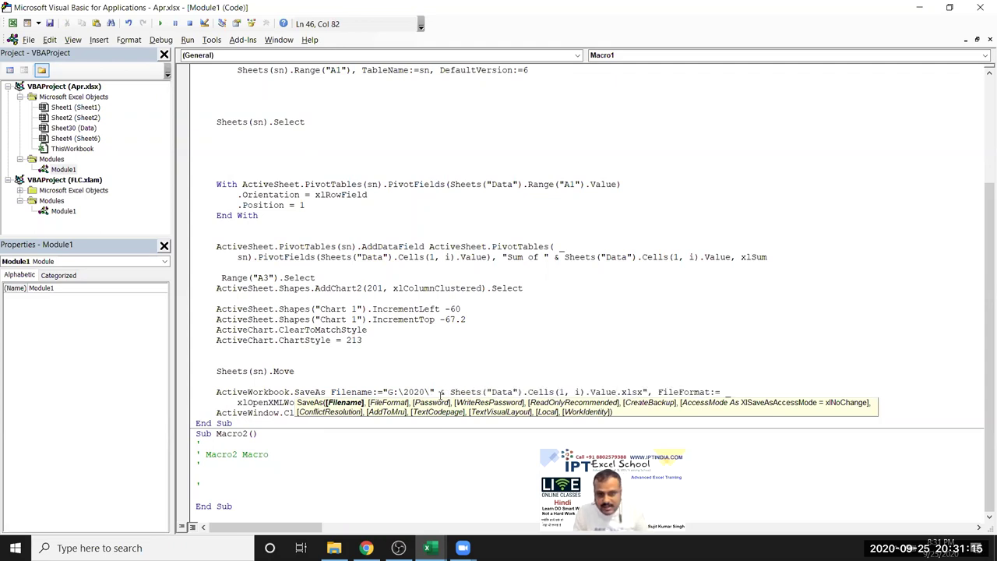
pyautogui.write('& ')
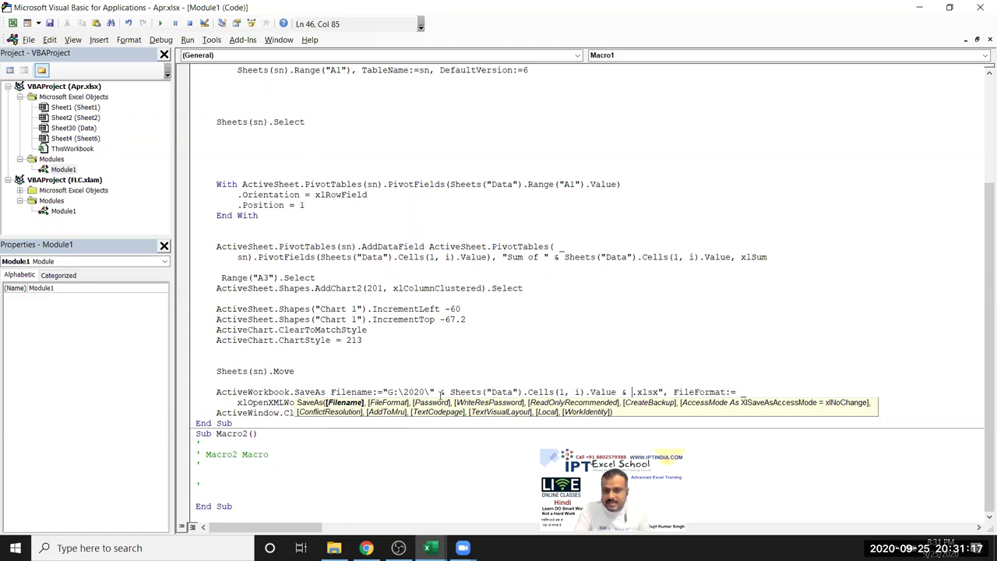
pyautogui.write('"')
pyautogui.click(678, 391)
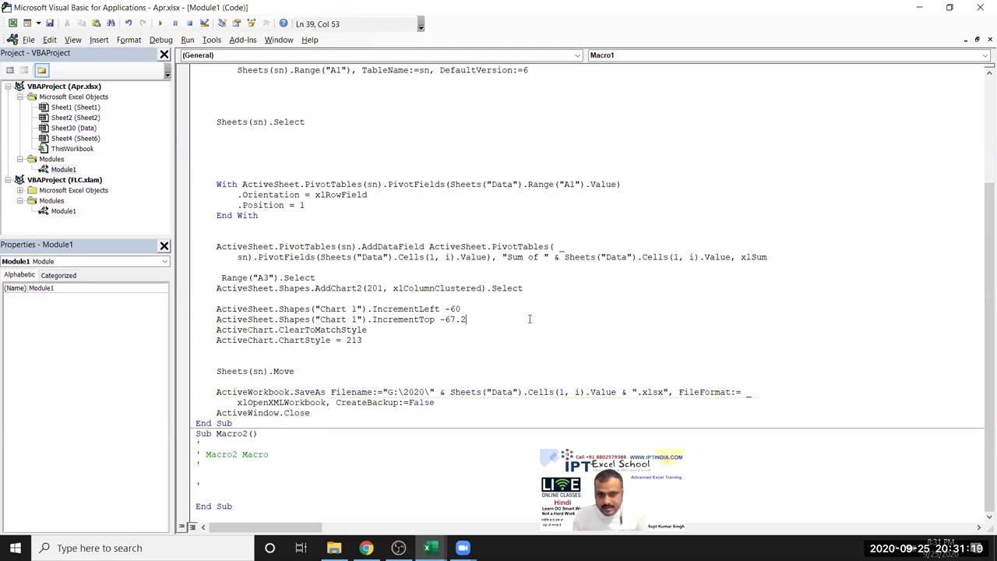
pyautogui.moveTo(679, 392); pyautogui.dragTo(689, 404)
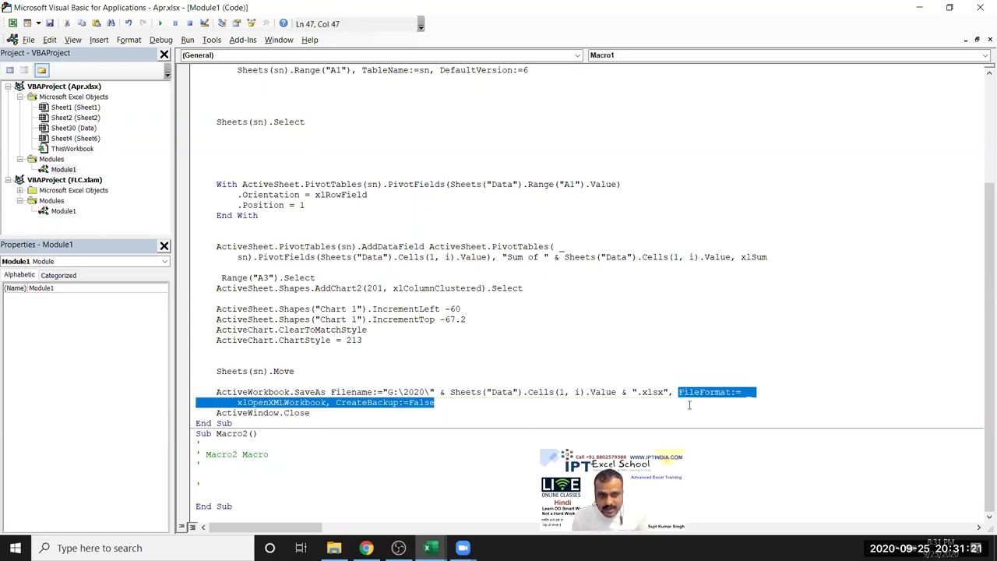
pyautogui.press('Delete')
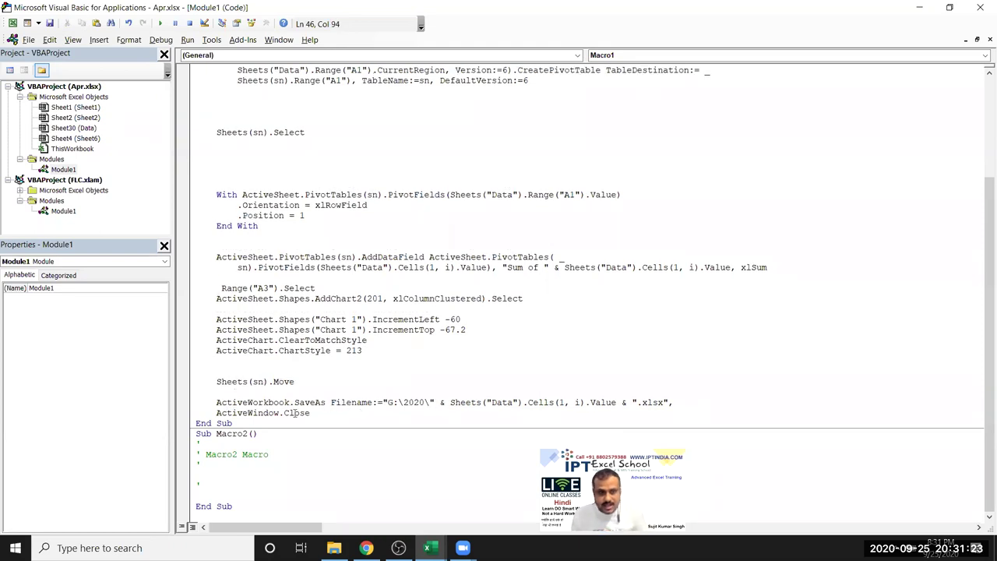
# Step: Remove the stray comma after .xlsx and change the close line to ActiveWorkbook.Close True
pyautogui.click(274, 416)
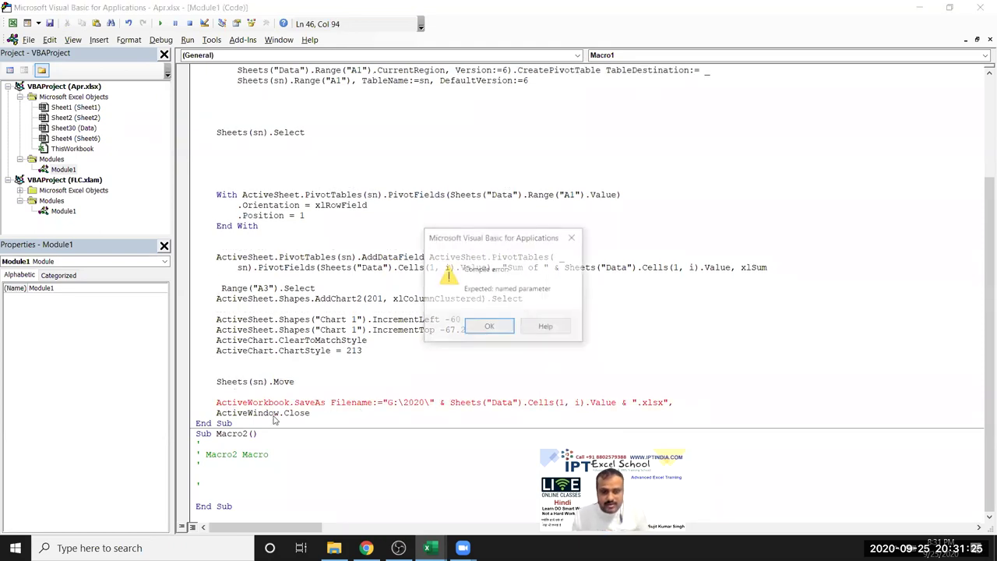
pyautogui.press('Return')
pyautogui.press('BackSpace')
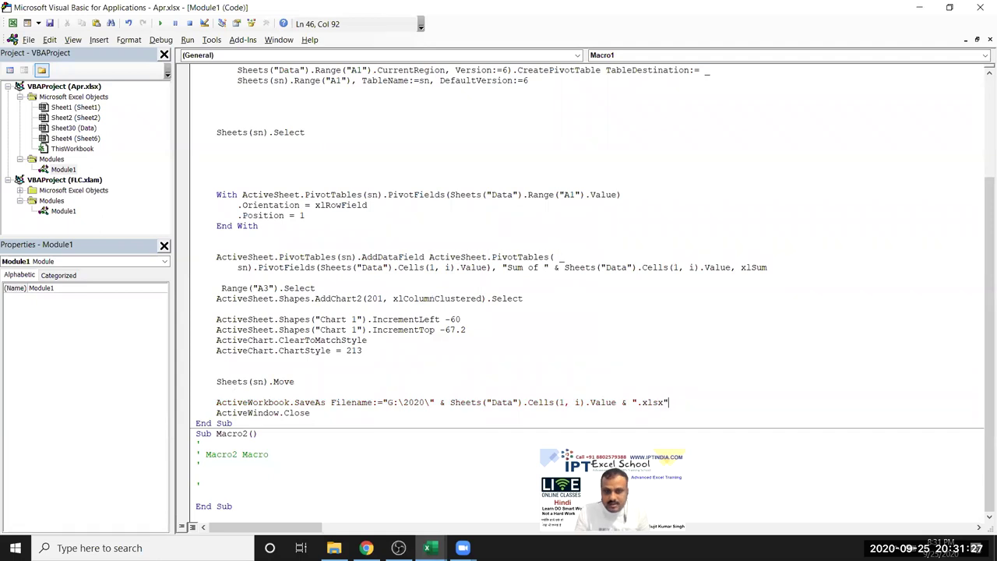
pyautogui.doubleClick(267, 413)
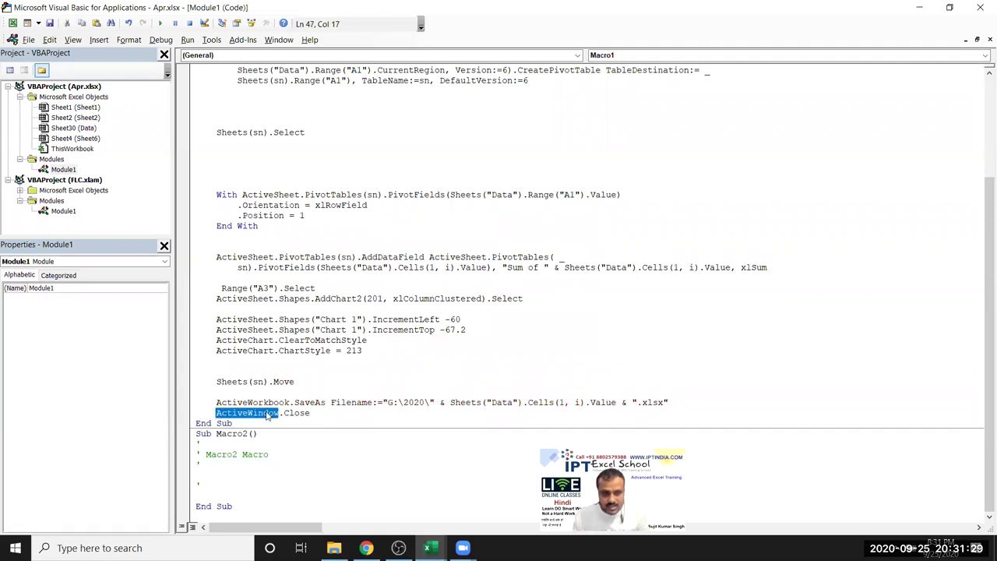
pyautogui.press('Delete')
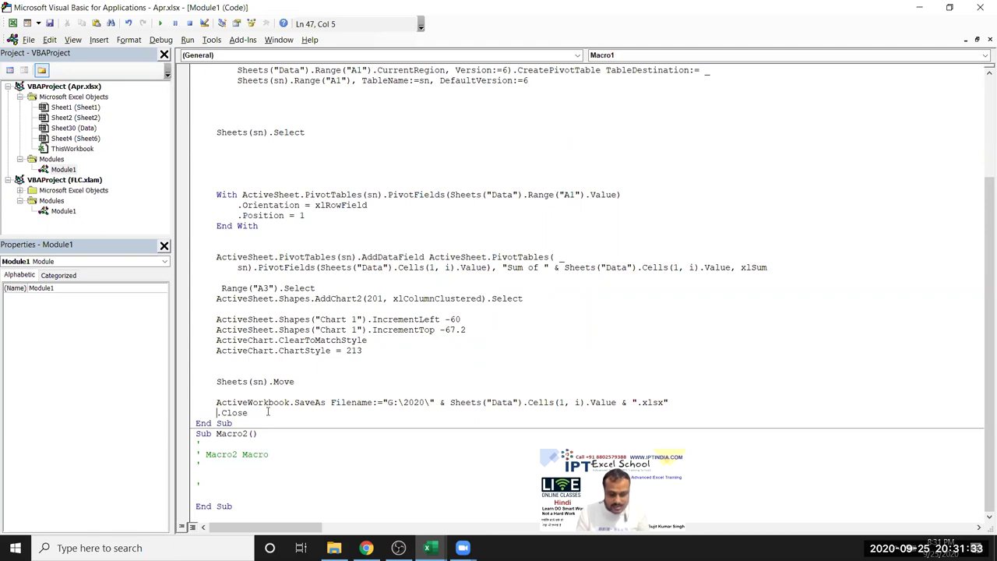
pyautogui.write('activ')
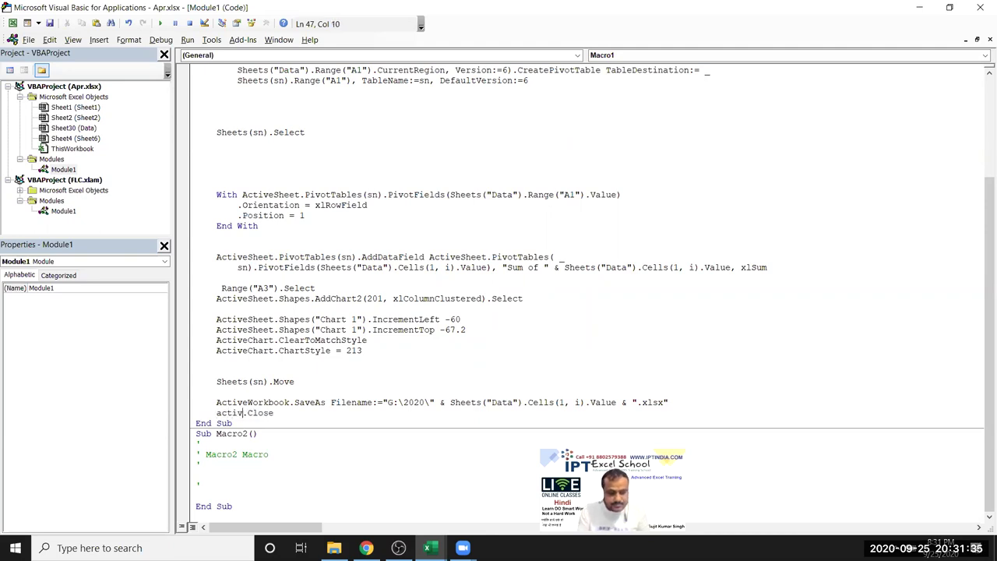
pyautogui.write('eworkb')
pyautogui.write('k.Close')
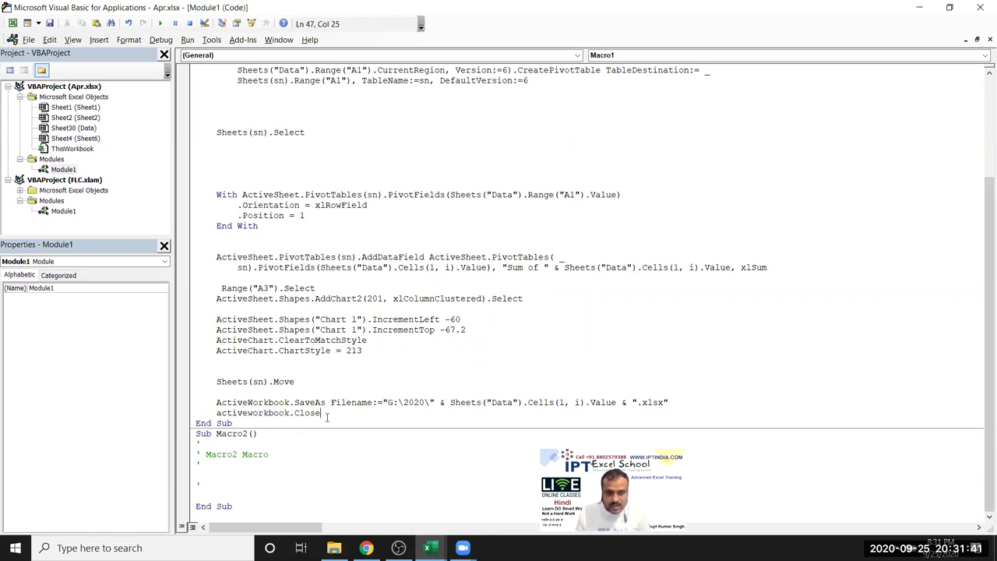
pyautogui.write(' true')
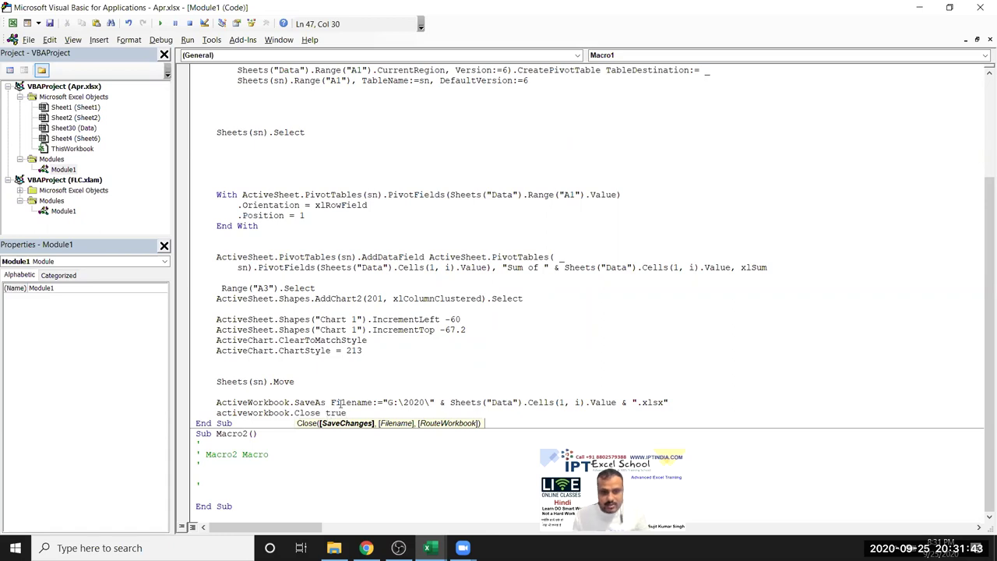
pyautogui.press('Up')
pyautogui.click(353, 412)
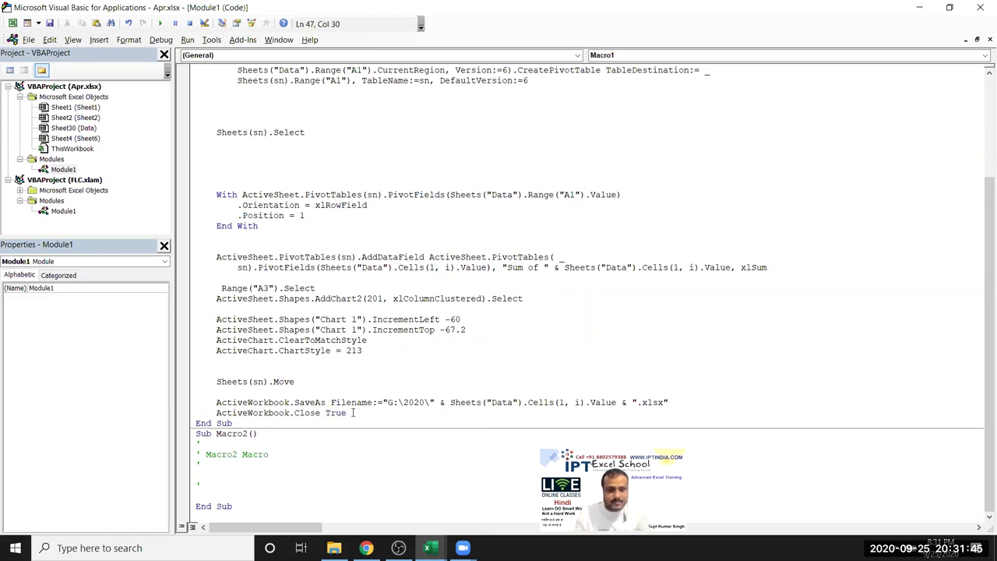
# Step: Add Next i after the workbook-close line, just before End Sub
pyautogui.click(300, 391)
pyautogui.scroll(3, 296, 390)
pyautogui.scroll(-3, 287, 382)
pyautogui.click(350, 418)
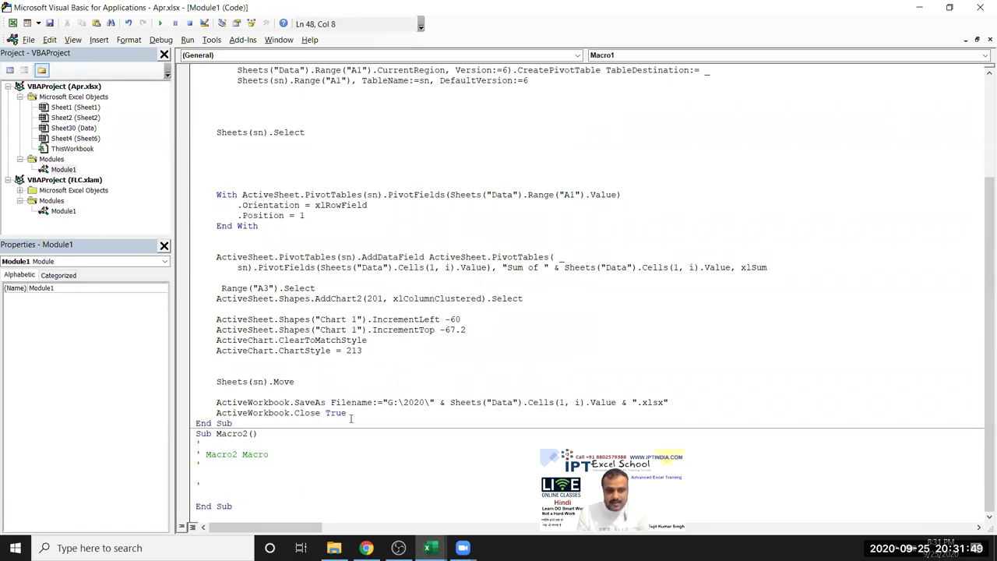
pyautogui.click(360, 414)
pyautogui.press('Return')
pyautogui.press('Return')
pyautogui.press('Return')
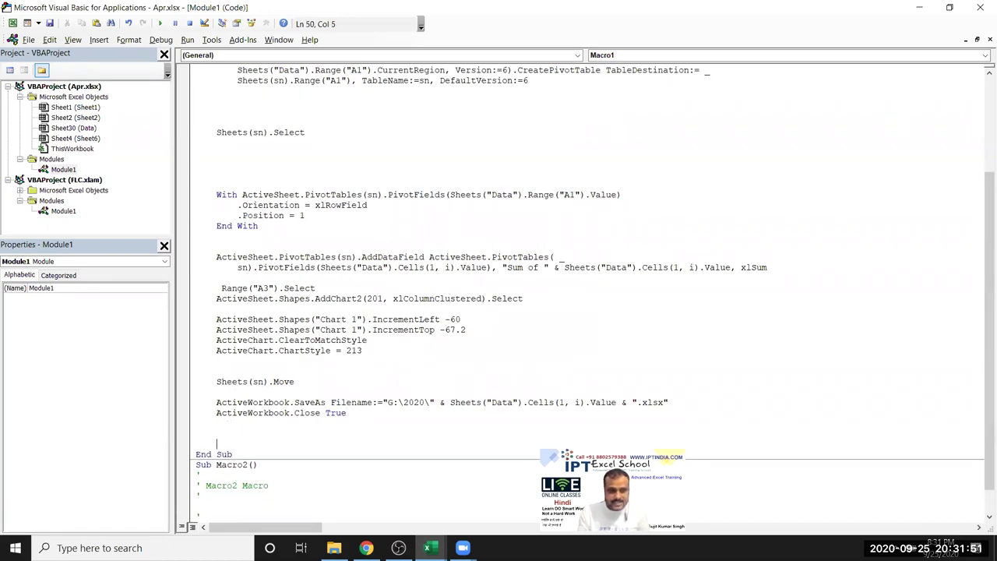
pyautogui.write('next i')
pyautogui.click(408, 371)
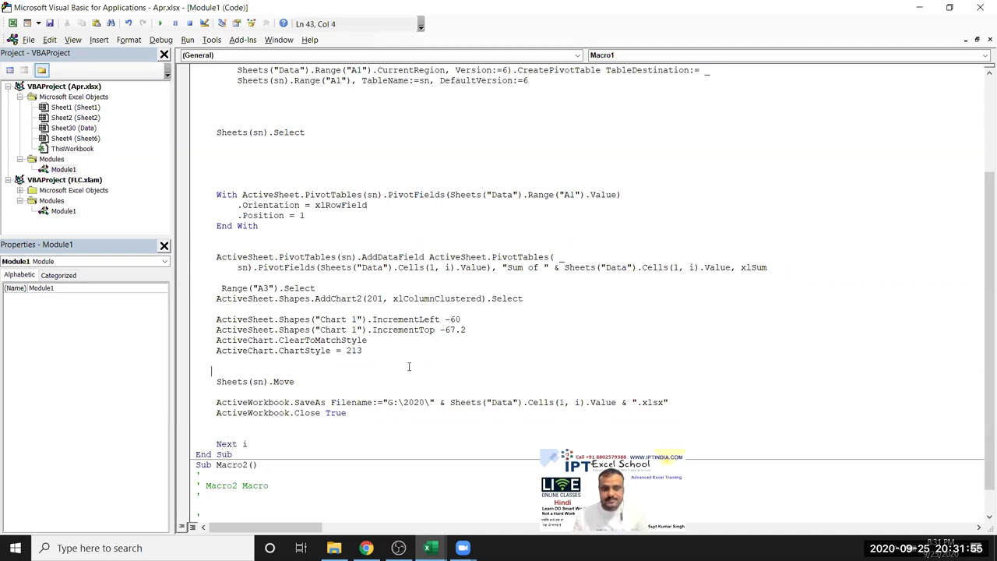
pyautogui.scroll(4, 408, 362)
pyautogui.scroll(-3, 408, 362)
pyautogui.scroll(-2, 409, 356)
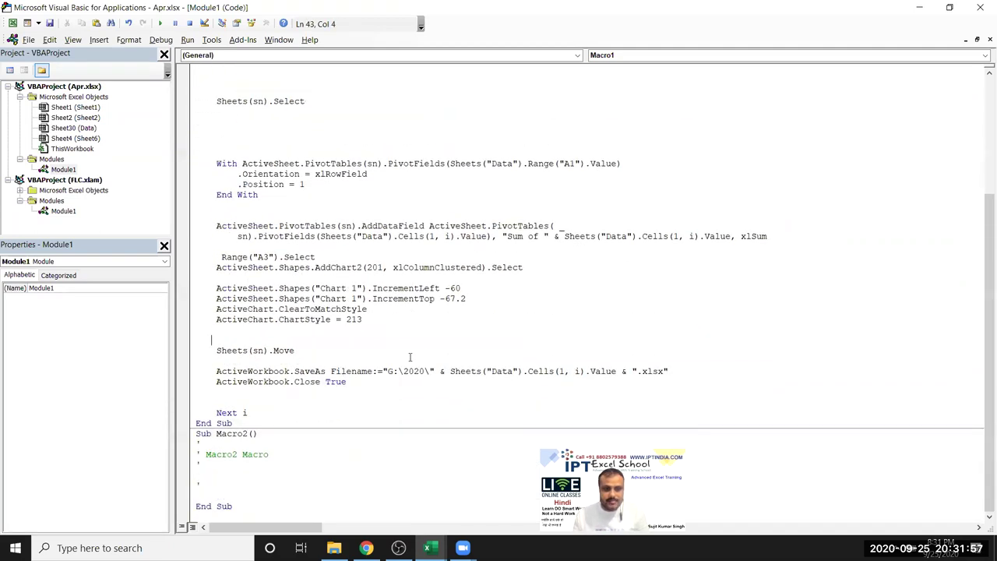
pyautogui.scroll(2, 409, 357)
pyautogui.scroll(3, 408, 350)
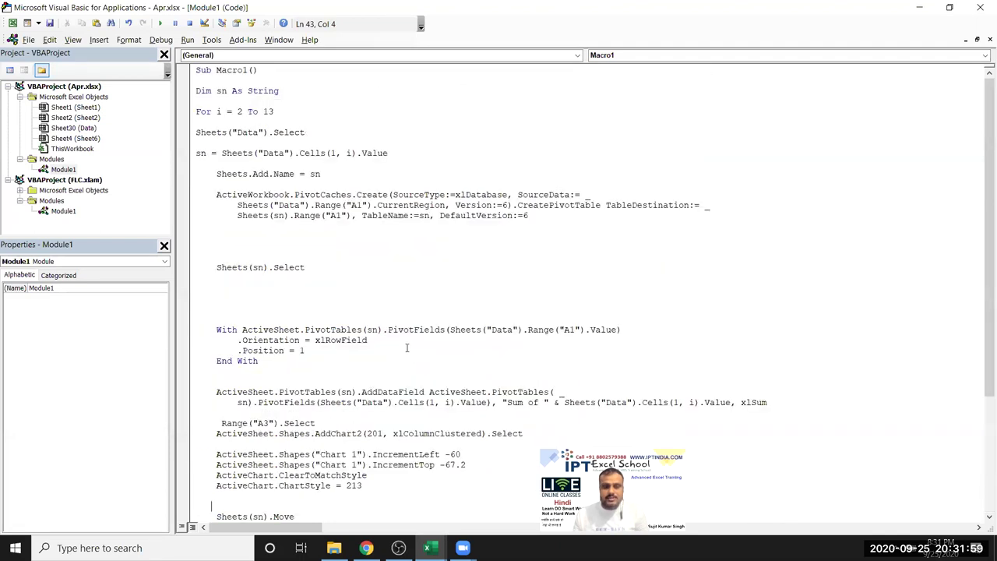
pyautogui.scroll(-5, 350, 303)
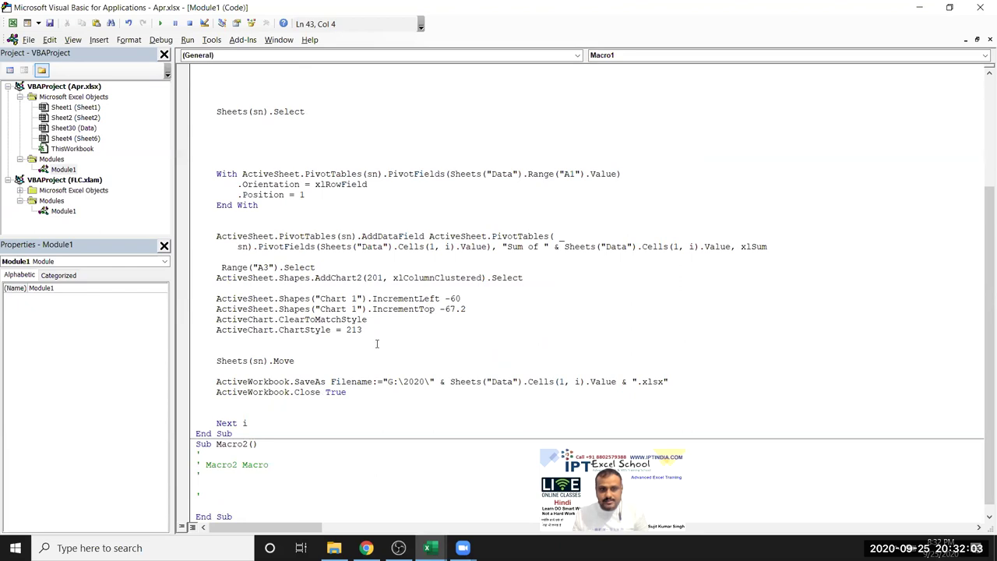
# Step: In Excel, delete the leftover Sheet6 pivot sheet and confirm the deletion
pyautogui.hotkey('alt', 'F11')
pyautogui.rightClick(87, 508)
pyautogui.click(87, 513)
pyautogui.rightClick(87, 514)
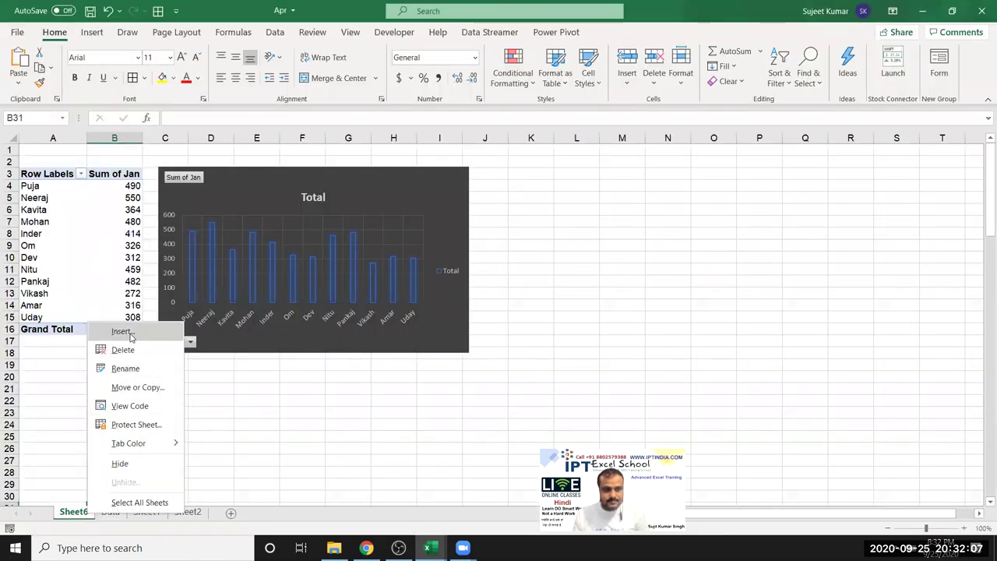
pyautogui.click(124, 350)
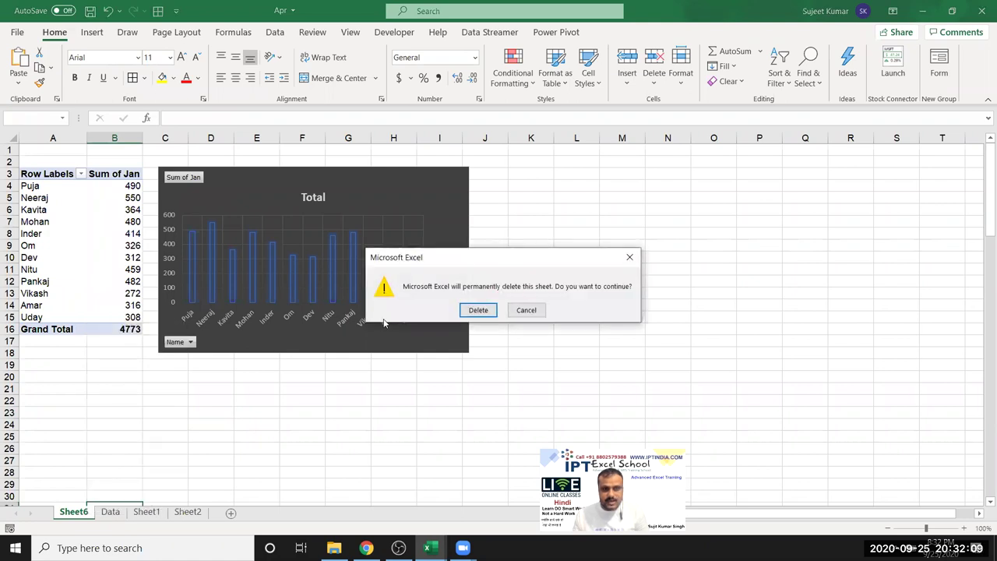
pyautogui.click(476, 310)
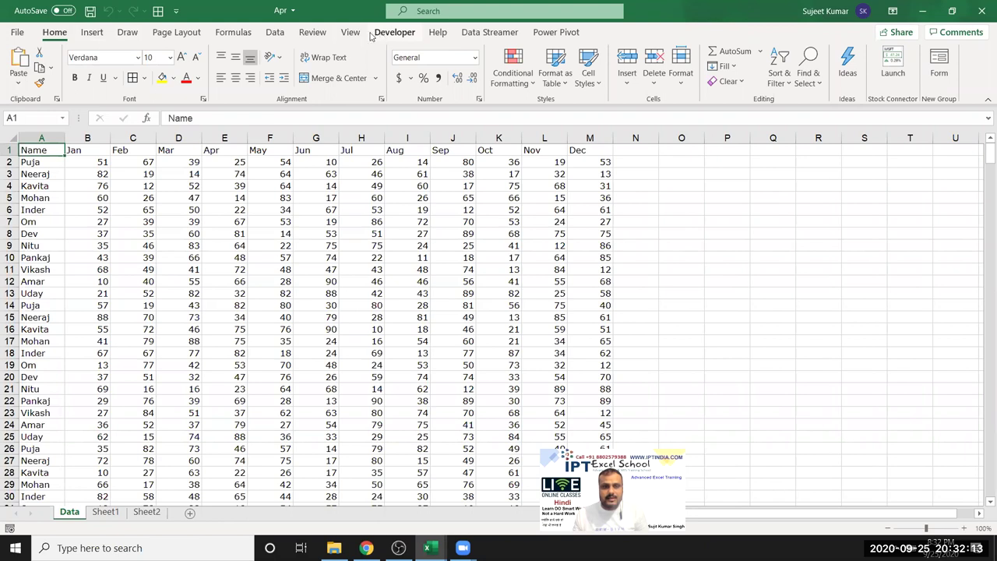
# Step: Run Macro1 from the Developer tab's Macros list
pyautogui.click(394, 32)
pyautogui.click(45, 67)
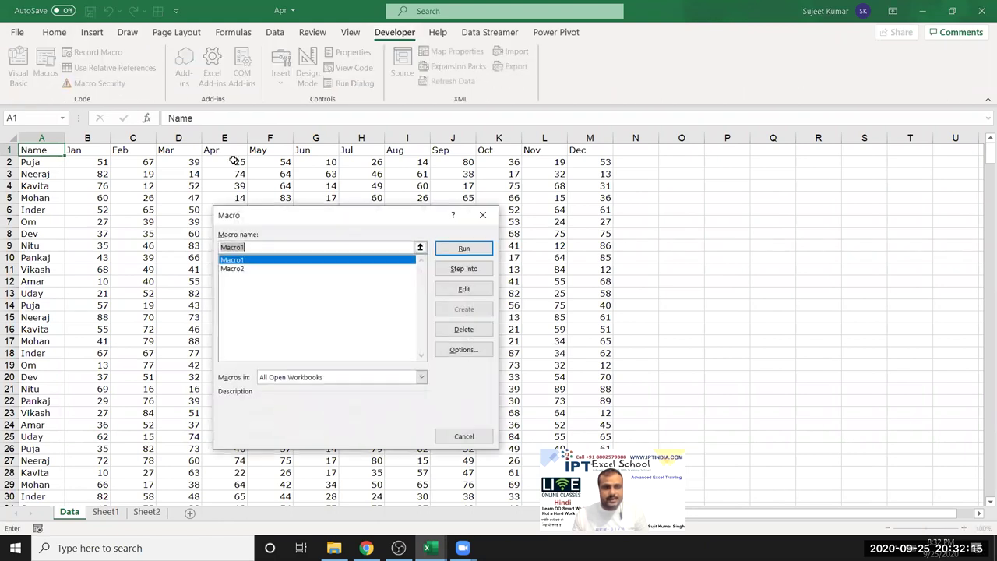
pyautogui.click(462, 250)
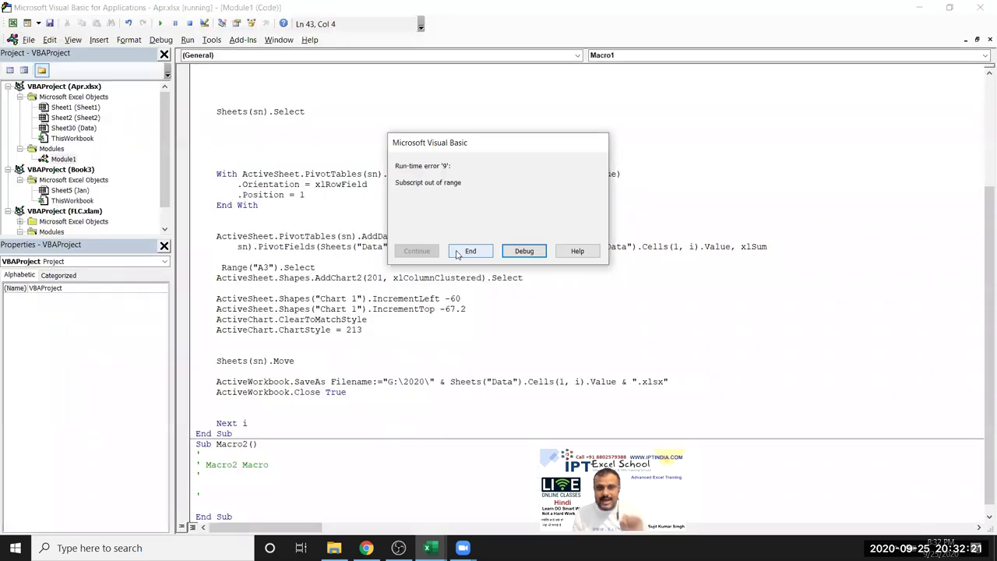
# Step: Debug the 'Subscript out of range' error to stop at SaveAs, then open File Explorer
pyautogui.click(523, 251)
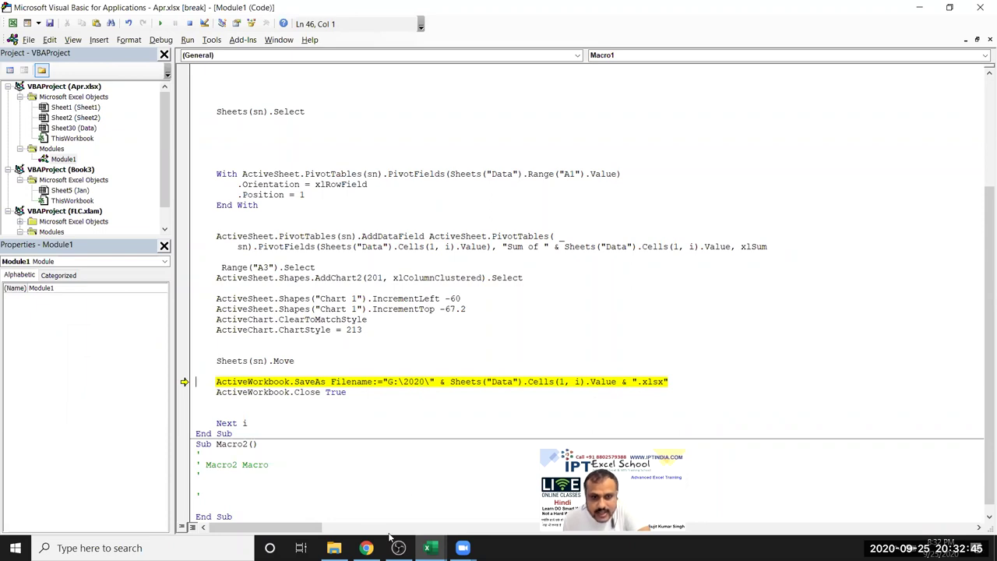
pyautogui.click(333, 548)
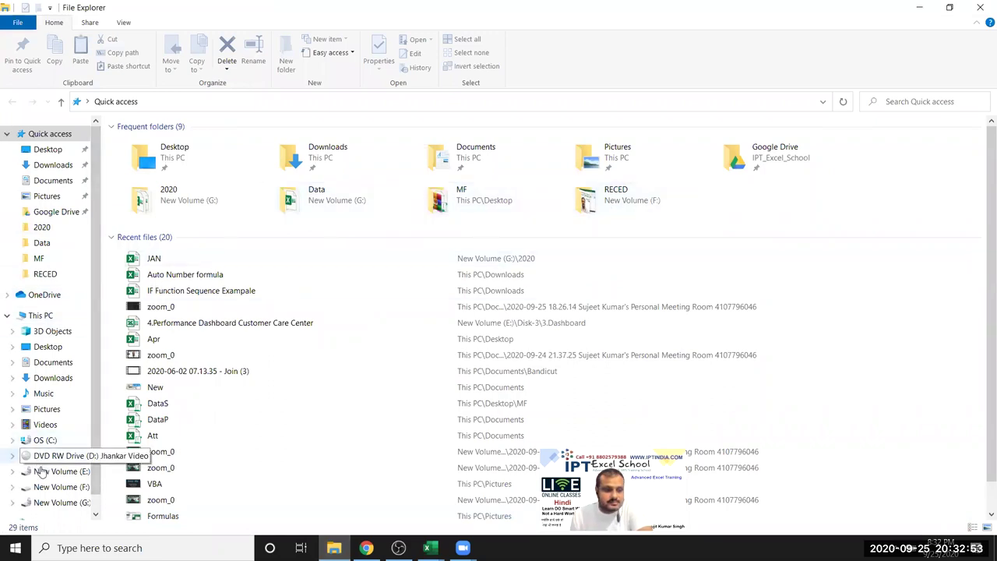
# Step: Permanently delete the JAN workbook in G:\2020 and switch back to the VBA editor
pyautogui.click(61, 502)
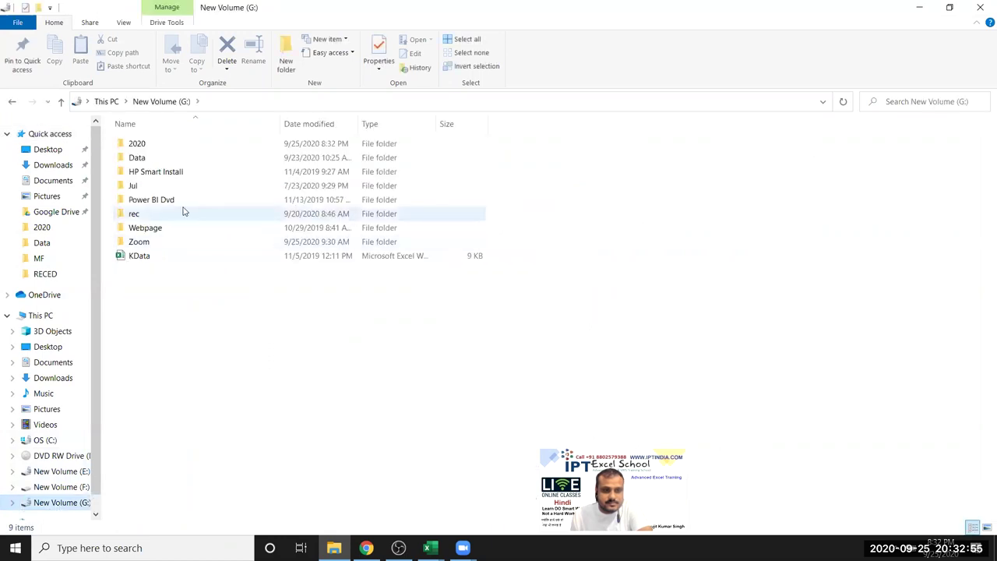
pyautogui.doubleClick(156, 145)
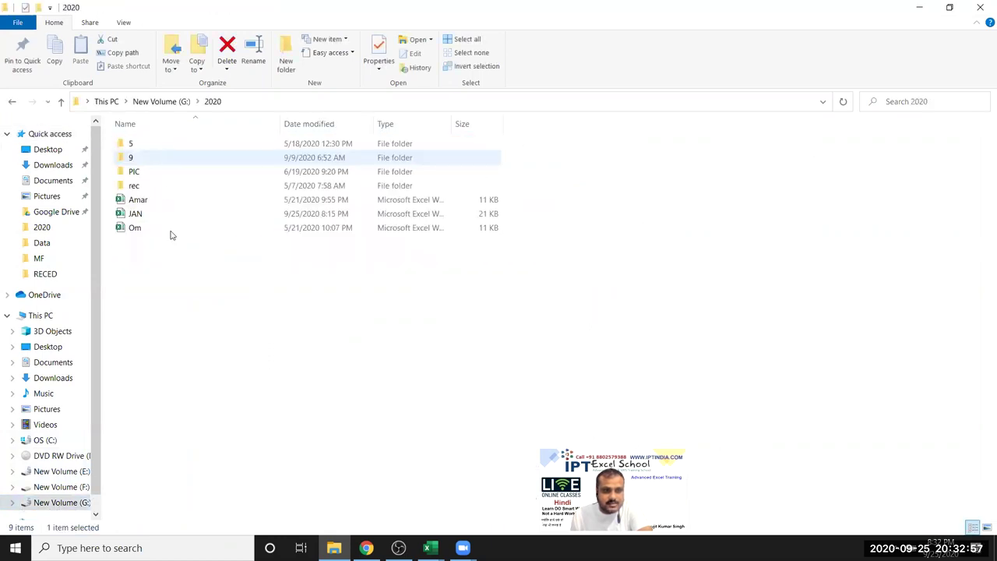
pyautogui.doubleClick(163, 213)
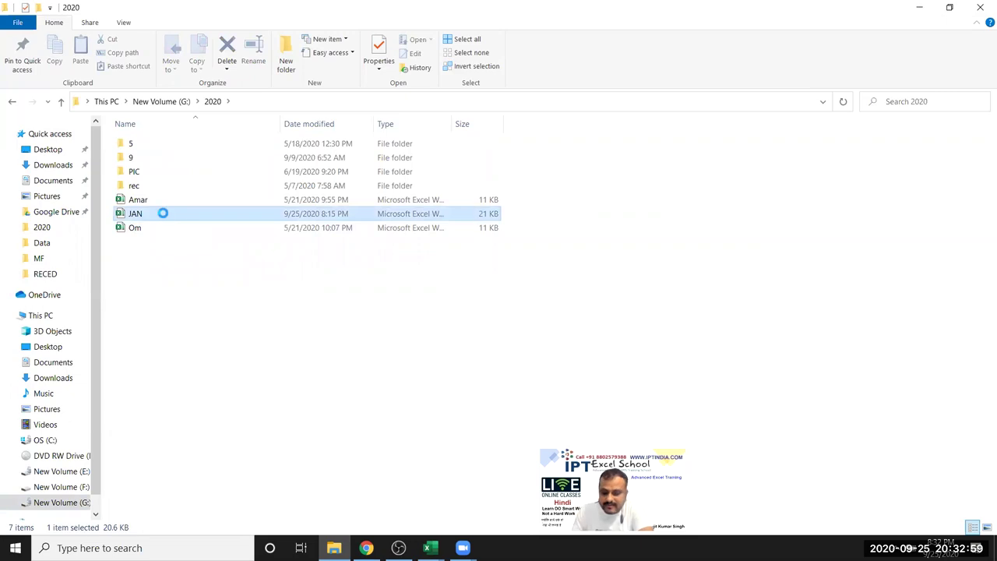
pyautogui.hotkey('shift', 'Delete')
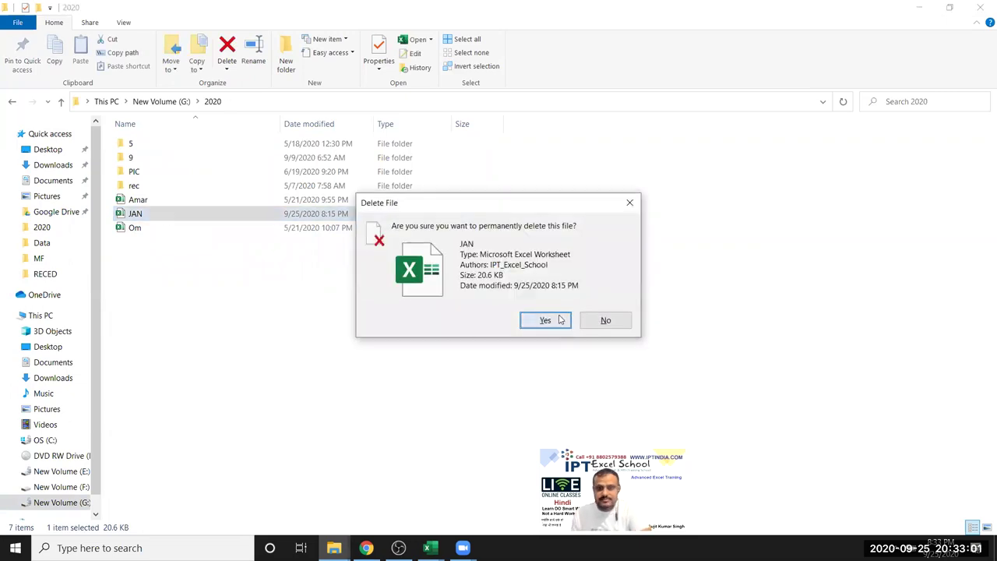
pyautogui.click(559, 320)
pyautogui.hotkey('alt', 'Tab')
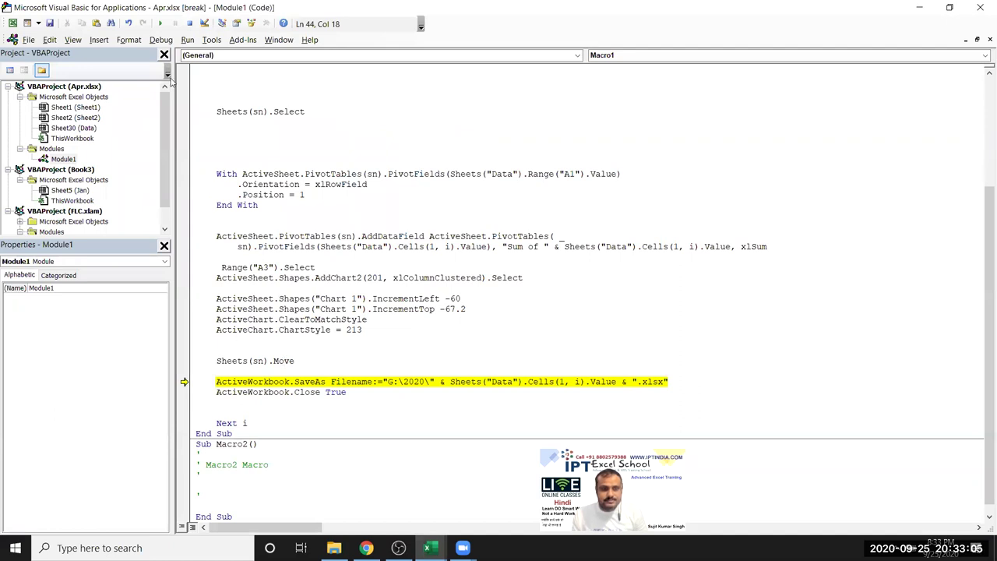
pyautogui.click(225, 369)
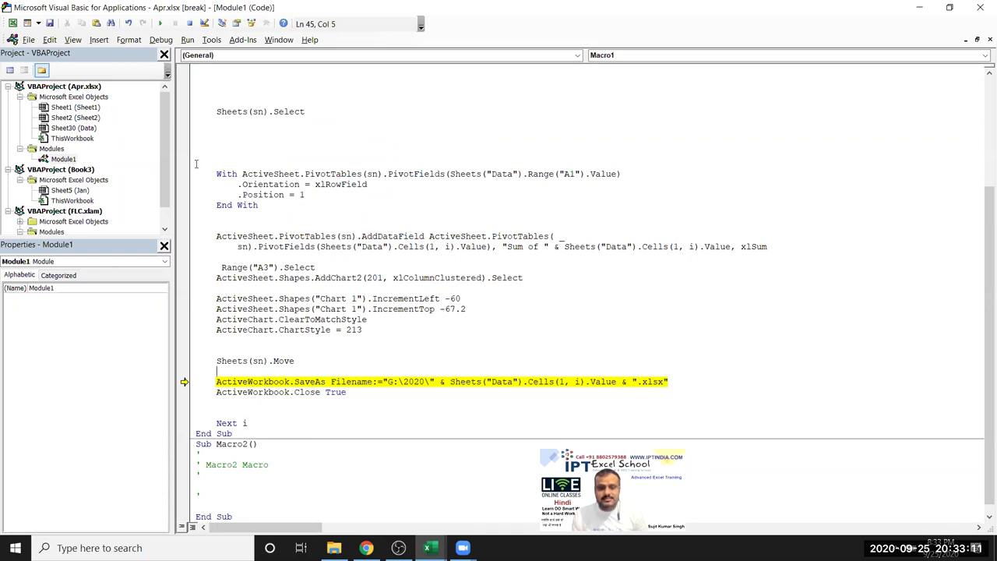
pyautogui.click(160, 23)
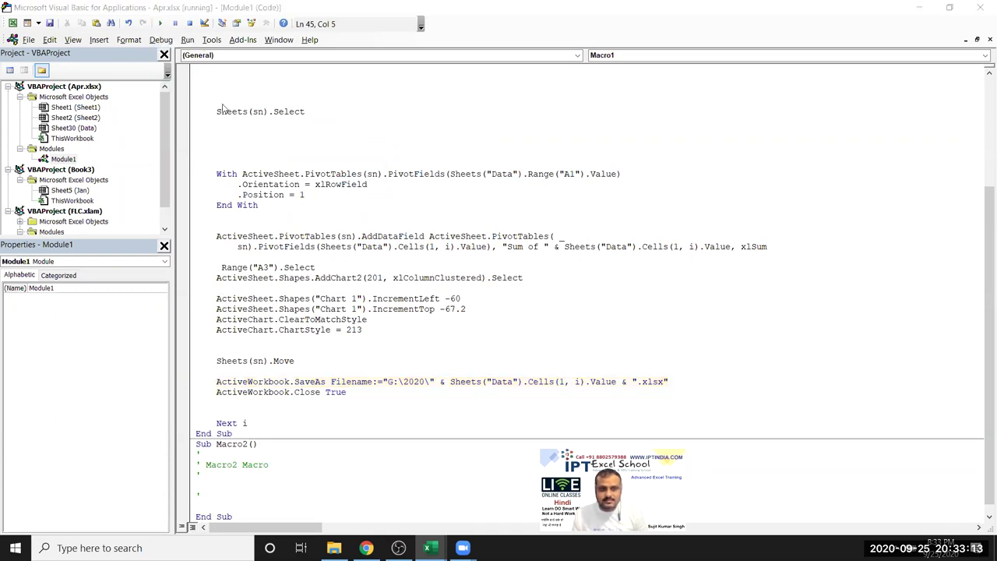
pyautogui.click(537, 252)
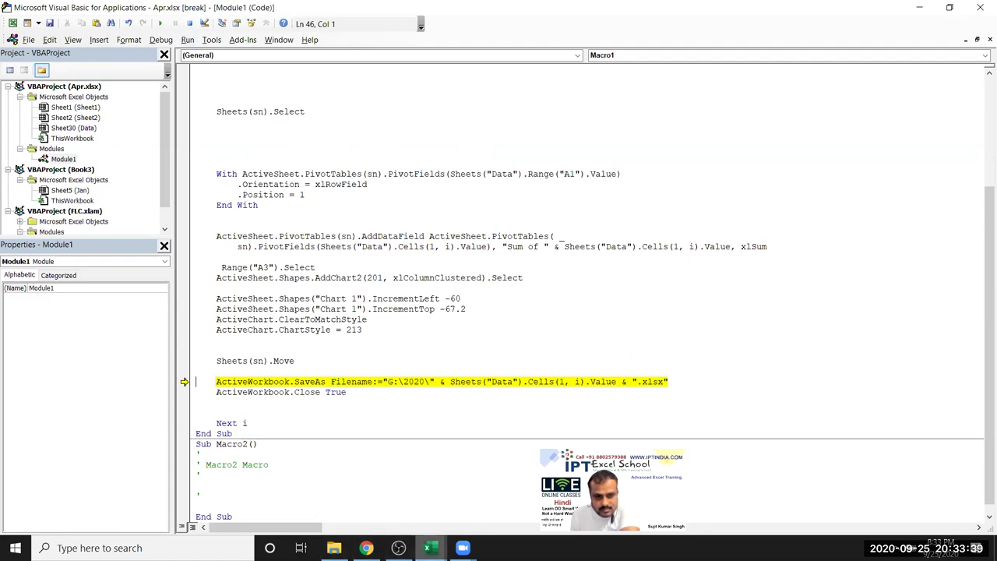
pyautogui.click(427, 547)
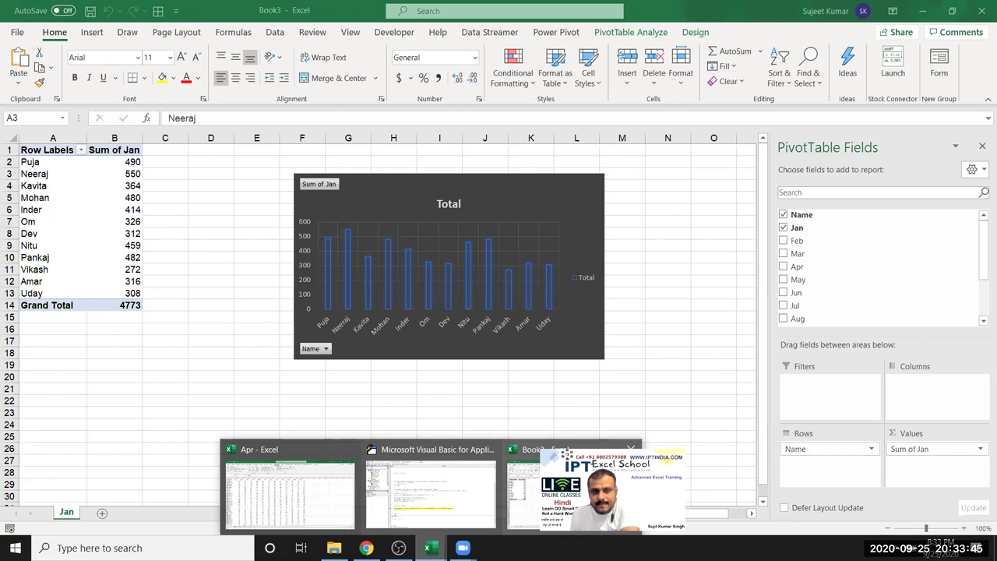
pyautogui.moveTo(429, 483)
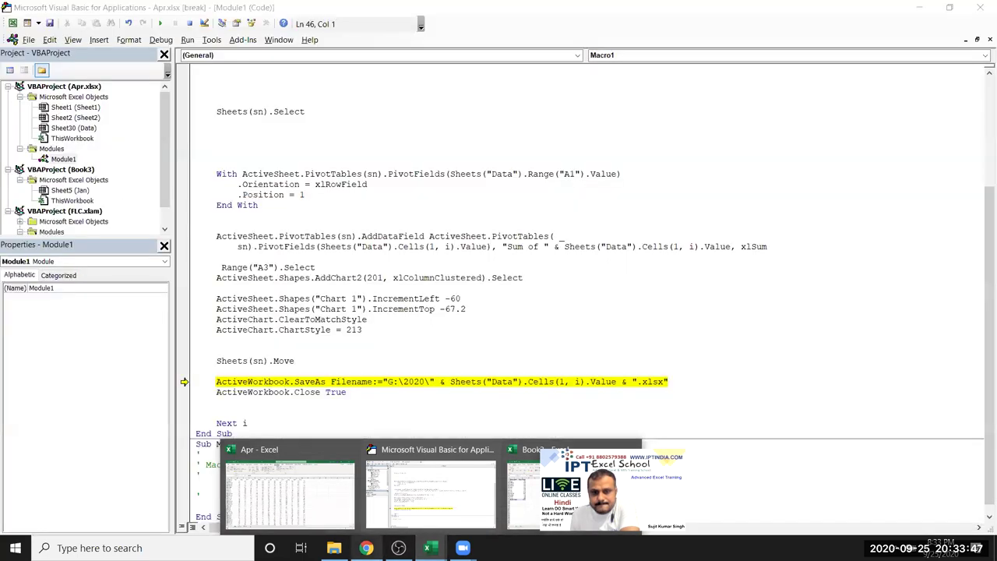
pyautogui.click(382, 387)
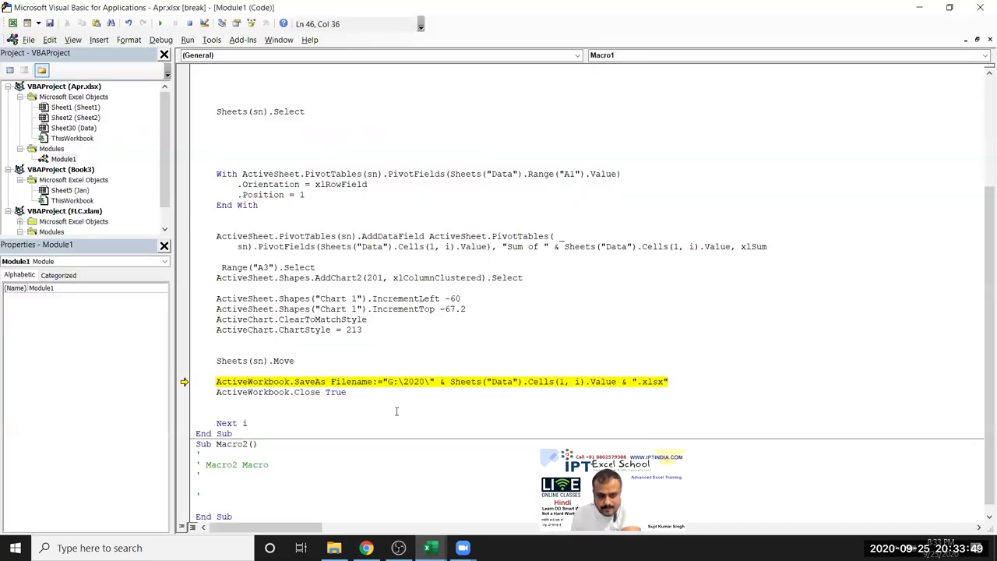
pyautogui.press('BackSpace')
pyautogui.press('BackSpace')
pyautogui.press('BackSpace')
pyautogui.press('BackSpace')
pyautogui.press('BackSpace')
pyautogui.press('BackSpace')
pyautogui.press('BackSpace')
pyautogui.press('BackSpace')
pyautogui.press('BackSpace')
pyautogui.press('BackSpace')
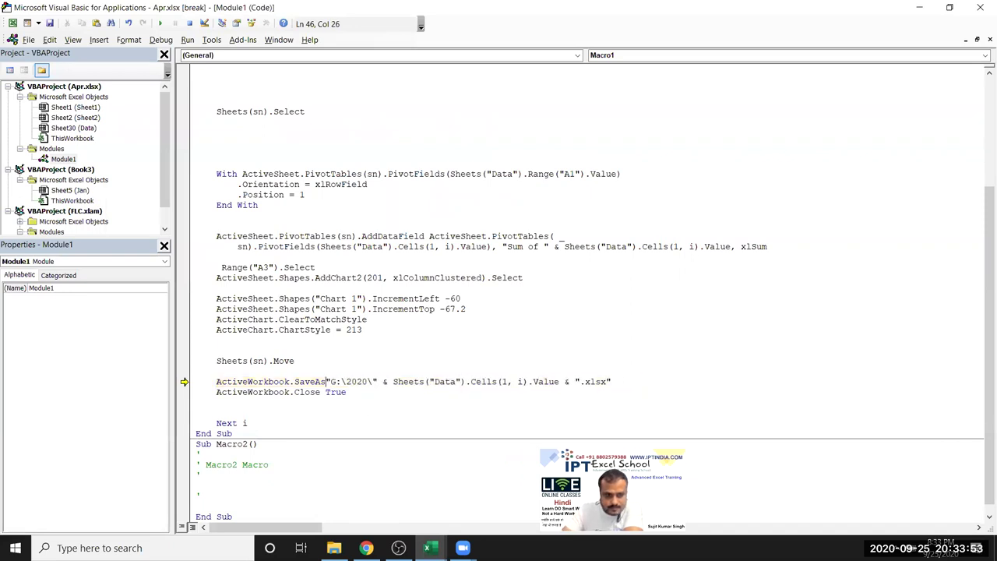
pyautogui.click(371, 362)
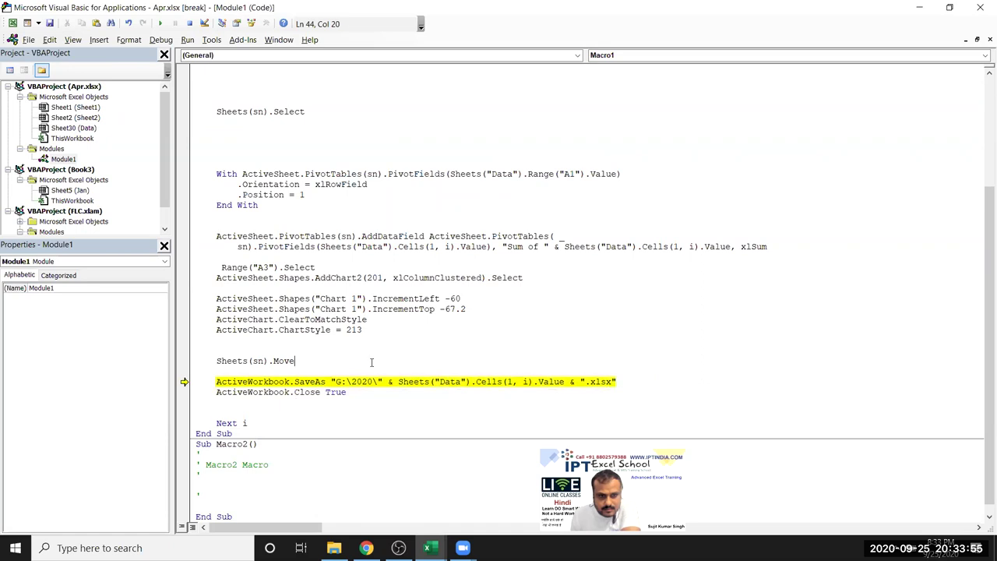
pyautogui.click(427, 548)
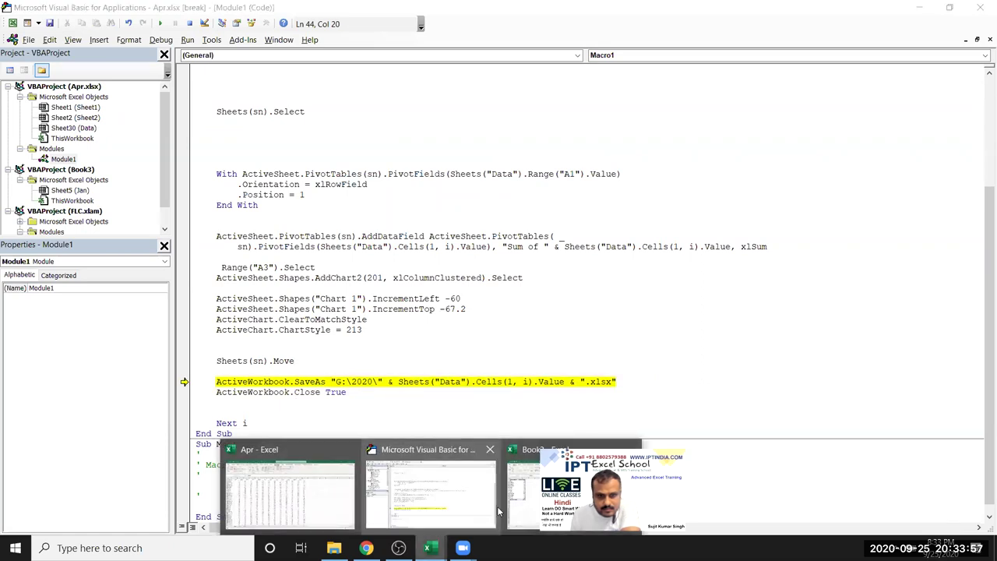
pyautogui.click(535, 515)
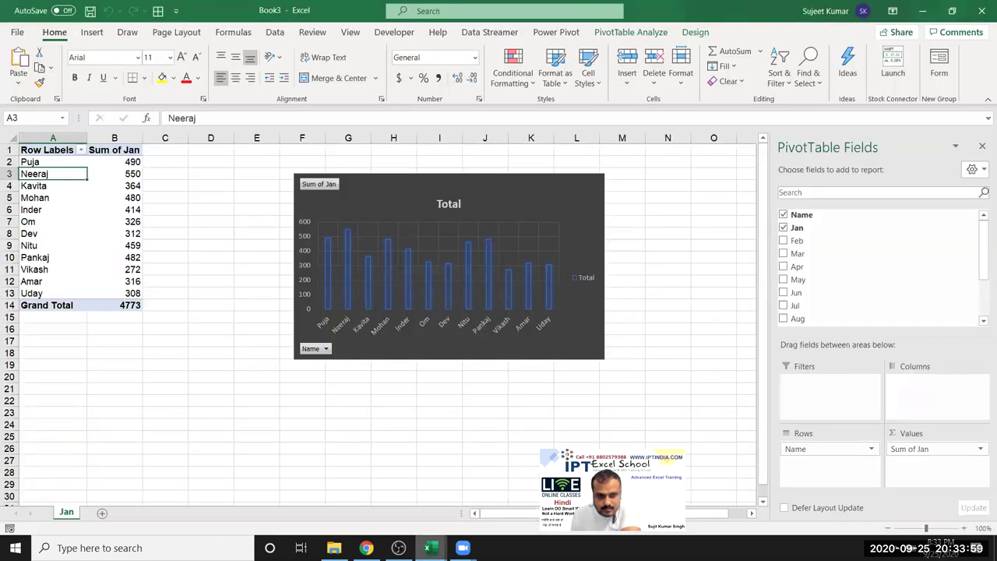
pyautogui.click(428, 547)
pyautogui.click(397, 510)
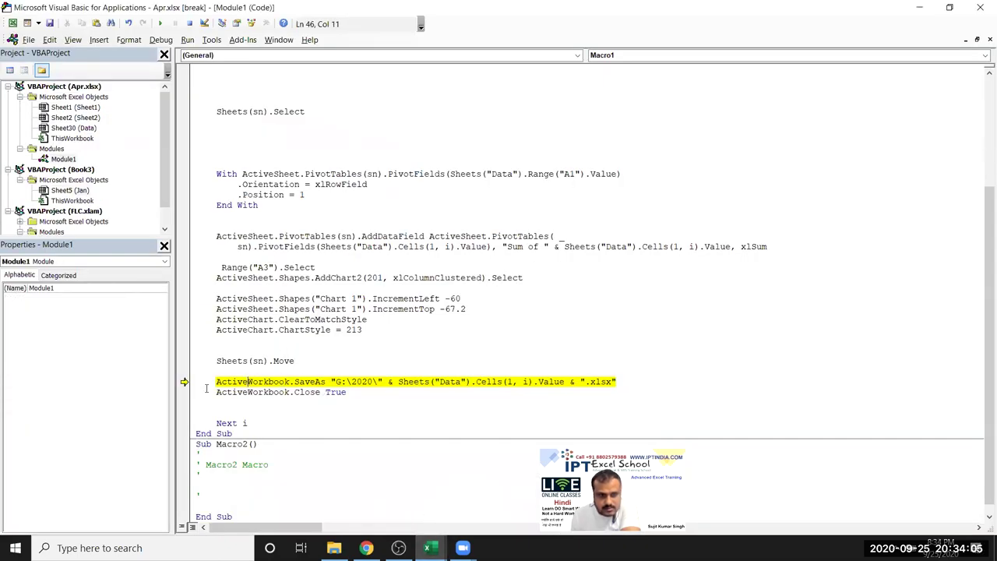
pyautogui.click(160, 23)
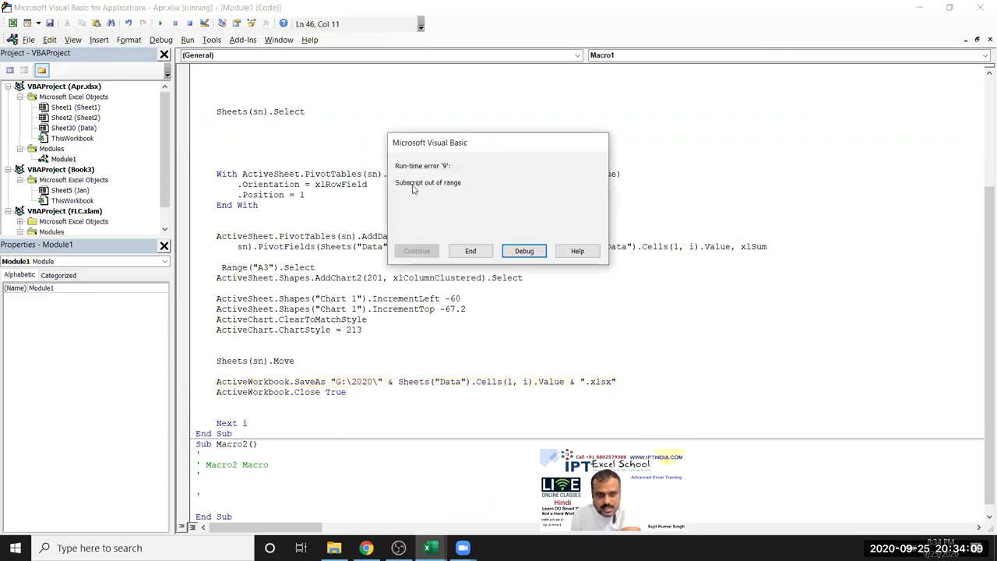
pyautogui.click(506, 248)
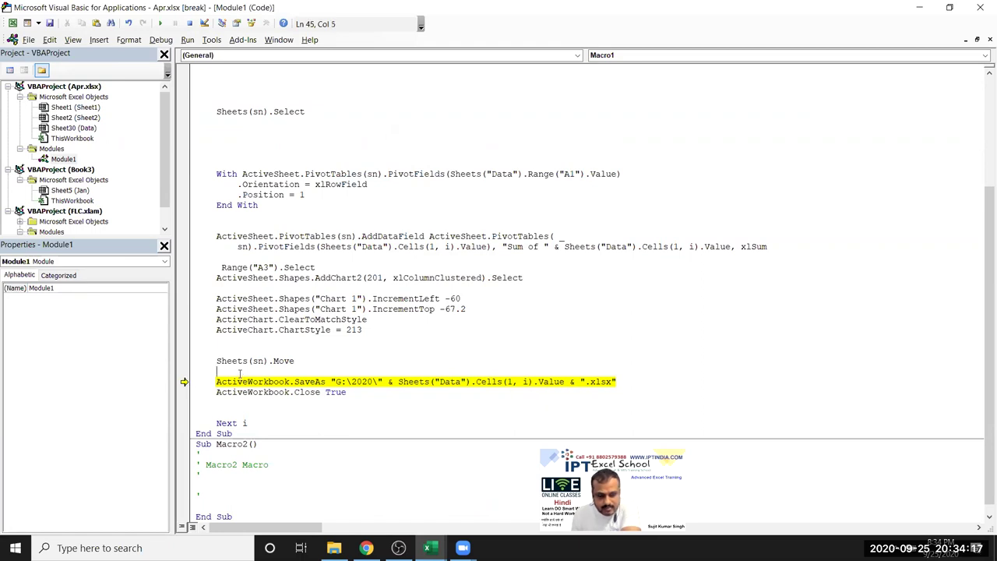
# Step: Add fn = Sheets("Data").Cells(1, i).Value above SaveAs and save as "G:\2020\" & fn & ".xlsx"
pyautogui.press('Return')
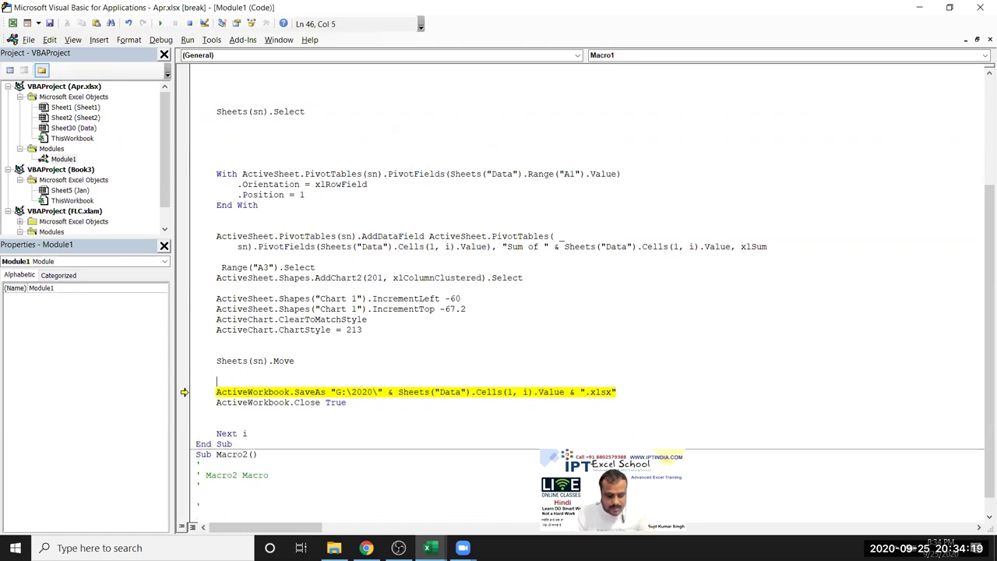
pyautogui.write('fn=')
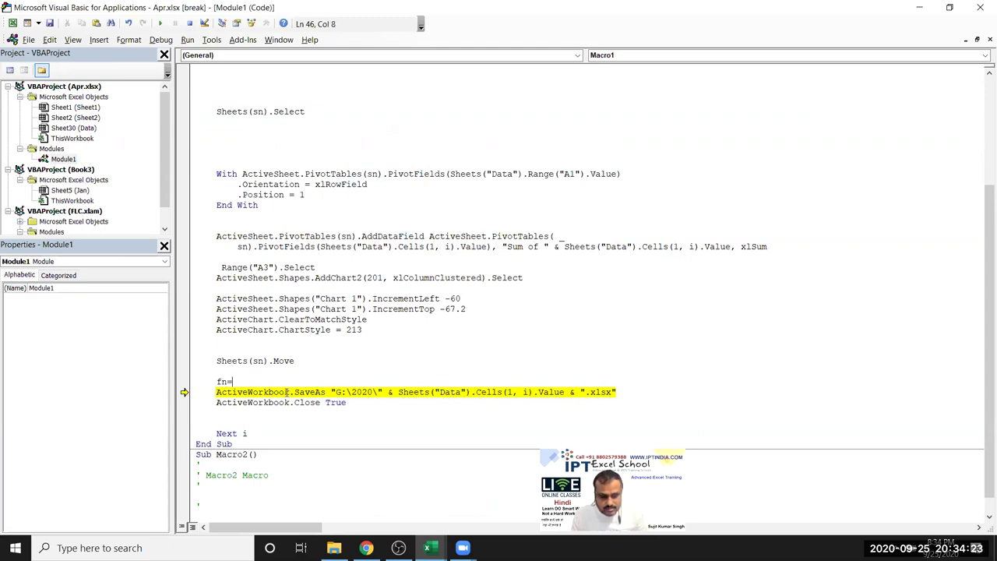
pyautogui.write('Sheets("Data").Cells(1, i).Value')
pyautogui.click(396, 420)
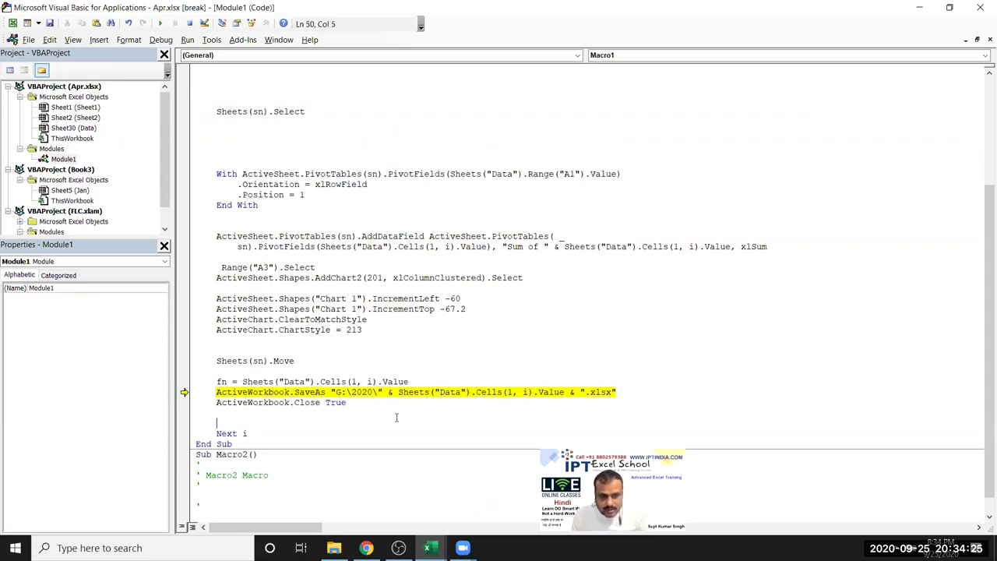
pyautogui.moveTo(395, 391); pyautogui.dragTo(565, 391)
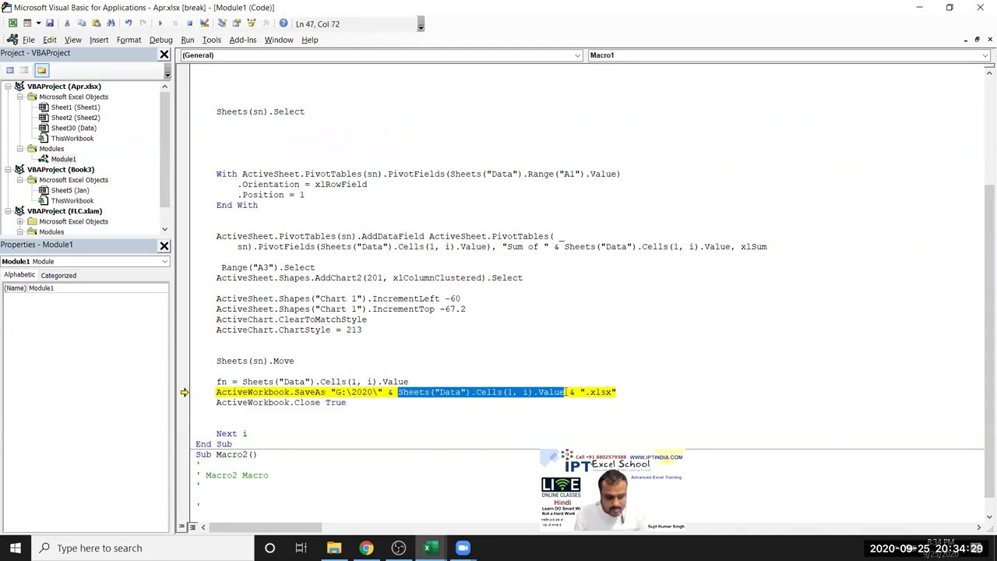
pyautogui.write('fn')
pyautogui.click(472, 413)
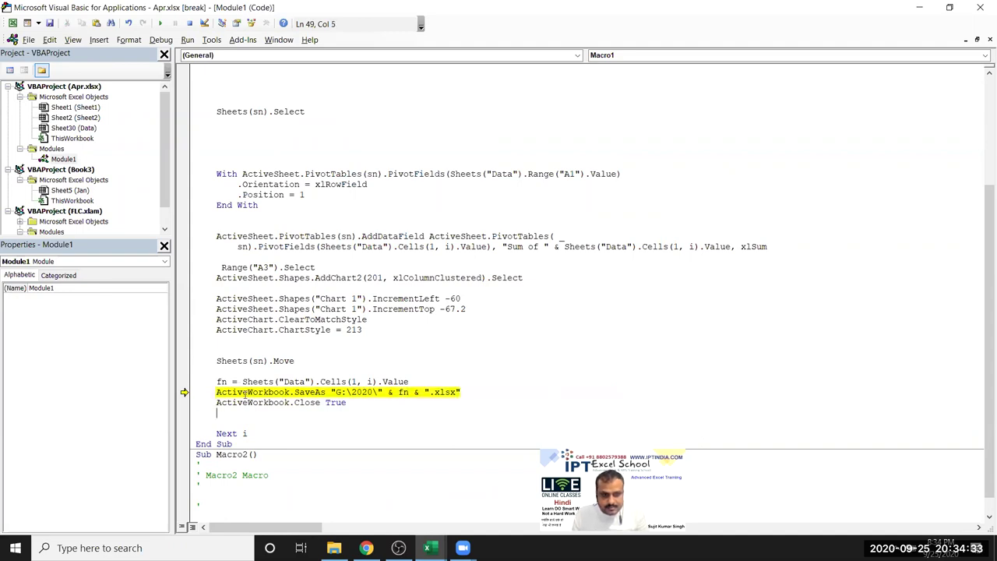
# Step: Restart execution from the new fn line, resume the macro, and debug the error
pyautogui.moveTo(184, 392); pyautogui.dragTo(184, 382)
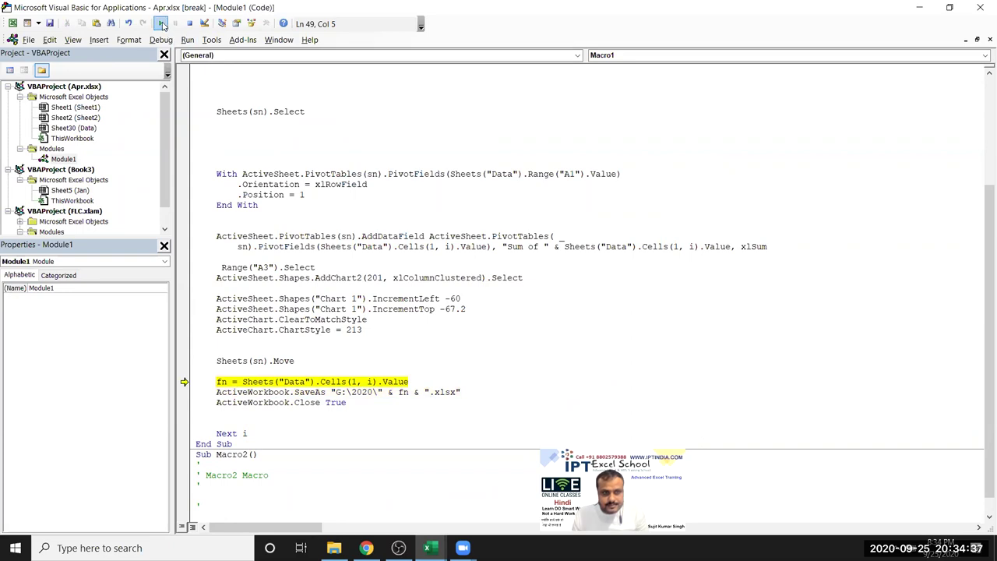
pyautogui.click(159, 23)
pyautogui.click(524, 251)
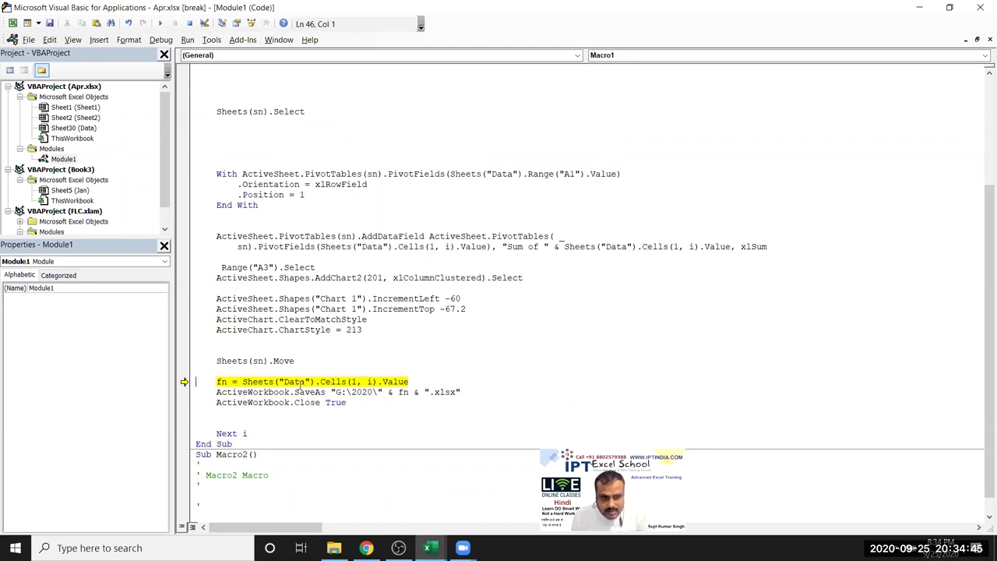
pyautogui.hotkey('alt', 'F11')
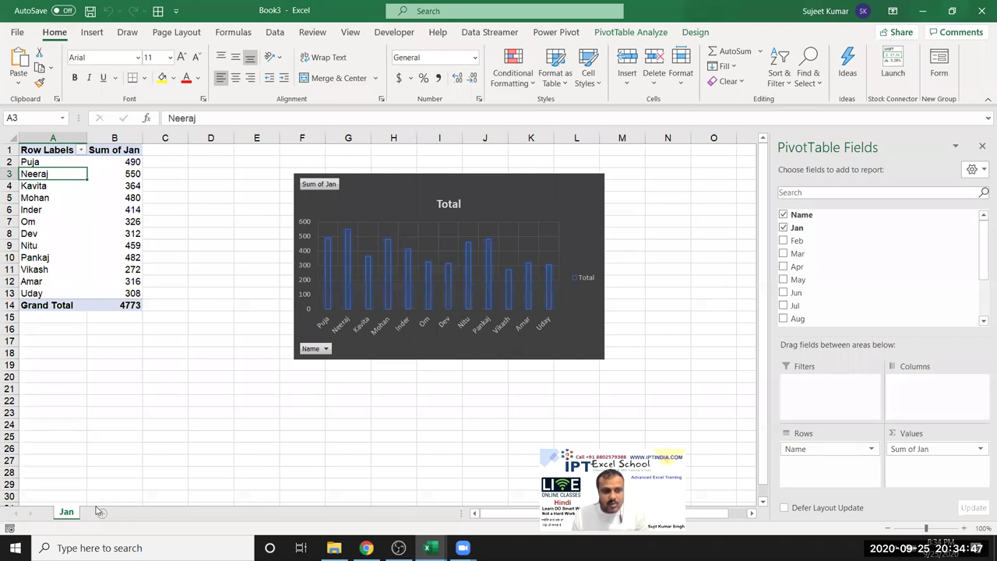
pyautogui.hotkey('alt', 'F11')
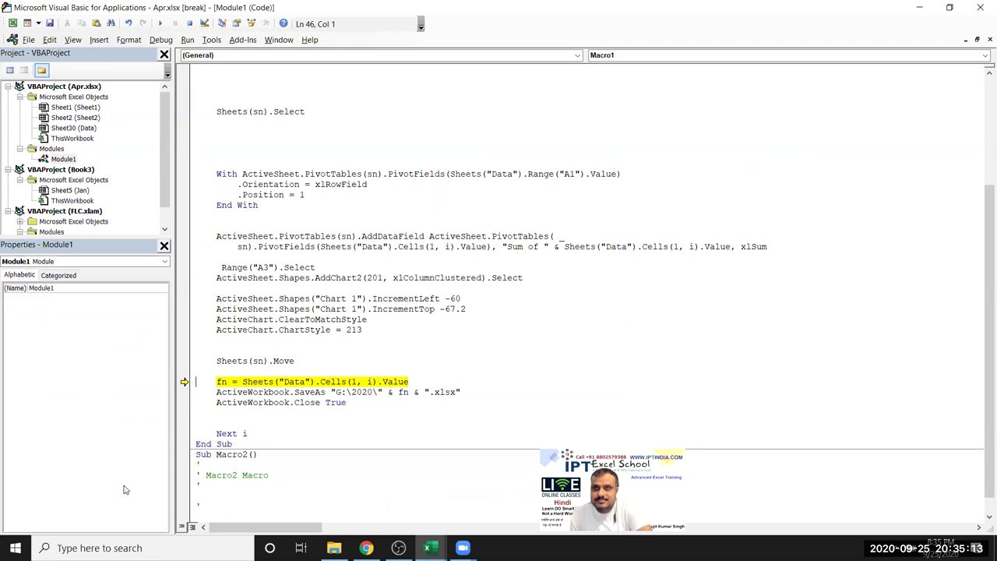
pyautogui.click(234, 236)
pyautogui.scroll(5, 233, 257)
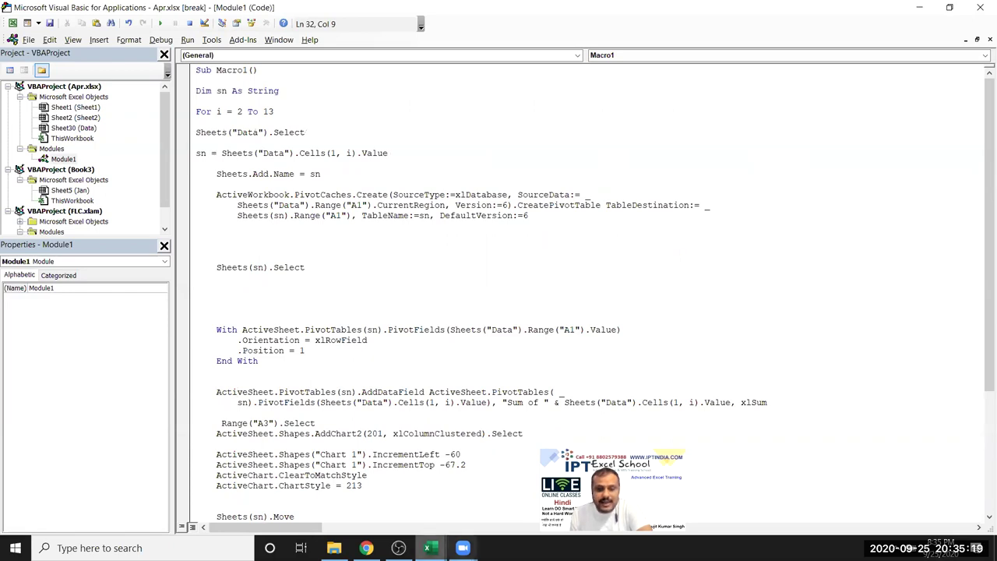
pyautogui.moveTo(426, 548)
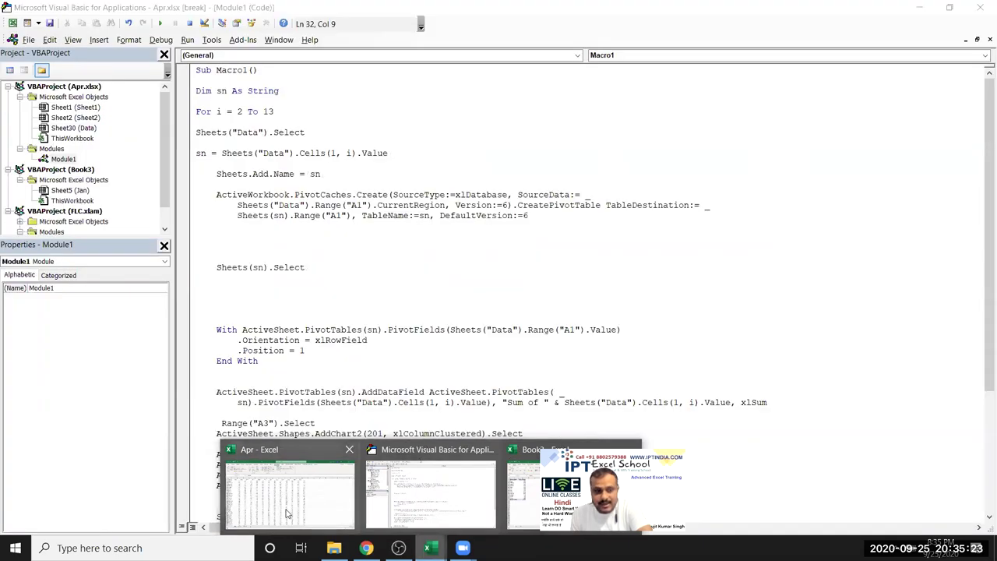
pyautogui.scroll(-6, 582, 391)
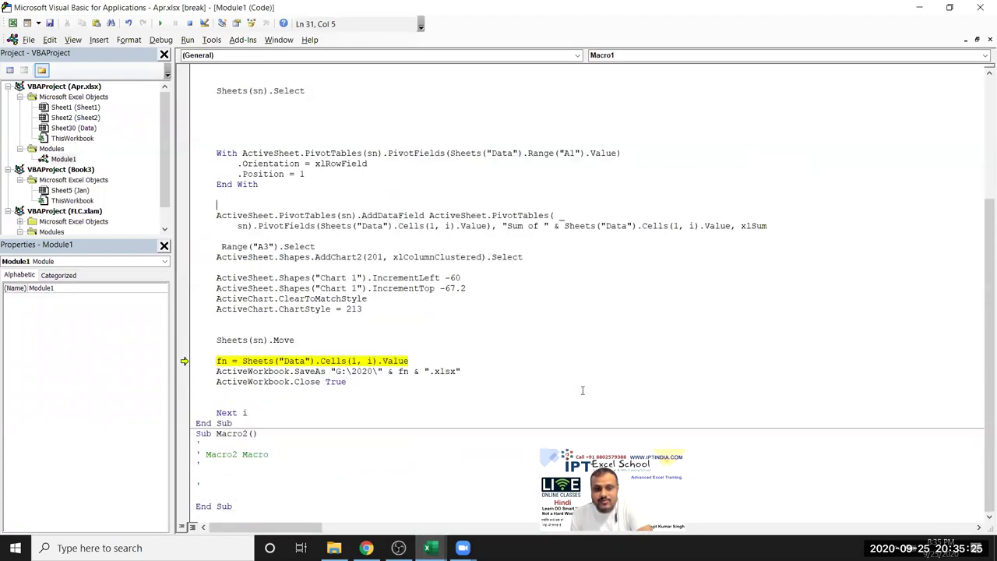
pyautogui.moveTo(303, 343); pyautogui.dragTo(234, 349)
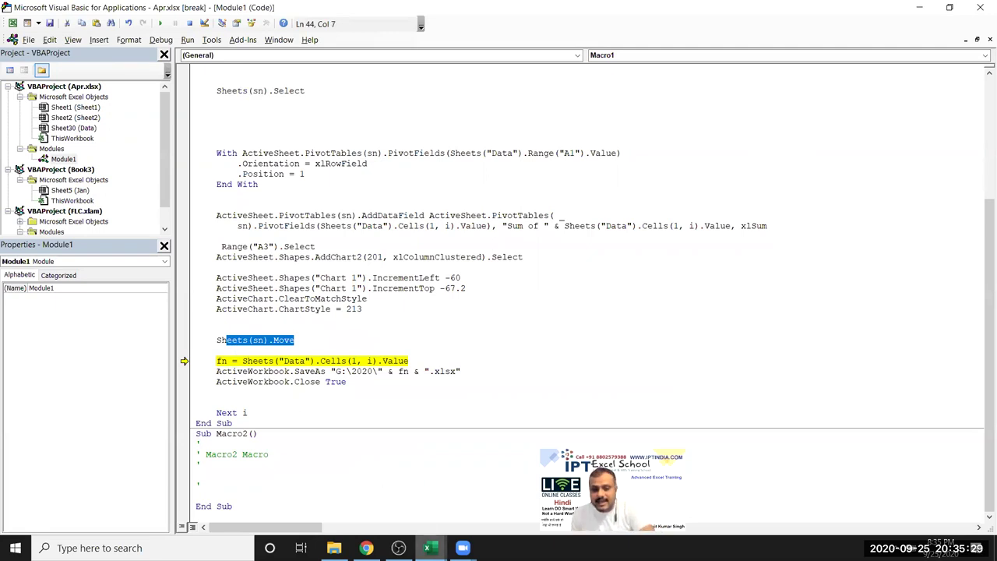
pyautogui.click(427, 548)
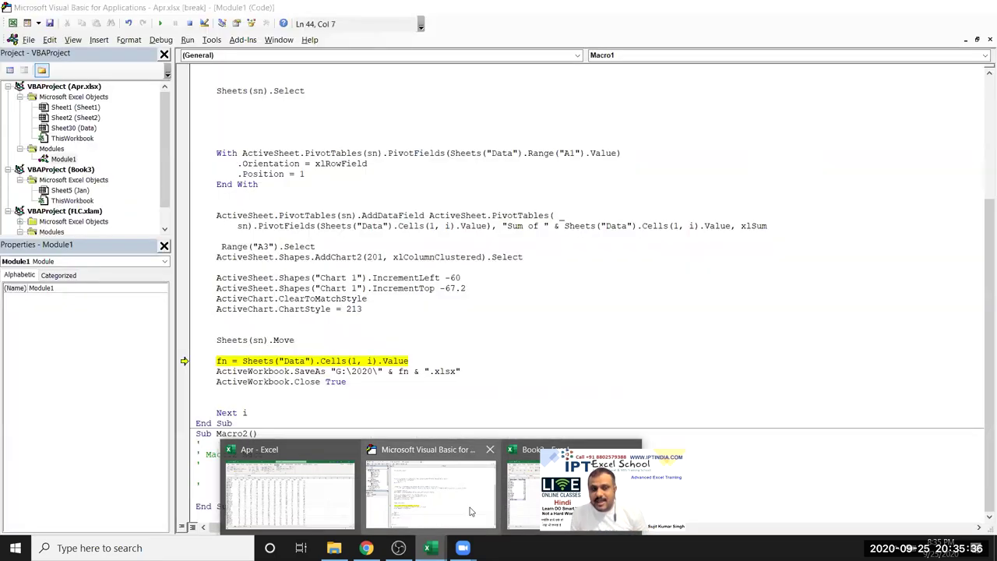
pyautogui.click(471, 498)
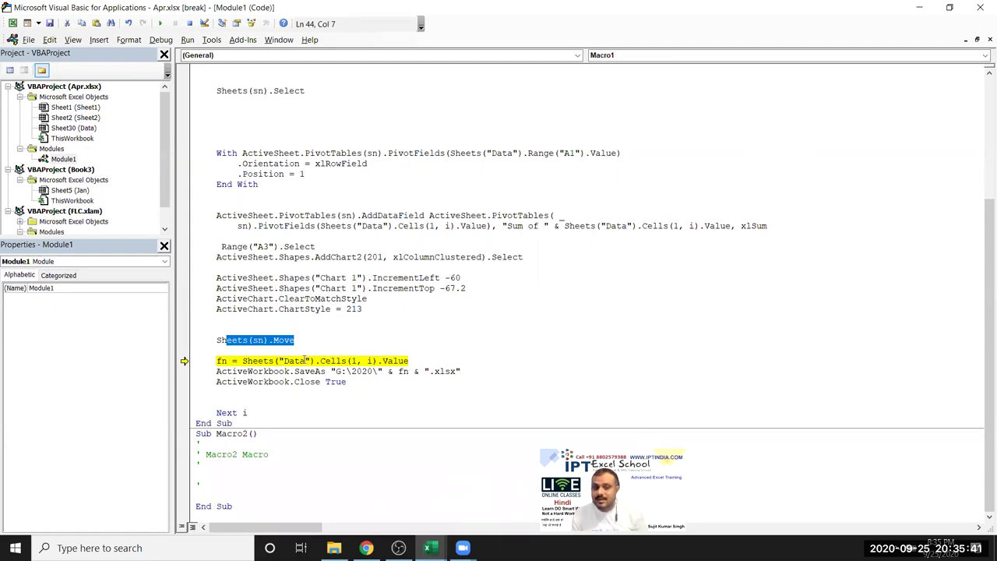
# Step: Abandon the half-typed workbooks("Apr.xlsxm reference and cut out the fn assignment line
pyautogui.doubleClick(303, 361)
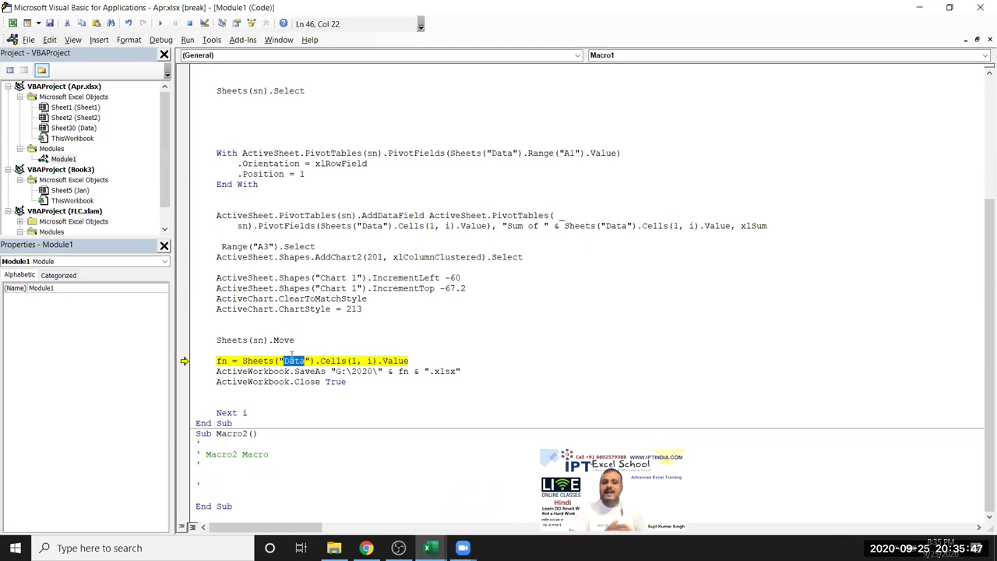
pyautogui.press('Left')
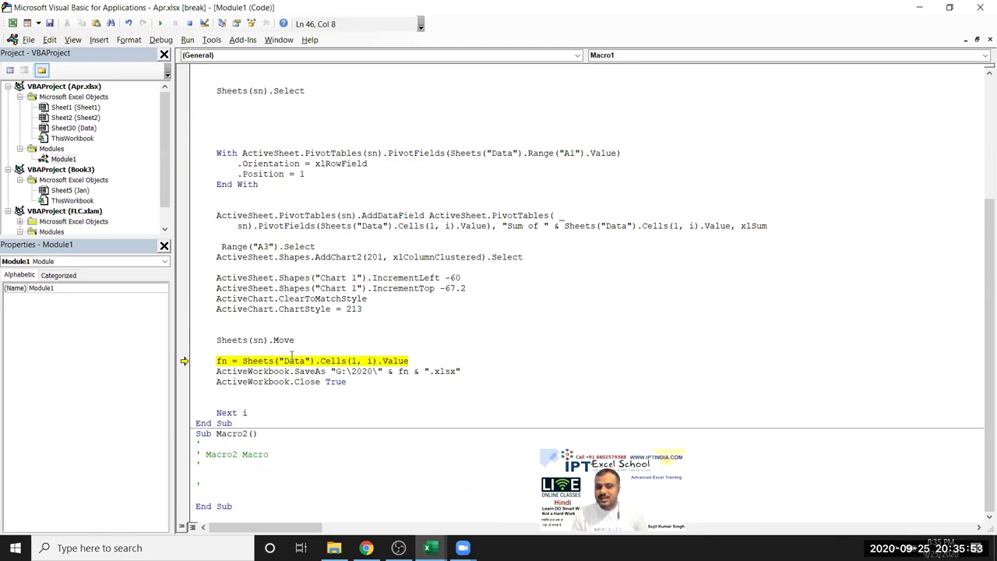
pyautogui.write('workbooks')
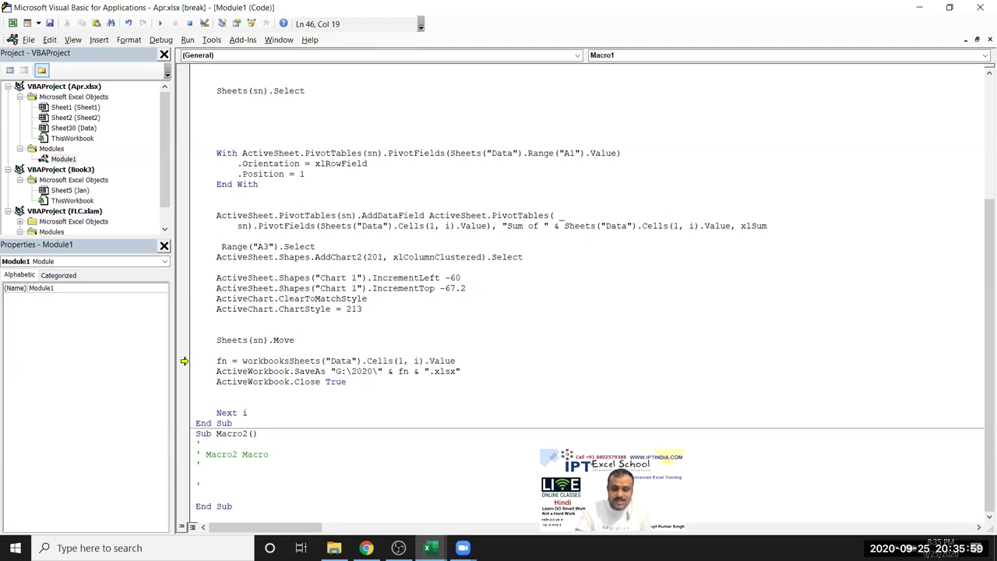
pyautogui.write('("Apr.xlsxm')
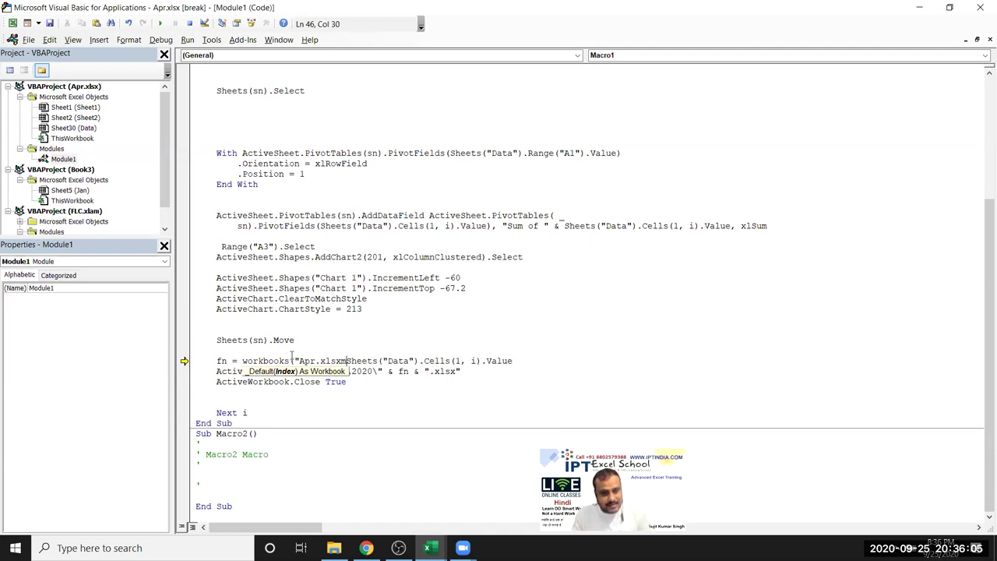
pyautogui.press('BackSpace')
pyautogui.press('BackSpace')
pyautogui.press('BackSpace')
pyautogui.press('BackSpace')
pyautogui.press('BackSpace')
pyautogui.press('BackSpace')
pyautogui.press('BackSpace')
pyautogui.press('BackSpace')
pyautogui.press('BackSpace')
pyautogui.press('Down')
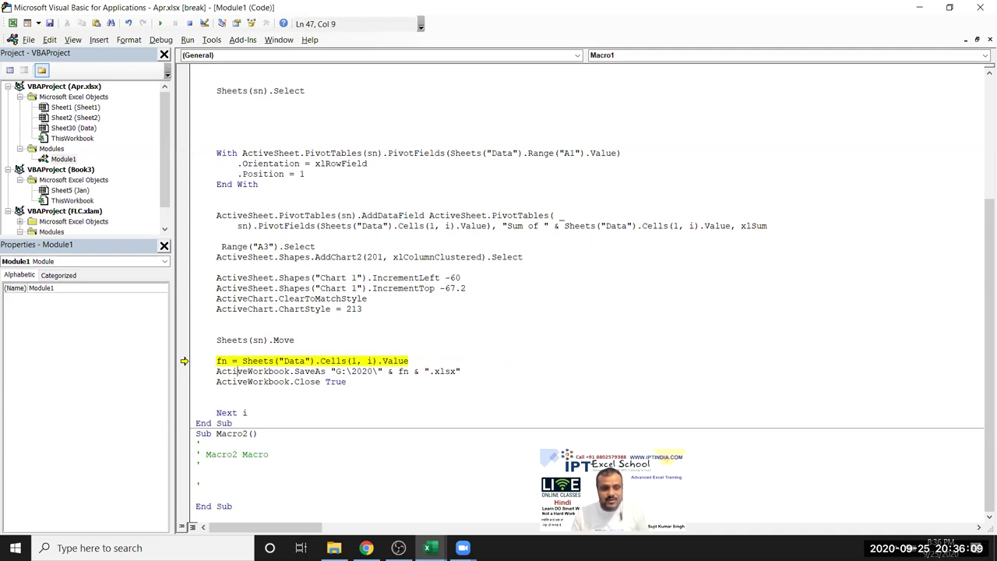
pyautogui.moveTo(216, 361); pyautogui.dragTo(196, 371)
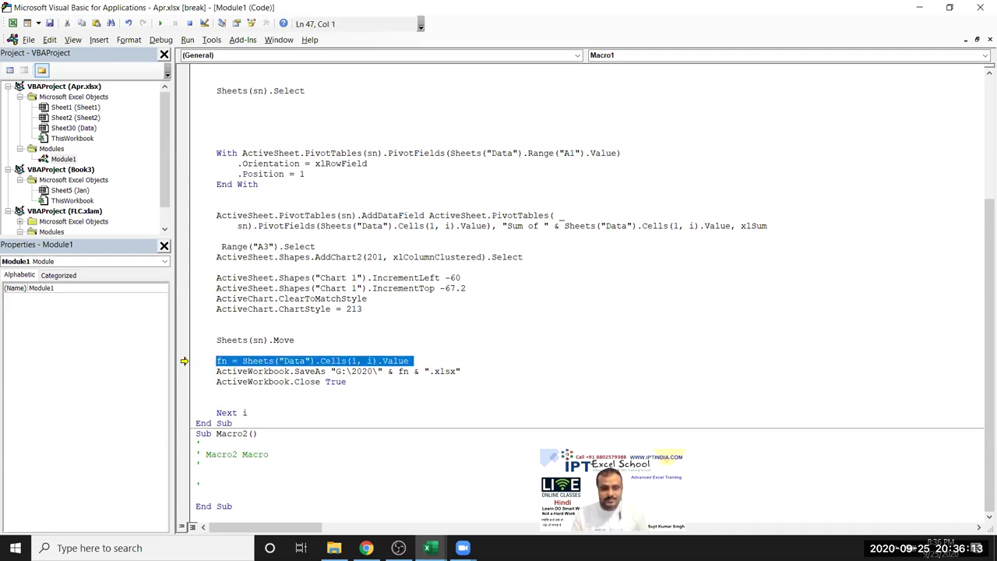
pyautogui.hotkey('ctrl', 'x')
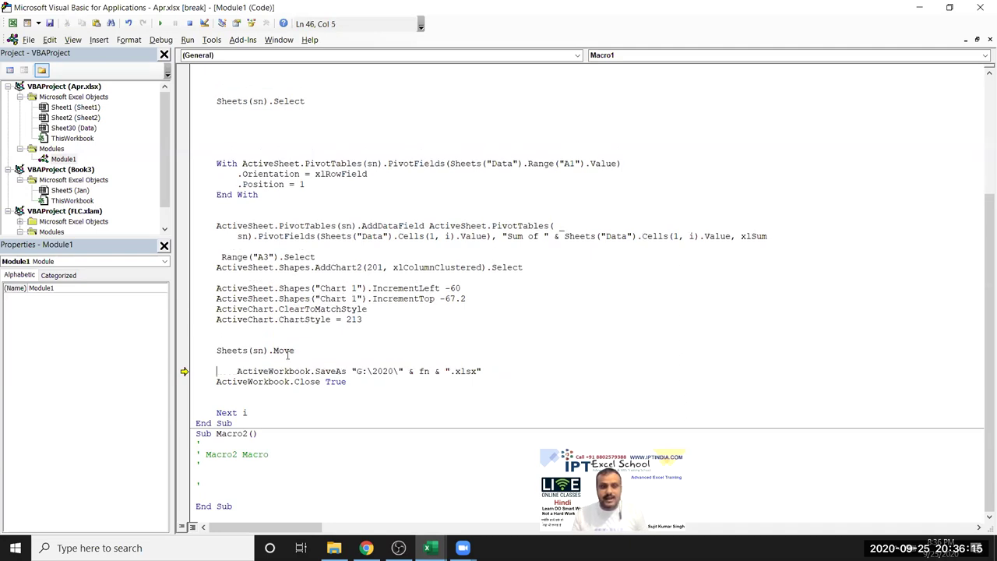
# Step: Undo a trial paste of the fn line and retype SN as sn in the save path
pyautogui.scroll(5, 288, 355)
pyautogui.scroll(1, 278, 343)
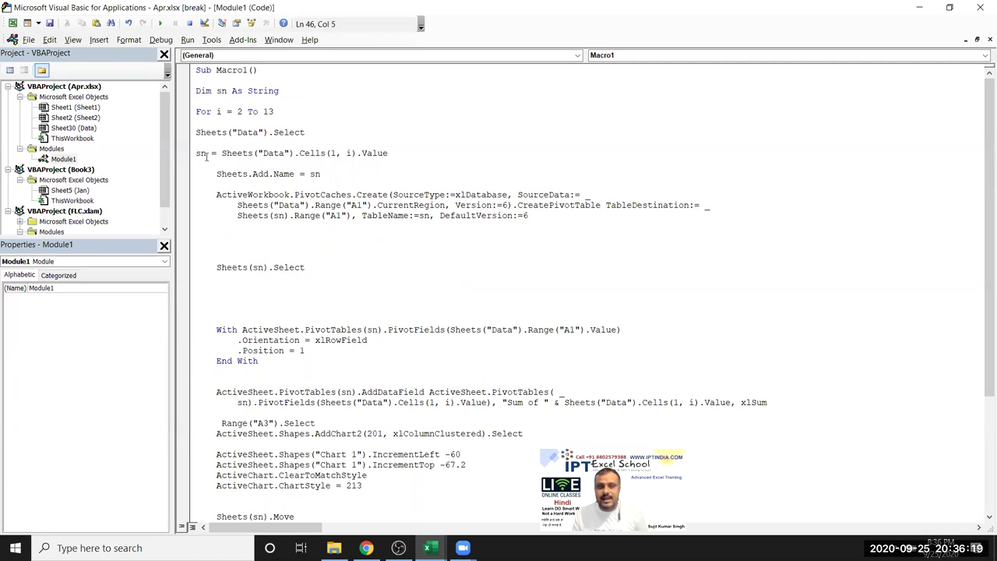
pyautogui.hotkey('ctrl', 'v')
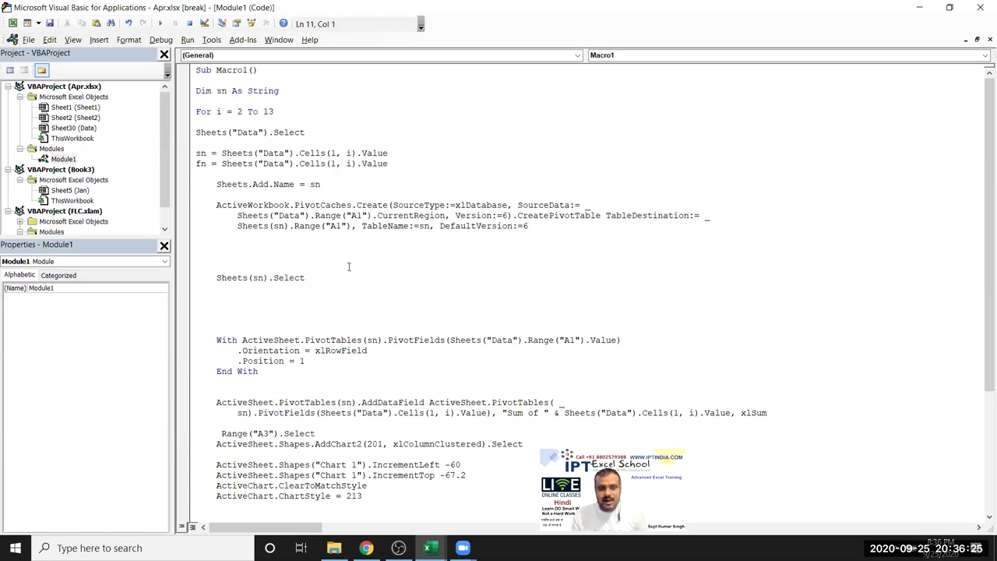
pyautogui.hotkey('ctrl', 'z')
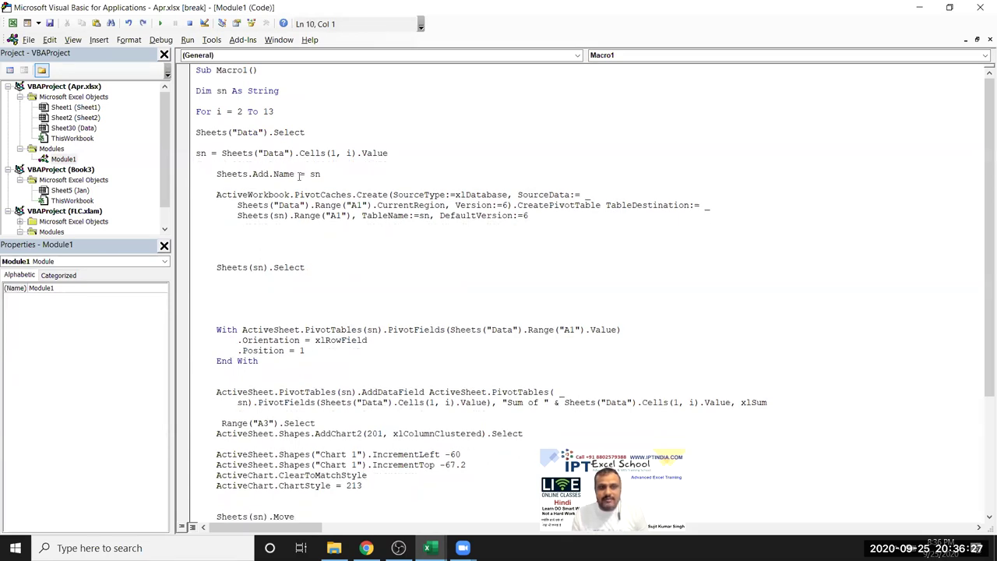
pyautogui.scroll(-3, 298, 329)
pyautogui.scroll(-2, 421, 380)
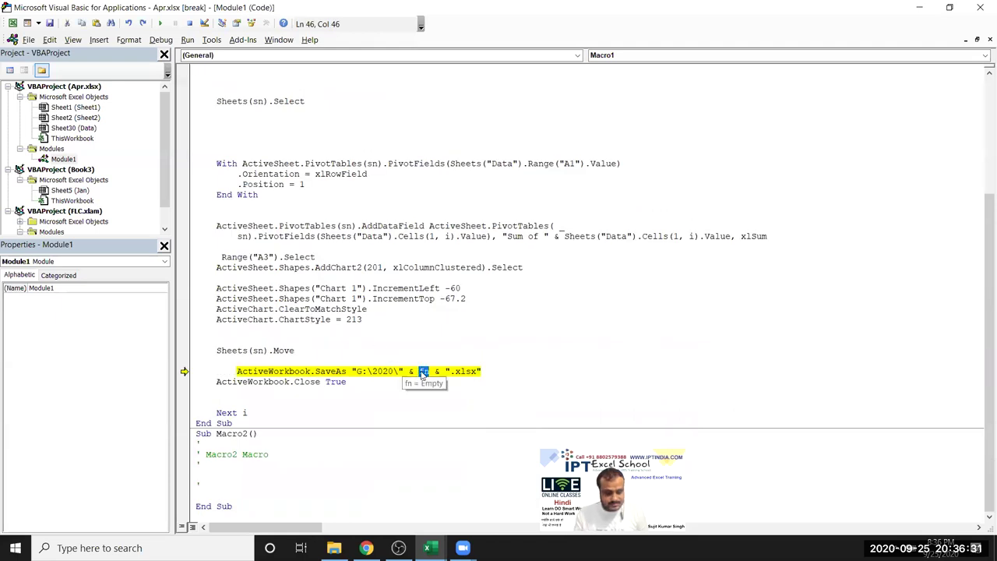
pyautogui.click(421, 373)
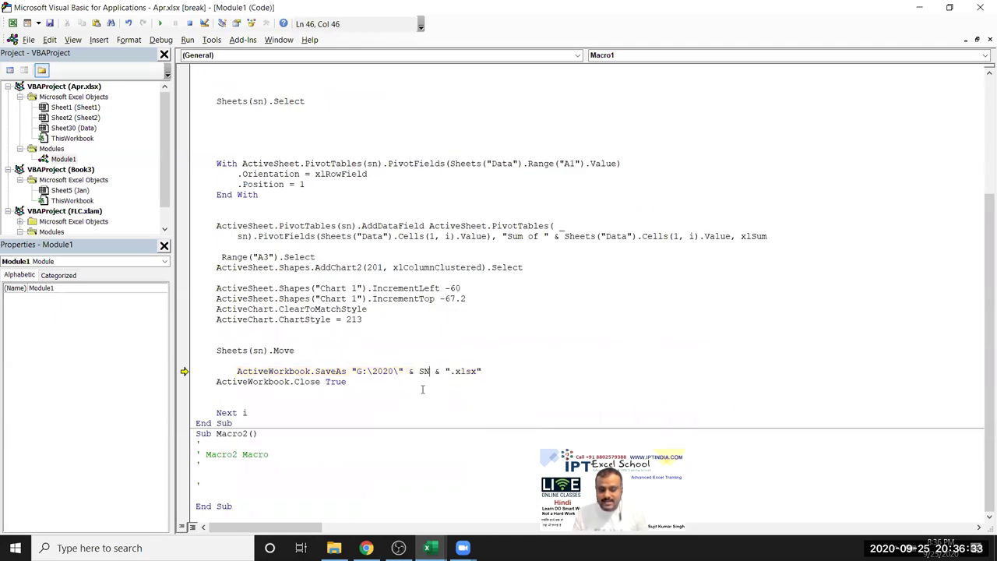
pyautogui.press('BackSpace')
pyautogui.press('BackSpace')
pyautogui.write('sn')
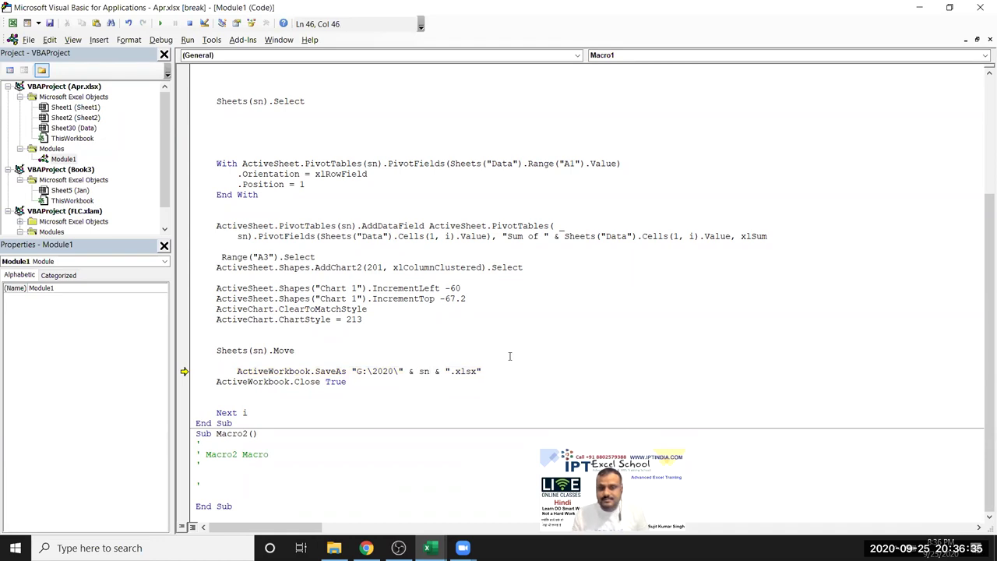
# Step: Select the Sheets("Data").Cells(1, i).Value reference following "Sum of " & in the caption
pyautogui.click(509, 356)
pyautogui.scroll(3, 409, 304)
pyautogui.scroll(2, 312, 234)
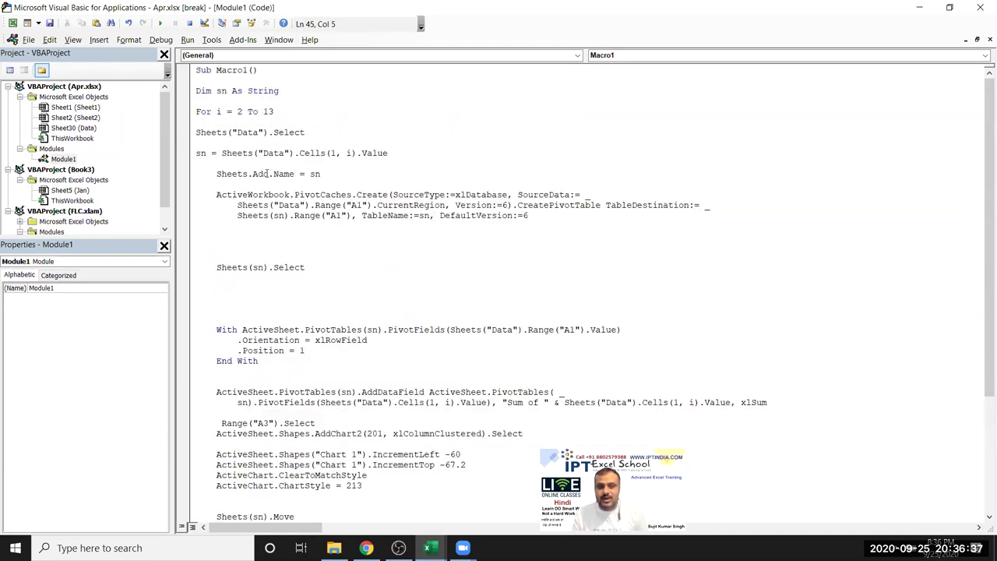
pyautogui.scroll(-4, 325, 263)
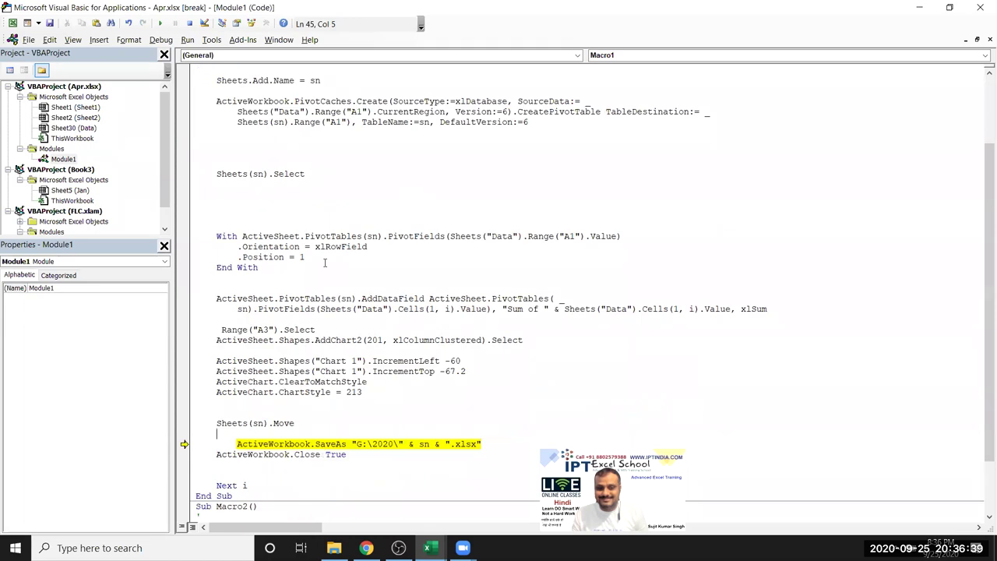
pyautogui.scroll(-1, 304, 327)
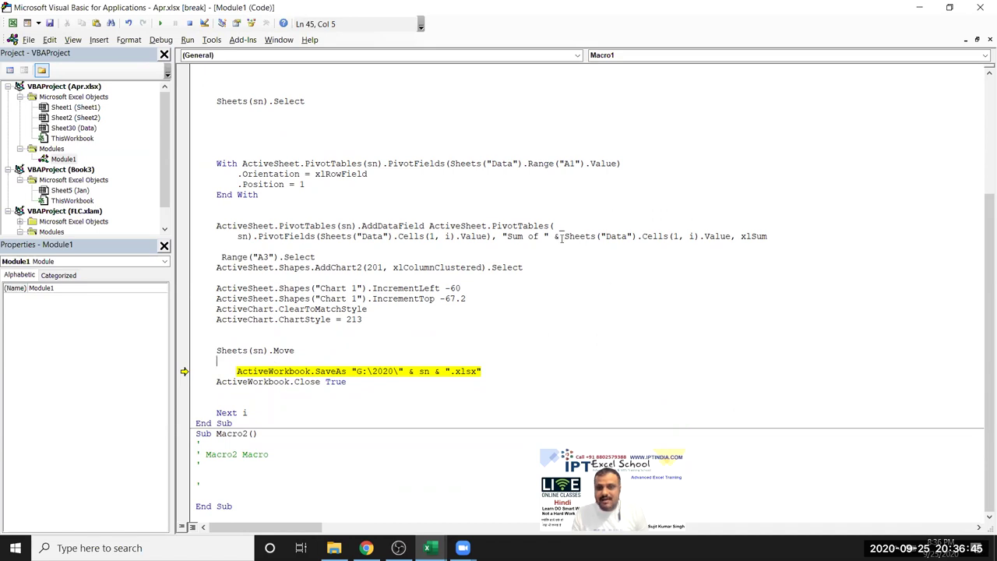
pyautogui.moveTo(563, 238); pyautogui.dragTo(730, 237)
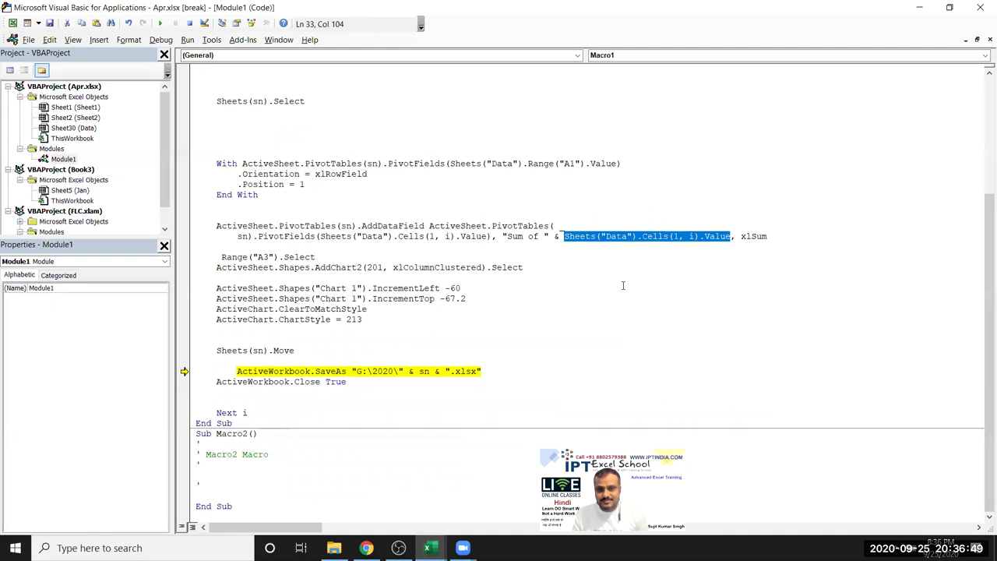
pyautogui.scroll(2, 623, 286)
pyautogui.scroll(1, 622, 286)
pyautogui.scroll(2, 623, 286)
pyautogui.scroll(-2, 621, 286)
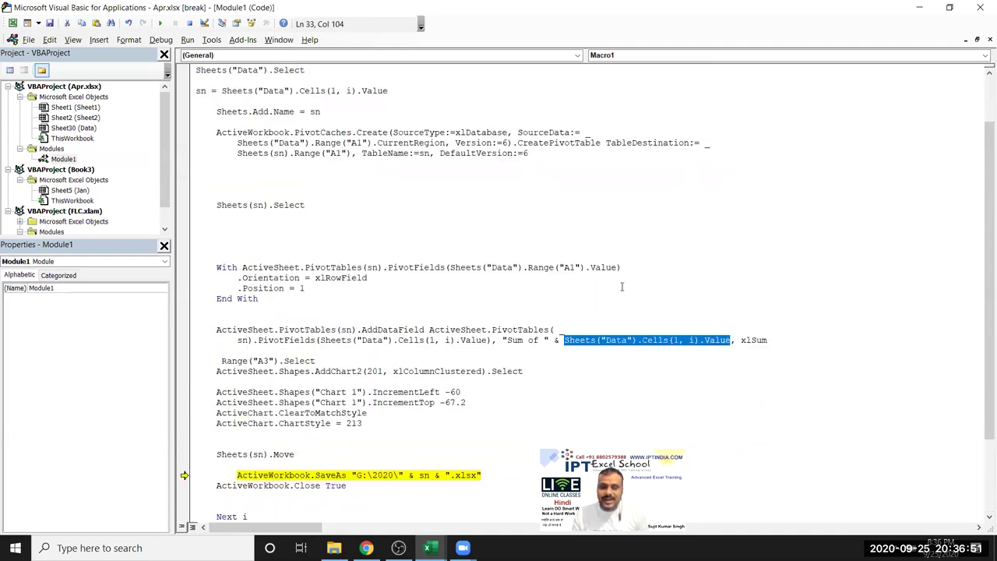
pyautogui.scroll(-3, 621, 286)
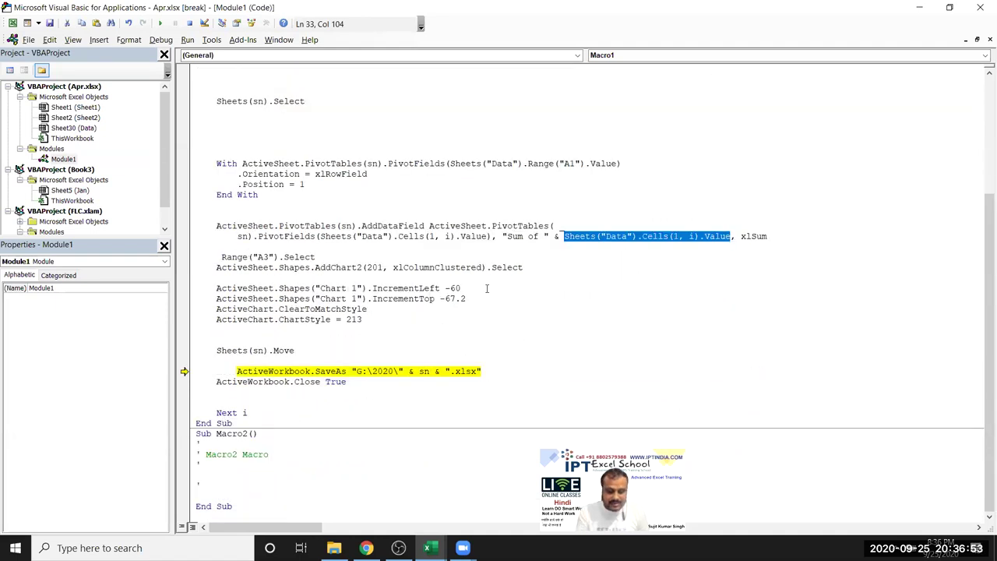
# Step: Use sn in the caption and PivotFields call, restoring the missing closing parenthesis and comma
pyautogui.write('sn')
pyautogui.click(554, 285)
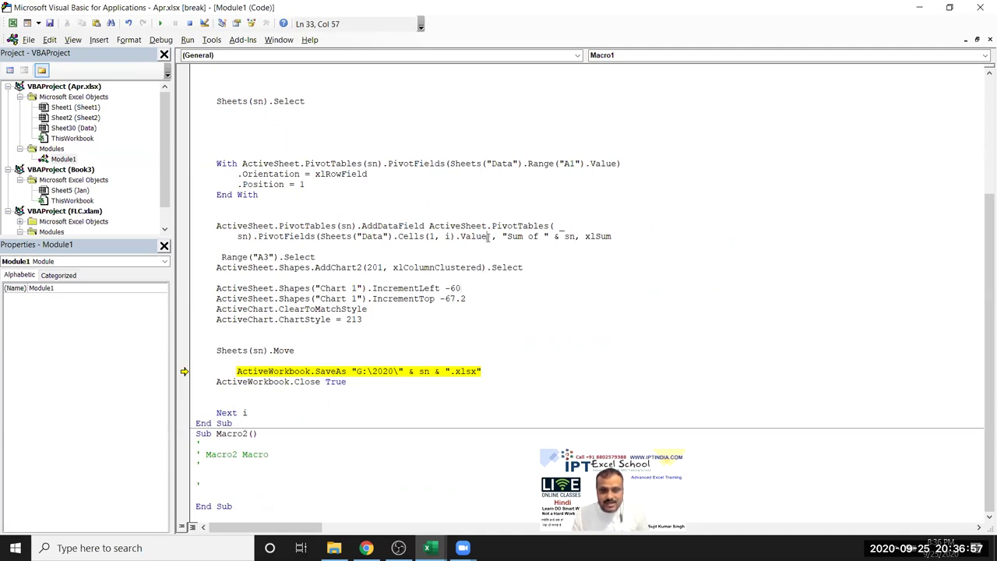
pyautogui.moveTo(490, 235); pyautogui.dragTo(319, 236)
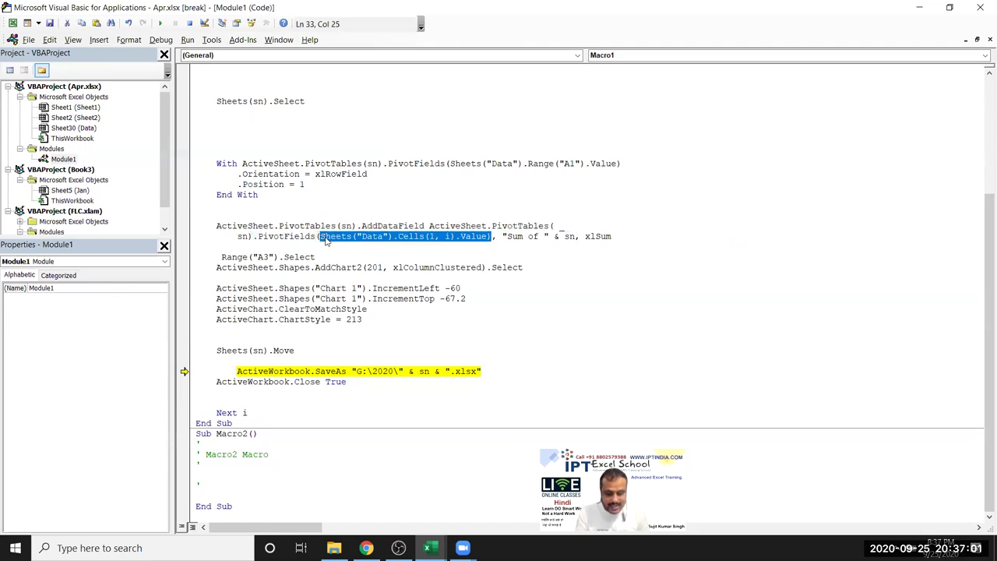
pyautogui.write('sn')
pyautogui.click(380, 255)
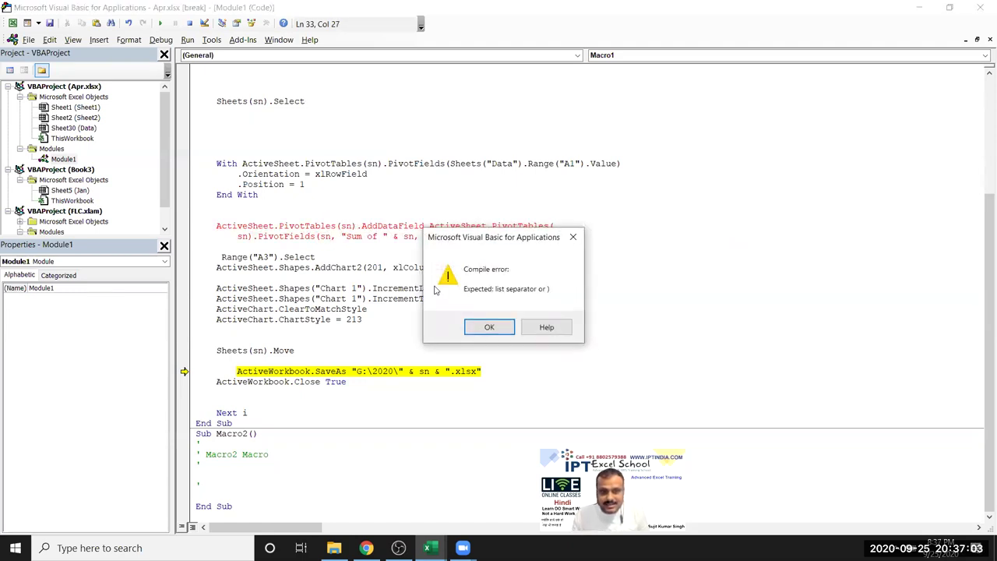
pyautogui.click(489, 327)
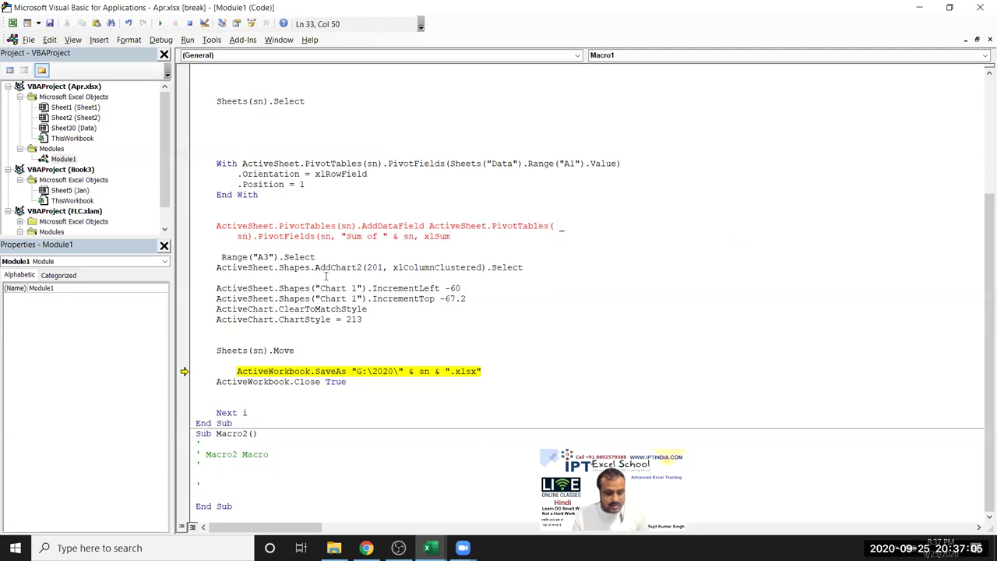
pyautogui.click(332, 236)
pyautogui.write('),')
pyautogui.click(340, 258)
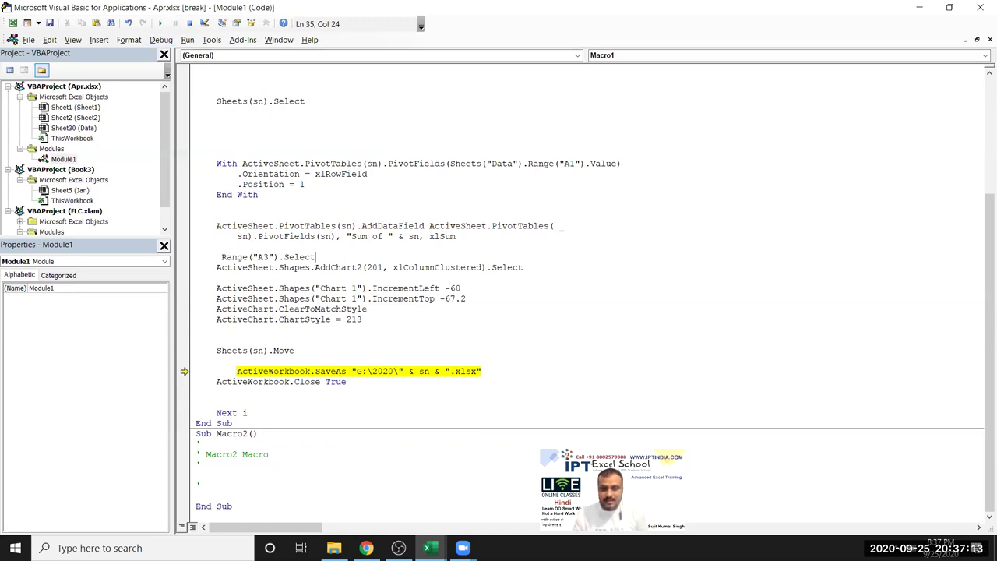
# Step: Check the Book3 pivot table and chart in Excel, then resume the paused macro
pyautogui.click(427, 547)
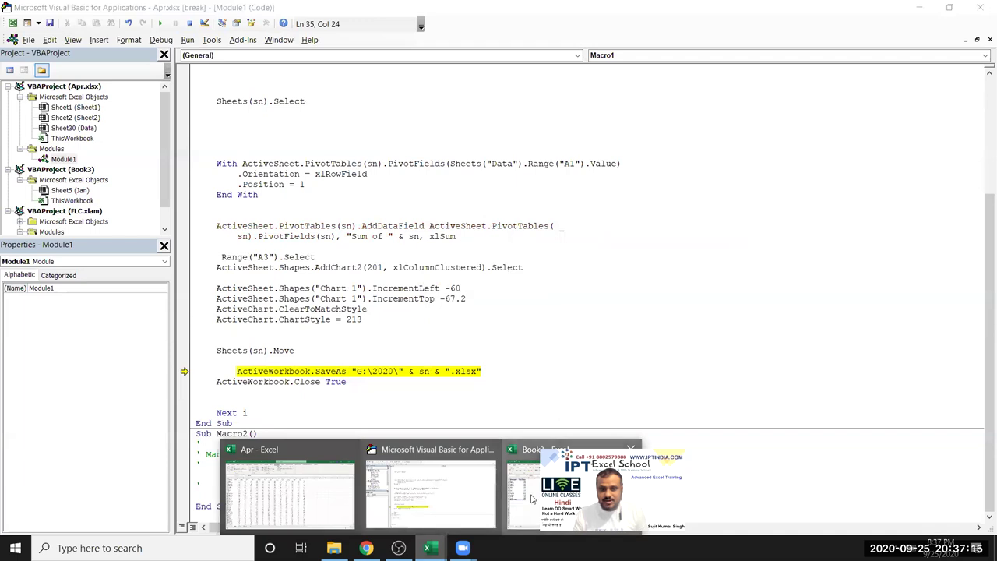
pyautogui.click(532, 499)
pyautogui.click(427, 547)
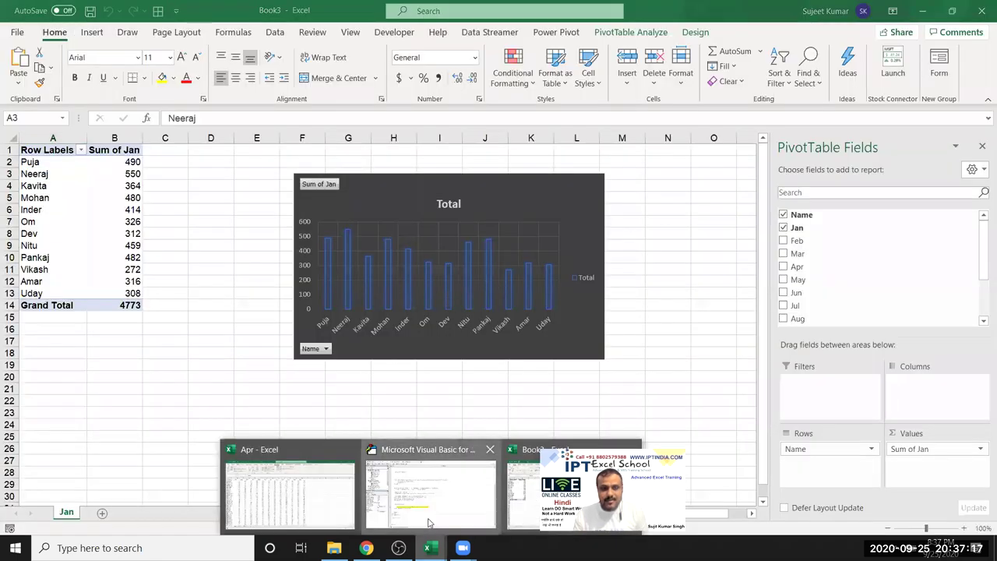
pyautogui.click(425, 489)
pyautogui.click(159, 23)
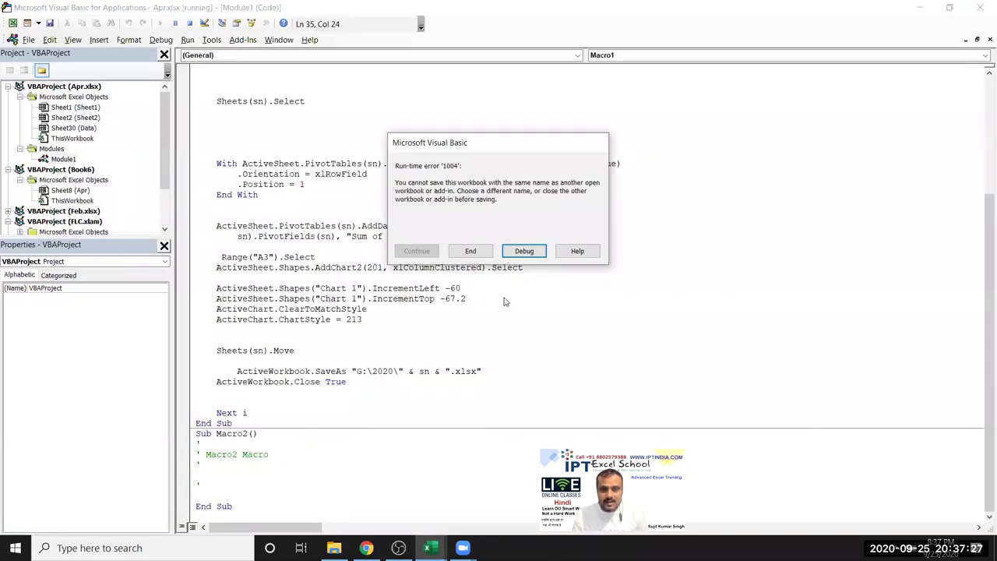
# Step: Go to the failing SaveAs line and check which month files already exist in G:\2020
pyautogui.click(519, 257)
pyautogui.moveTo(424, 371)
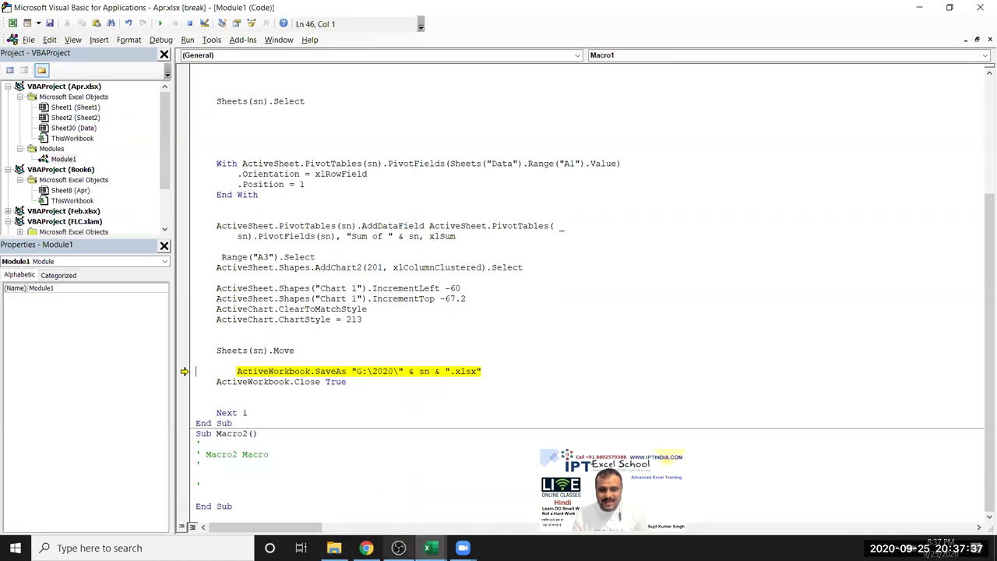
pyautogui.click(427, 547)
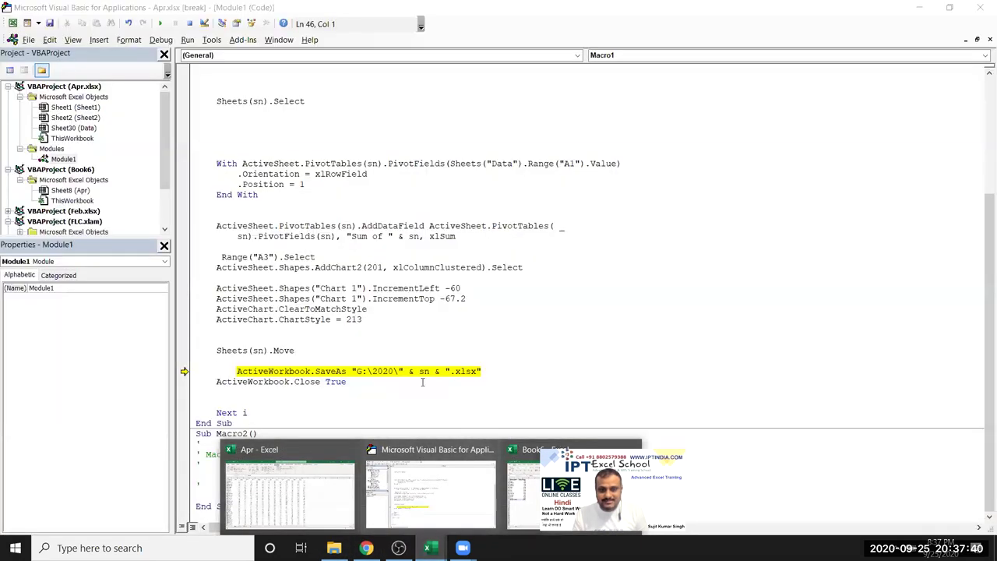
pyautogui.click(423, 382)
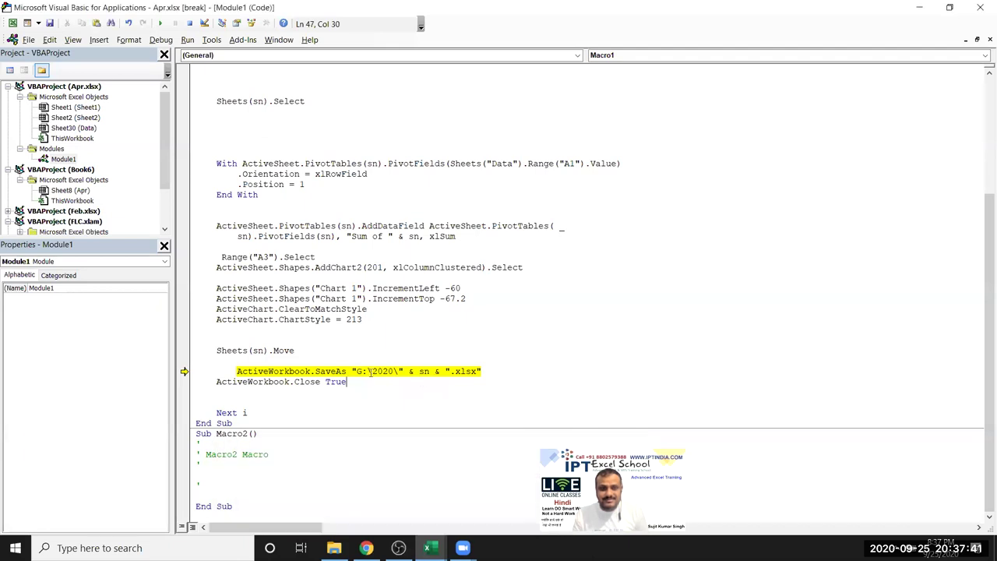
pyautogui.click(299, 372)
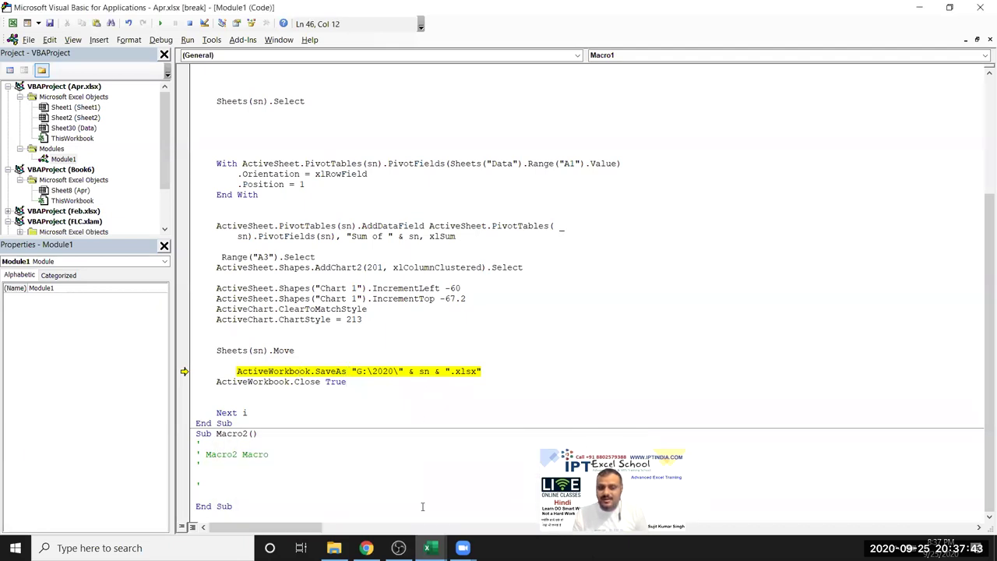
pyautogui.click(333, 547)
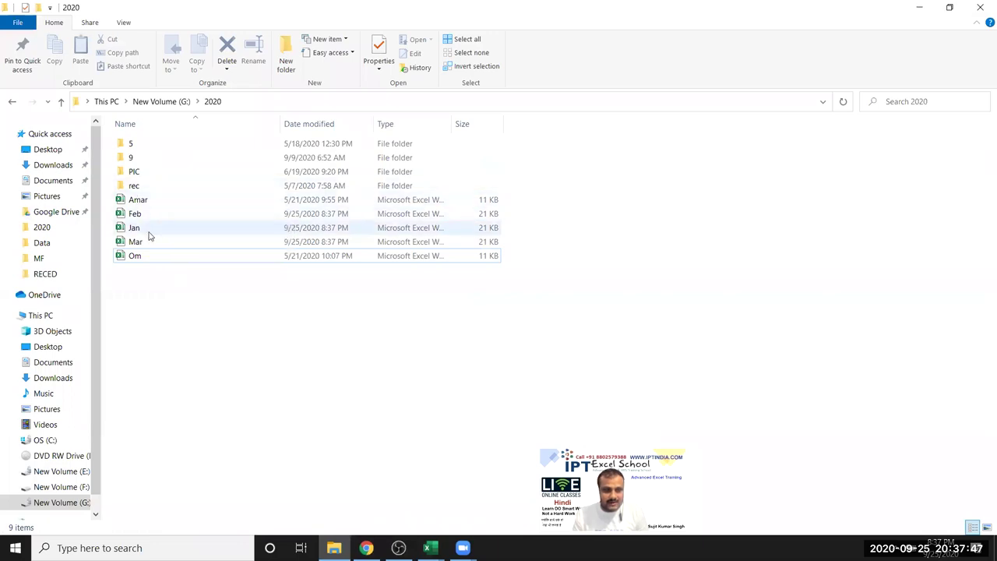
pyautogui.hotkey('alt', 'Tab')
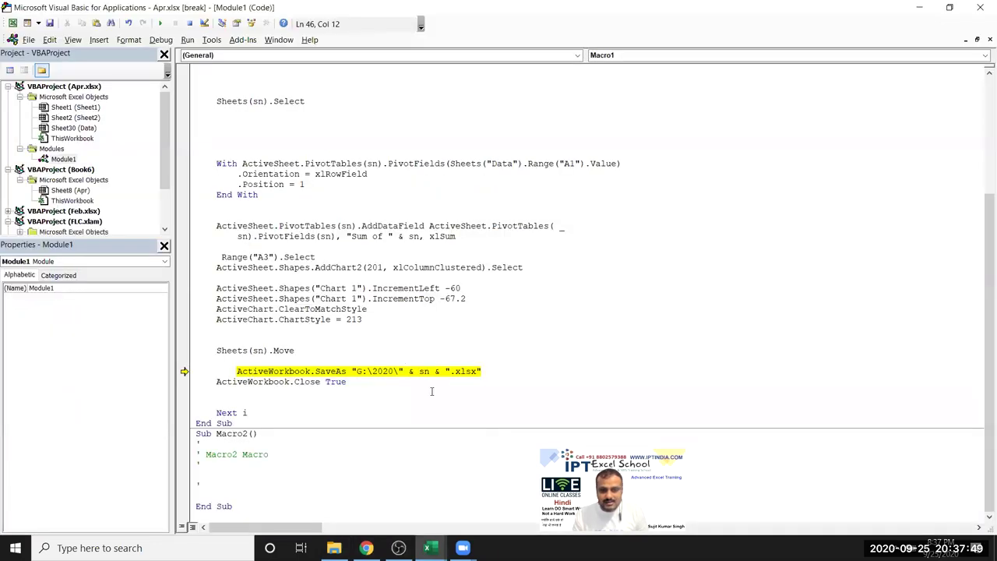
# Step: Change the SaveAs file name to "G:\2020\" & sn & i & ".xlsx"
pyautogui.click(429, 372)
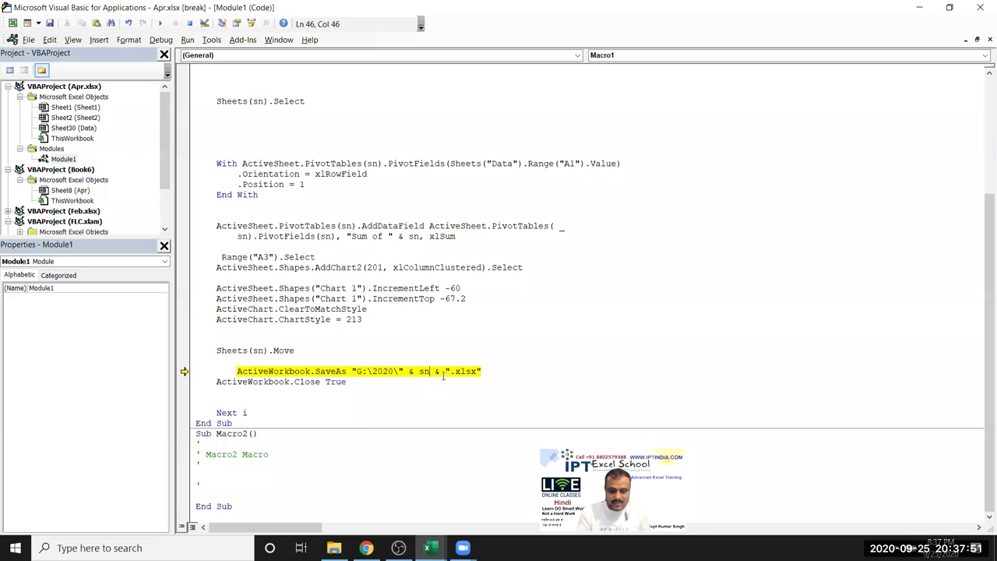
pyautogui.write('&i')
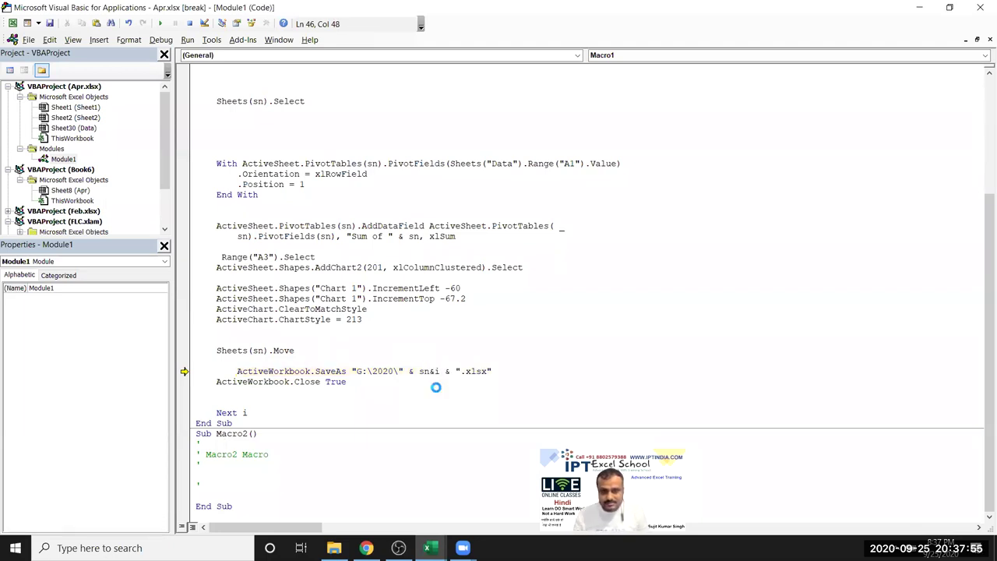
pyautogui.click(442, 389)
pyautogui.press('Return')
pyautogui.click(434, 371)
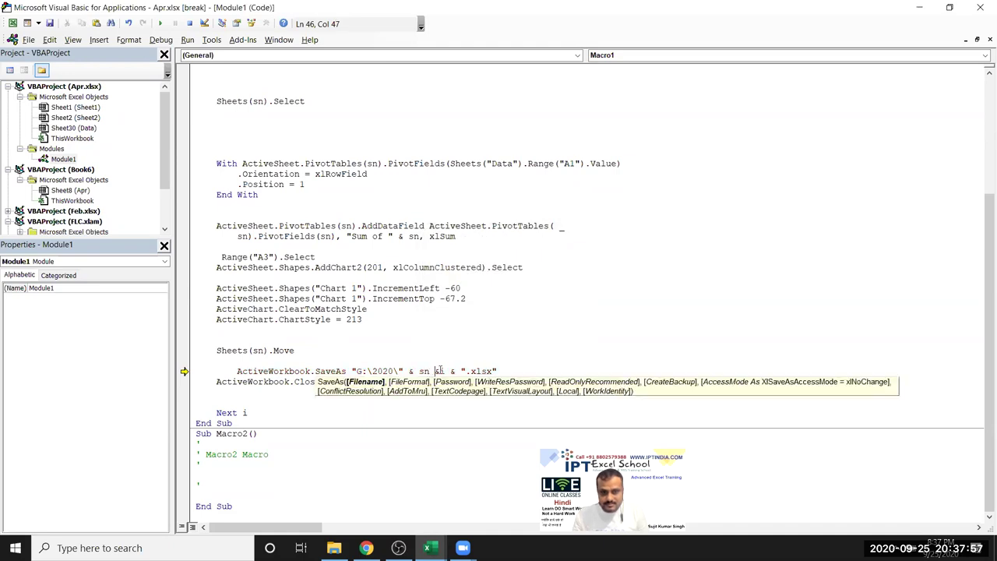
pyautogui.press('Down')
pyautogui.press('Down')
pyautogui.press('Down')
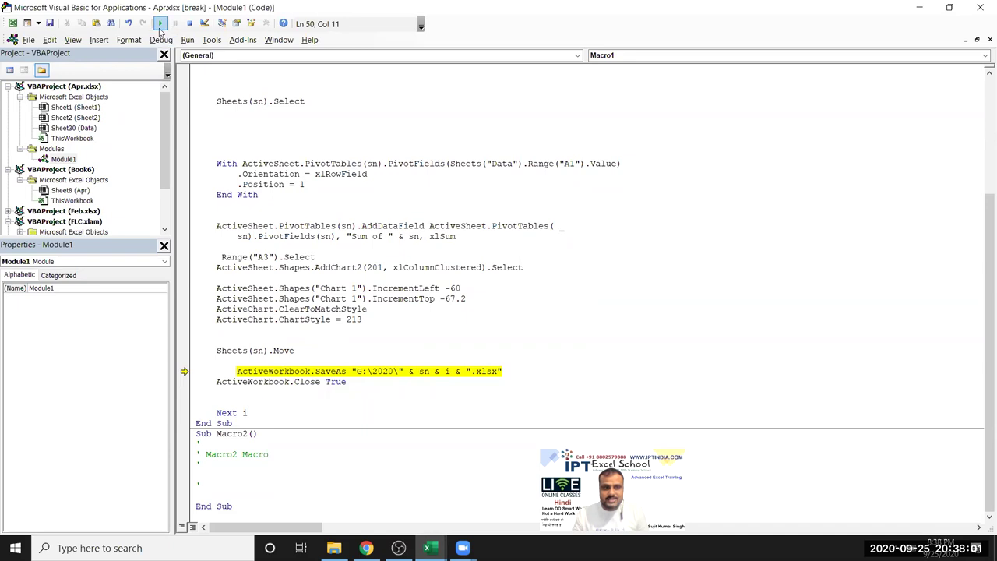
# Step: Resume the macro with the new file names and check the G:\2020 folder
pyautogui.click(160, 23)
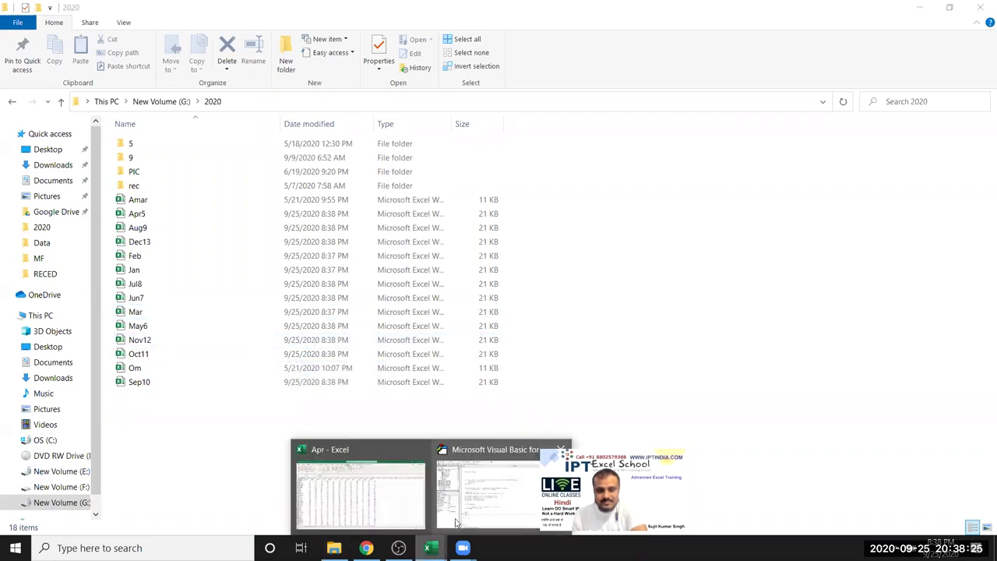
pyautogui.moveTo(427, 548)
pyautogui.click(506, 482)
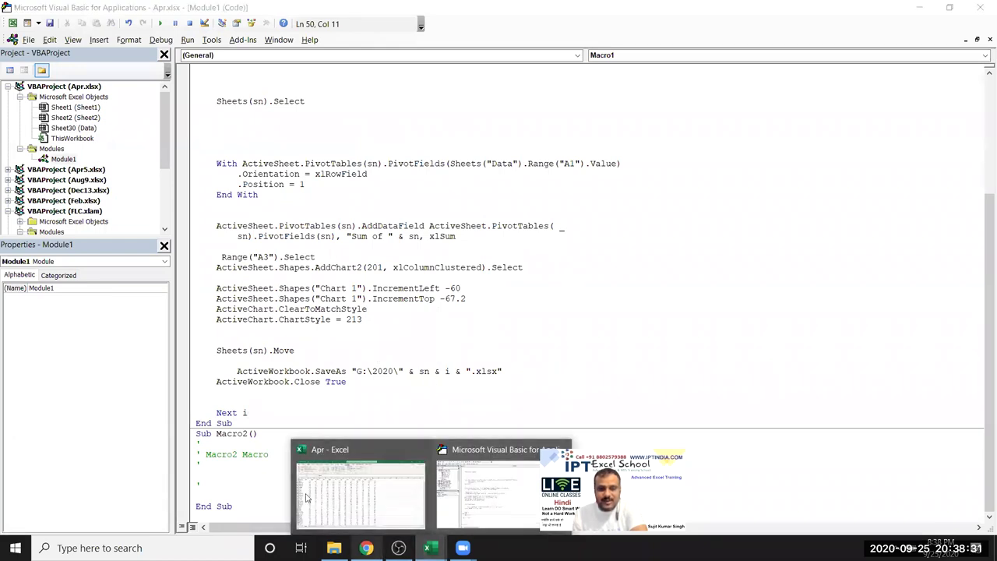
pyautogui.click(387, 494)
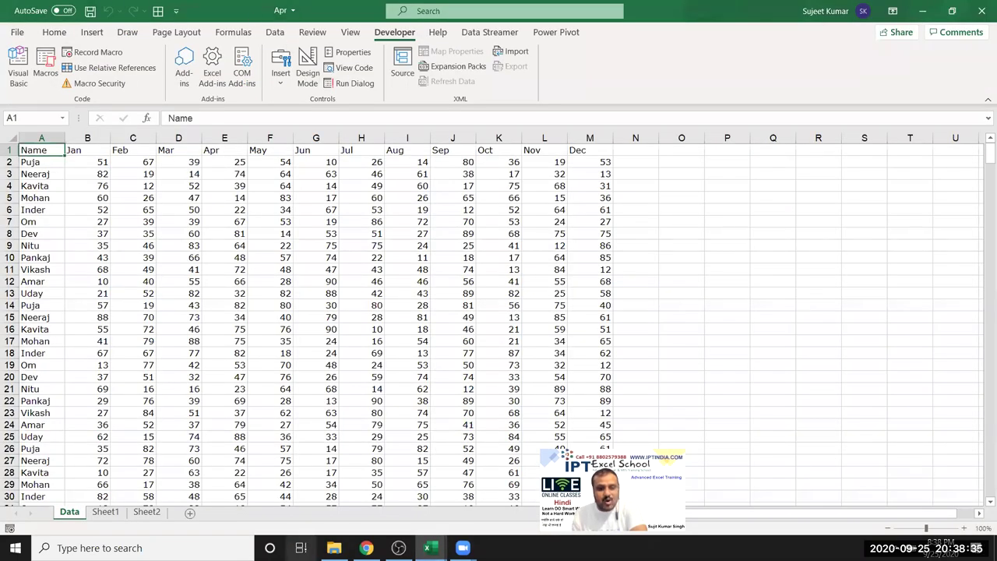
pyautogui.click(333, 547)
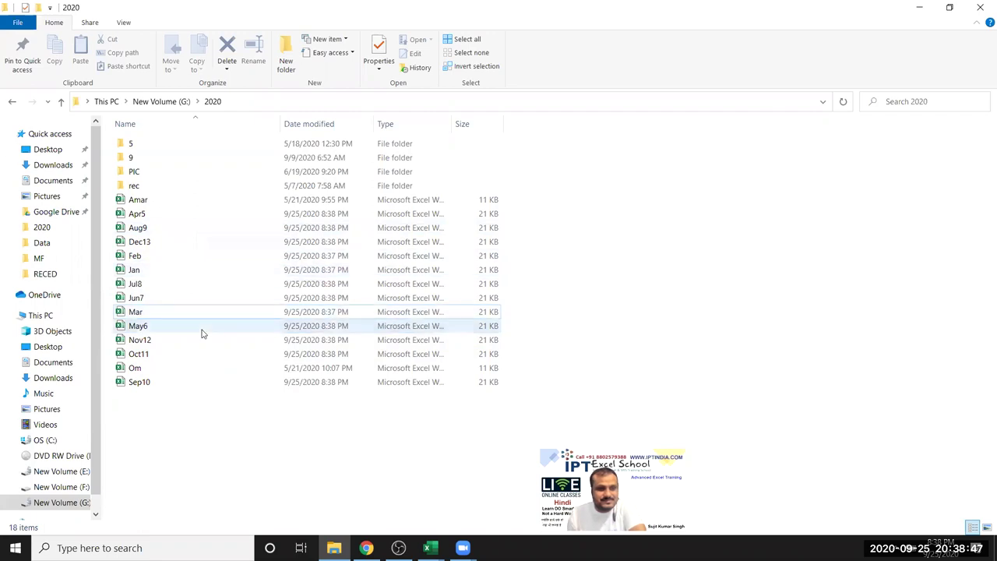
# Step: Open the generated Apr5 workbook, close it, and return to Macro1's For i = 2 To 13 loop
pyautogui.click(185, 216)
pyautogui.doubleClick(186, 216)
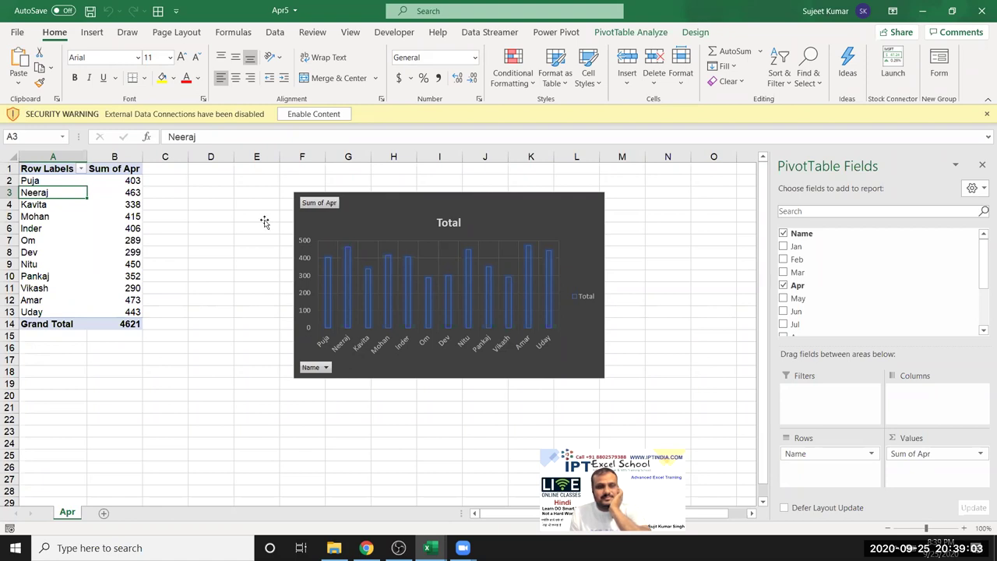
pyautogui.click(981, 11)
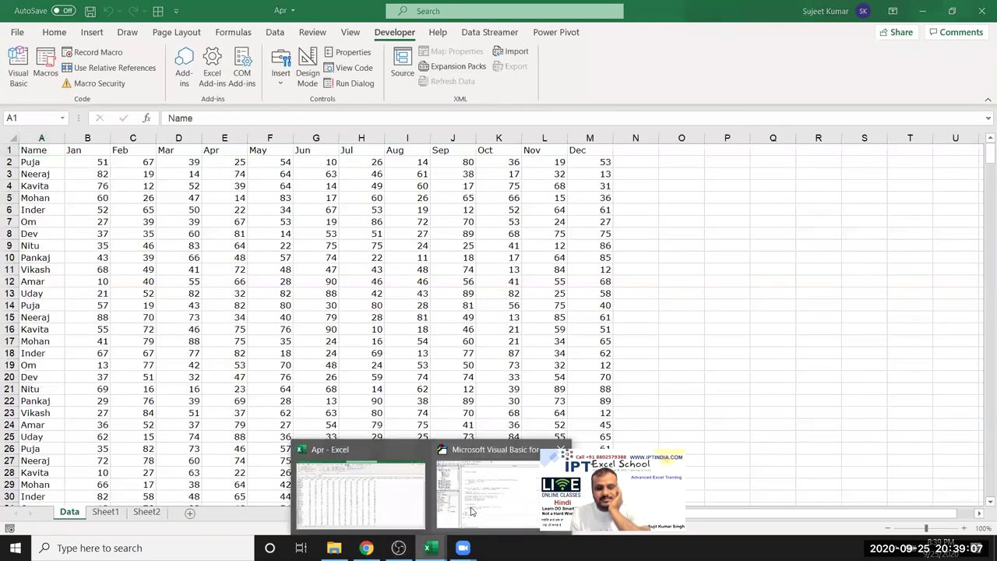
pyautogui.click(506, 479)
pyautogui.scroll(1, 391, 337)
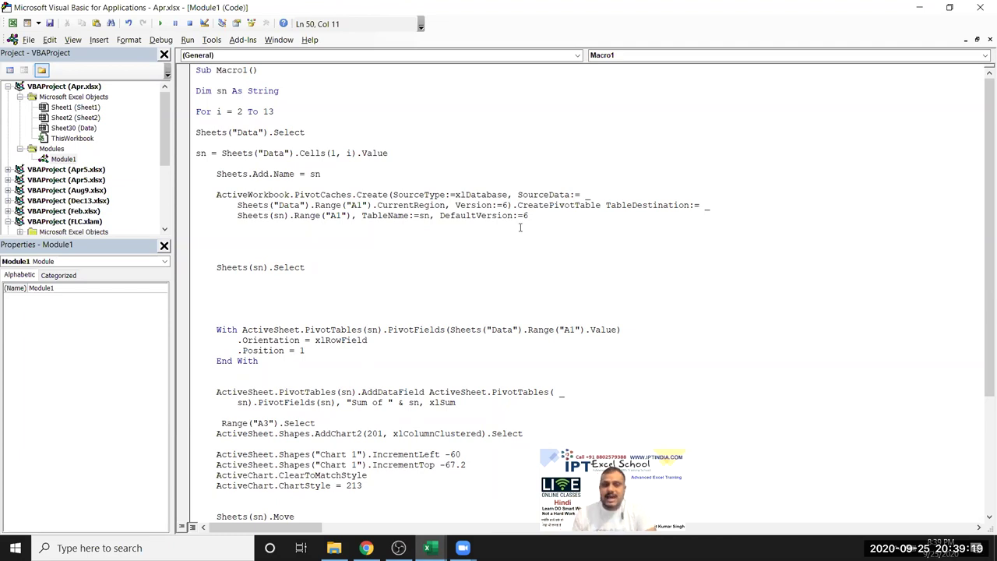
pyautogui.moveTo(544, 216); pyautogui.dragTo(443, 218)
pyautogui.click(445, 218)
pyautogui.moveTo(527, 215); pyautogui.dragTo(441, 219)
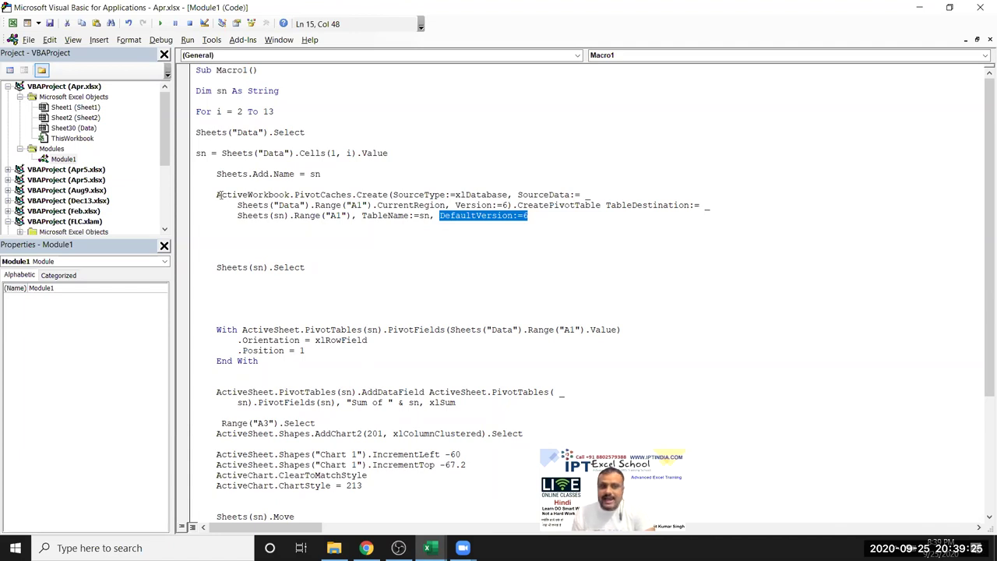
pyautogui.moveTo(218, 194); pyautogui.dragTo(237, 215)
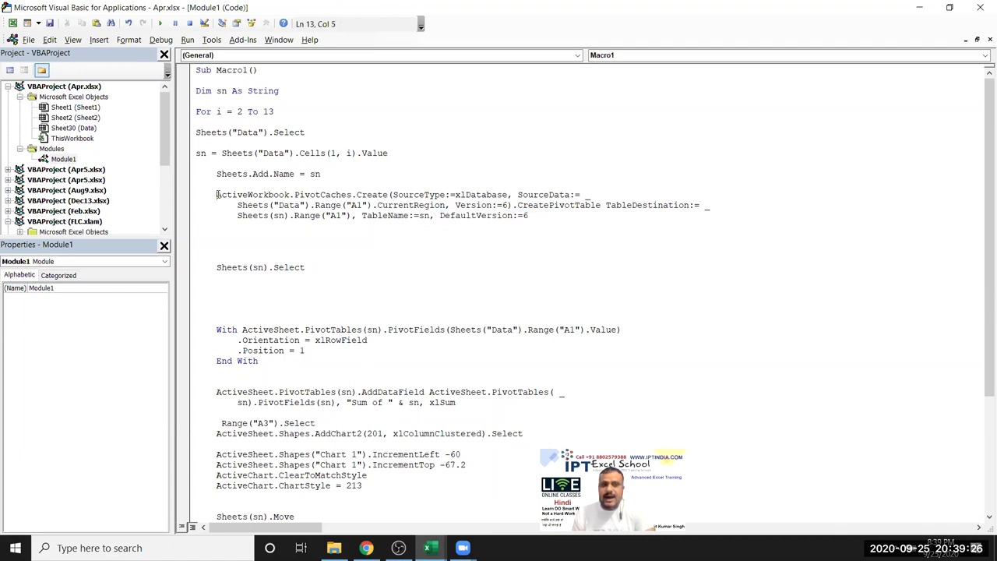
pyautogui.click(320, 242)
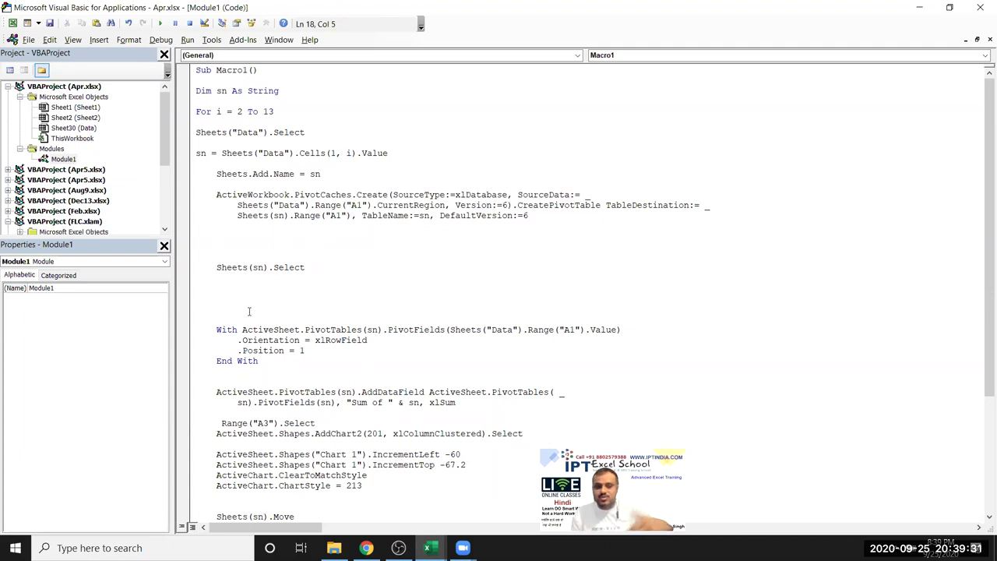
pyautogui.scroll(-4, 317, 370)
pyautogui.click(219, 320)
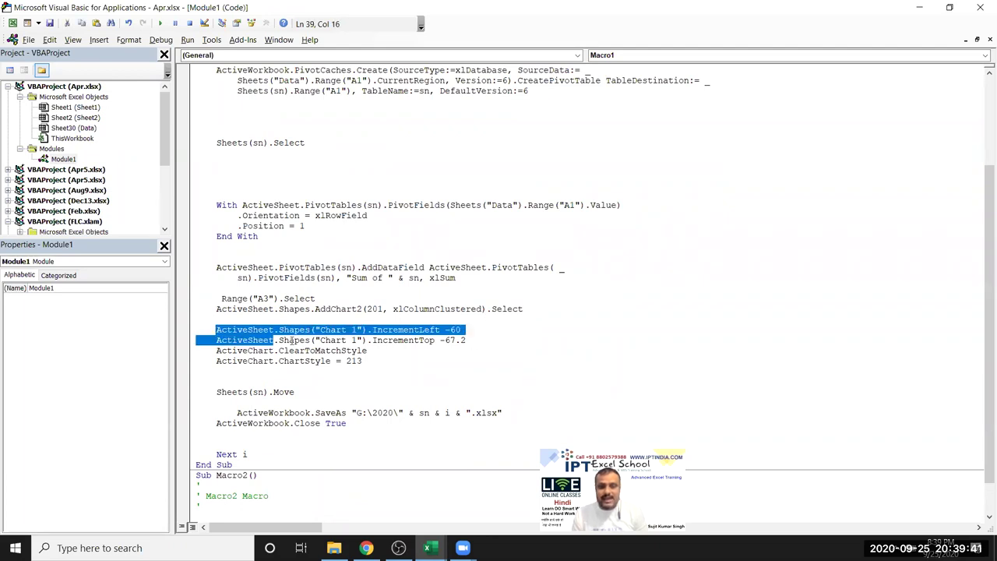
# Step: Delete the ActiveChart.ClearToMatchStyle line from the chart code
pyautogui.moveTo(215, 329); pyautogui.dragTo(405, 347)
pyautogui.moveTo(467, 340); pyautogui.dragTo(469, 339)
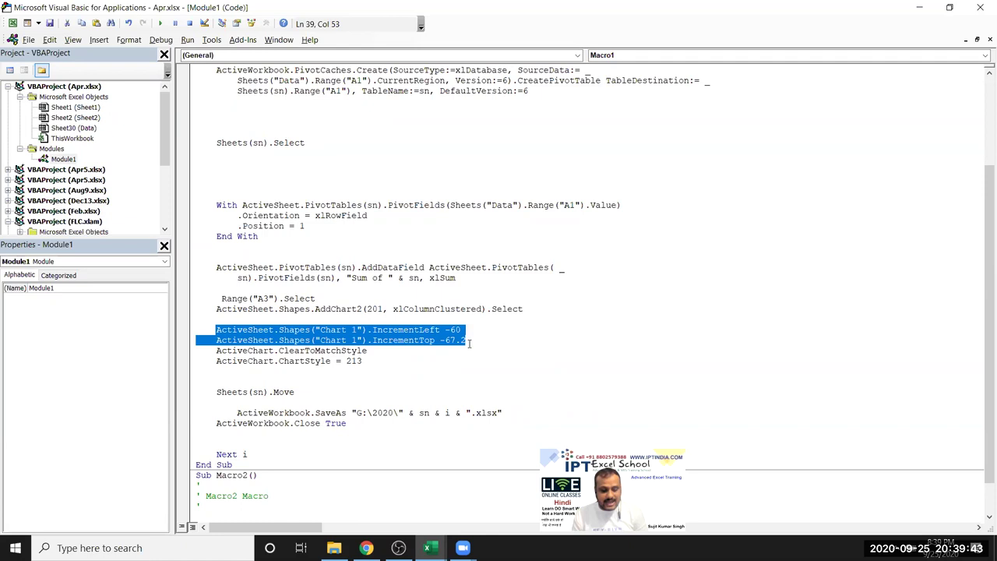
pyautogui.hotkey('alt', 'F11')
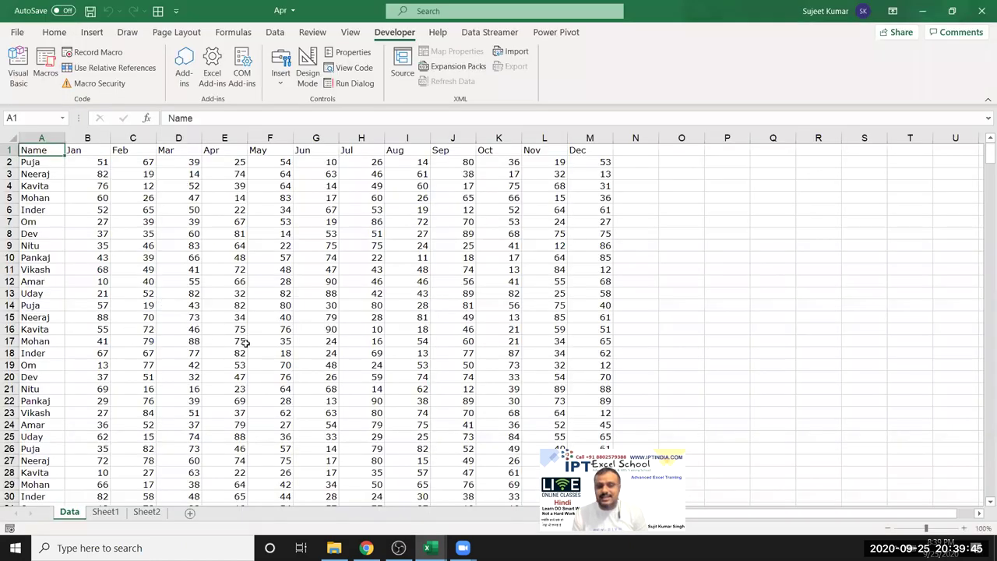
pyautogui.hotkey('alt', 'F11')
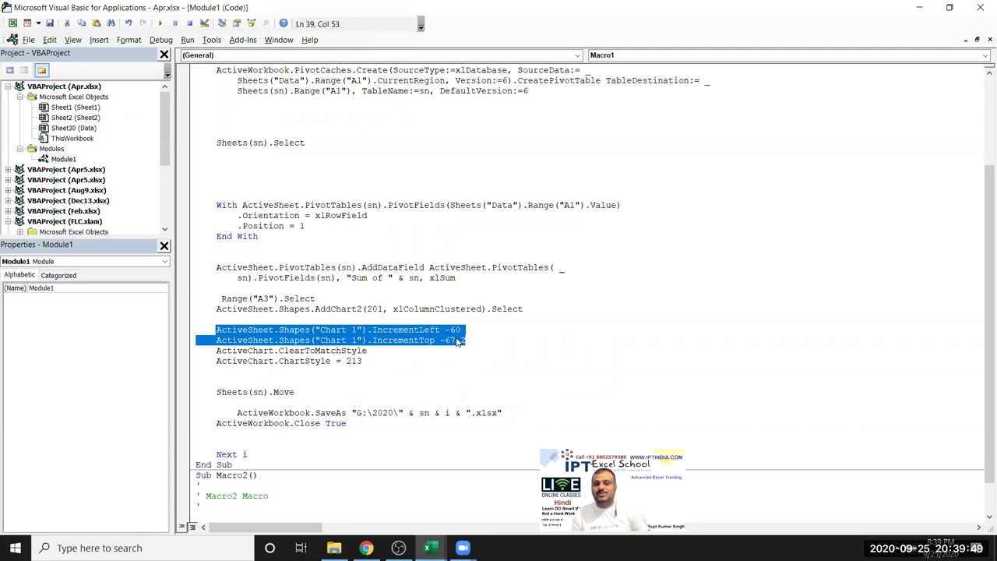
pyautogui.doubleClick(374, 355)
pyautogui.click(374, 355)
pyautogui.doubleClick(364, 352)
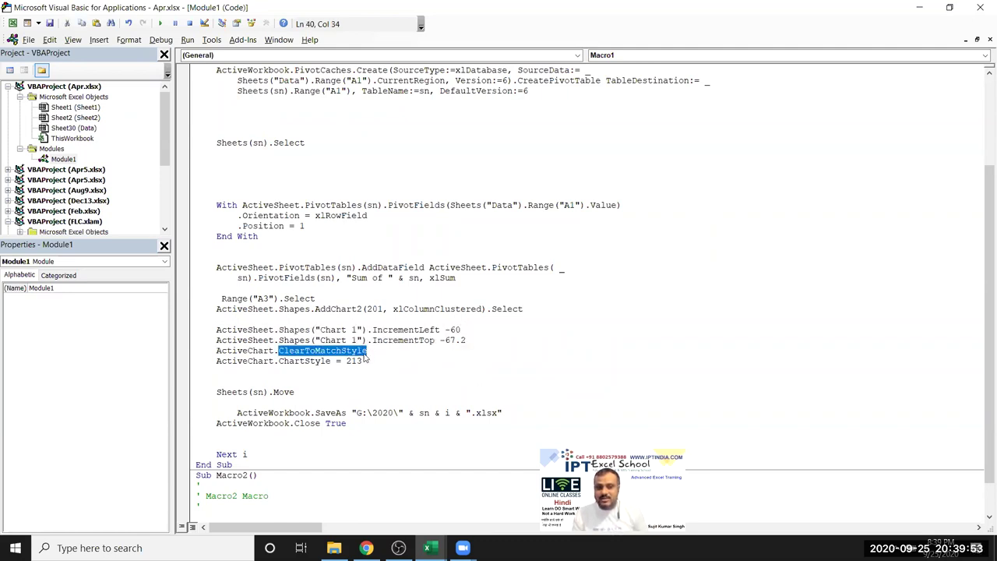
pyautogui.moveTo(215, 353); pyautogui.dragTo(364, 351)
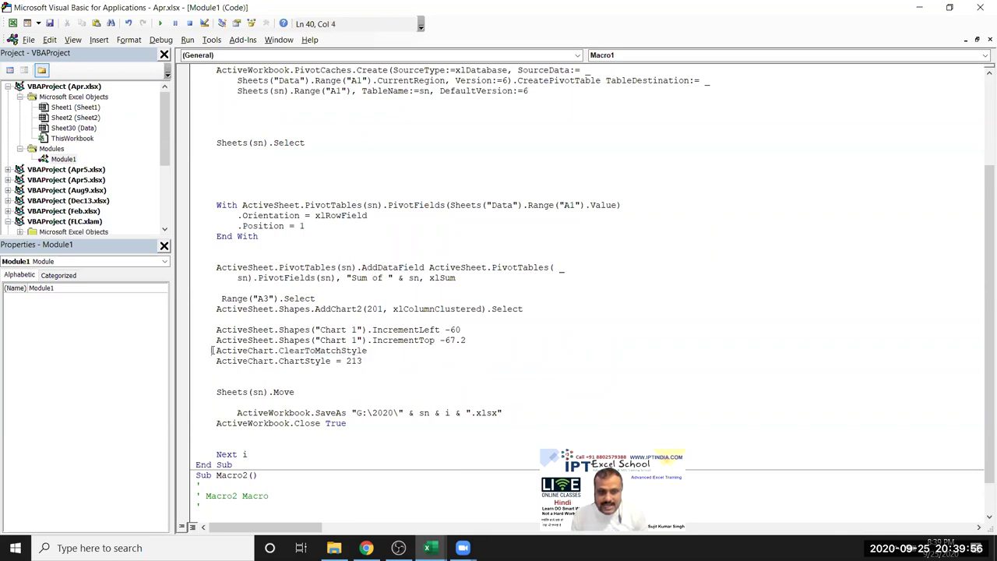
pyautogui.click(372, 360)
pyautogui.press('Left')
pyautogui.press('Left')
pyautogui.moveTo(371, 352); pyautogui.dragTo(217, 352)
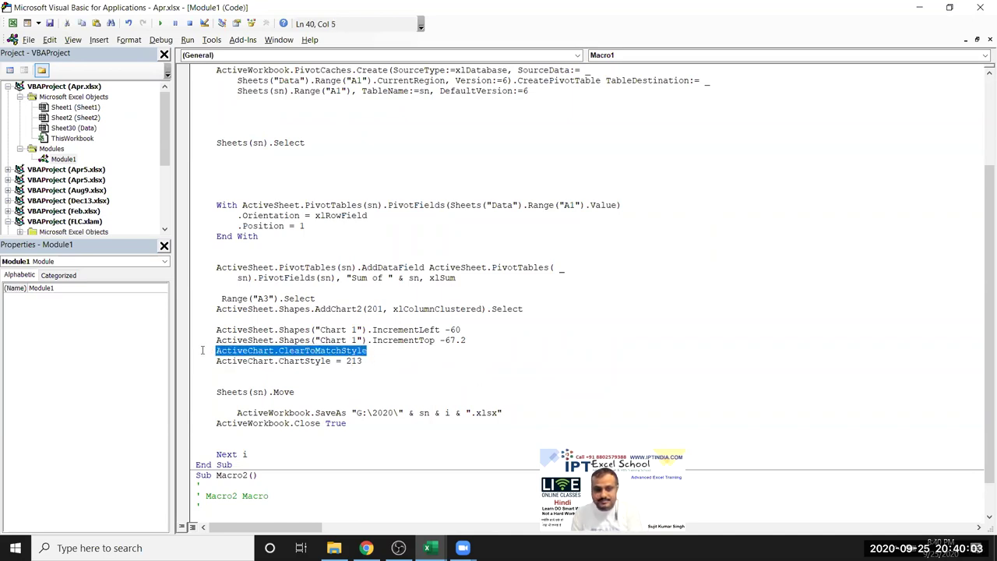
pyautogui.press('Delete')
pyautogui.press('Down')
pyautogui.press('Down')
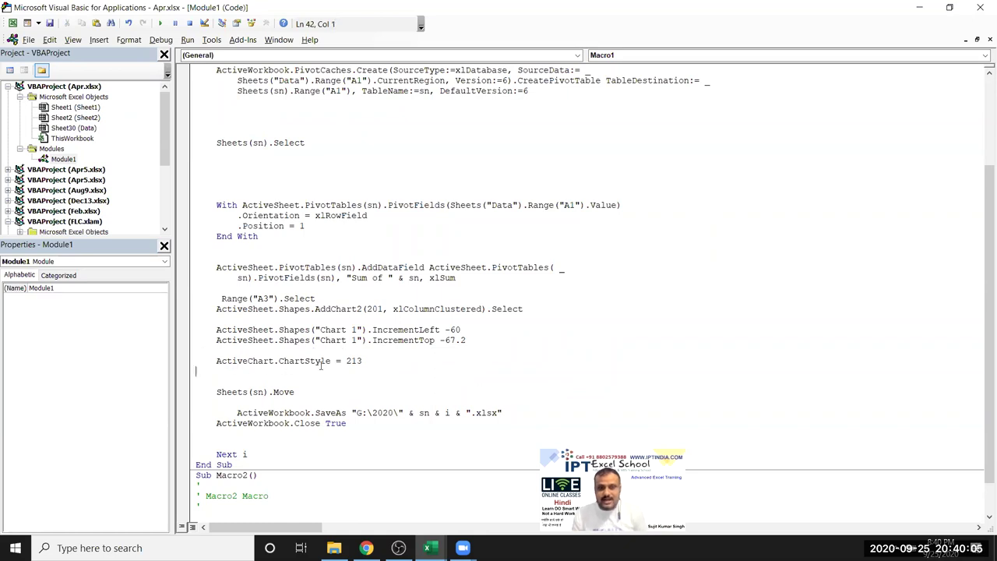
# Step: Change AddChart2's style from 201 to 213 and delete the ActiveChart.ChartStyle line
pyautogui.doubleClick(344, 362)
pyautogui.hotkey('alt', 'F11')
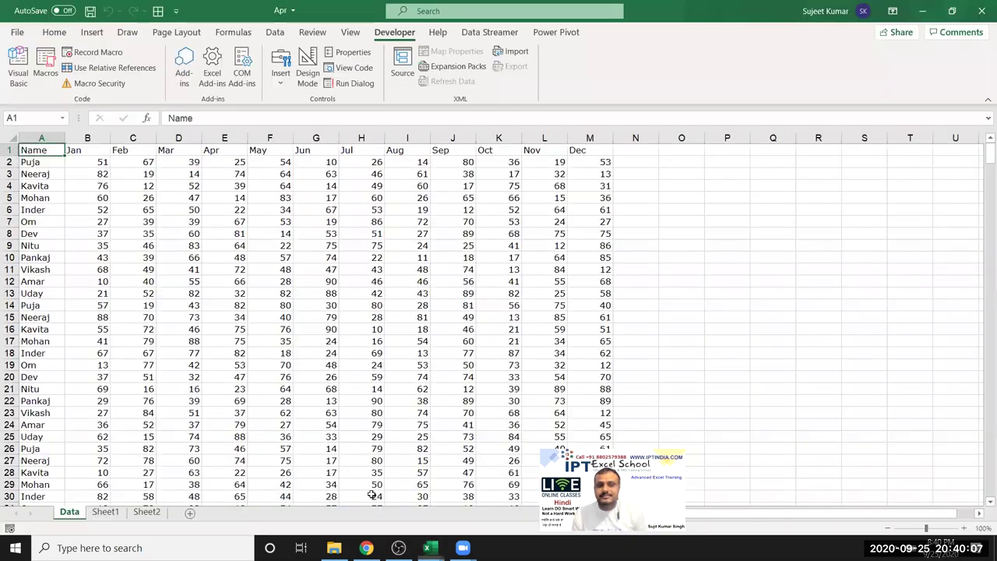
pyautogui.hotkey('alt', 'F11')
pyautogui.click(272, 351)
pyautogui.press('Delete')
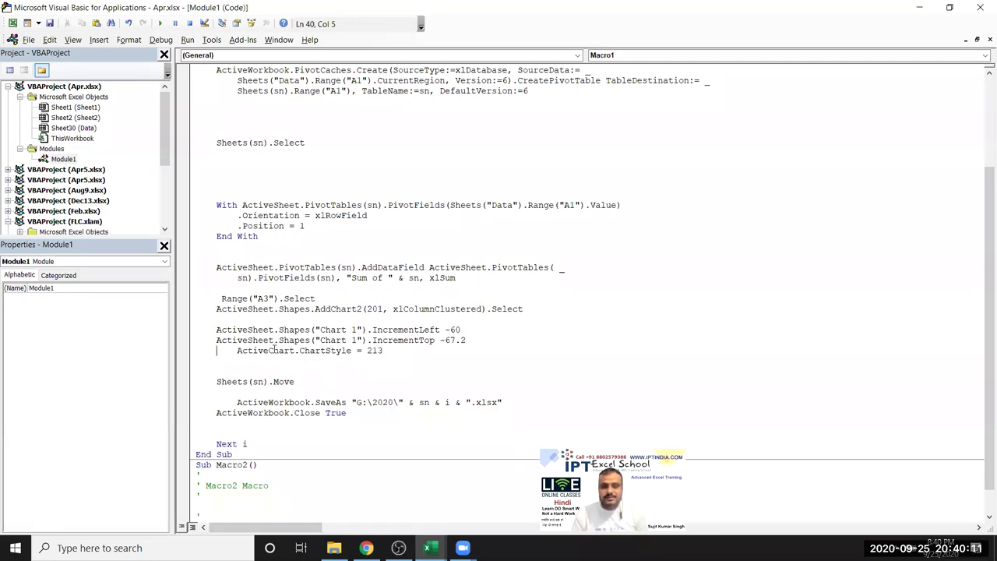
pyautogui.press('Delete')
pyautogui.press('Delete')
pyautogui.press('Delete')
pyautogui.press('Delete')
pyautogui.press('Up')
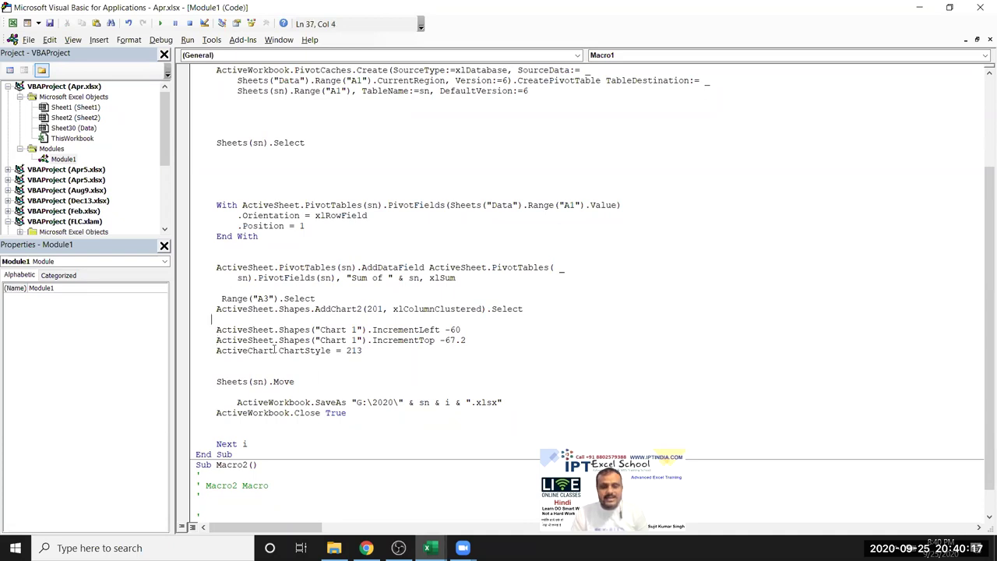
pyautogui.hotkey('shift', 'Down')
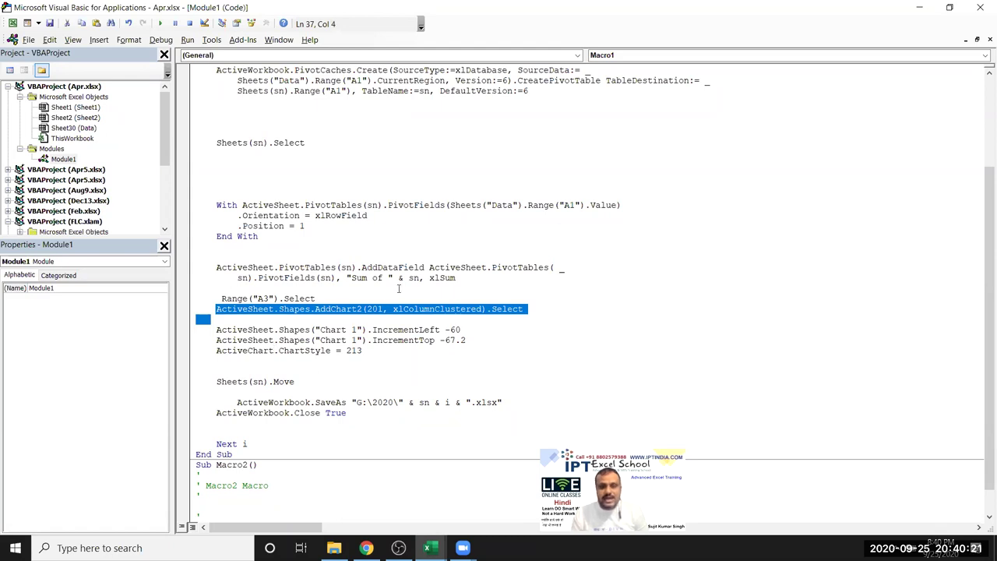
pyautogui.doubleClick(376, 312)
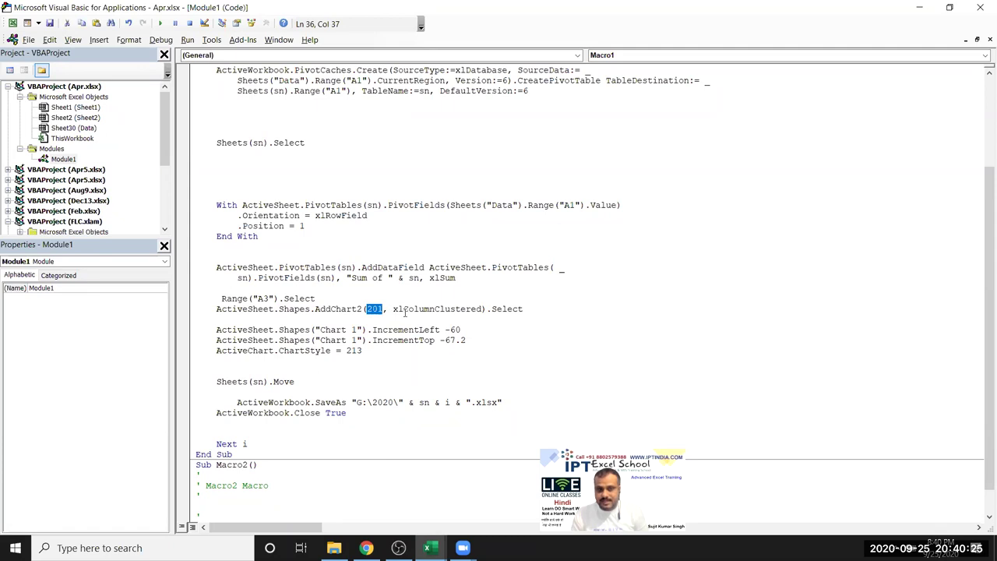
pyautogui.write('213')
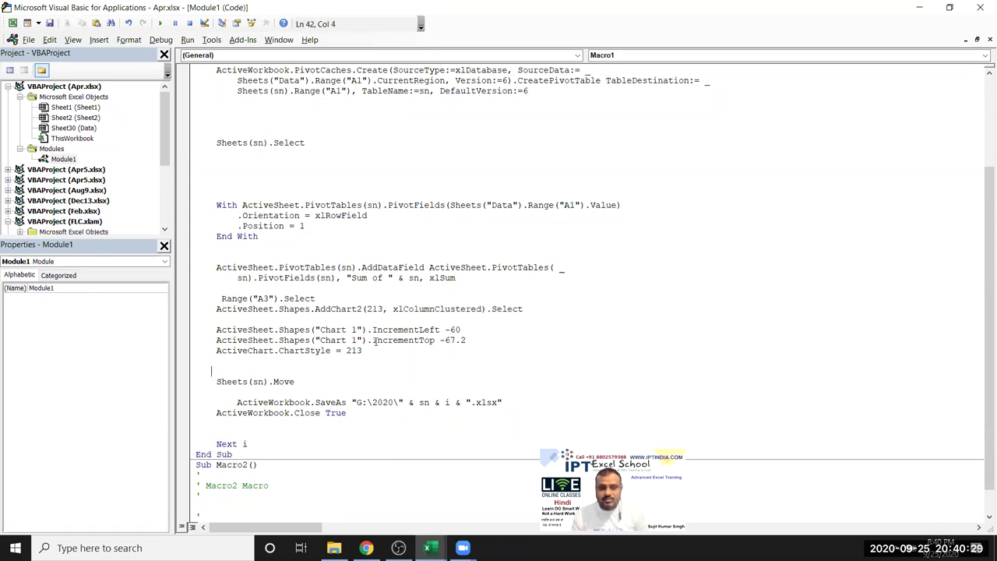
pyautogui.moveTo(364, 351); pyautogui.dragTo(206, 352)
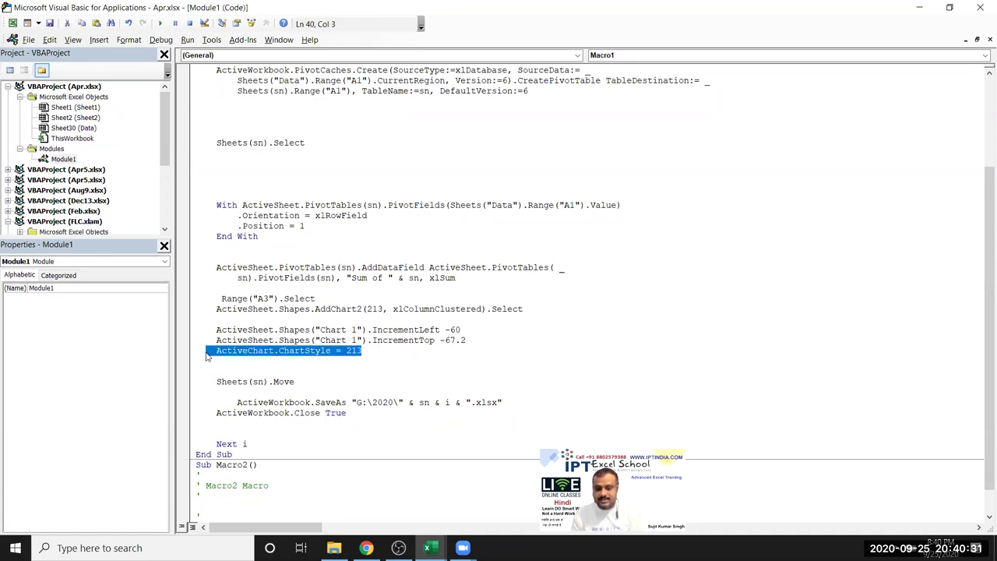
pyautogui.press('Delete')
# Step: Remove the blank line and indentation so IncrementLeft -60 follows AddChart2, then show G:\2020
pyautogui.doubleClick(375, 308)
pyautogui.doubleClick(420, 310)
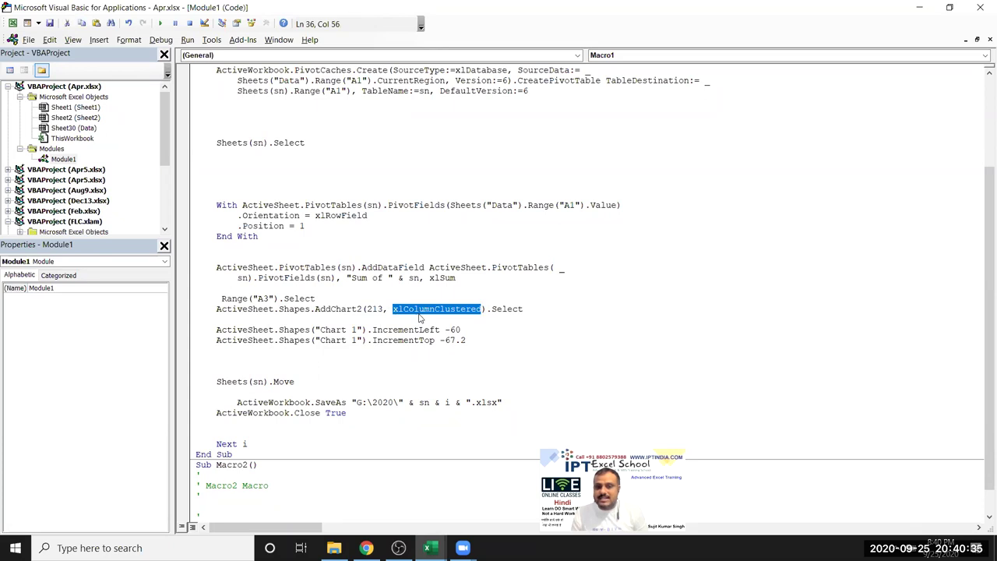
pyautogui.doubleClick(503, 309)
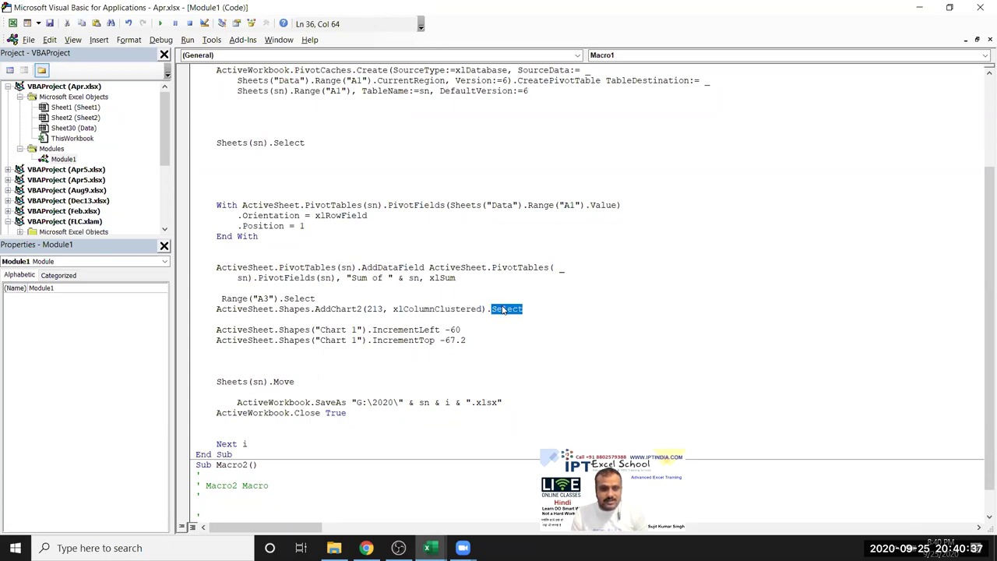
pyautogui.click(324, 319)
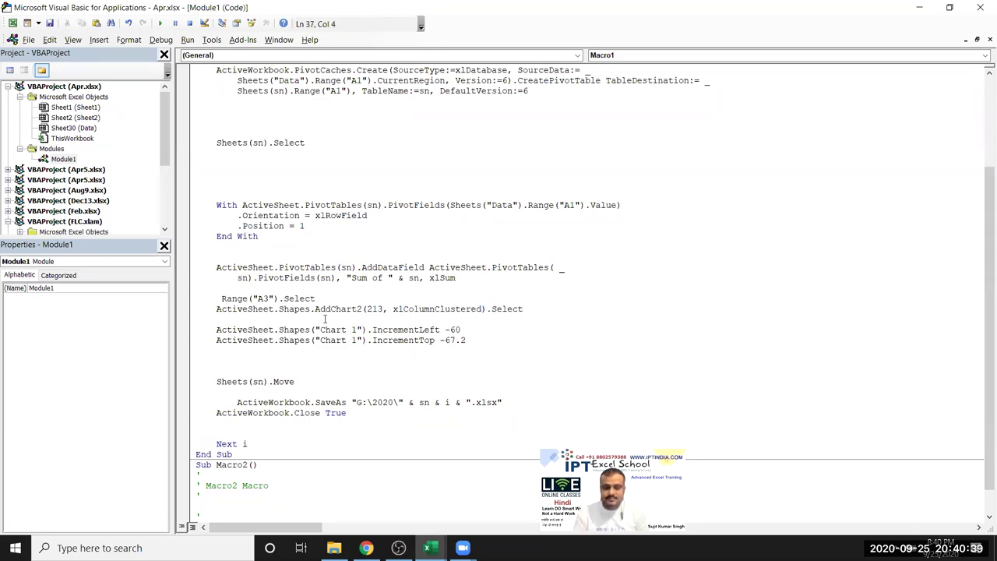
pyautogui.press('Delete')
pyautogui.press('BackSpace')
pyautogui.press('BackSpace')
pyautogui.press('BackSpace')
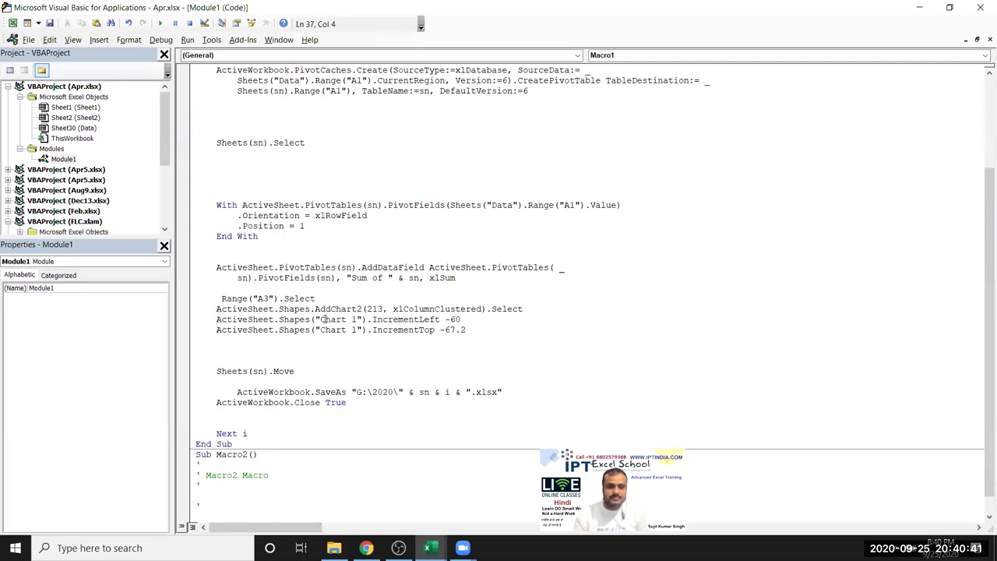
pyautogui.click(341, 353)
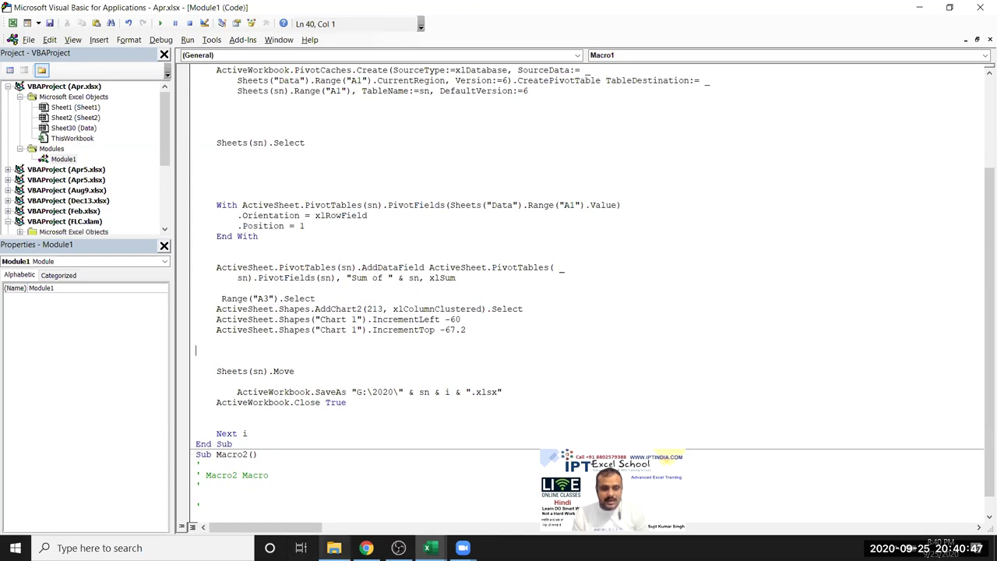
pyautogui.click(333, 548)
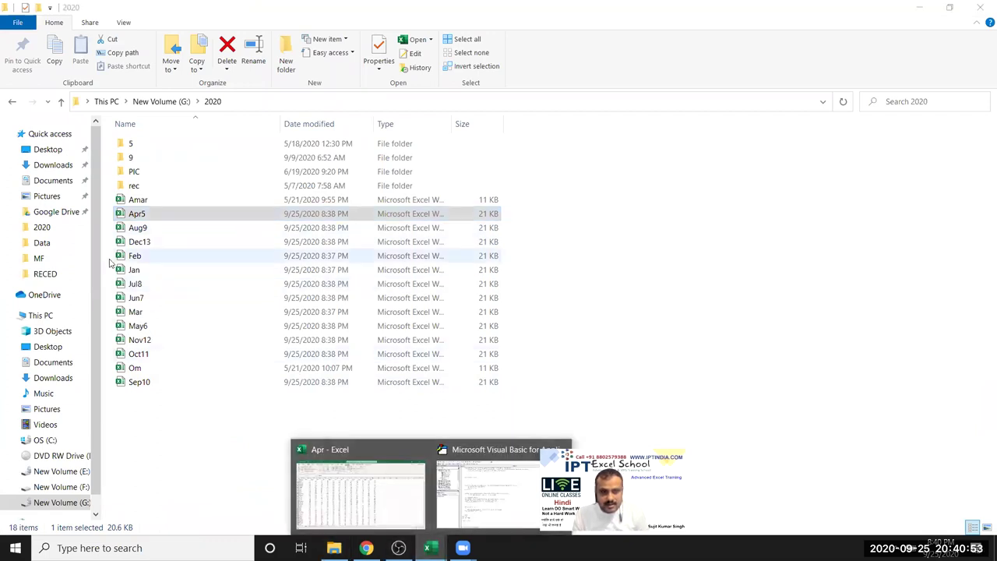
# Step: Delete the Sep10, Oct11, Nov12, May6, Mar, Jun7, Jul8, Jan, Feb, Dec13, Aug9 and Apr5 workbooks
pyautogui.click(155, 392)
pyautogui.click(155, 387)
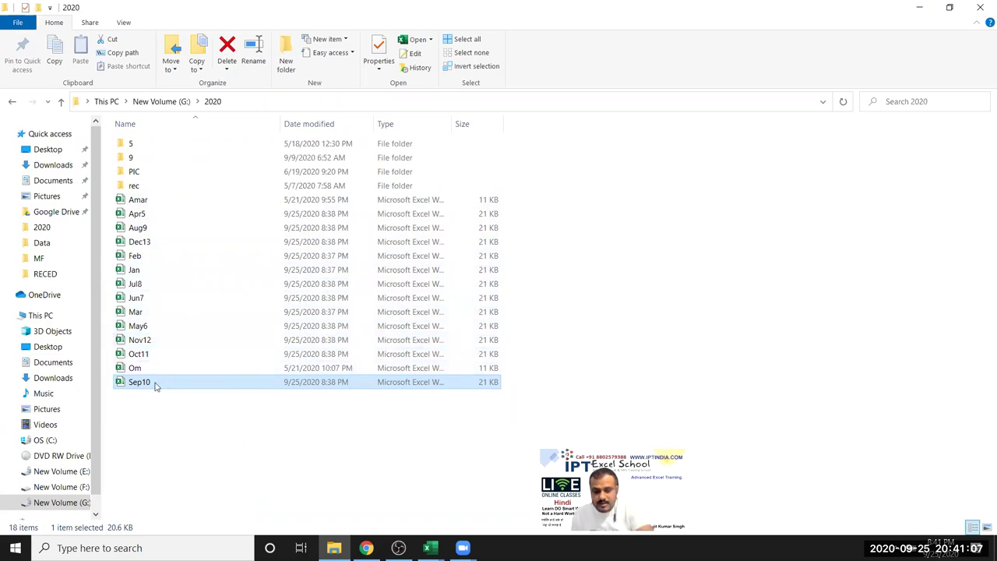
pyautogui.press('Delete')
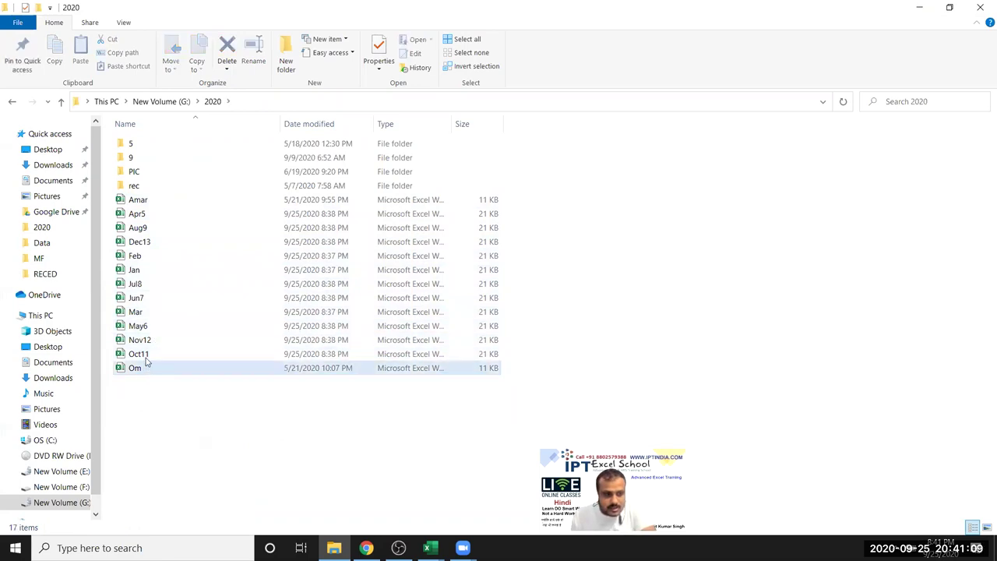
pyautogui.click(151, 356)
pyautogui.press('Delete')
pyautogui.click(152, 340)
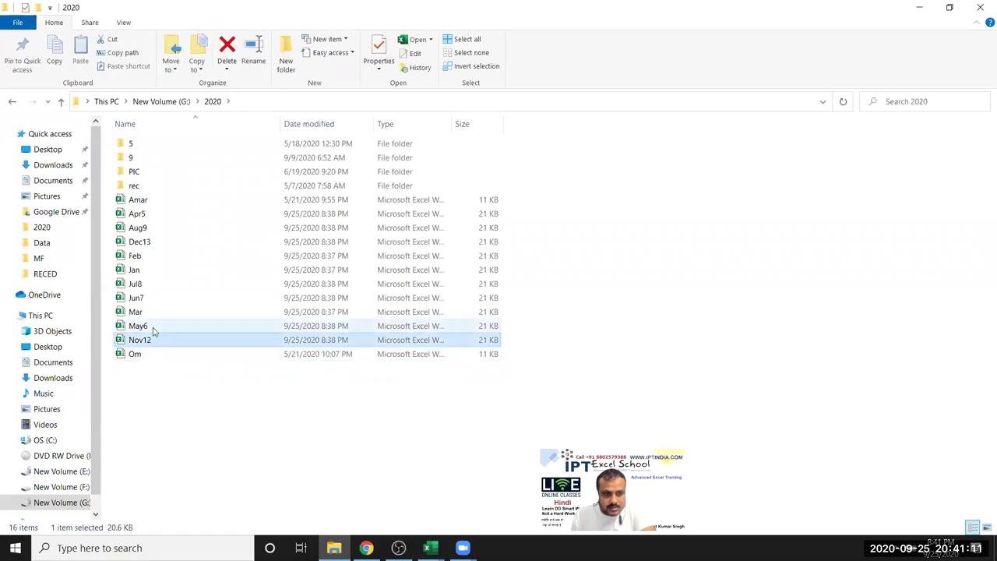
pyautogui.press('Delete')
pyautogui.click(152, 331)
pyautogui.press('Delete')
pyautogui.click(152, 313)
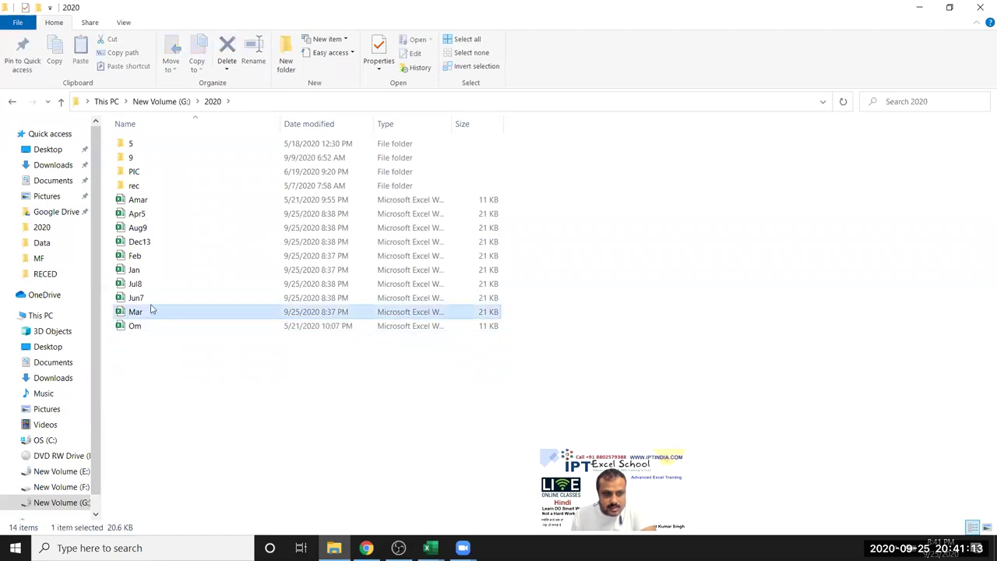
pyautogui.press('Delete')
pyautogui.click(152, 301)
pyautogui.press('Delete')
pyautogui.click(152, 283)
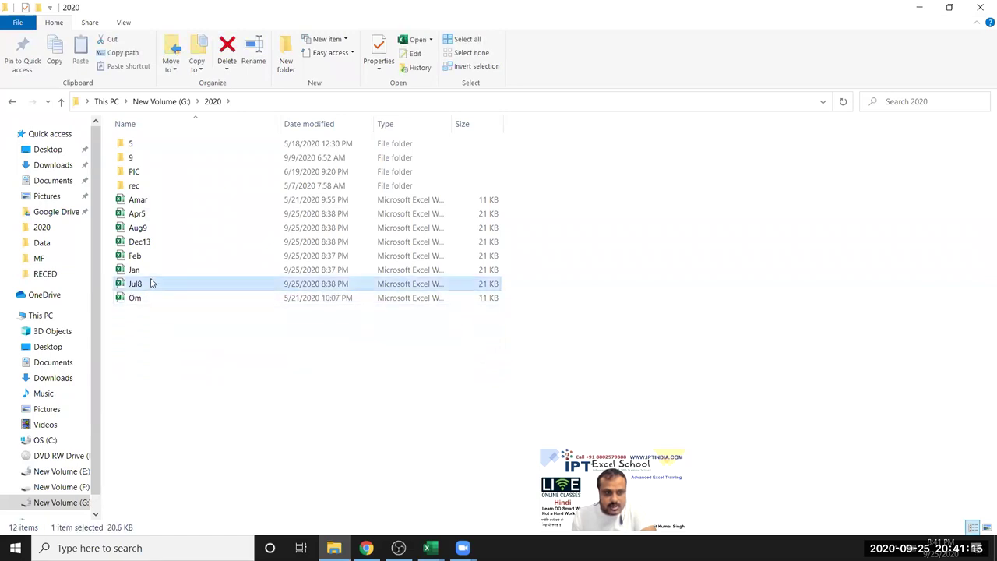
pyautogui.press('Delete')
pyautogui.click(152, 270)
pyautogui.press('Delete')
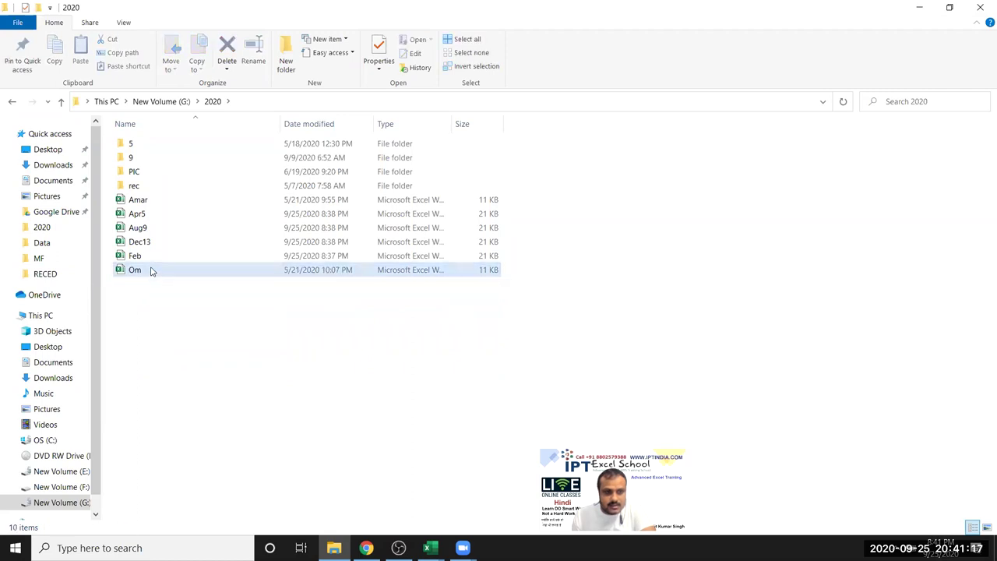
pyautogui.click(153, 260)
pyautogui.press('Delete')
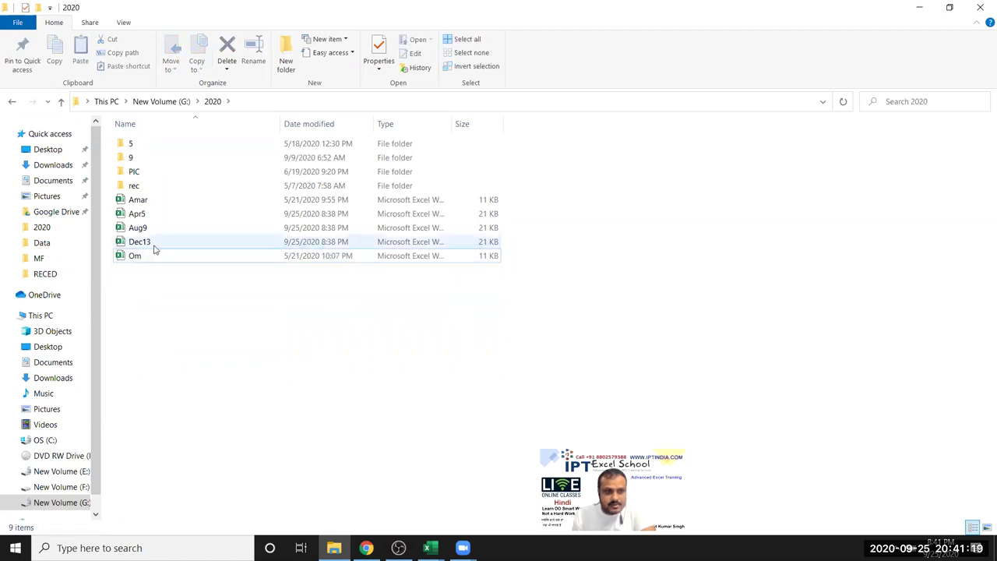
pyautogui.click(154, 248)
pyautogui.press('Delete')
pyautogui.click(157, 227)
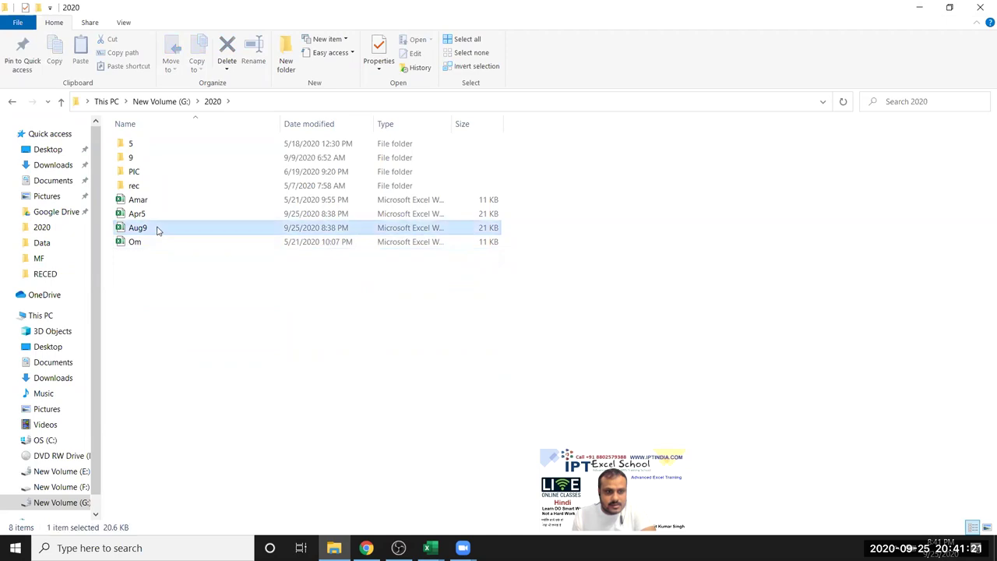
pyautogui.press('Delete')
pyautogui.click(157, 217)
pyautogui.press('Delete')
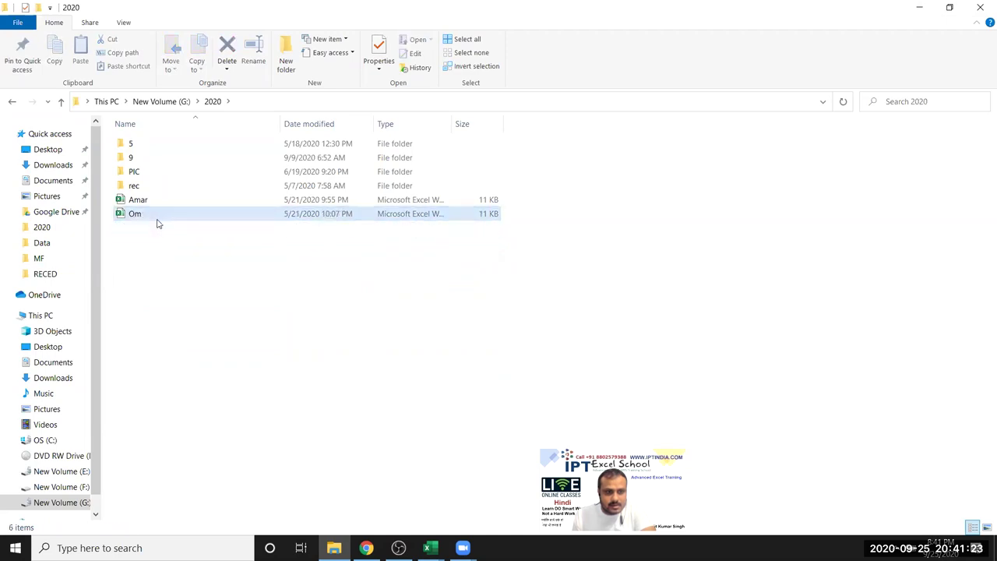
pyautogui.click(427, 547)
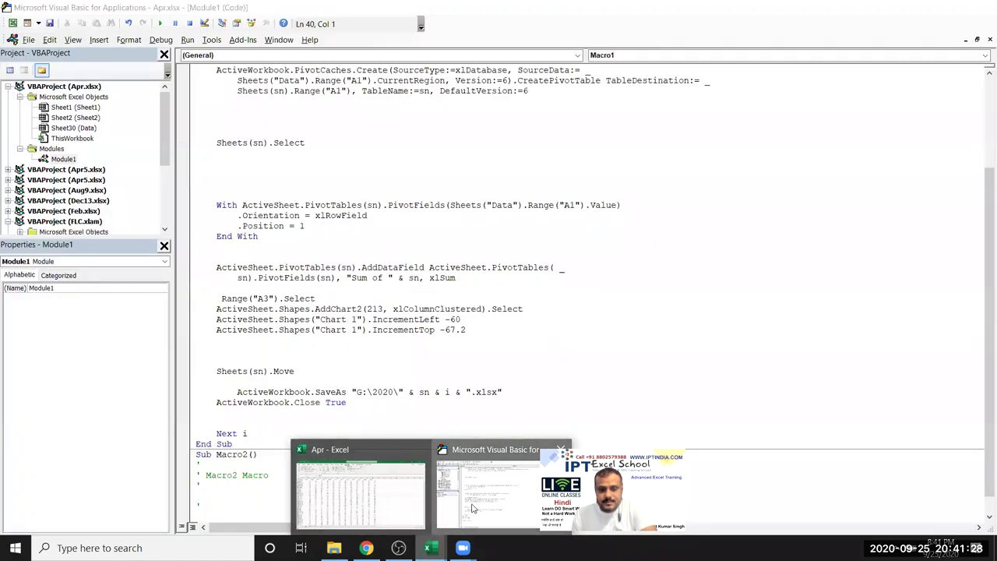
# Step: Remove the loop number i from the SaveAs file name in Macro1
pyautogui.click(471, 506)
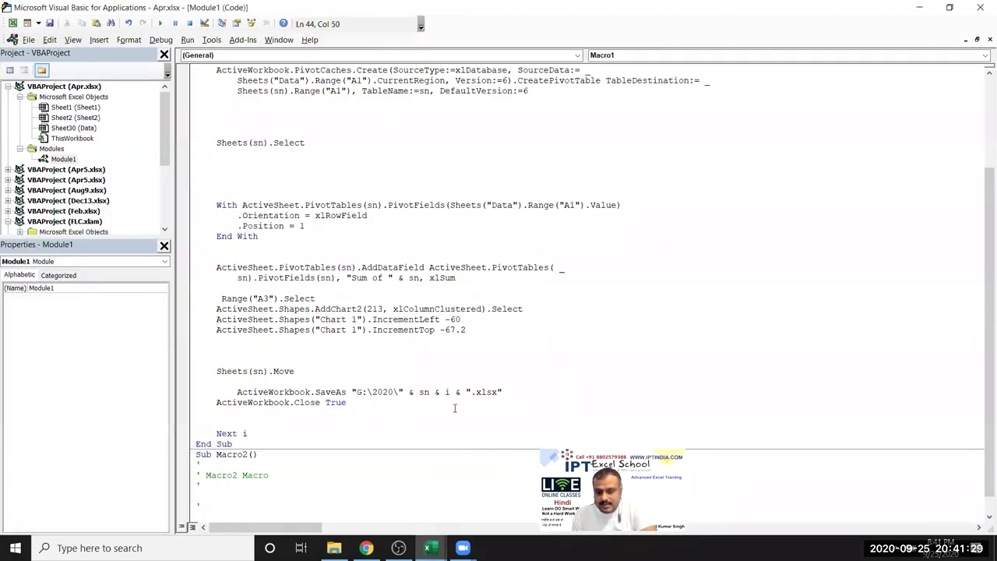
pyautogui.press('BackSpace')
pyautogui.press('BackSpace')
pyautogui.press('BackSpace')
pyautogui.press('BackSpace')
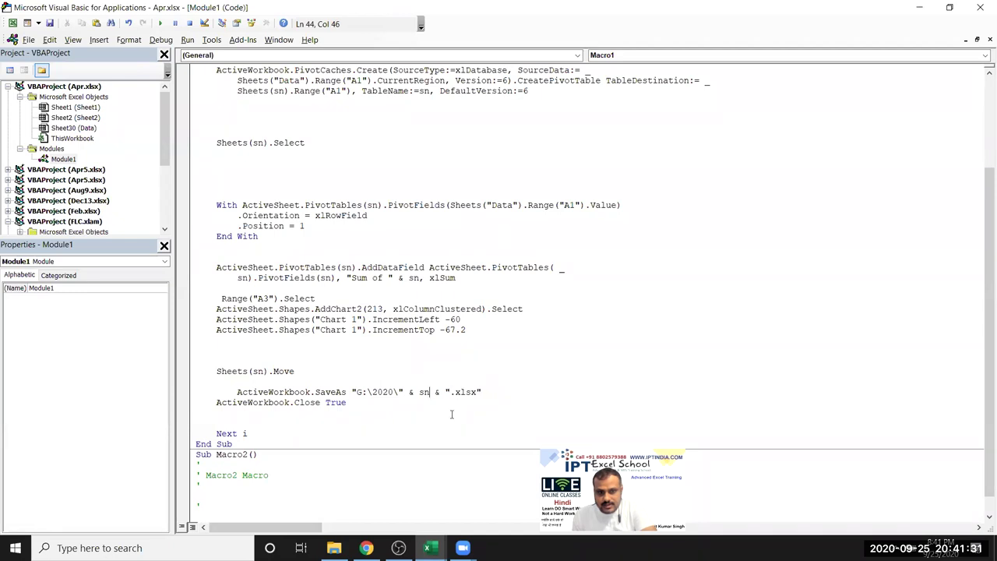
pyautogui.click(190, 341)
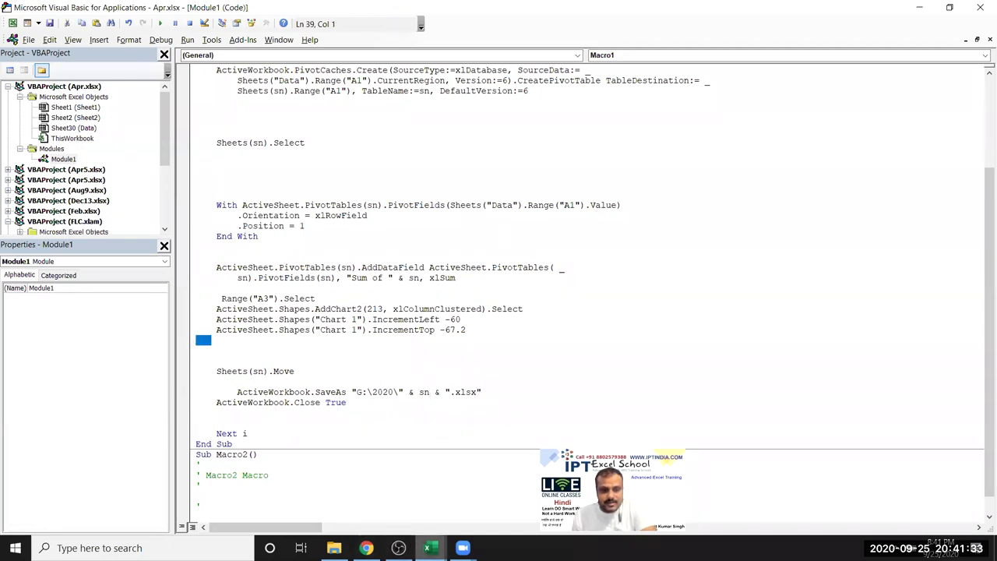
# Step: Run Macro1 from Excel's Developer > Macros list, which stops on a save error
pyautogui.click(427, 548)
pyautogui.click(343, 495)
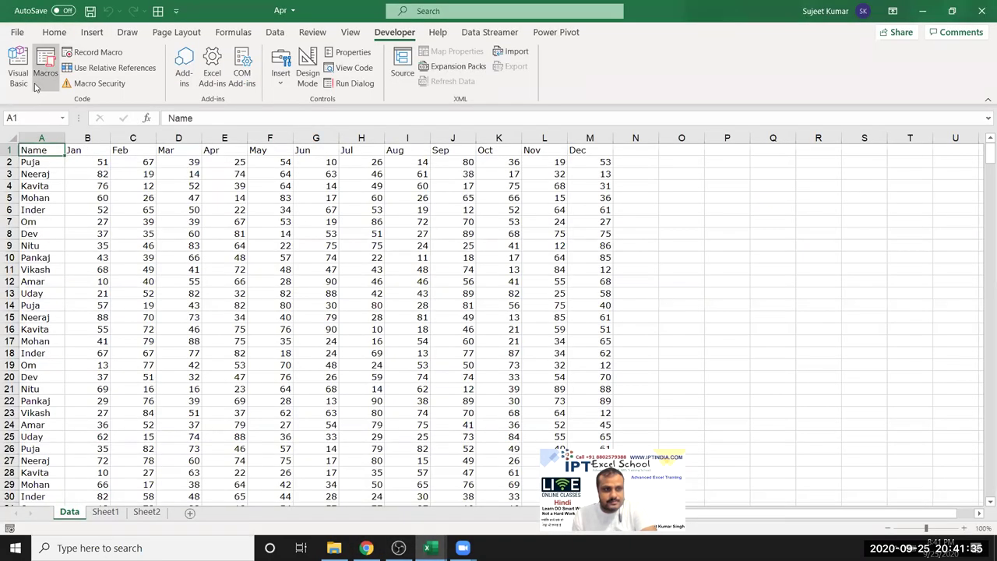
pyautogui.click(15, 66)
pyautogui.click(45, 66)
pyautogui.click(452, 251)
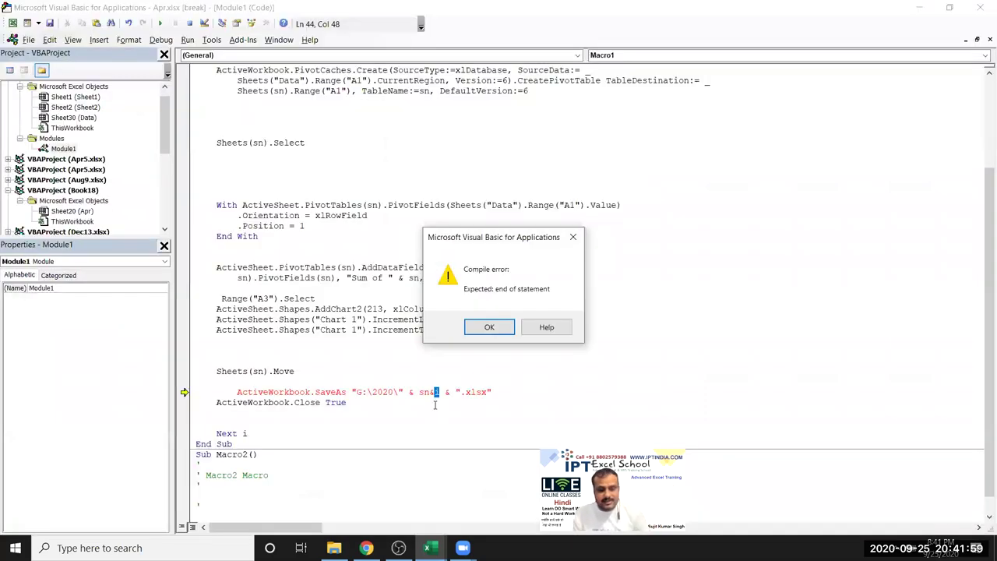
pyautogui.press('Return')
# Step: Space out the save name expression as sn & i and continue running Macro1
pyautogui.click(434, 392)
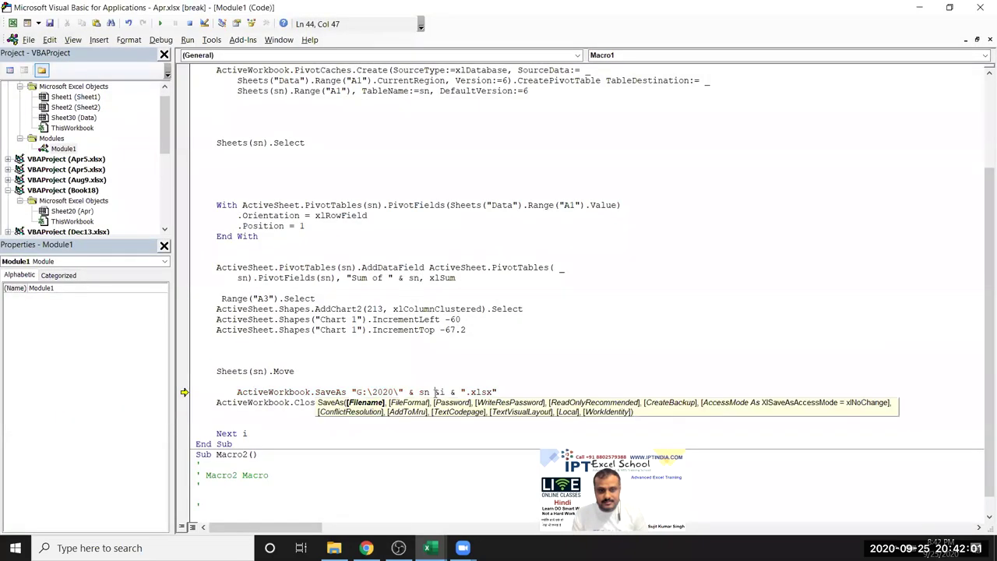
pyautogui.press('Up')
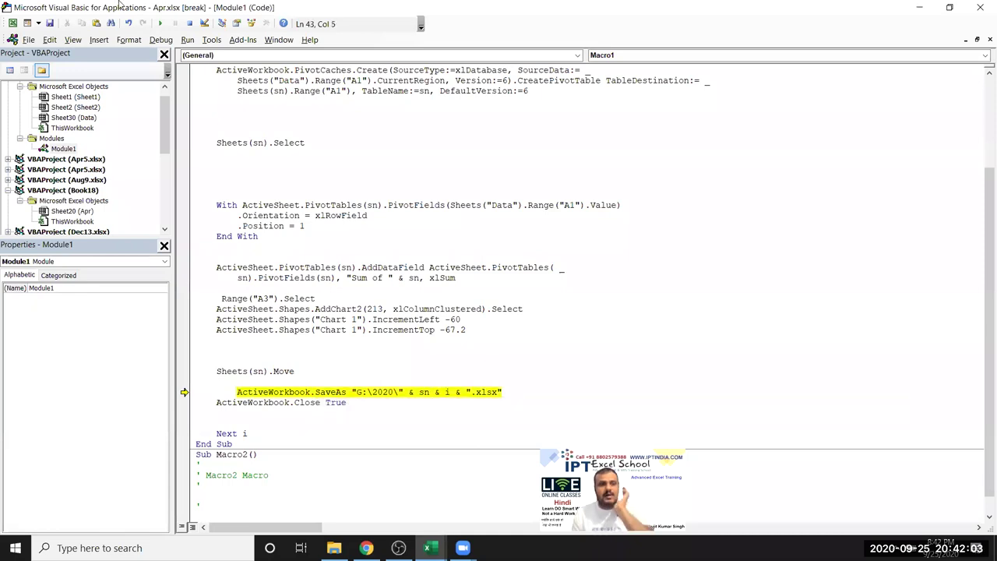
pyautogui.click(159, 23)
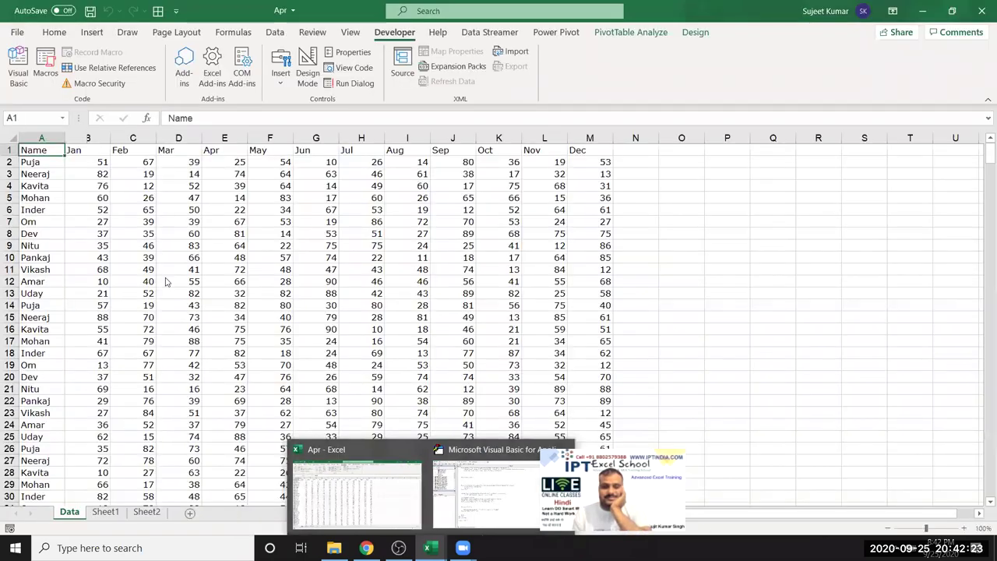
# Step: Open the Jan workbook from G:\2020 to view its Sum of Jan pivot and chart
pyautogui.click(335, 538)
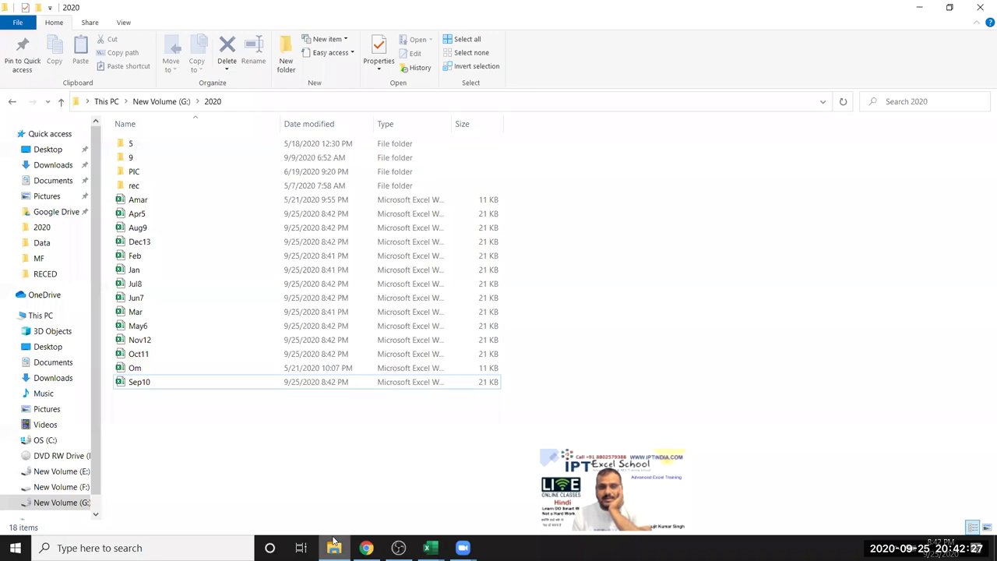
pyautogui.click(151, 274)
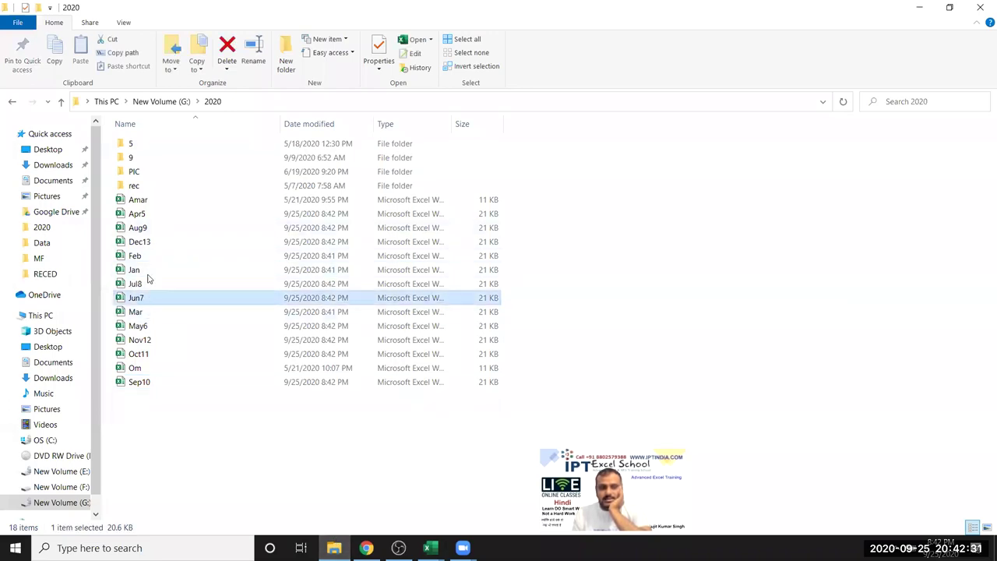
pyautogui.doubleClick(148, 274)
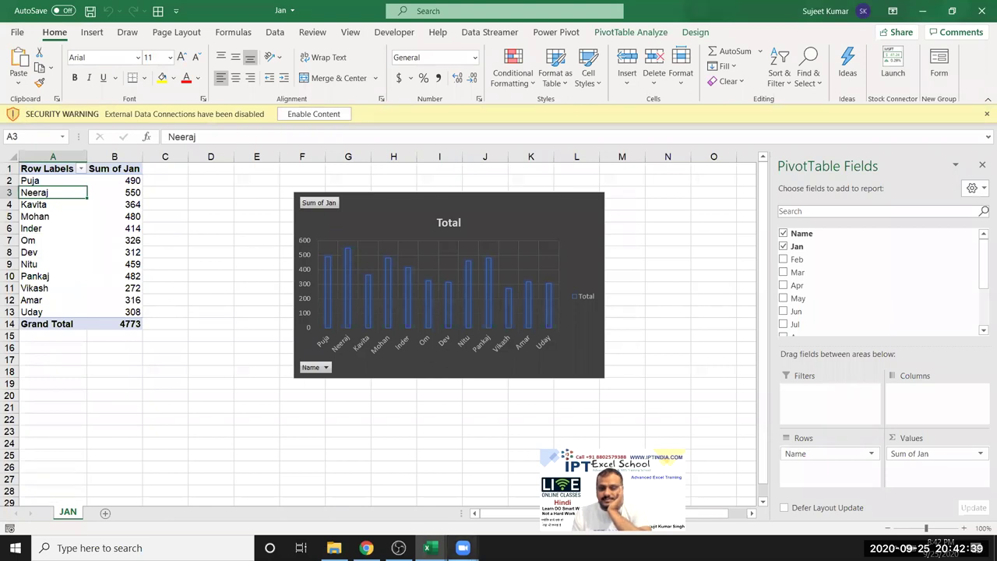
pyautogui.moveTo(427, 547)
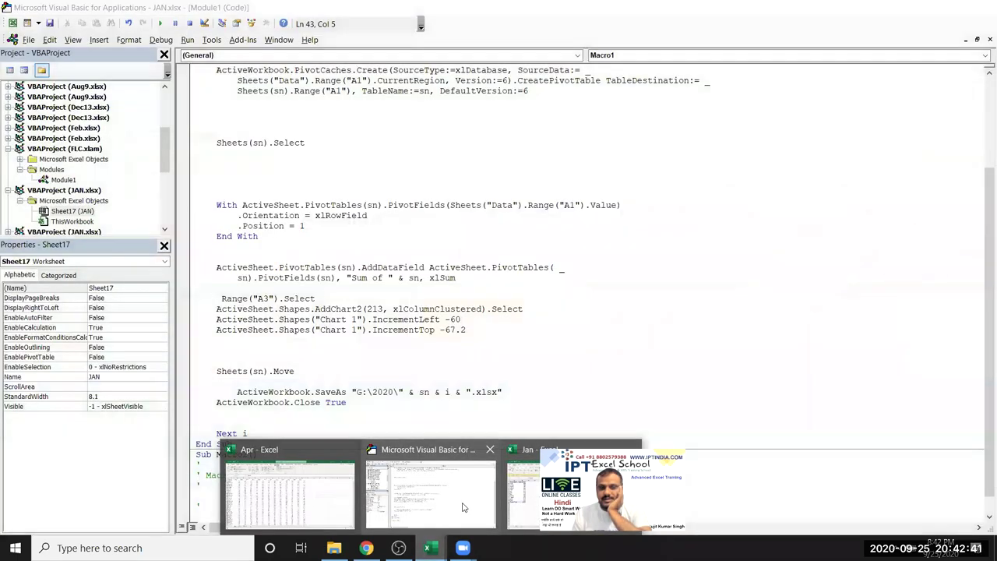
# Step: Review the pivot cache, new-sheet and Sheets(sn).Range("A1") destination code in Macro1
pyautogui.click(431, 491)
pyautogui.scroll(3, 332, 252)
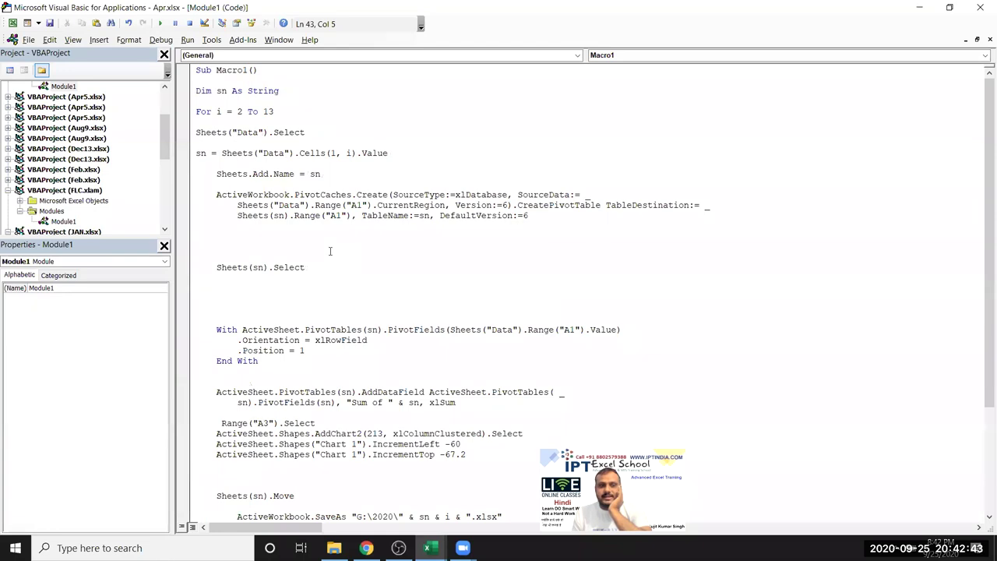
pyautogui.moveTo(216, 194); pyautogui.dragTo(237, 236)
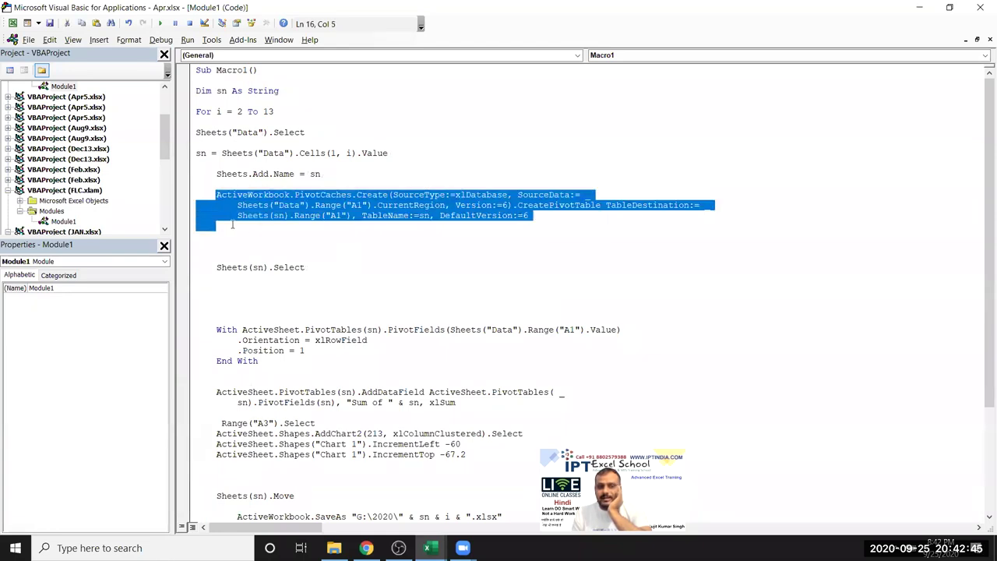
pyautogui.moveTo(328, 172); pyautogui.dragTo(224, 174)
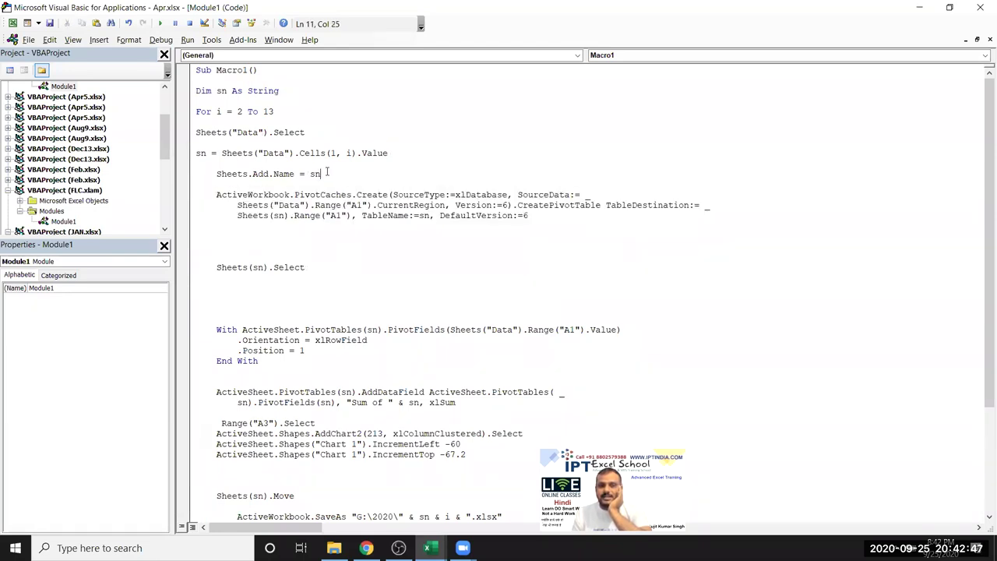
pyautogui.click(257, 230)
pyautogui.doubleClick(424, 215)
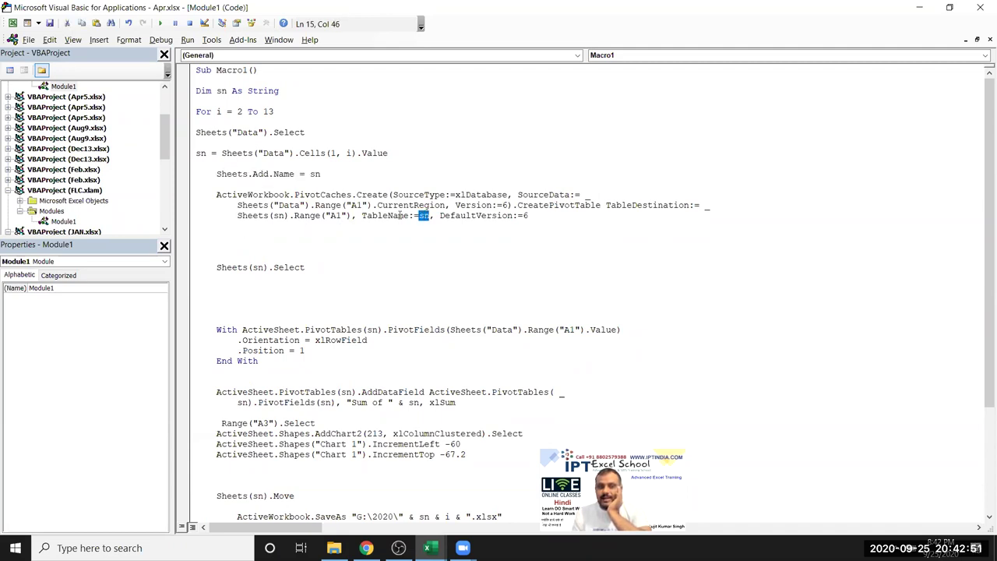
pyautogui.moveTo(347, 216); pyautogui.dragTo(232, 222)
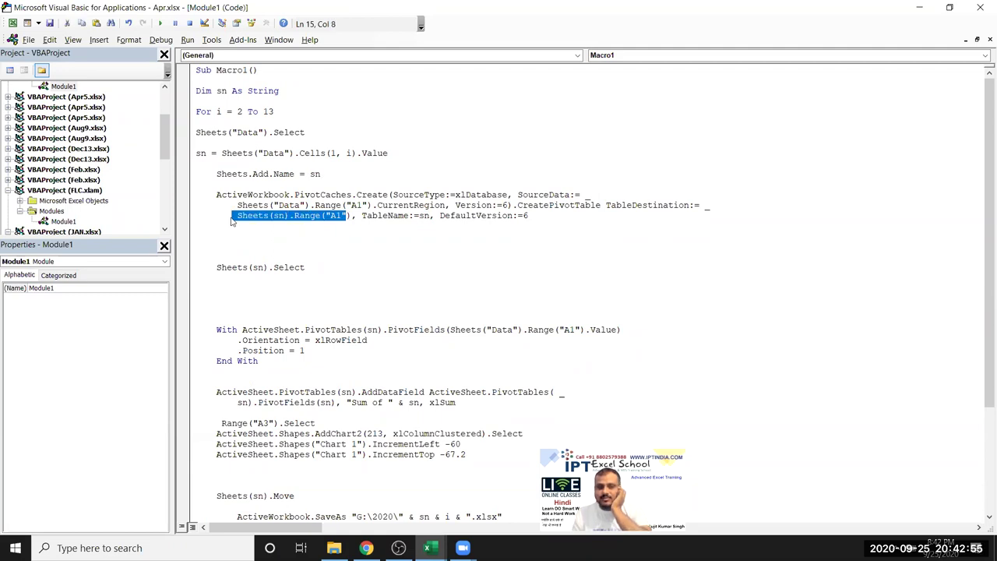
pyautogui.click(345, 264)
pyautogui.scroll(-2, 338, 267)
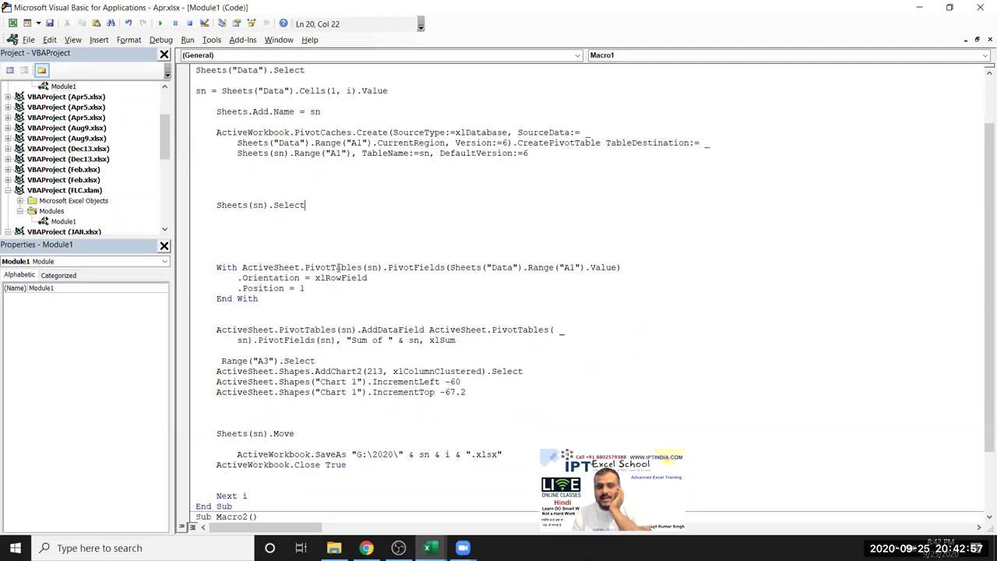
pyautogui.scroll(-1, 339, 268)
pyautogui.doubleClick(424, 122)
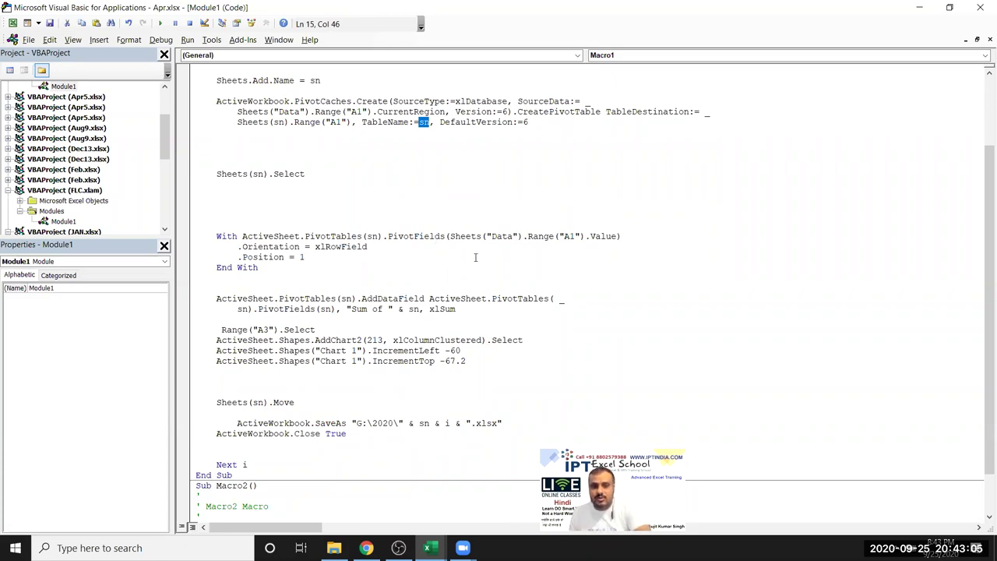
# Step: Try sn as the row field reference, then undo back to Sheets("Data").Range("A1").Value
pyautogui.click(447, 236)
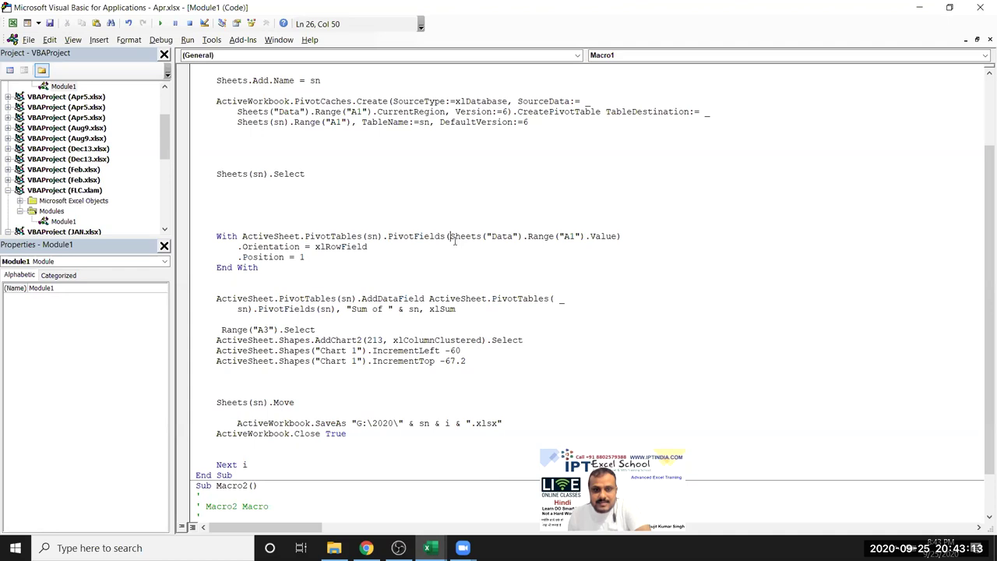
pyautogui.moveTo(448, 236); pyautogui.dragTo(616, 236)
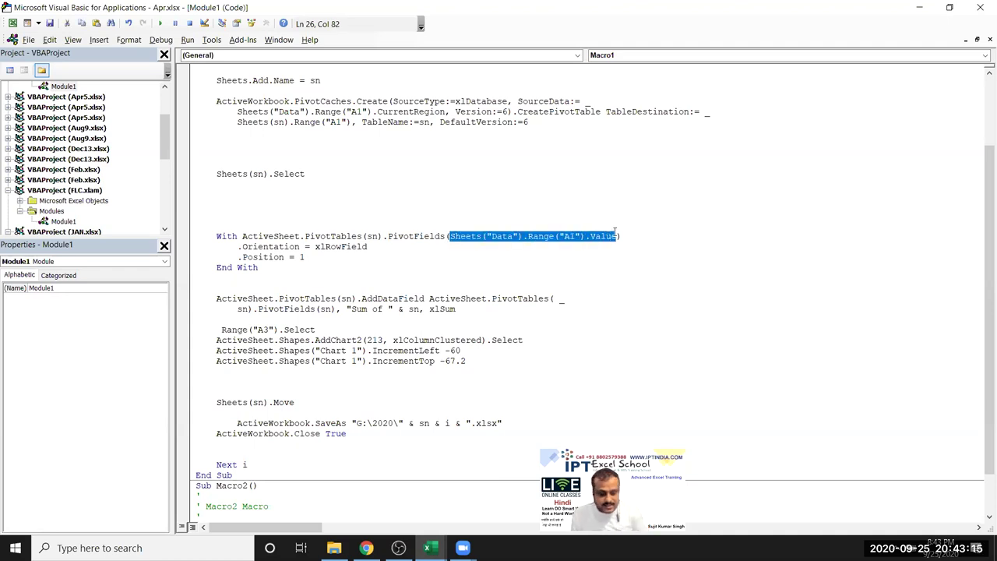
pyautogui.write('sn')
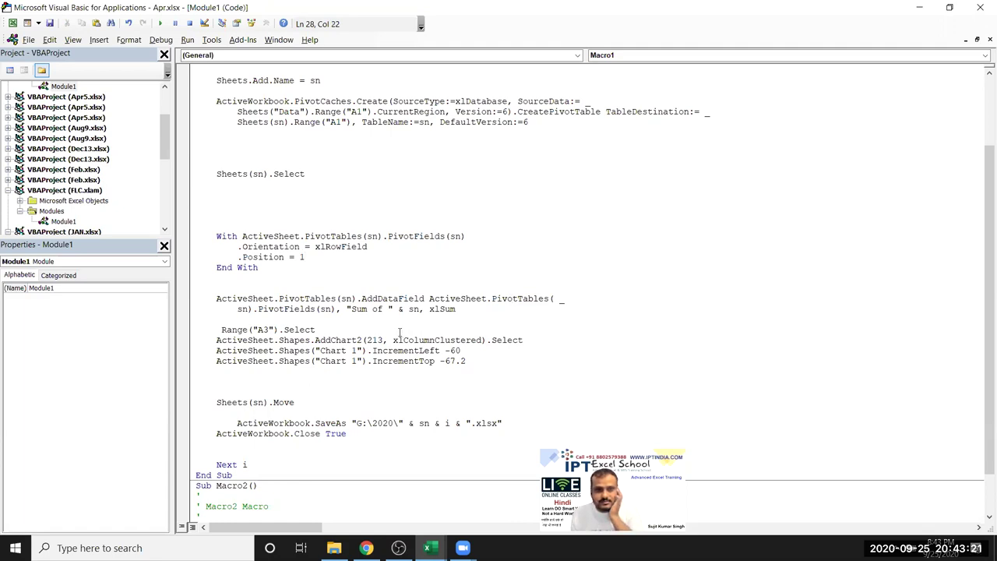
pyautogui.hotkey('ctrl', 'z')
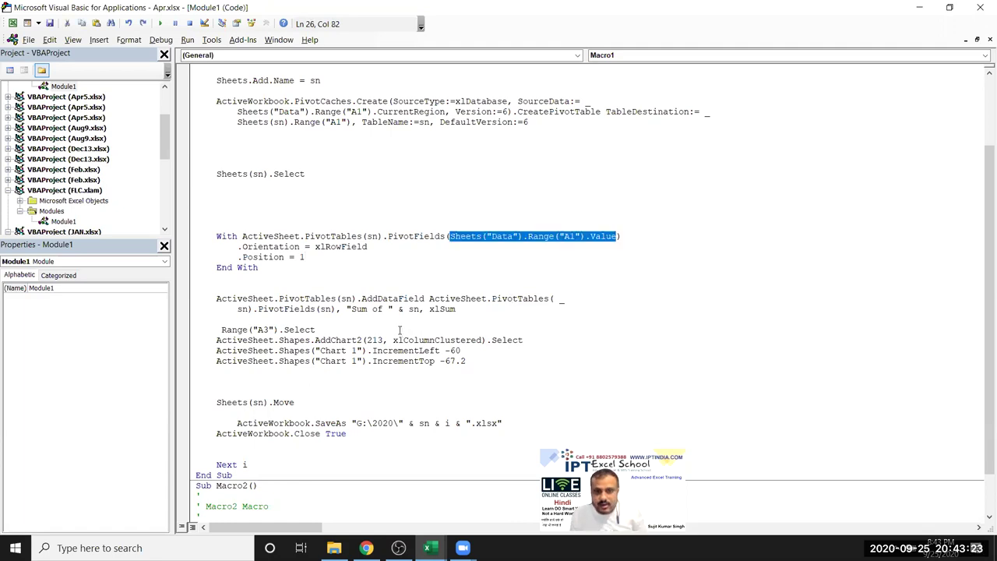
# Step: Review the AddChart2 code with chart style 213, then switch to the Jan workbook
pyautogui.click(576, 234)
pyautogui.click(503, 300)
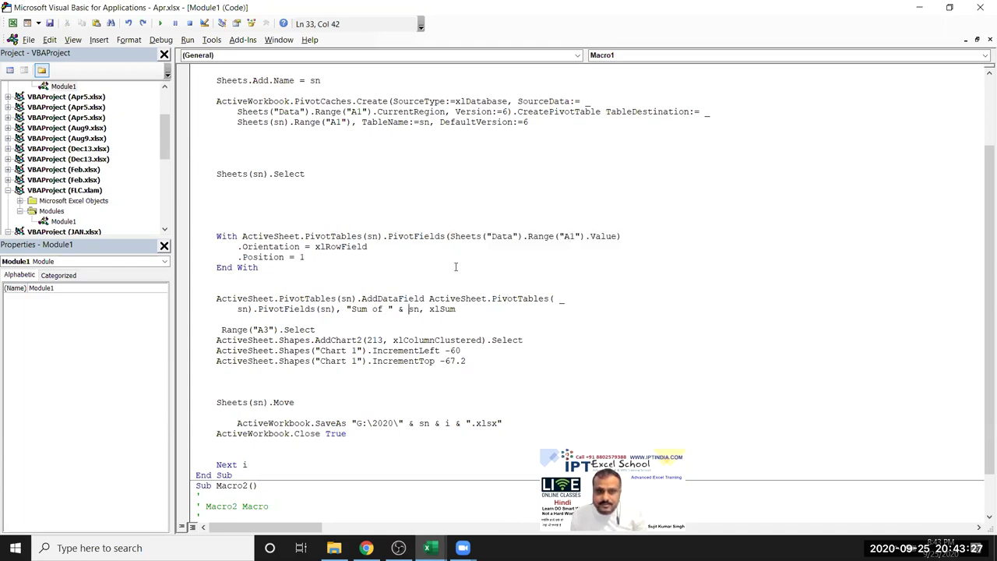
pyautogui.scroll(-2, 456, 267)
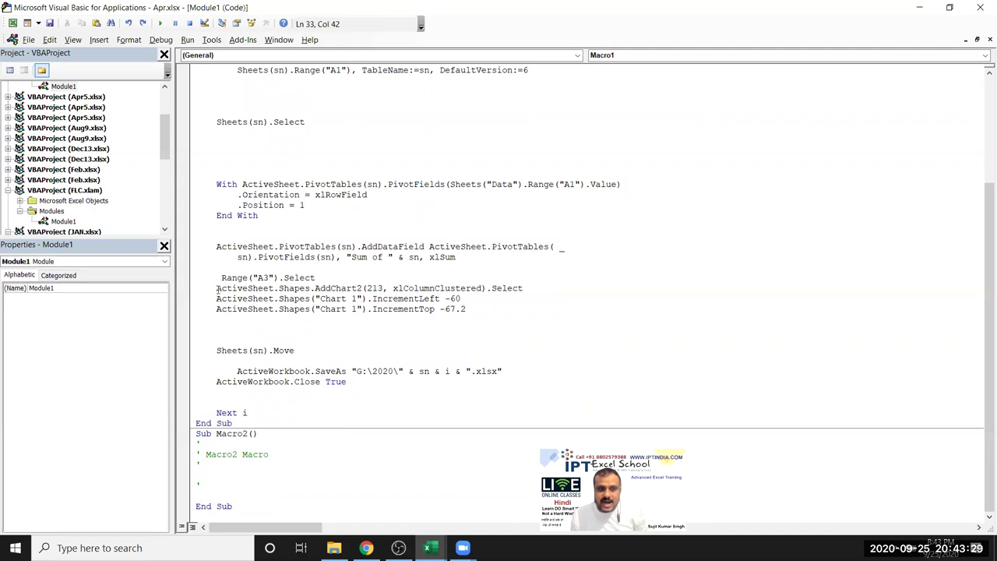
pyautogui.moveTo(217, 290); pyautogui.dragTo(315, 299)
pyautogui.click(319, 274)
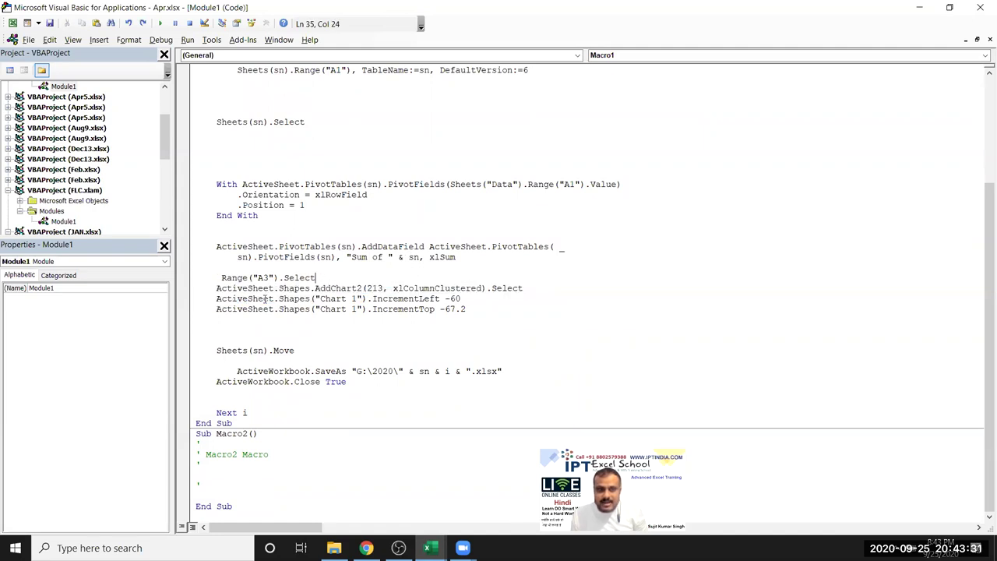
pyautogui.doubleClick(372, 287)
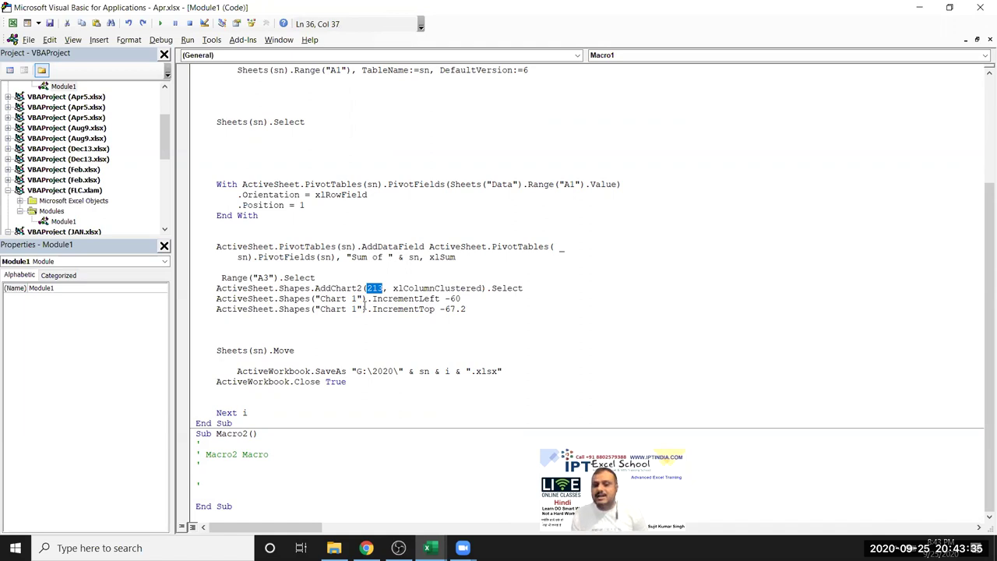
pyautogui.hotkey('alt', 'Tab')
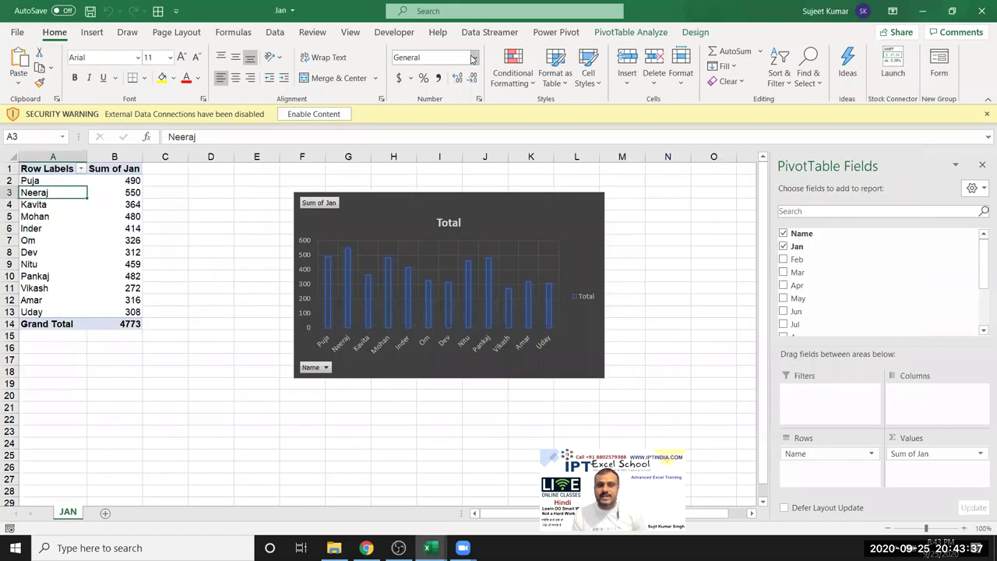
# Step: Select the Jan pivot chart and expand the PivotChart Design Chart Styles gallery
pyautogui.click(357, 201)
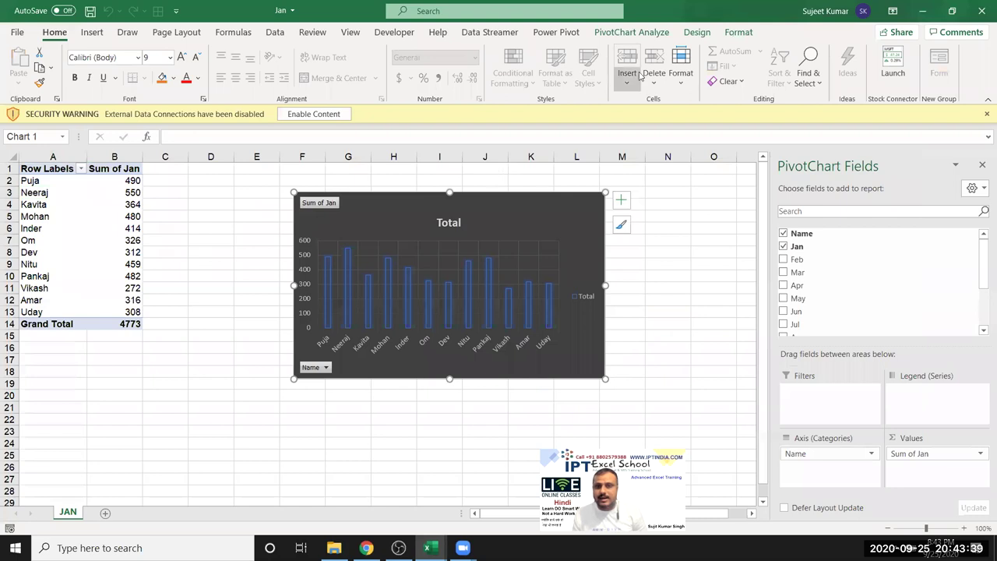
pyautogui.click(697, 32)
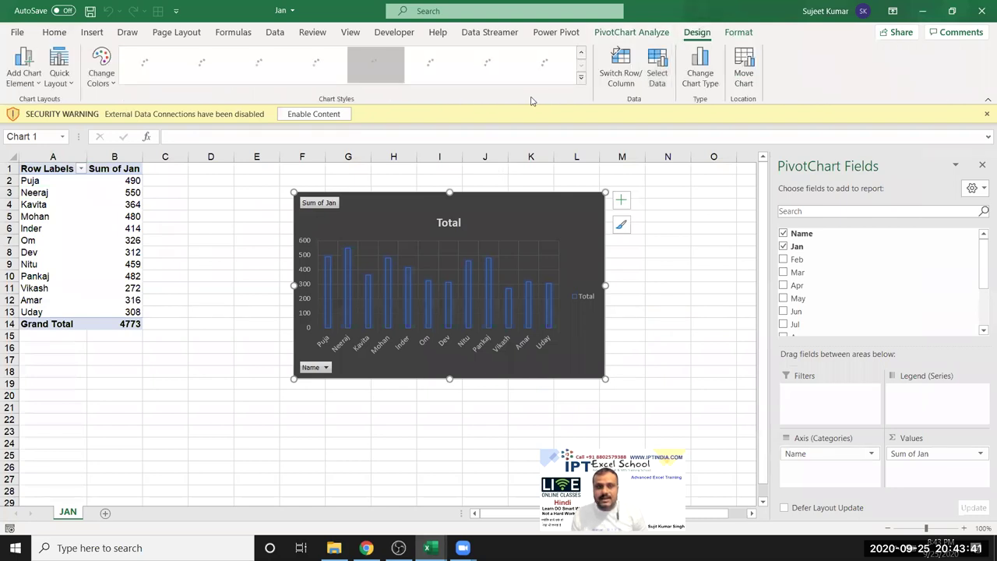
pyautogui.click(582, 78)
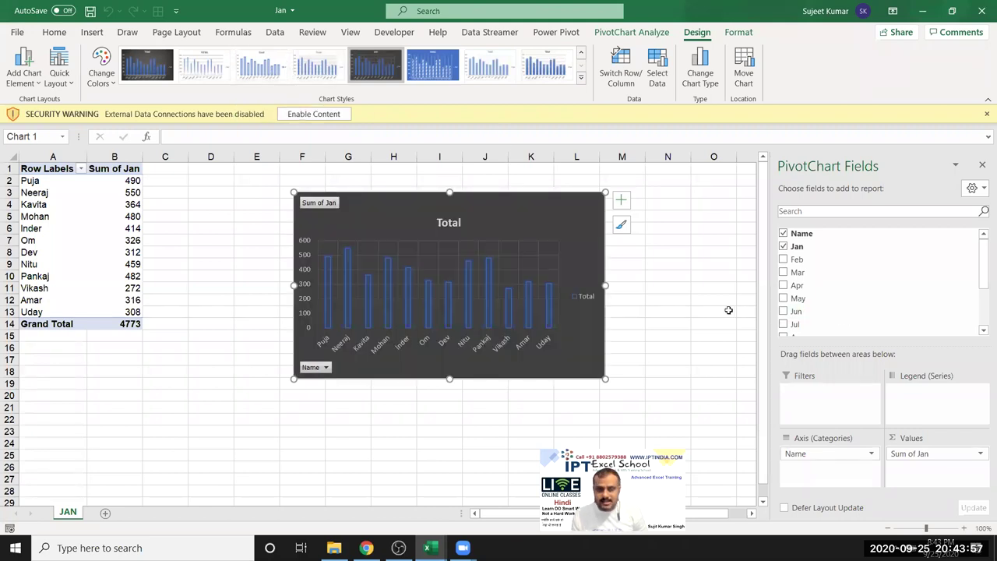
# Step: Compare the IncrementTop -67.2 positioning line in Macro1 against the chart in Excel
pyautogui.hotkey('alt', 'F11')
pyautogui.click(472, 302)
pyautogui.moveTo(470, 309); pyautogui.dragTo(350, 315)
pyautogui.hotkey('alt', 'F11')
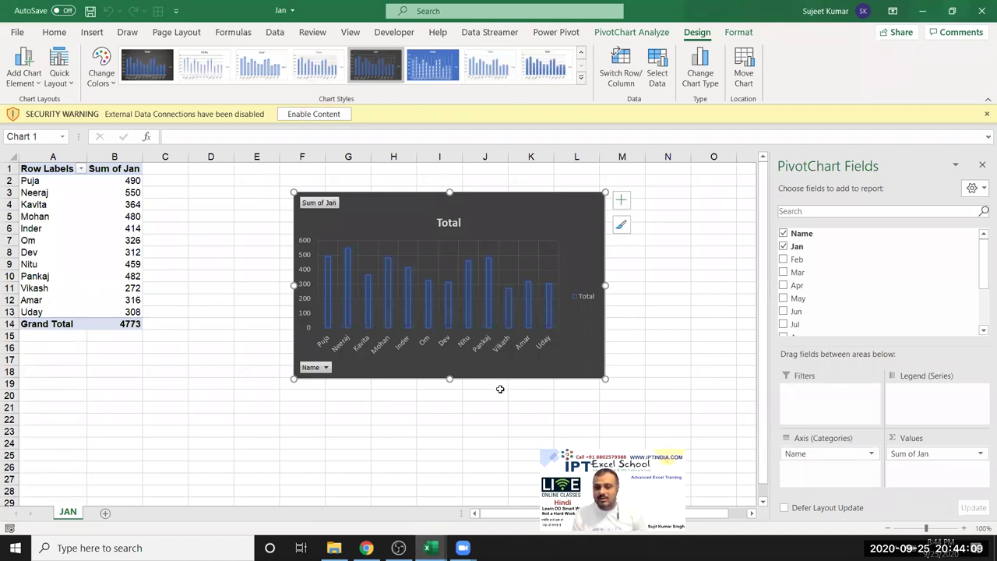
pyautogui.hotkey('alt', 'F11')
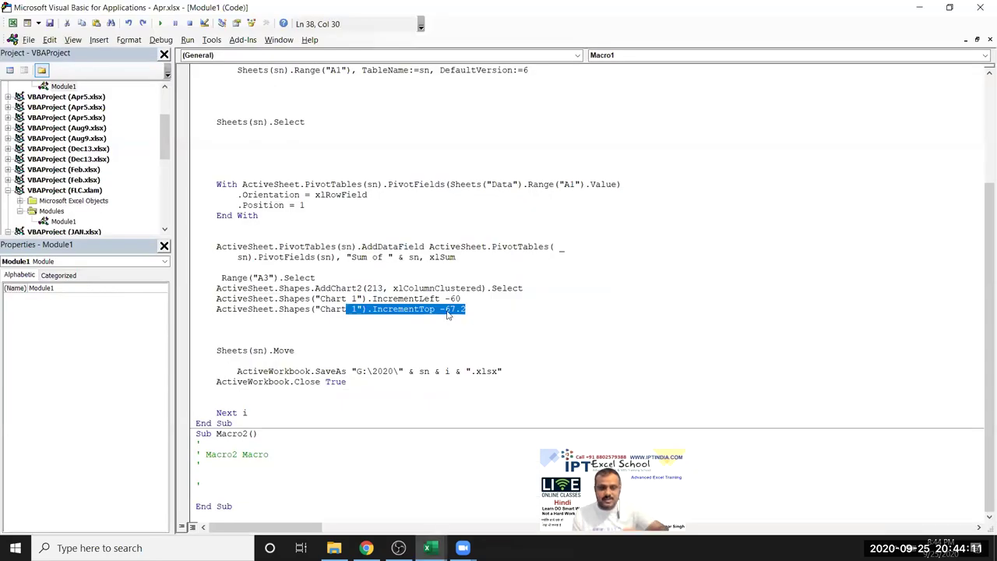
# Step: Inspect the Sheets("Data").Cells(1, i).Value expression assigned to sn, then return to the Jan workbook
pyautogui.click(446, 315)
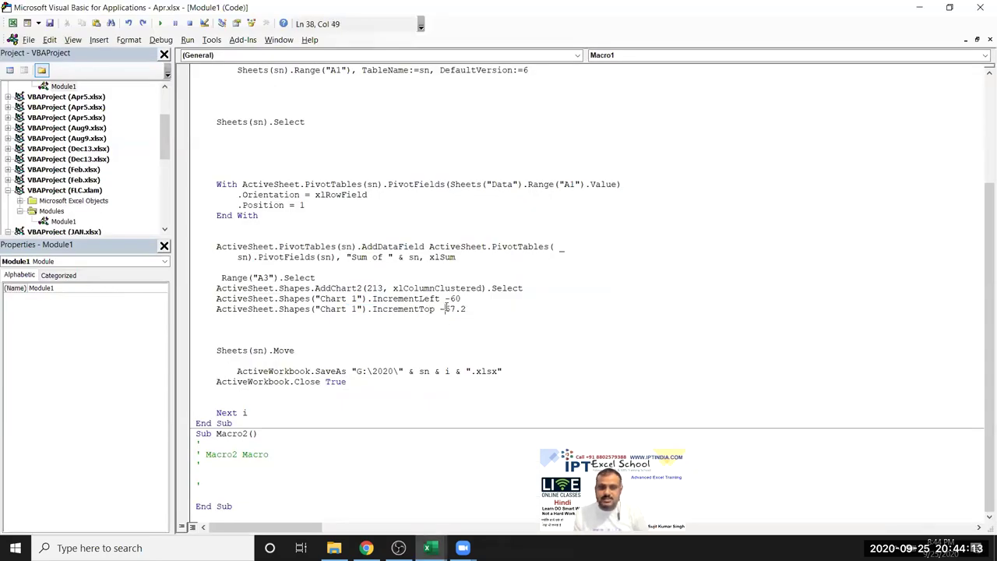
pyautogui.click(441, 333)
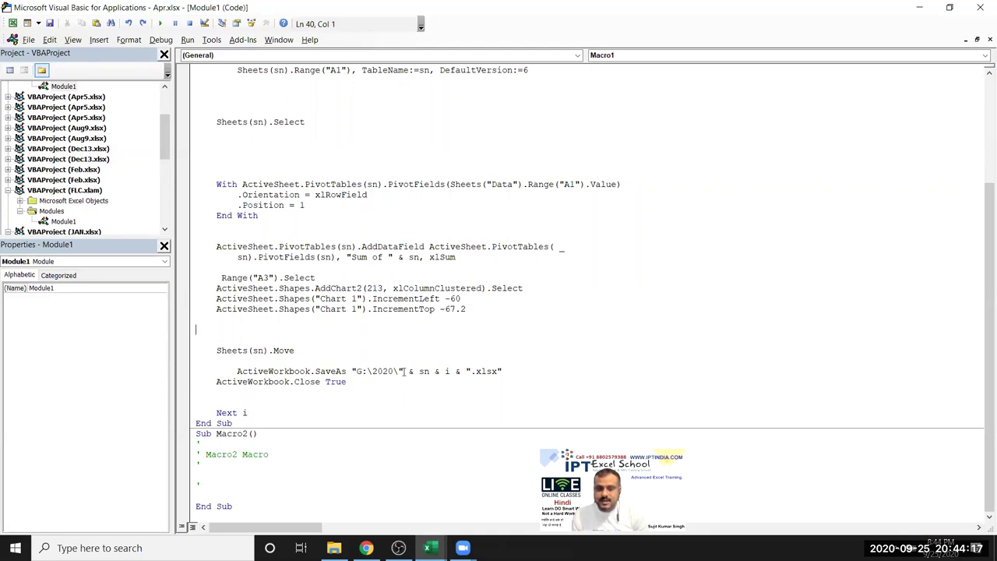
pyautogui.scroll(3, 403, 374)
pyautogui.scroll(2, 404, 373)
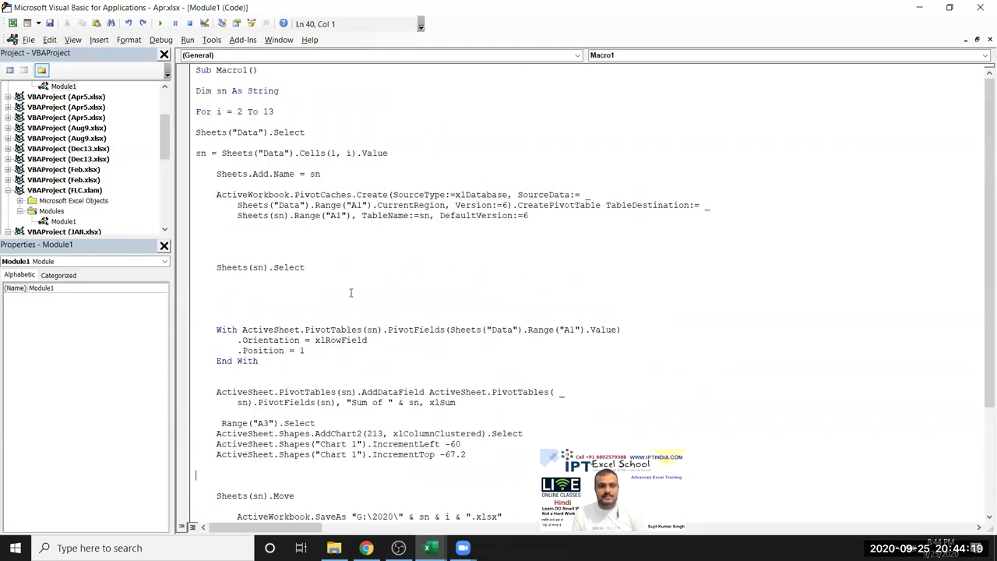
pyautogui.click(205, 228)
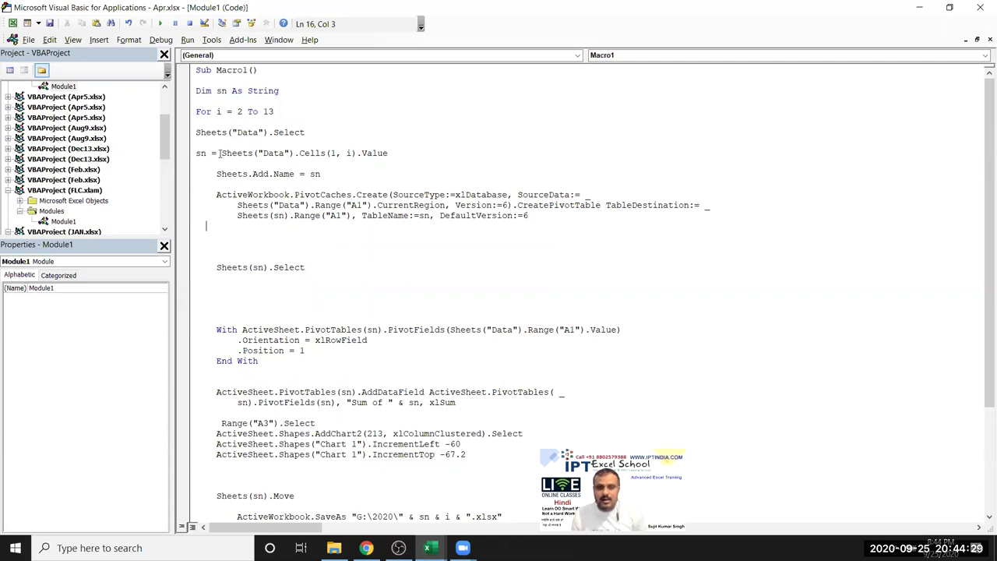
pyautogui.moveTo(219, 152); pyautogui.dragTo(382, 159)
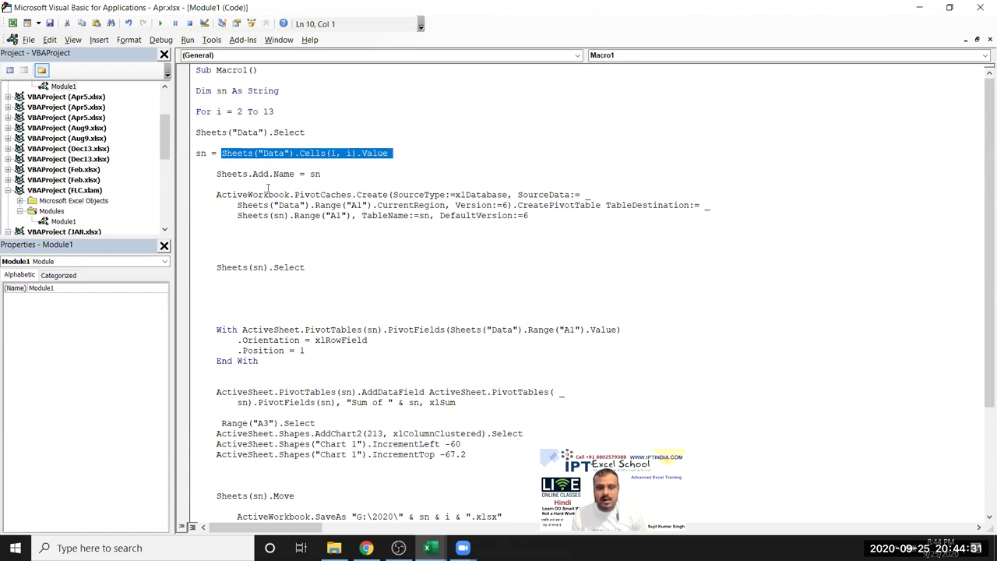
pyautogui.doubleClick(201, 152)
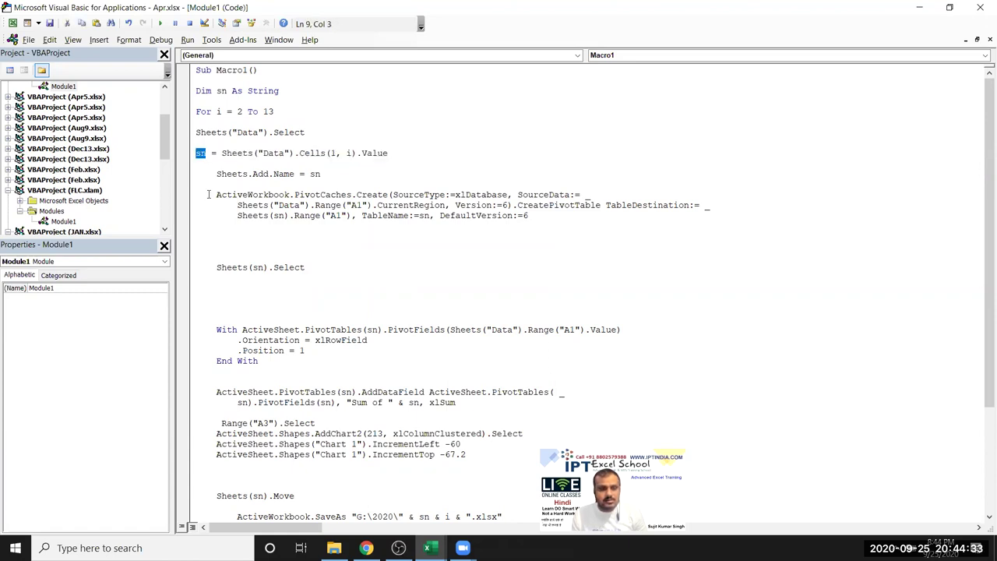
pyautogui.hotkey('alt', 'F11')
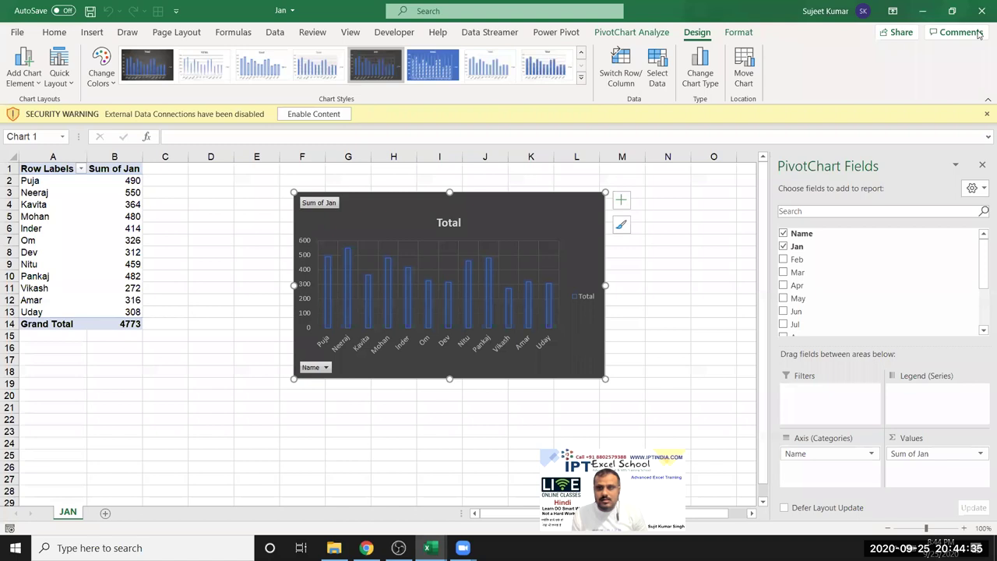
# Step: Close the generated Jan workbook and select the Jan–Nov month headers on Apr's Data sheet
pyautogui.click(981, 15)
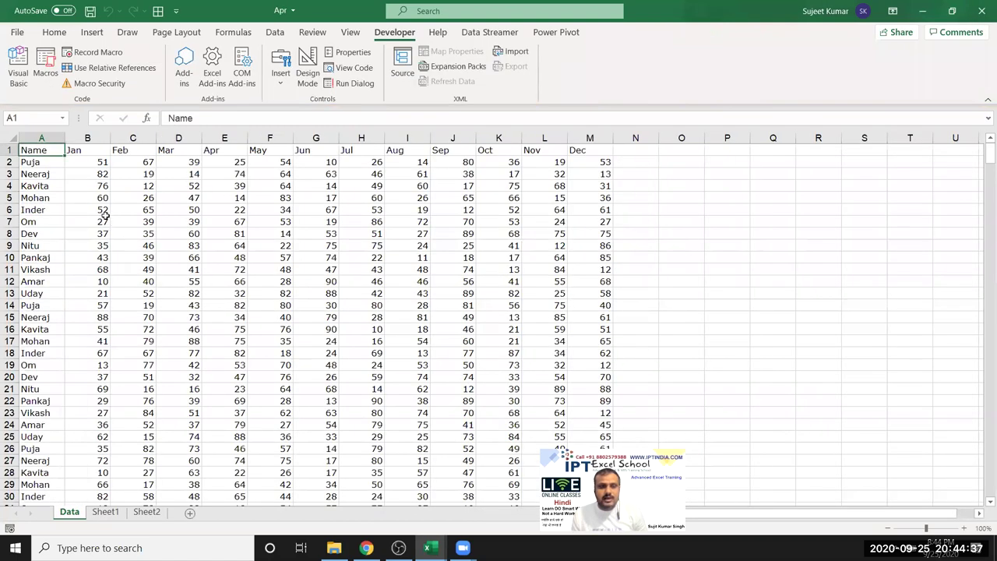
pyautogui.click(77, 154)
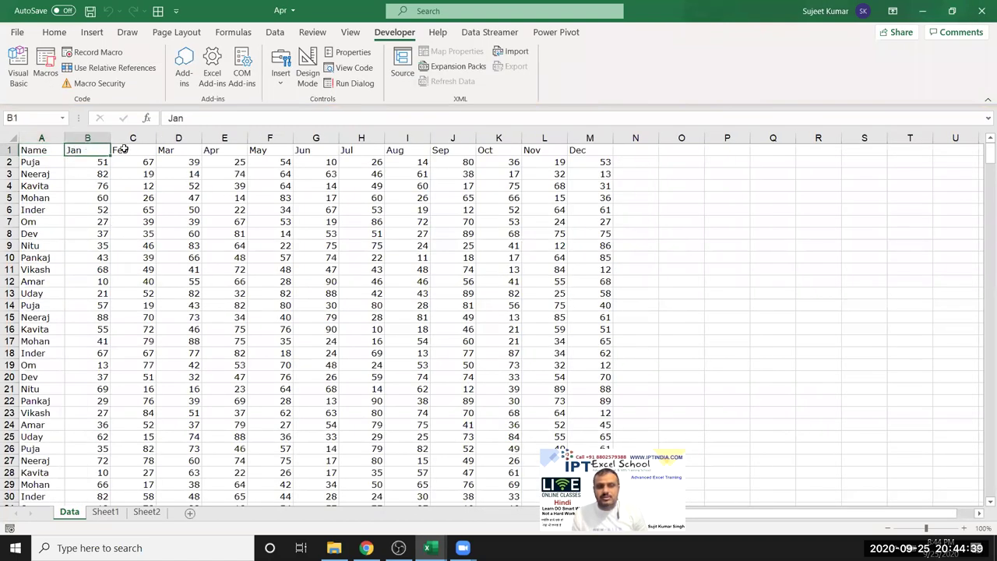
pyautogui.press('Right')
pyautogui.press('Right')
pyautogui.press('Right')
pyautogui.press('Right')
pyautogui.press('Right')
pyautogui.press('Right')
pyautogui.press('Right')
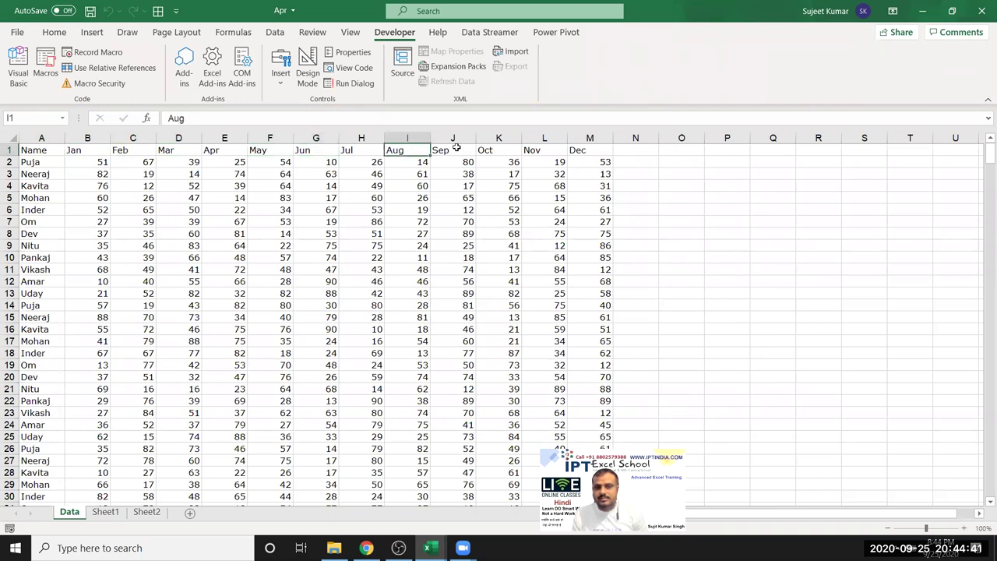
pyautogui.press('Right')
pyautogui.press('Right')
pyautogui.press('Right')
pyautogui.moveTo(88, 138); pyautogui.dragTo(584, 138)
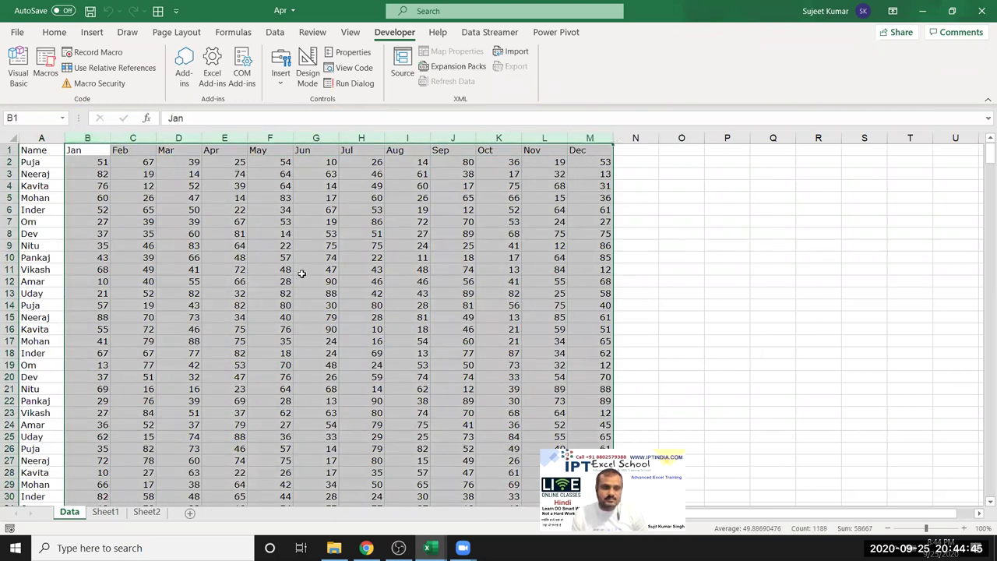
pyautogui.hotkey('alt', 'F11')
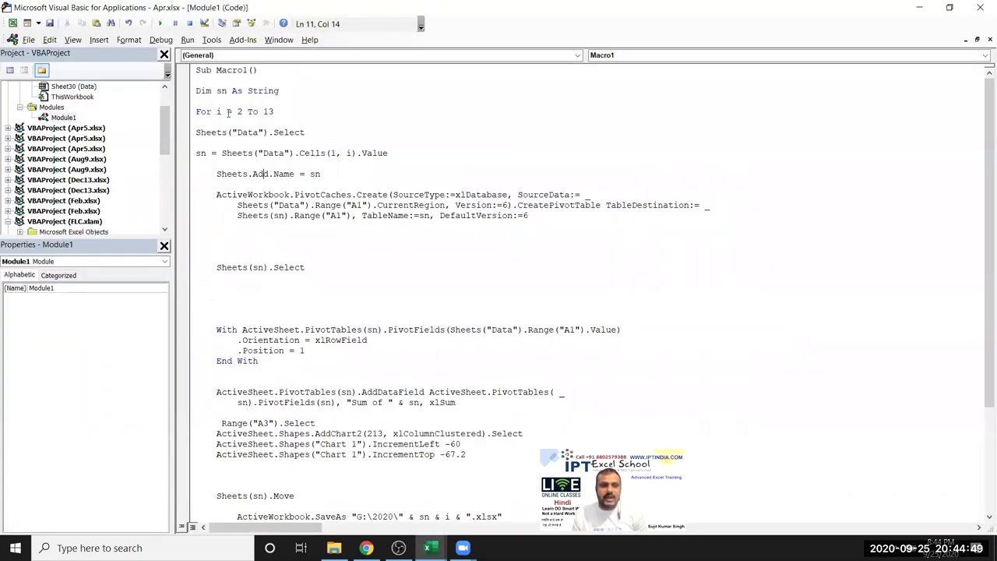
pyautogui.hotkey('alt', 'F11')
# Step: Reselect the month columns B through M, Jan to Dec, on the Data sheet
pyautogui.click(132, 198)
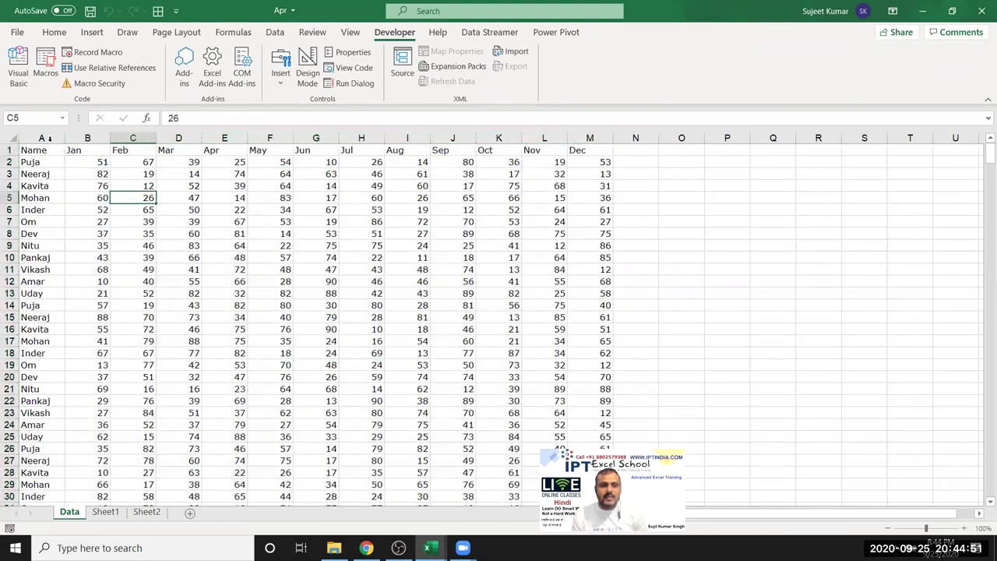
pyautogui.moveTo(48, 138); pyautogui.dragTo(590, 137)
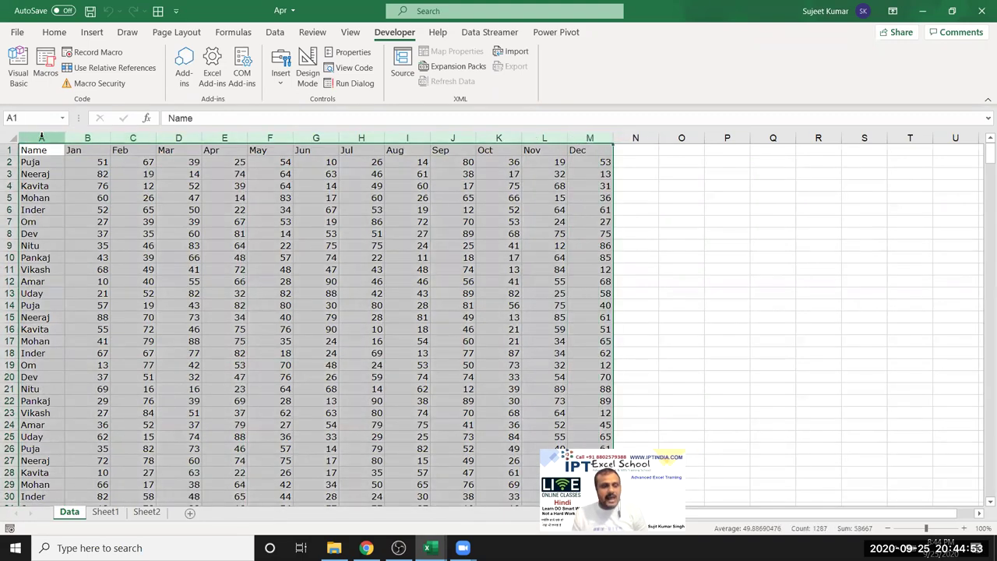
pyautogui.click(41, 137)
pyautogui.click(75, 138)
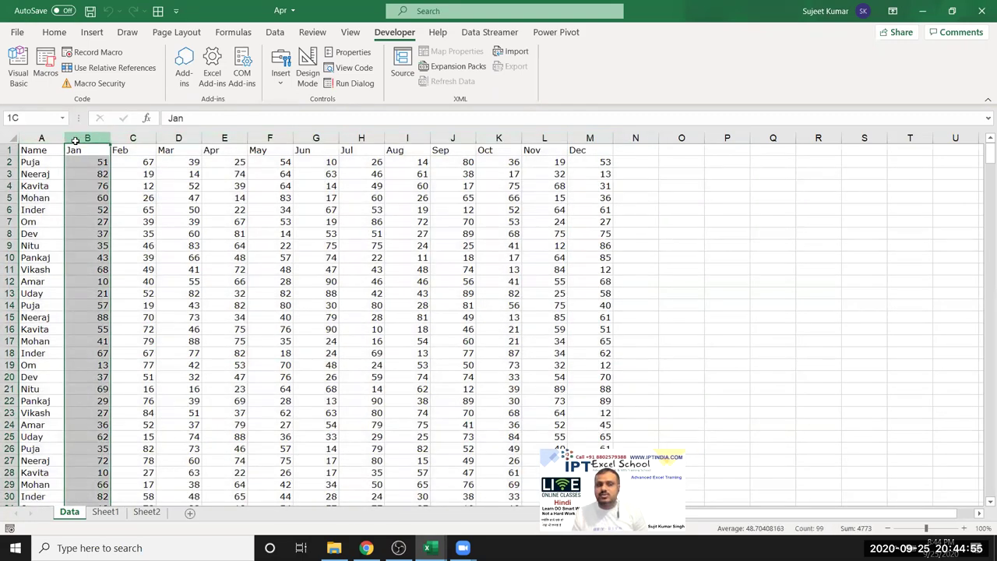
pyautogui.moveTo(82, 138); pyautogui.dragTo(592, 156)
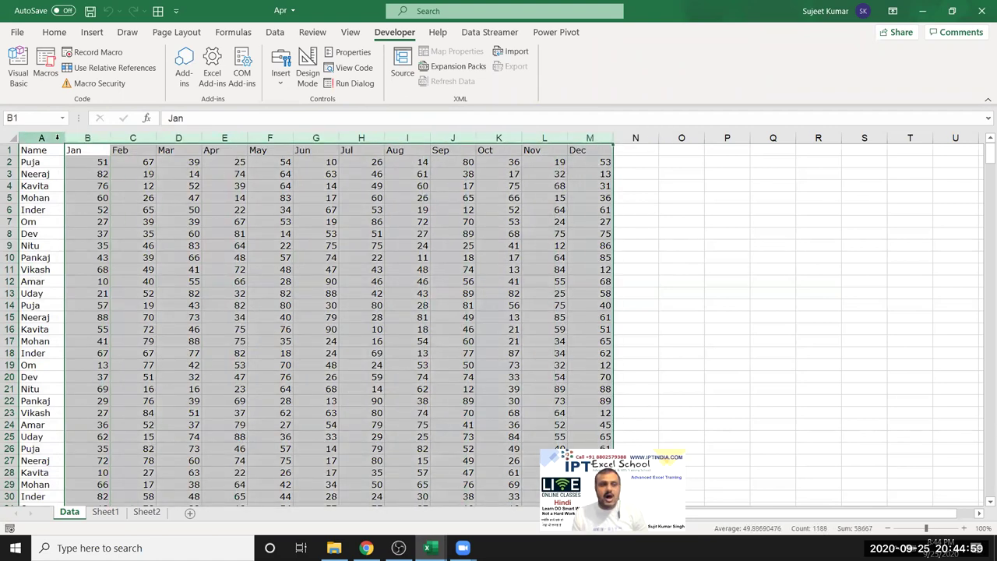
pyautogui.press('Tab')
pyautogui.press('Tab')
pyautogui.press('Tab')
pyautogui.press('Tab')
pyautogui.press('Tab')
pyautogui.press('Tab')
pyautogui.press('Tab')
pyautogui.press('Tab')
pyautogui.press('Tab')
pyautogui.press('Tab')
pyautogui.press('Tab')
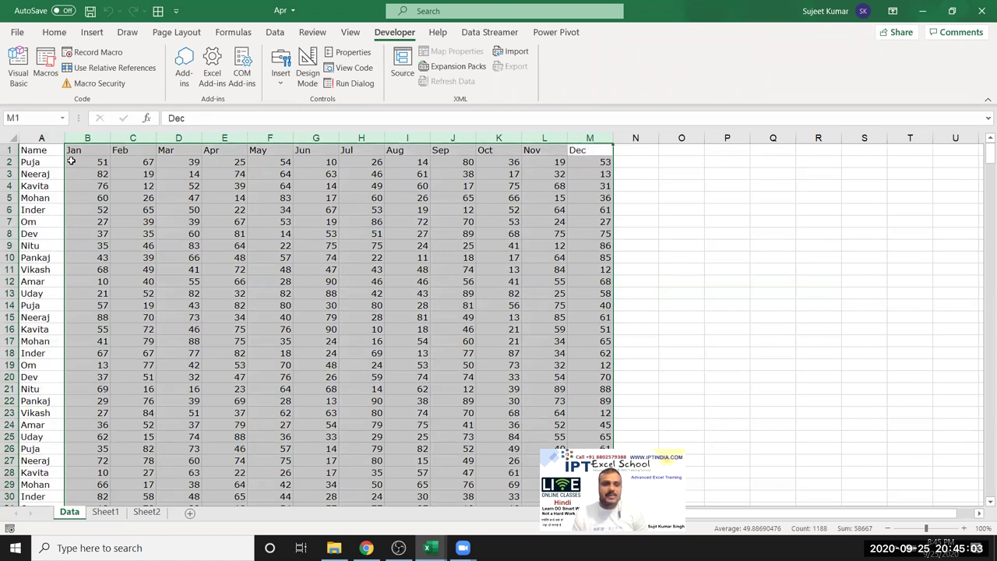
pyautogui.press('Tab')
pyautogui.press('Tab')
pyautogui.press('Tab')
pyautogui.press('Tab')
pyautogui.press('Tab')
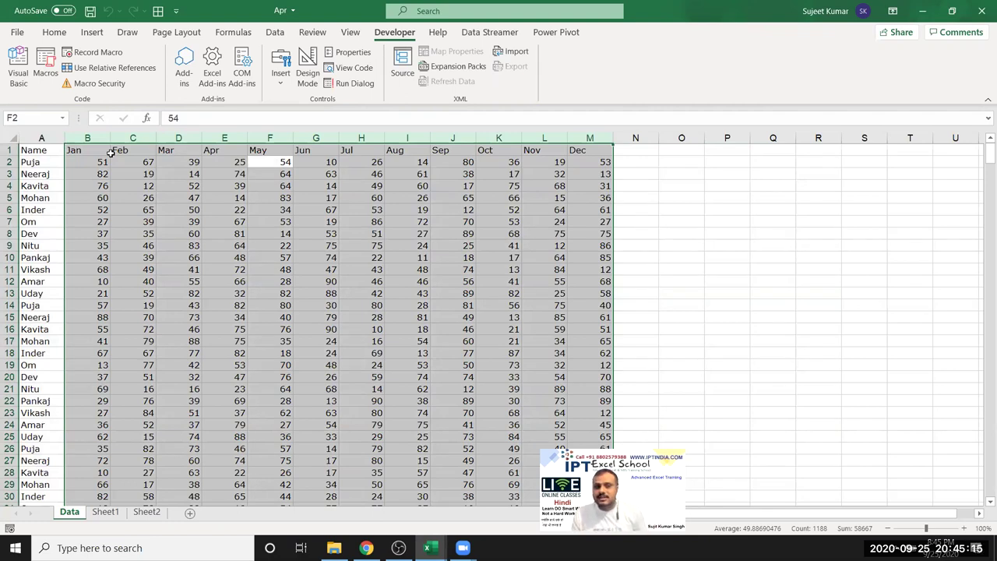
# Step: In Macro1, review the month-header expression and the sn sheet-name references
pyautogui.hotkey('alt', 'F11')
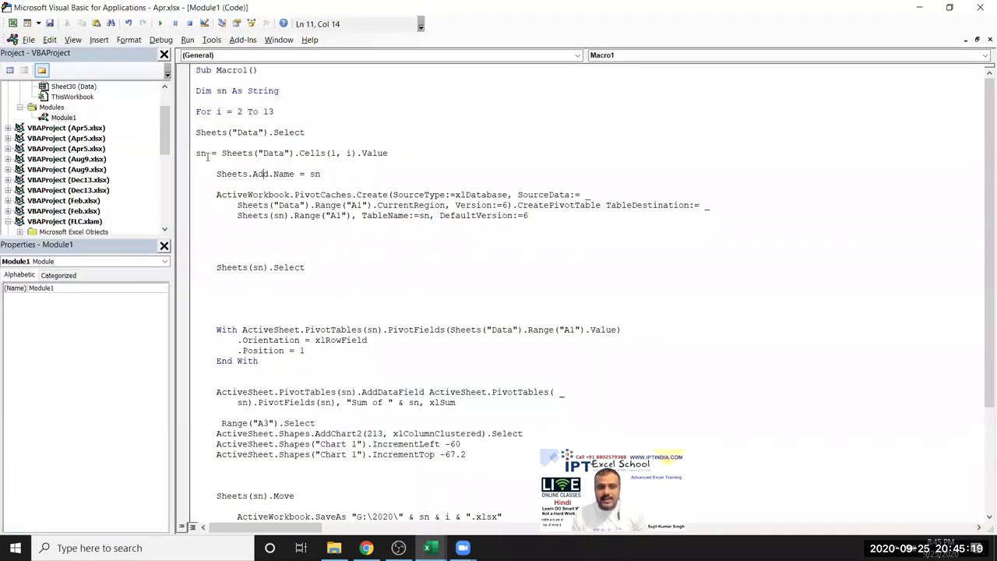
pyautogui.moveTo(221, 154); pyautogui.dragTo(393, 156)
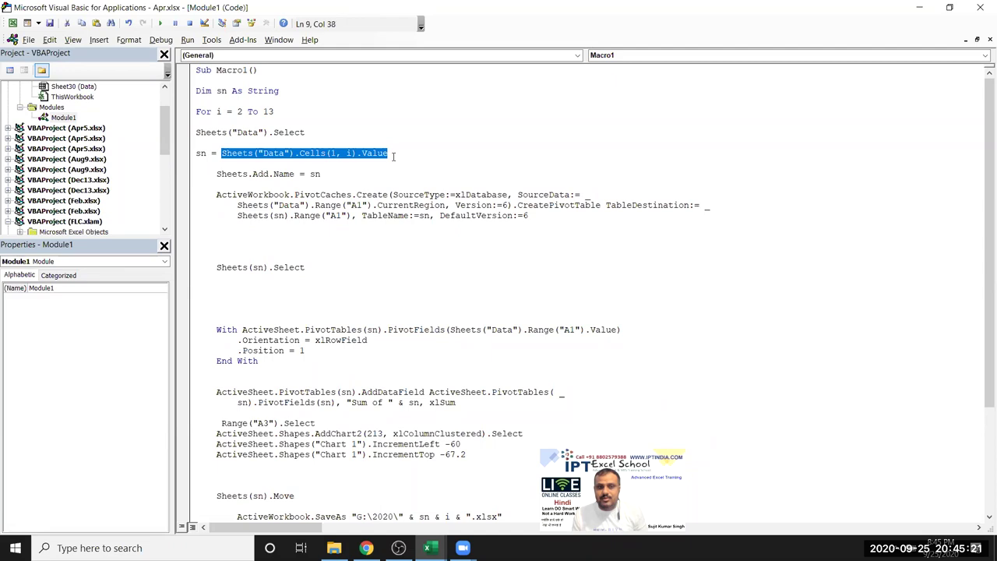
pyautogui.doubleClick(316, 174)
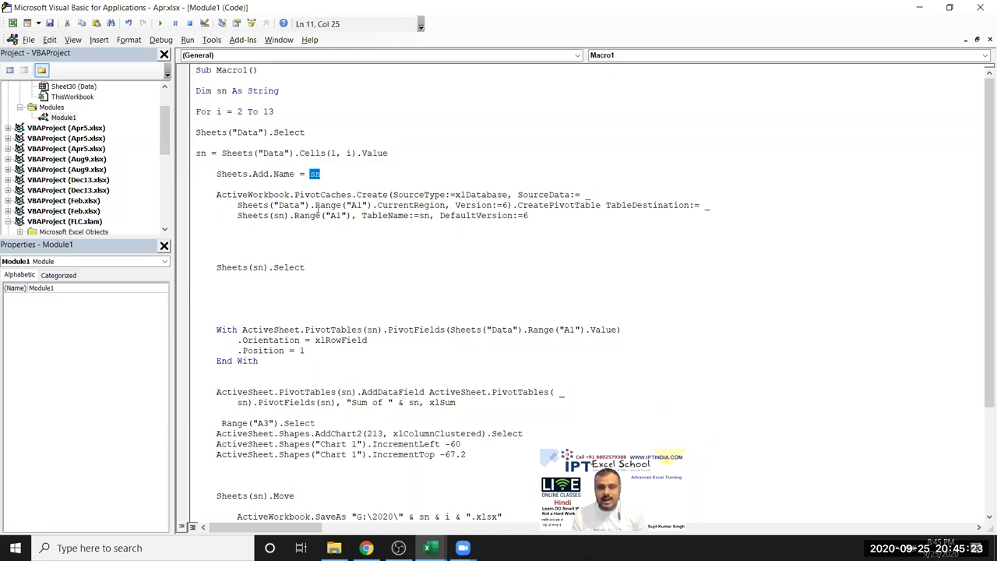
pyautogui.doubleClick(279, 216)
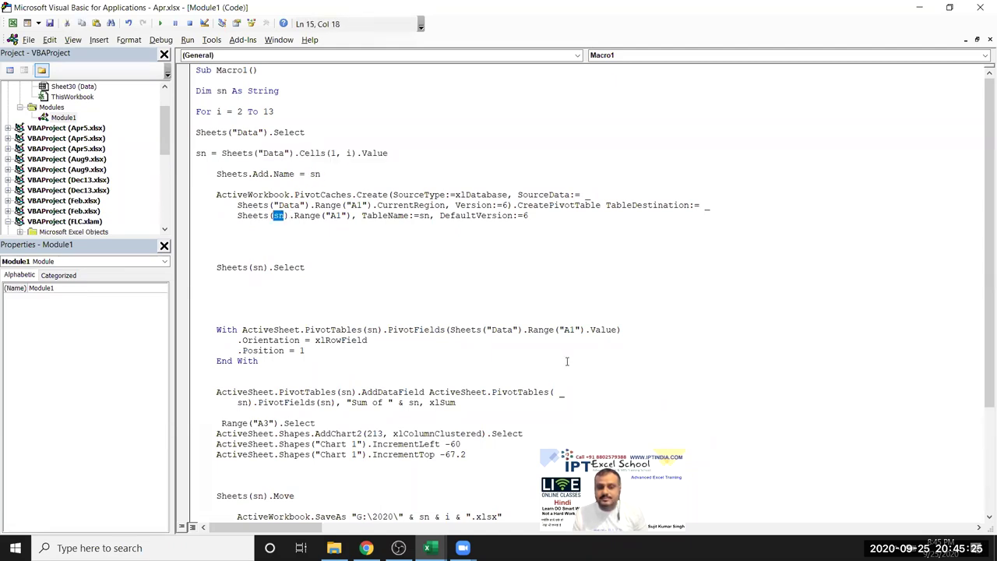
# Step: Delete the extra blank lines above Sheets(sn).Select in Macro1
pyautogui.click(360, 244)
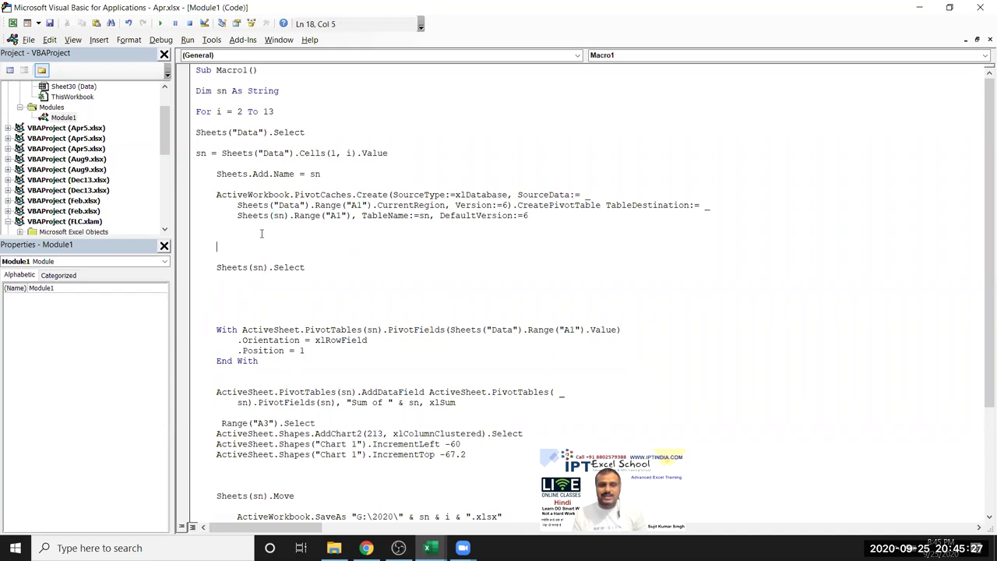
pyautogui.click(199, 236)
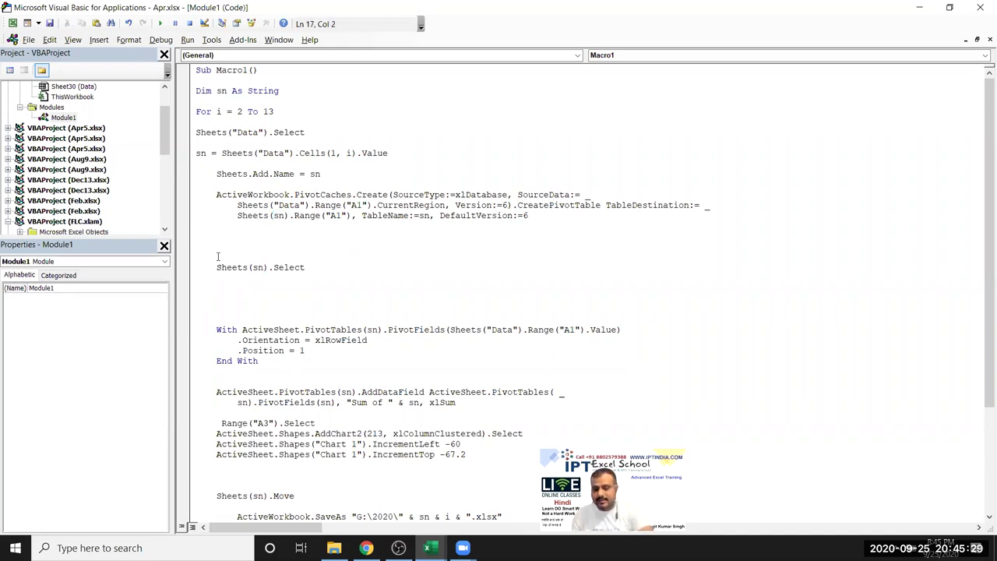
pyautogui.press('Delete')
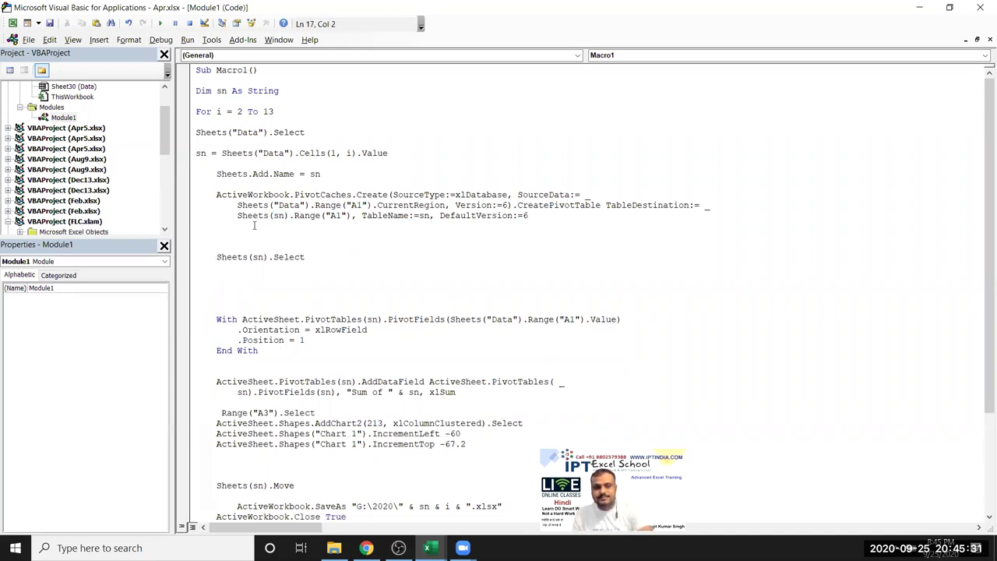
pyautogui.click(200, 218)
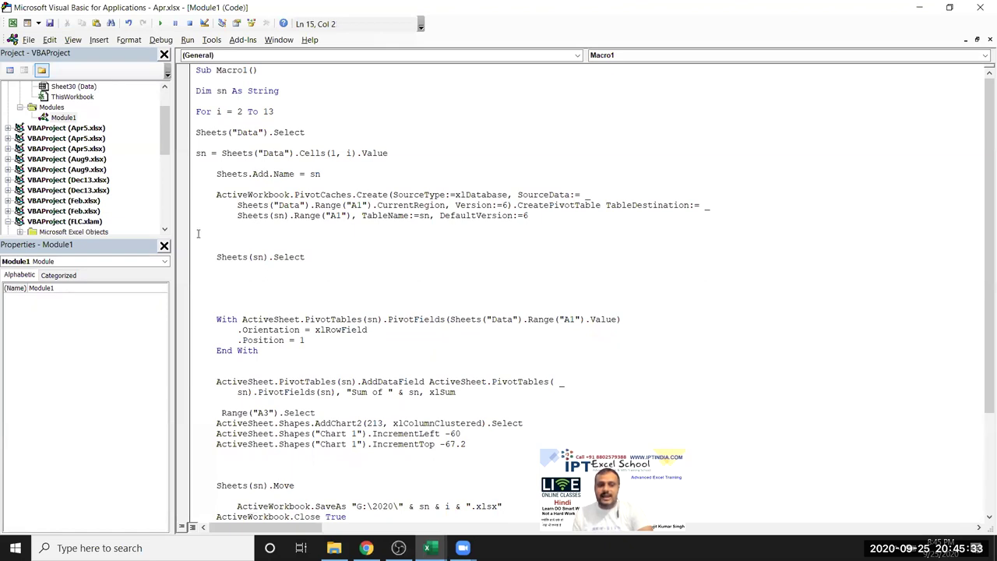
pyautogui.doubleClick(198, 231)
pyautogui.press('Delete')
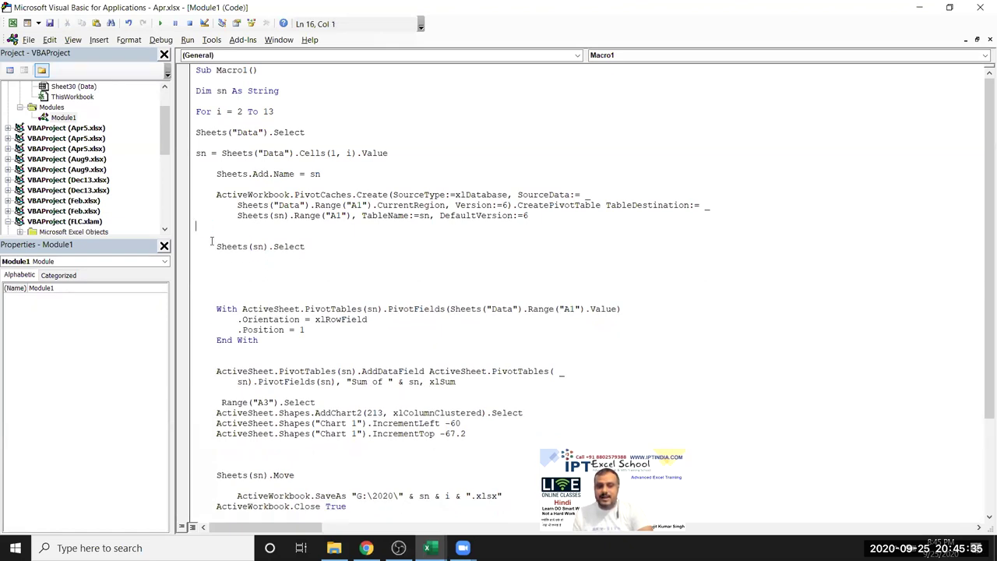
pyautogui.click(358, 246)
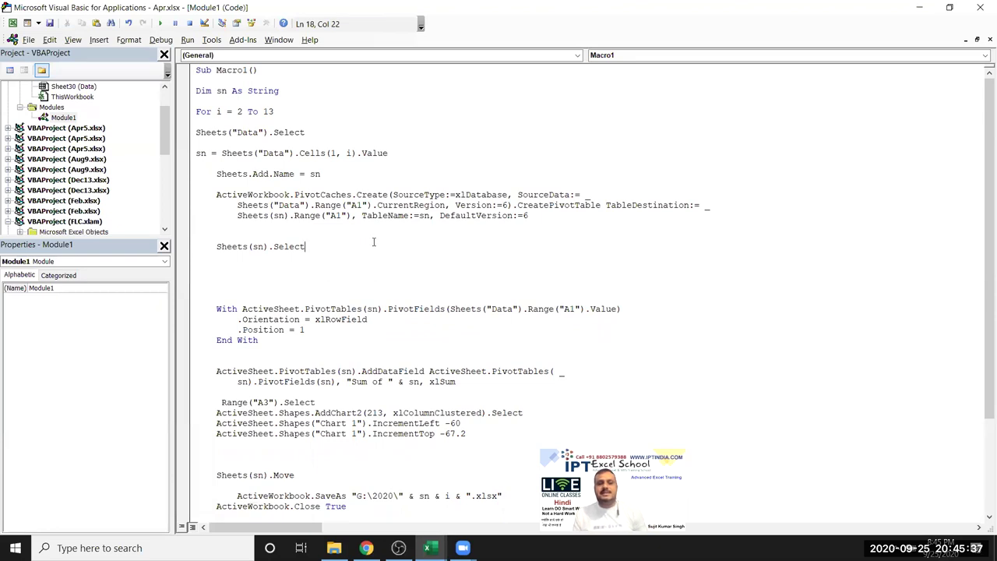
# Step: Save the VBA project and return to the Excel workbook
pyautogui.click(50, 23)
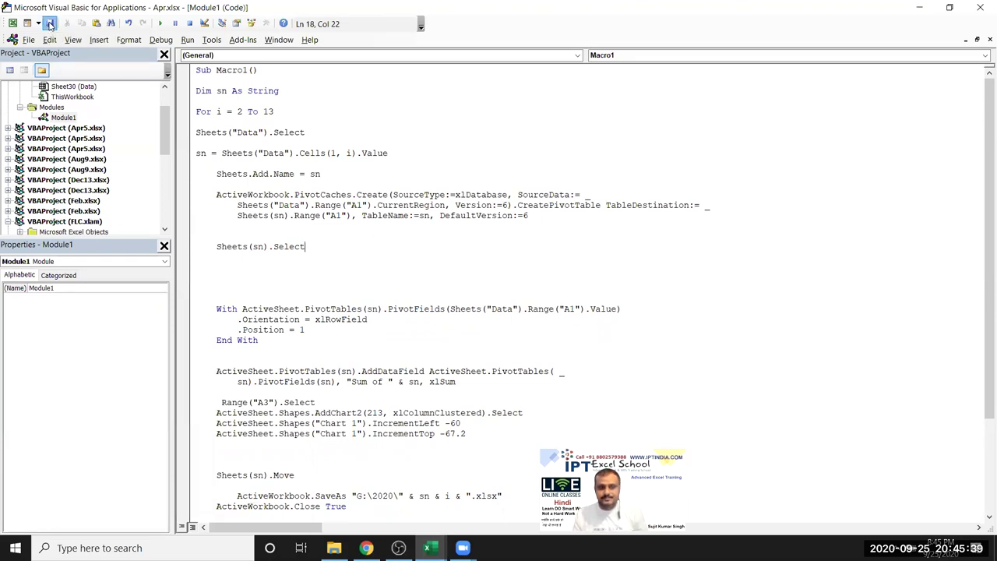
pyautogui.click(210, 233)
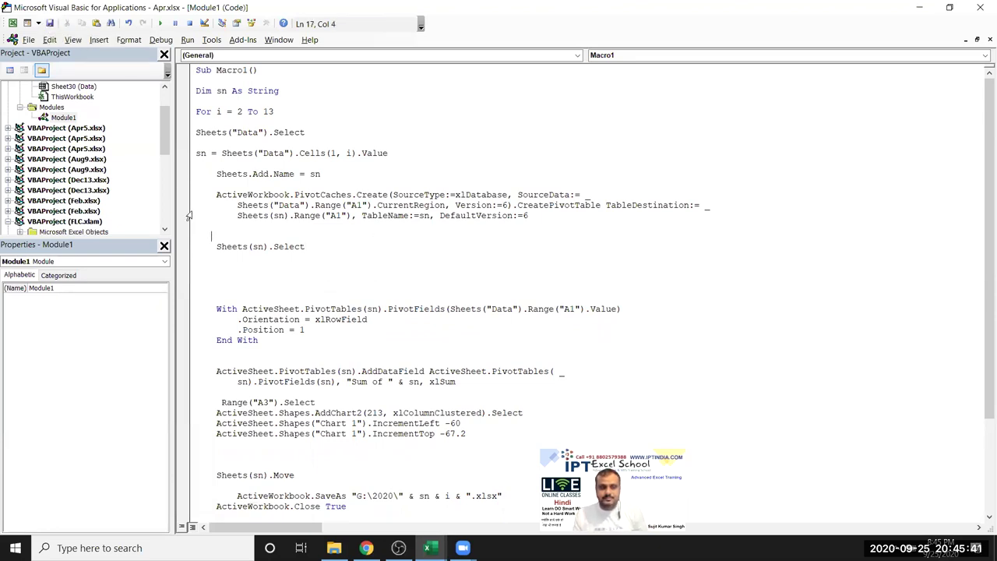
pyautogui.hotkey('alt', 'F11')
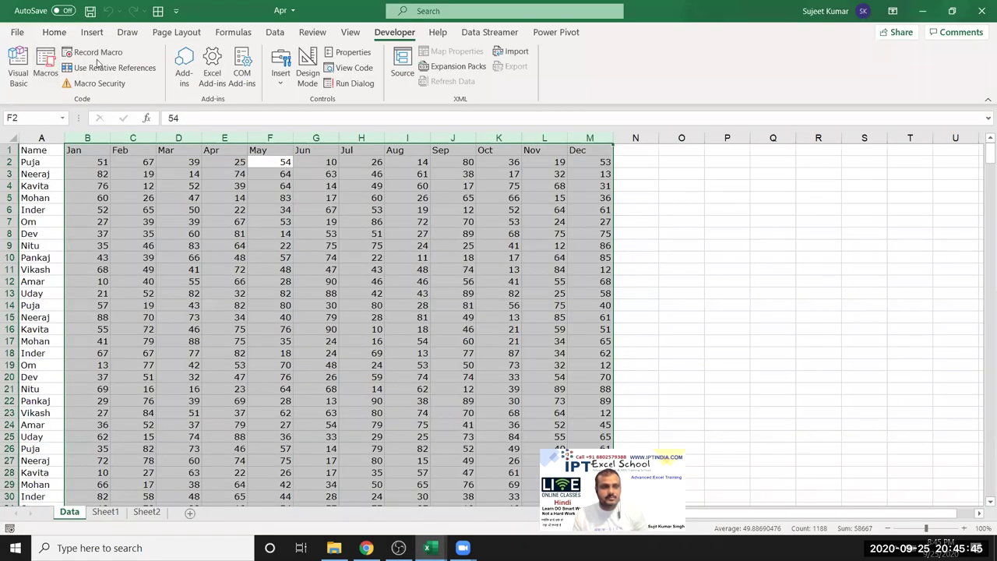
# Step: Save the workbook to the Desktop as 'Pivot Auto', an Excel Macro-Enabled Workbook
pyautogui.click(17, 32)
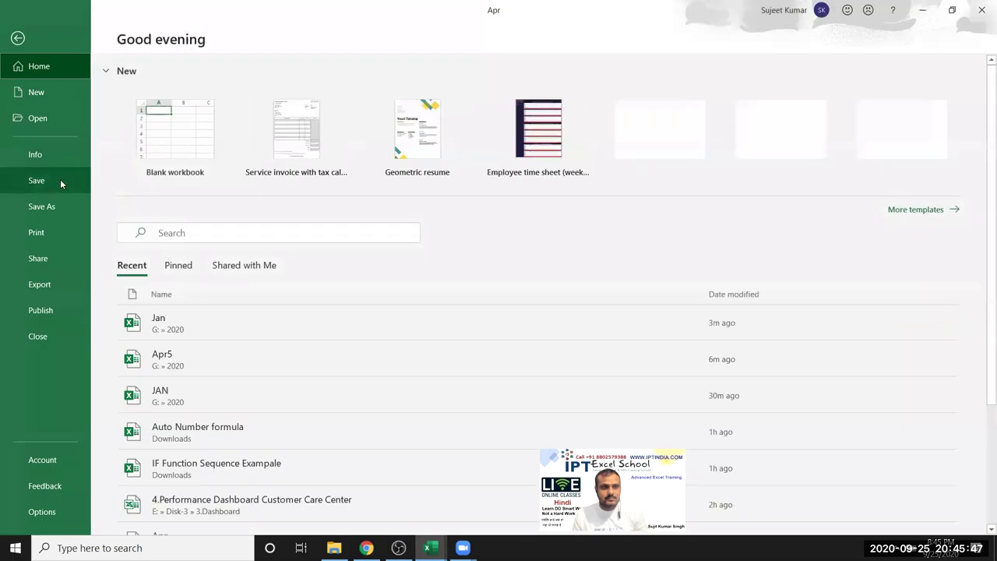
pyautogui.click(48, 204)
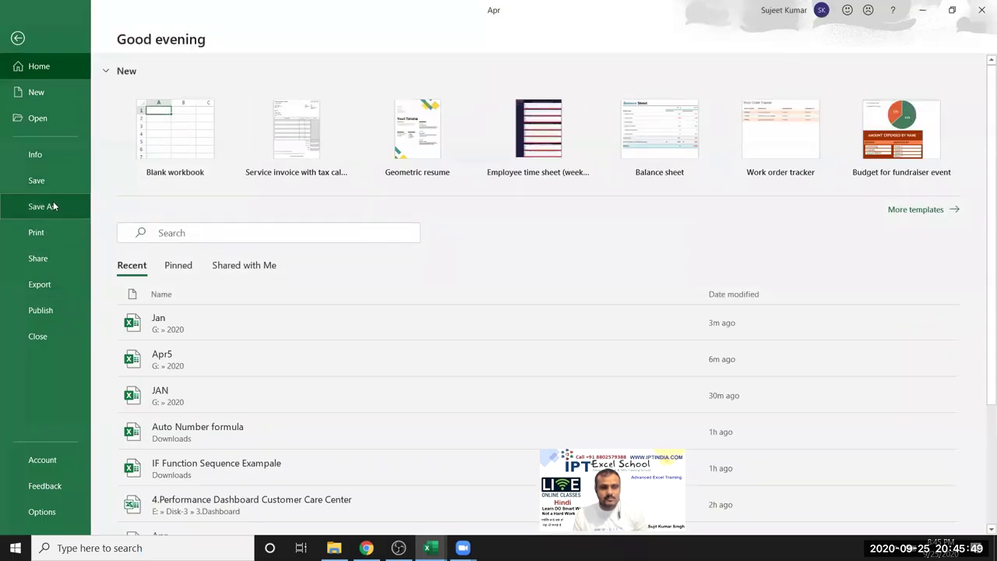
pyautogui.click(186, 268)
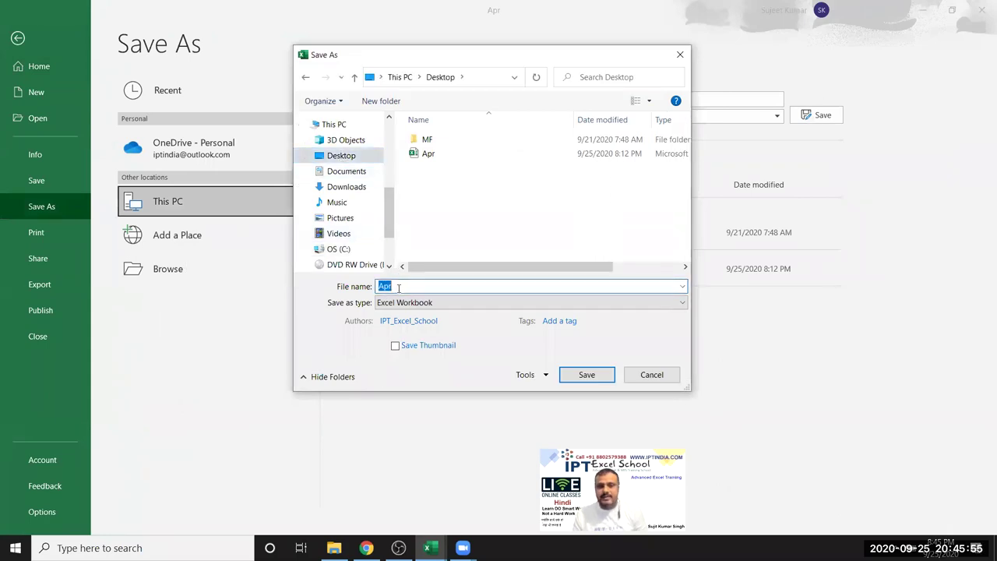
pyautogui.write('Pivot')
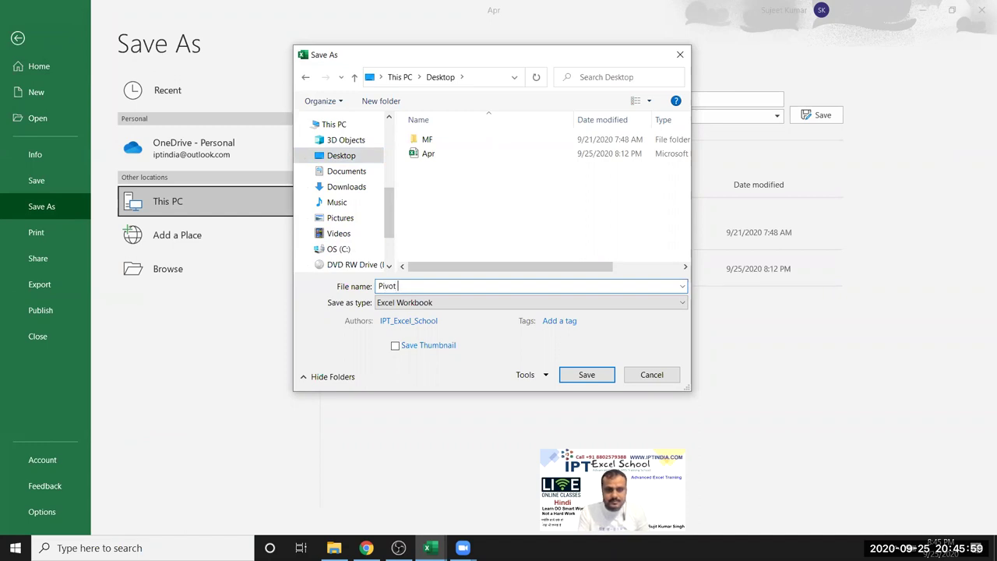
pyautogui.write(' Au')
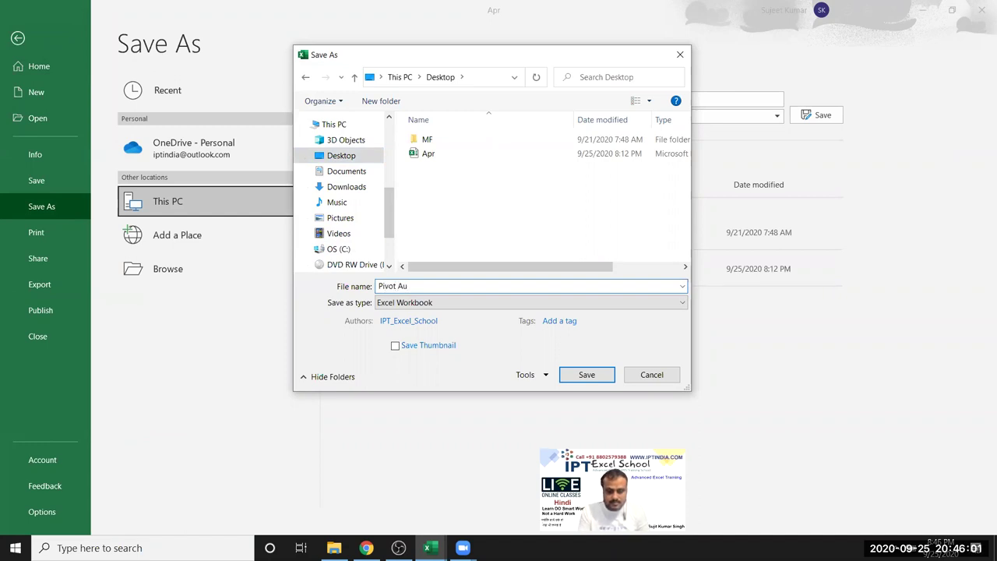
pyautogui.write('to')
pyautogui.click(590, 382)
pyautogui.click(501, 332)
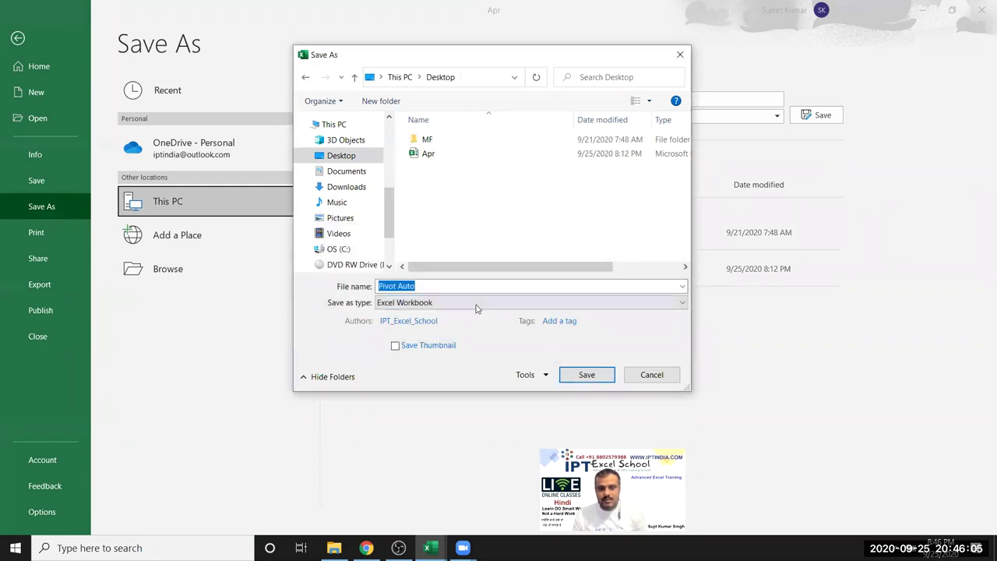
pyautogui.click(477, 303)
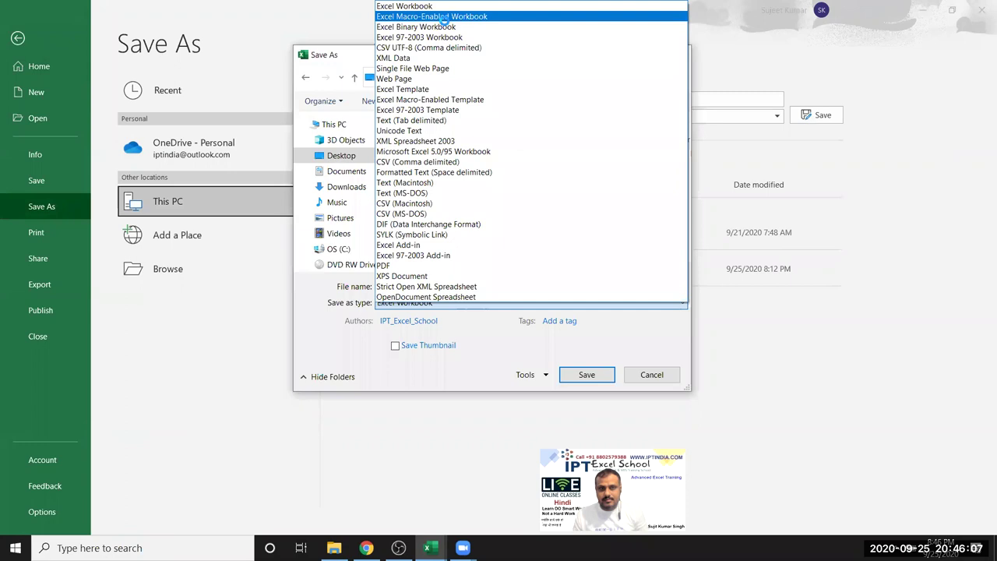
pyautogui.click(442, 17)
pyautogui.click(588, 377)
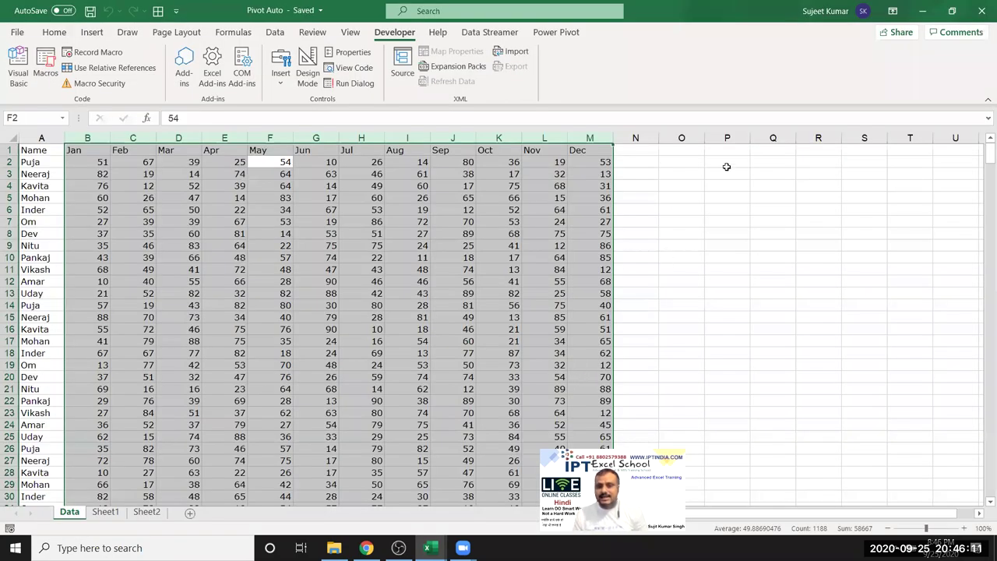
pyautogui.click(726, 167)
pyautogui.click(726, 155)
pyautogui.hotkey('ctrl', 'Right')
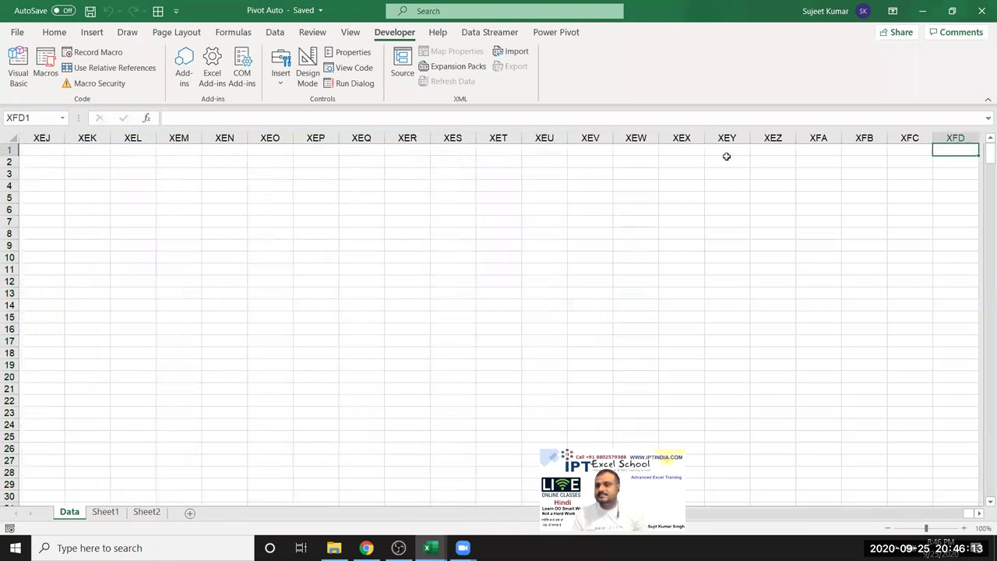
pyautogui.hotkey('ctrl', 'Left')
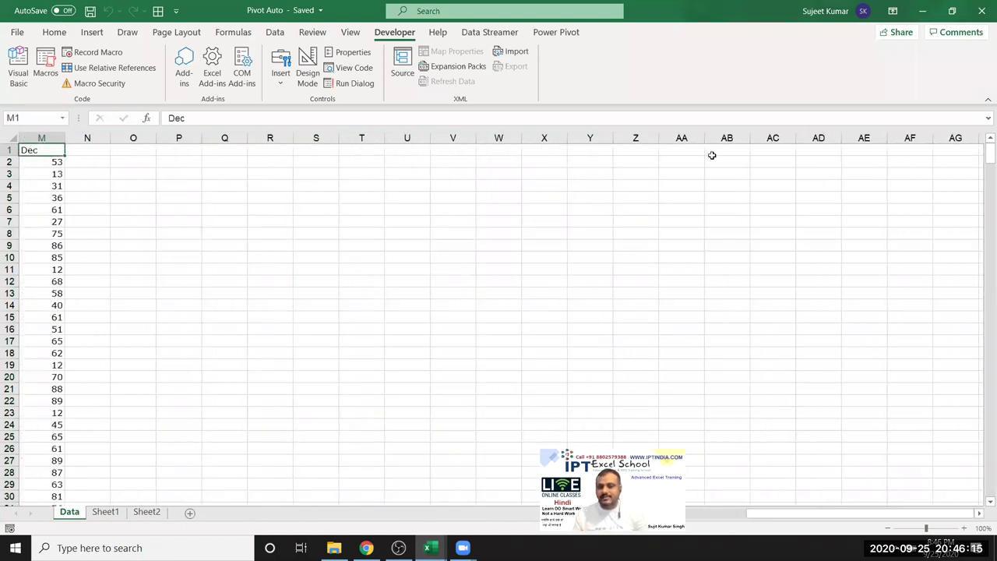
pyautogui.moveTo(845, 517); pyautogui.dragTo(698, 514)
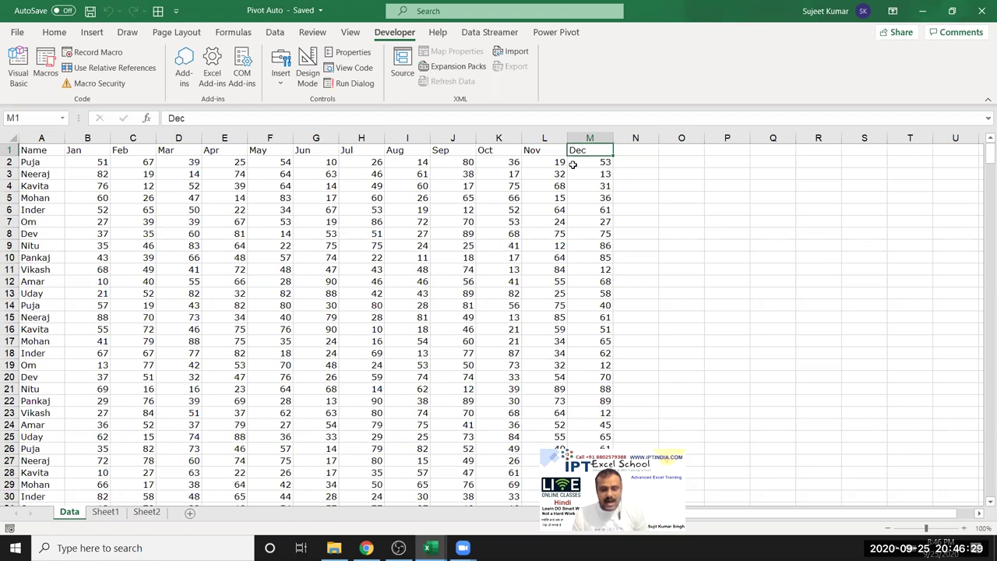
pyautogui.hotkey('alt', 'Tab')
pyautogui.hotkey('alt', 'Tab')
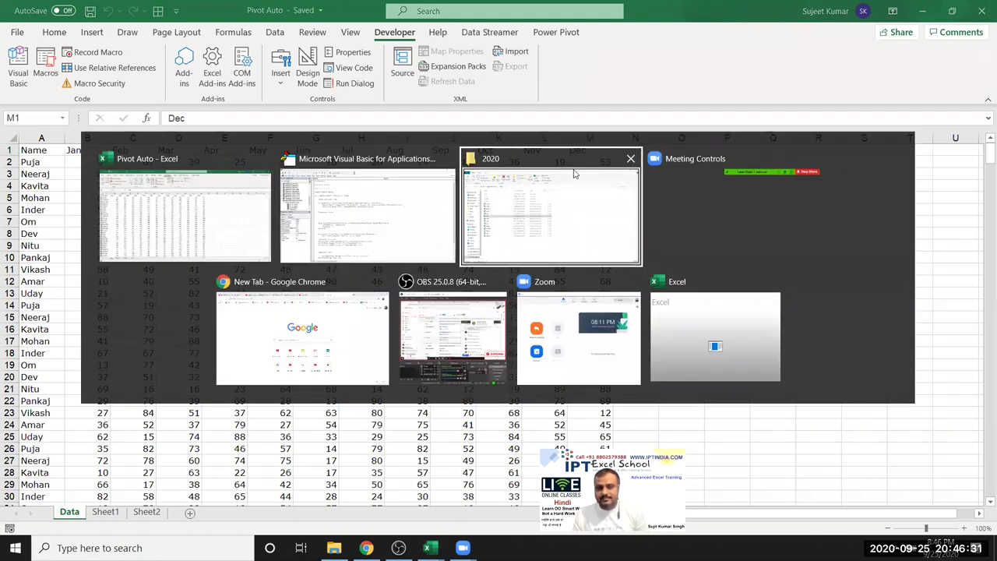
pyautogui.click(372, 154)
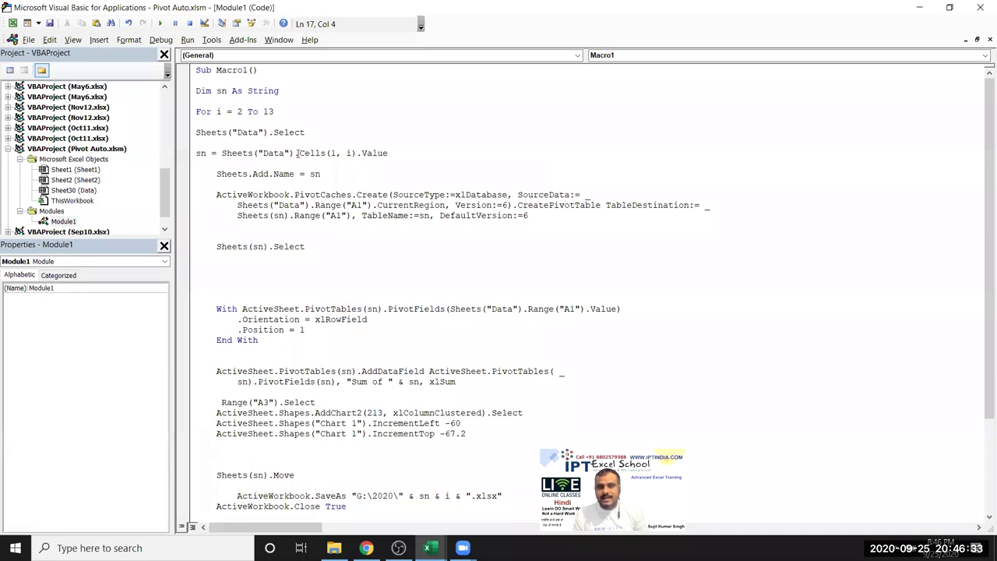
pyautogui.moveTo(263, 111); pyautogui.dragTo(284, 110)
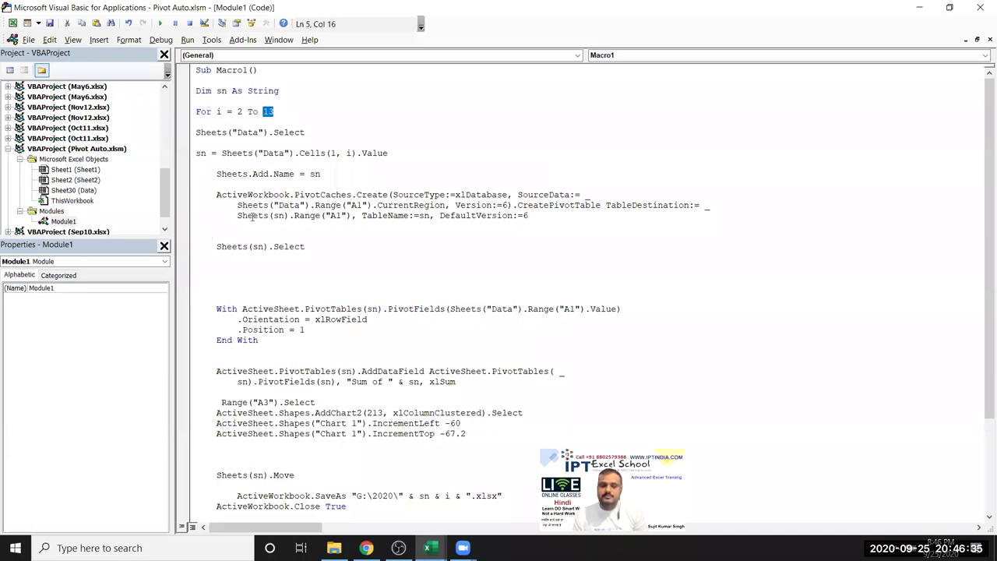
pyautogui.hotkey('alt', 'F11')
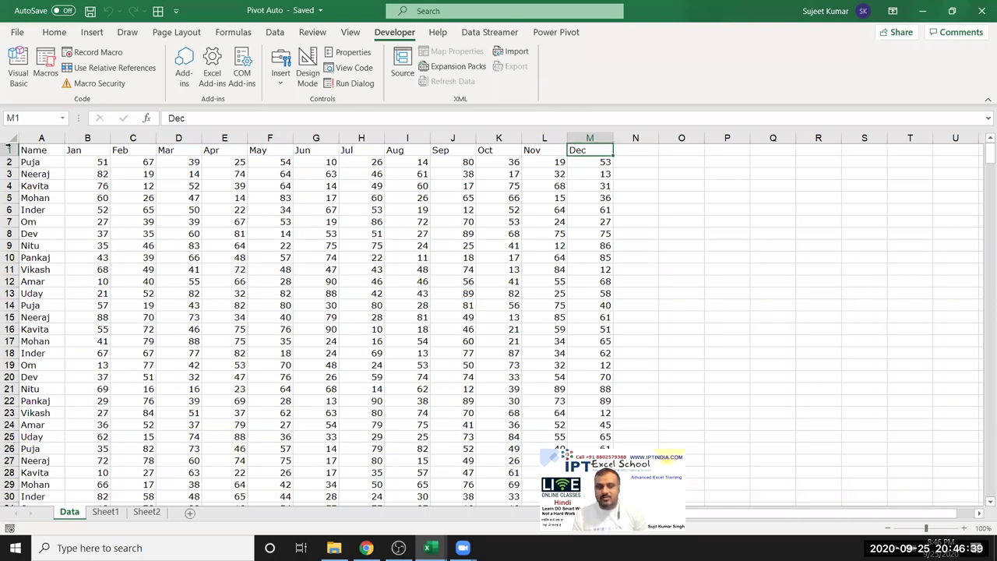
pyautogui.click(10, 150)
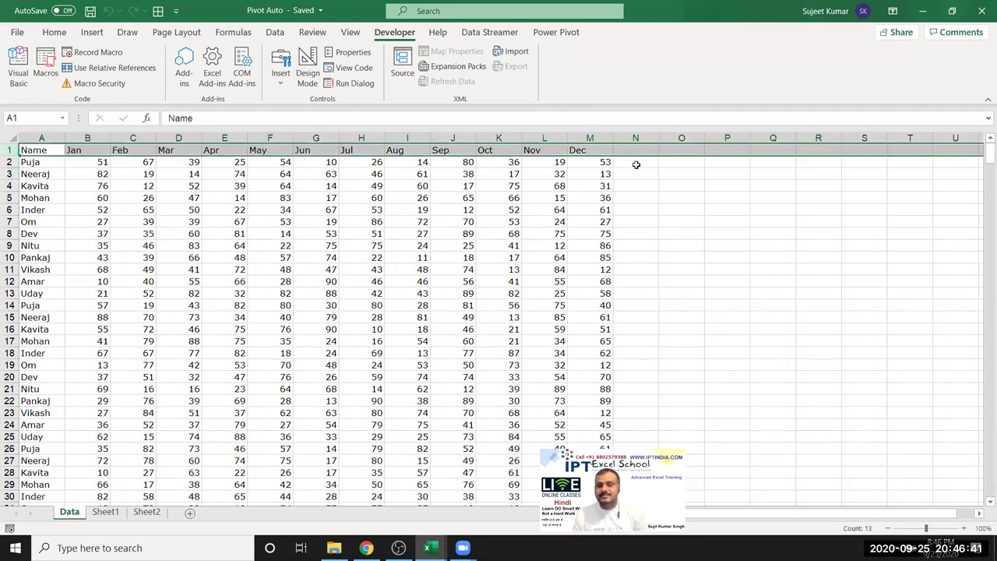